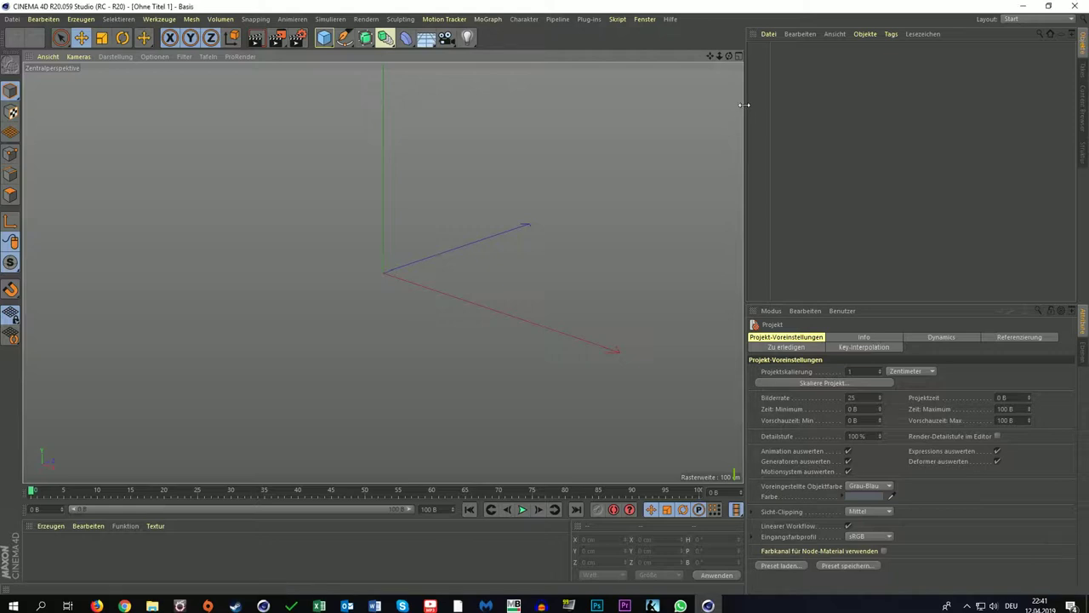
Drag the manager dividers to narrow the 3D view and enlarge the Attribute and Coordinate Manager areas
mouse_move(744, 104)
left_mouse_down()
mouse_move(833, 109)
mouse_move(508, 117)
mouse_move(936, 109)
mouse_move(494, 117)
mouse_move(895, 113)
mouse_move(717, 115)
left_mouse_up()
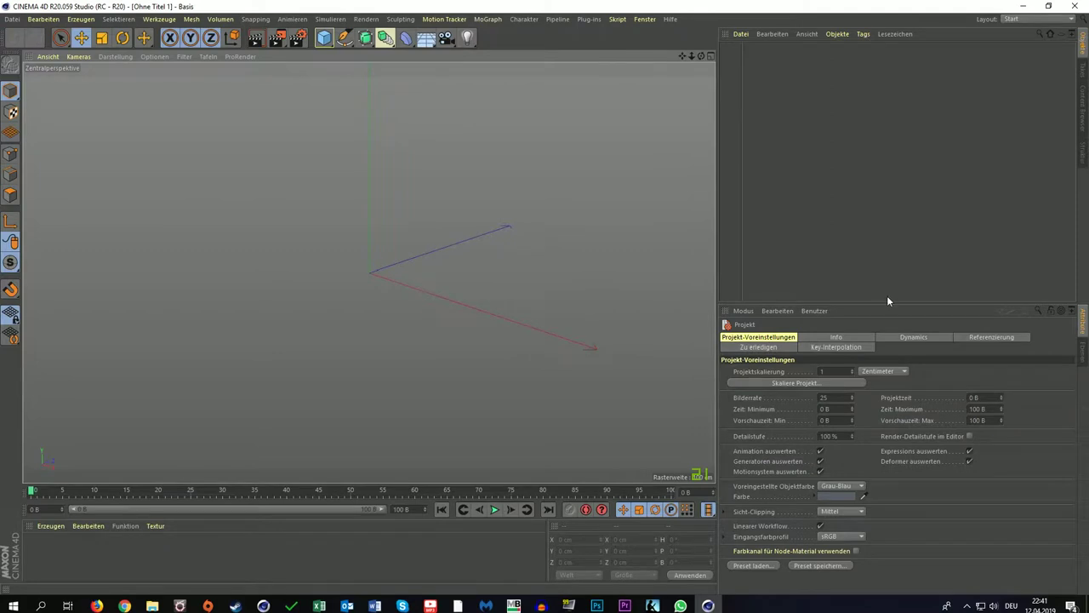
mouse_move(889, 303)
left_mouse_down()
mouse_move(891, 113)
mouse_move(883, 352)
left_mouse_up()
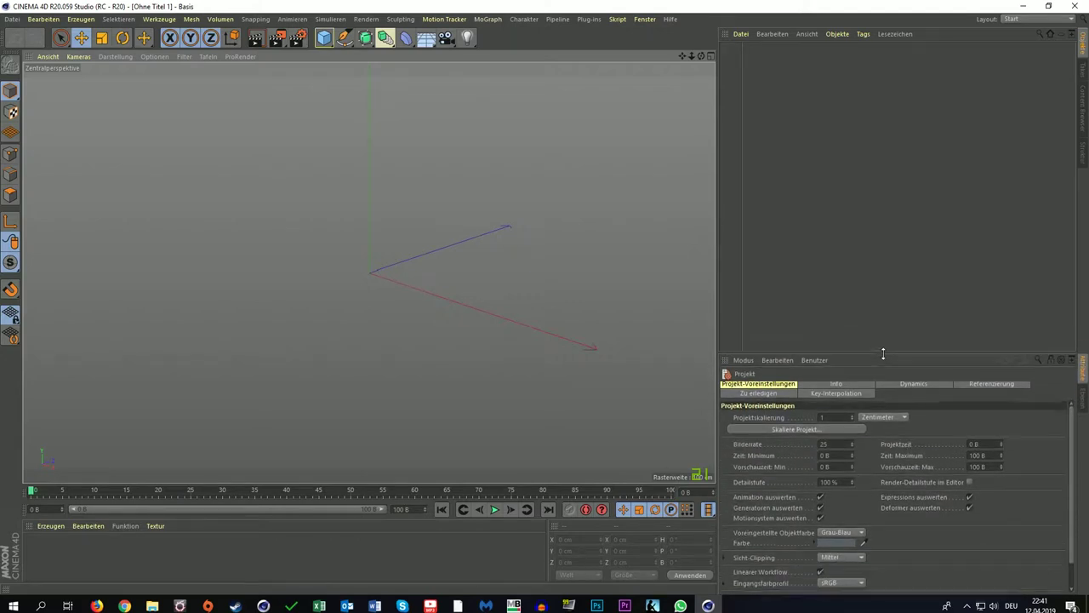
mouse_move(487, 482)
left_mouse_down()
mouse_move(492, 218)
mouse_move(502, 479)
left_mouse_up()
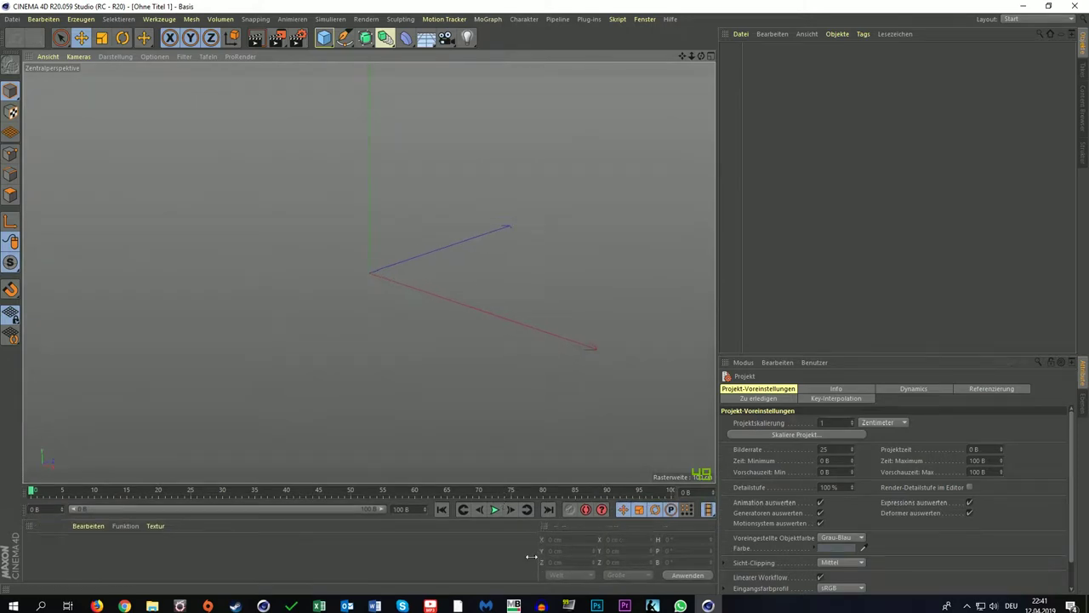
mouse_move(549, 562)
left_mouse_down()
mouse_move(410, 562)
mouse_move(570, 554)
left_mouse_up()
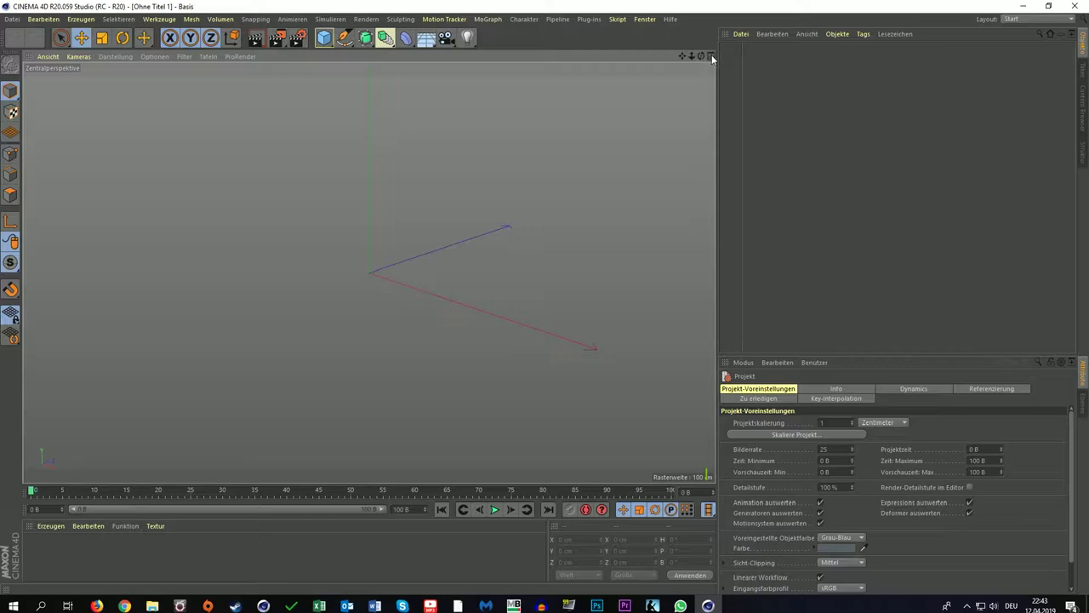
Switch to the four-view layout and set the upper-right view to Links, then Vorne
left_click(711, 56)
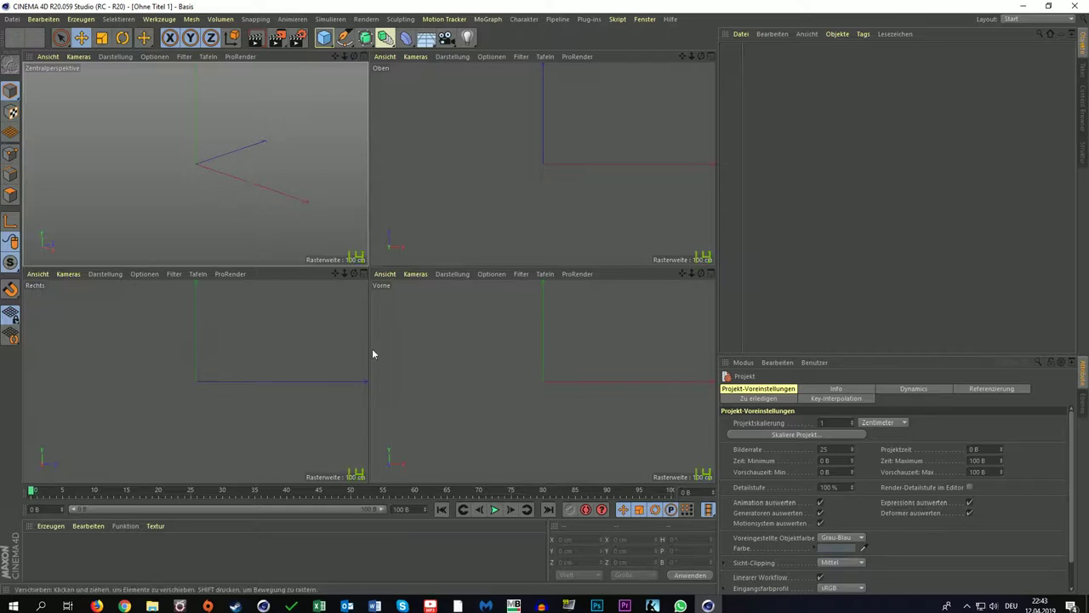
left_click(390, 57)
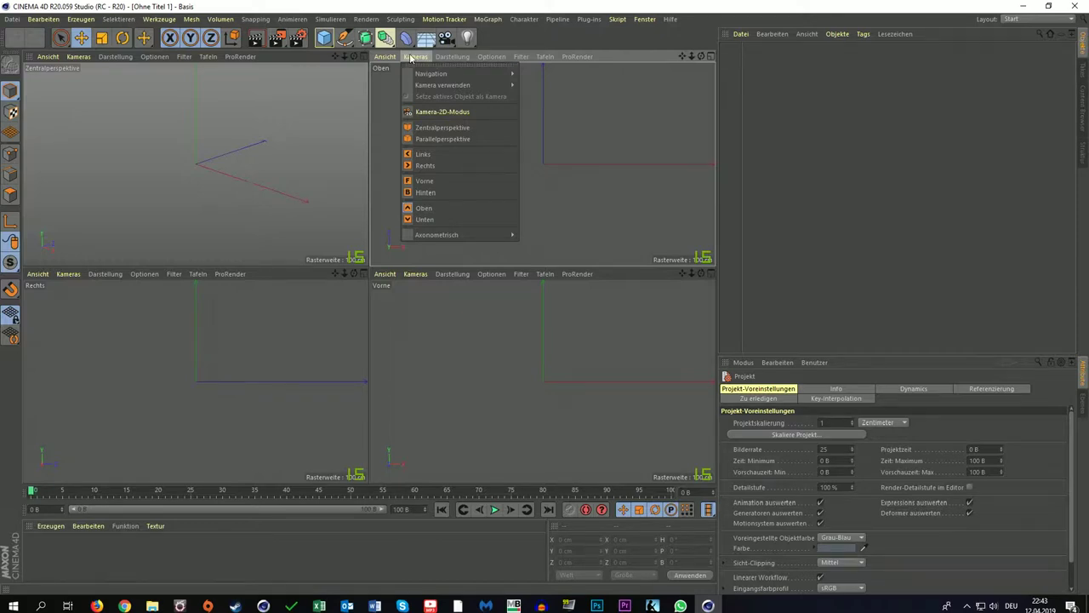
left_click(418, 156)
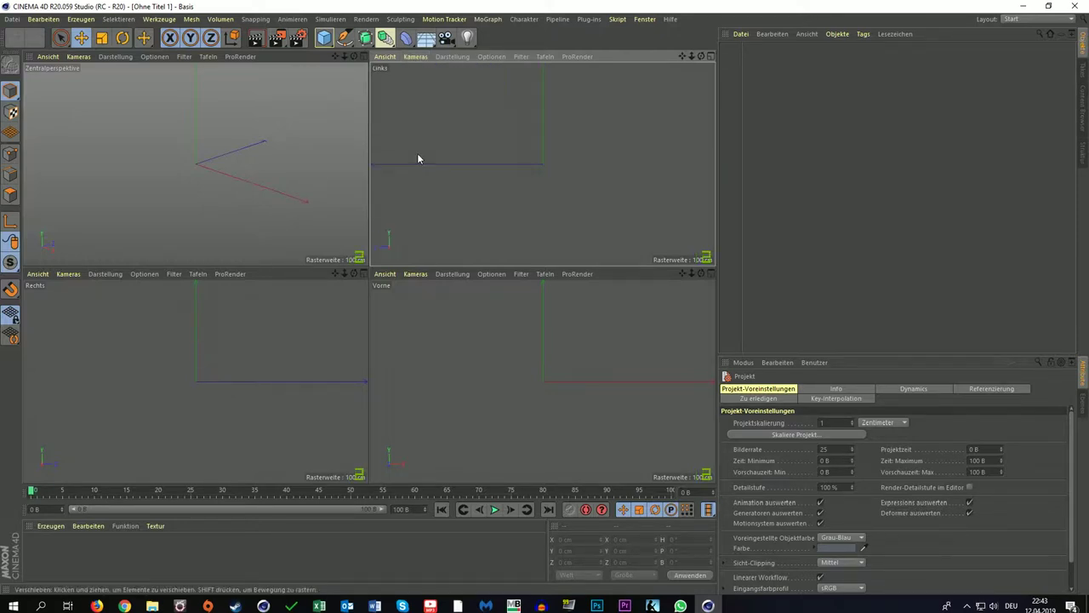
left_click(416, 58)
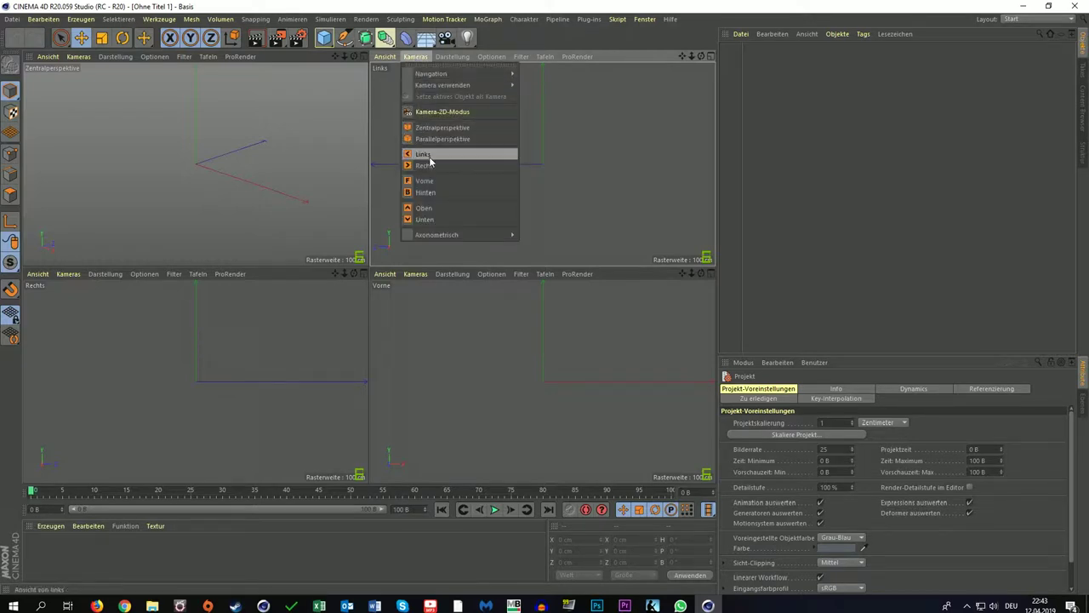
left_click(432, 182)
Try Unten and Rechts for the upper-right view, finally settling back on Links
left_click(416, 57)
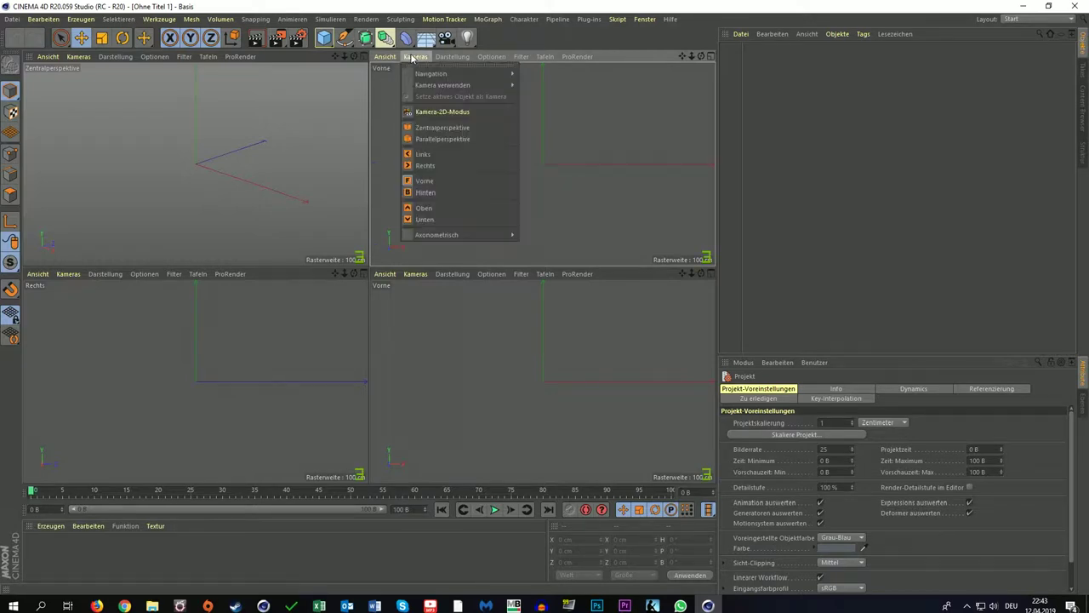
left_click(423, 218)
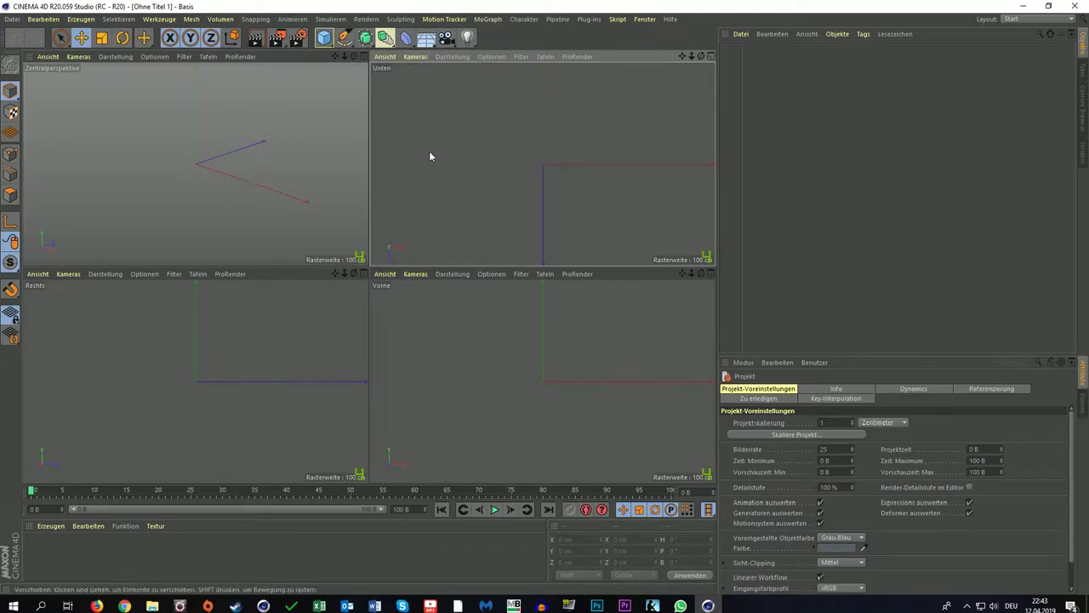
left_click(416, 58)
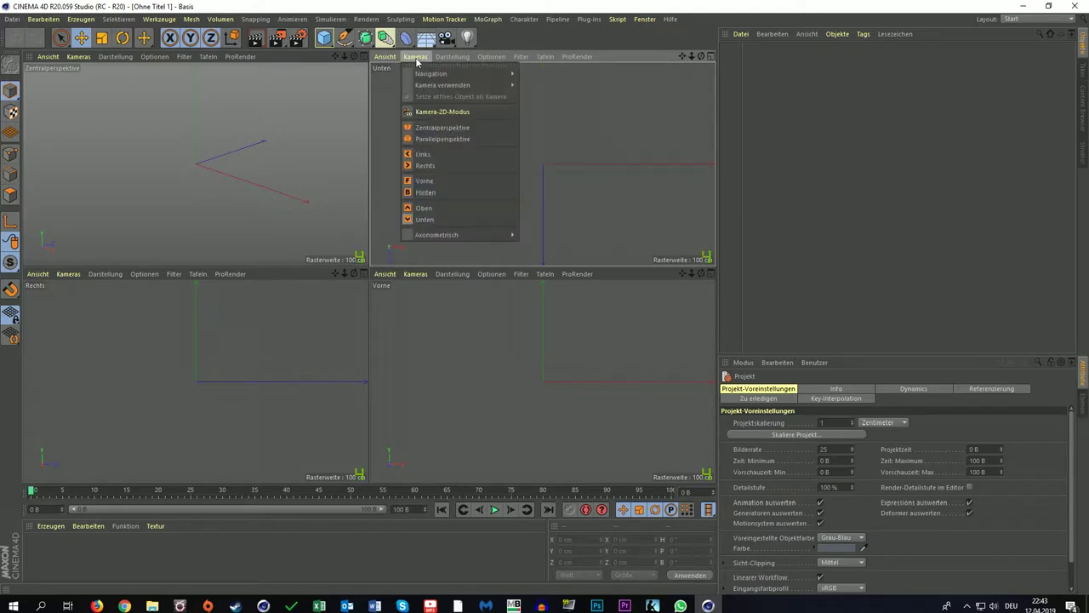
left_click(431, 165)
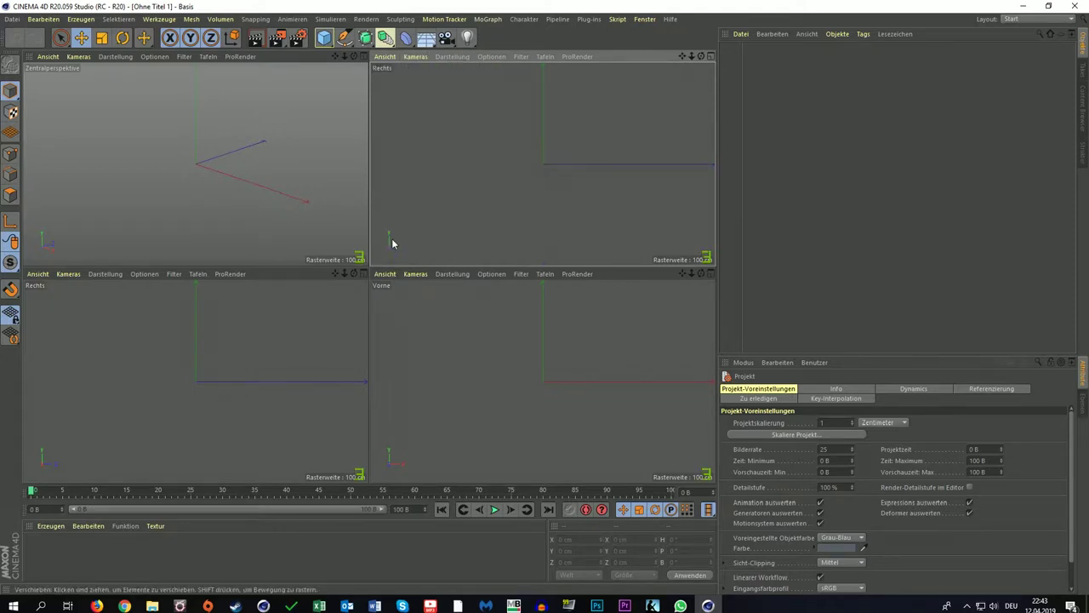
left_click(415, 57)
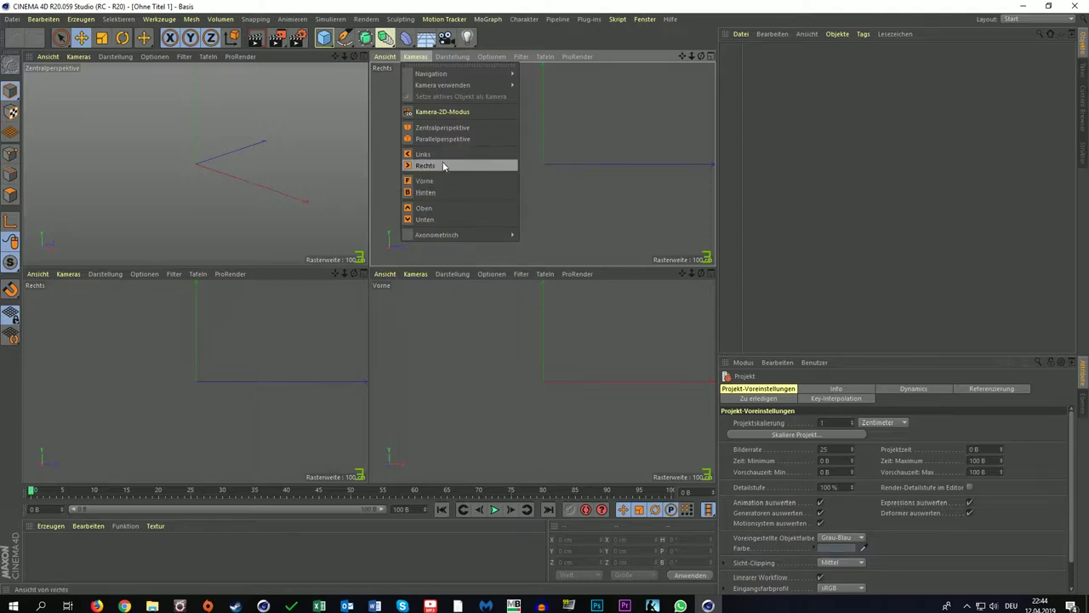
left_click(443, 155)
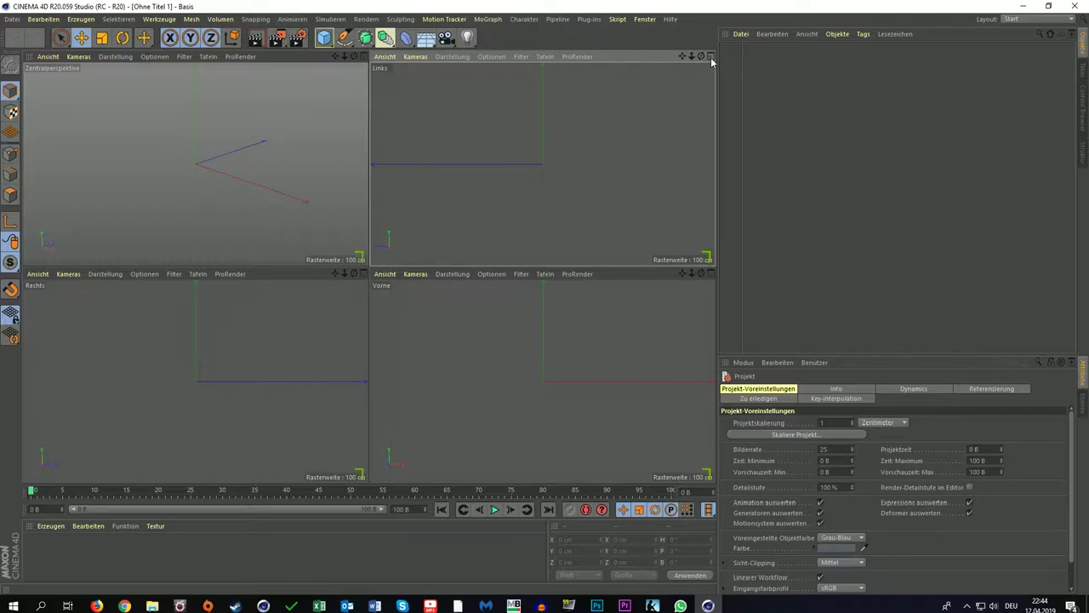
Maximize the Links and Rechts views in turn, then make the perspective view full-size
left_click(711, 57)
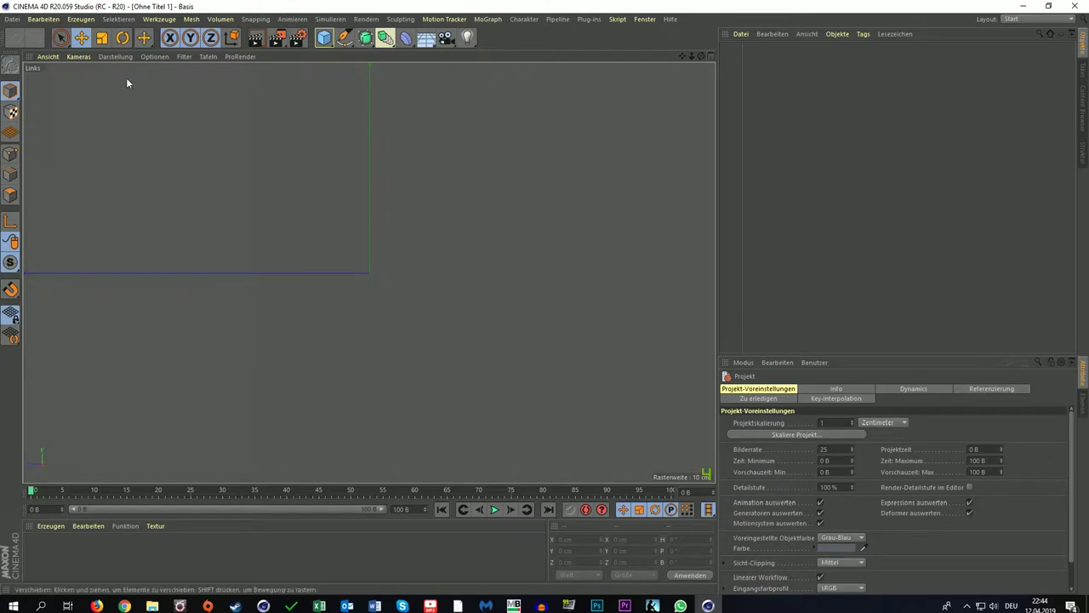
left_click(711, 57)
left_click(310, 305)
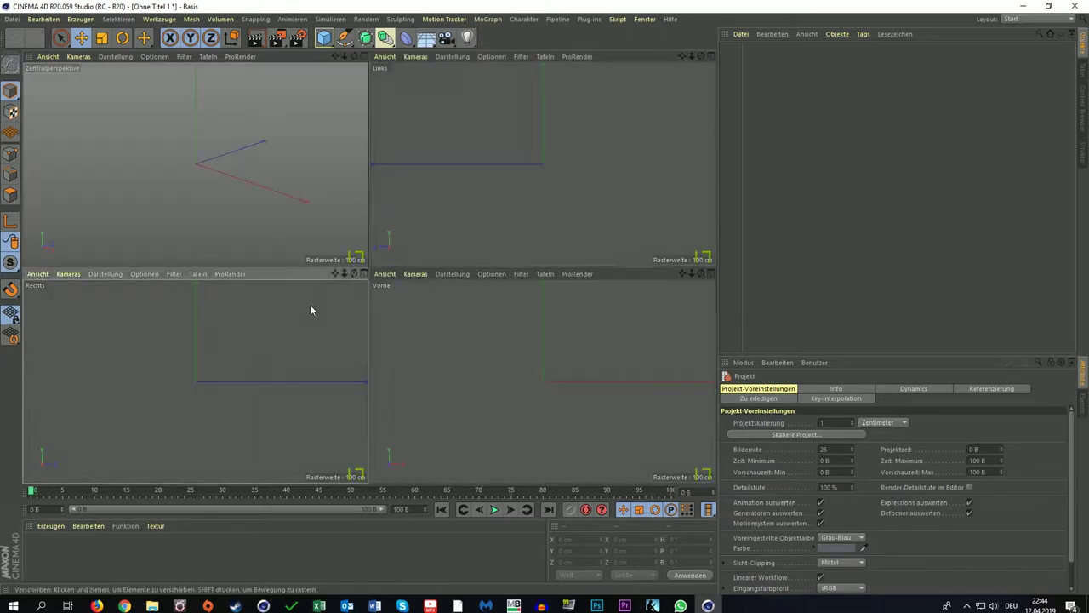
left_click(363, 273)
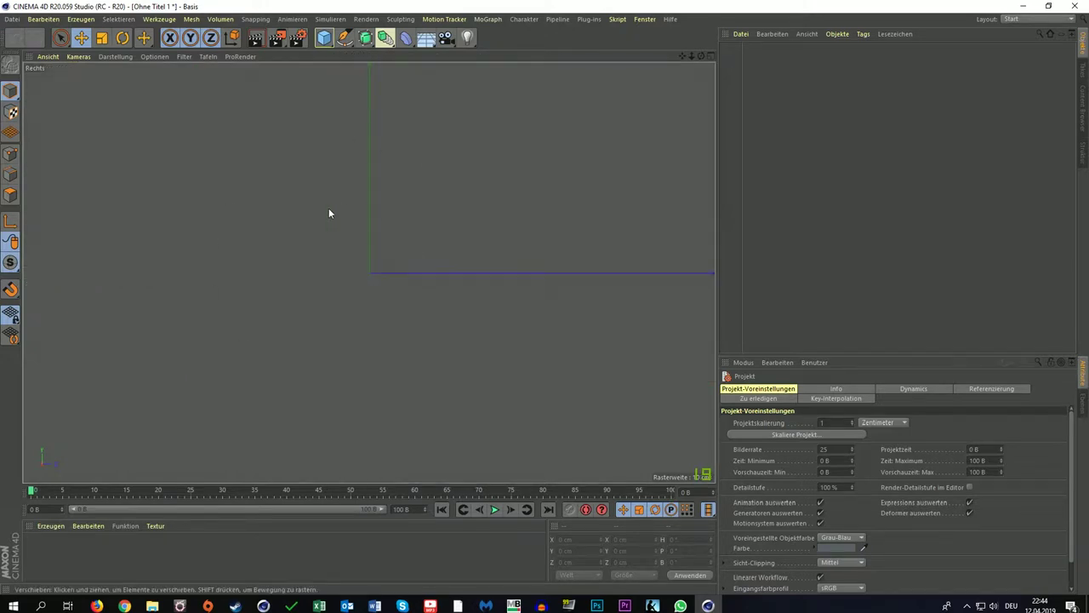
left_click(710, 57)
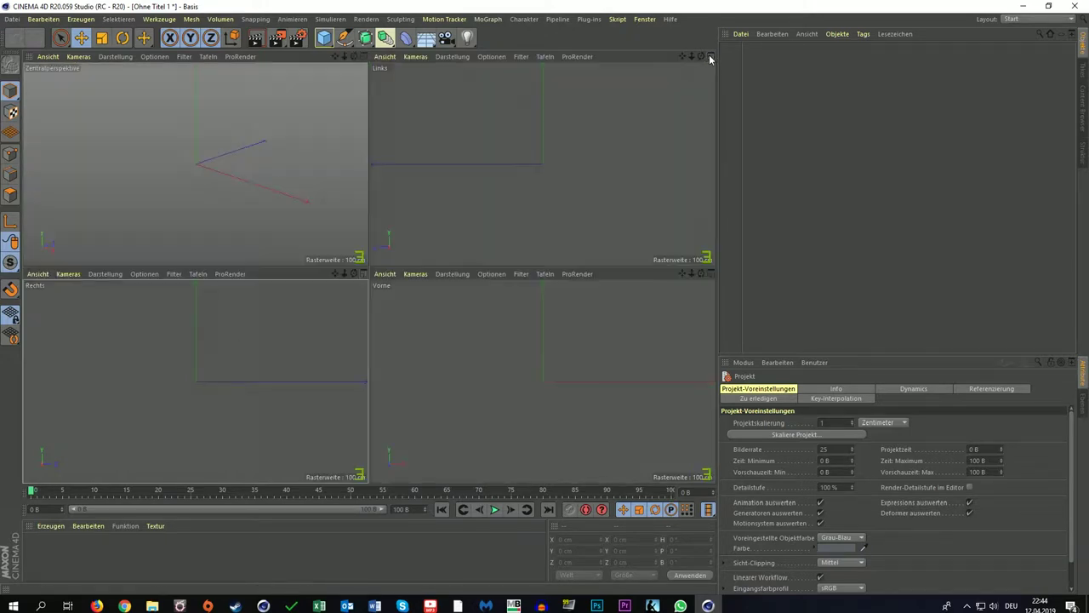
left_click(117, 134)
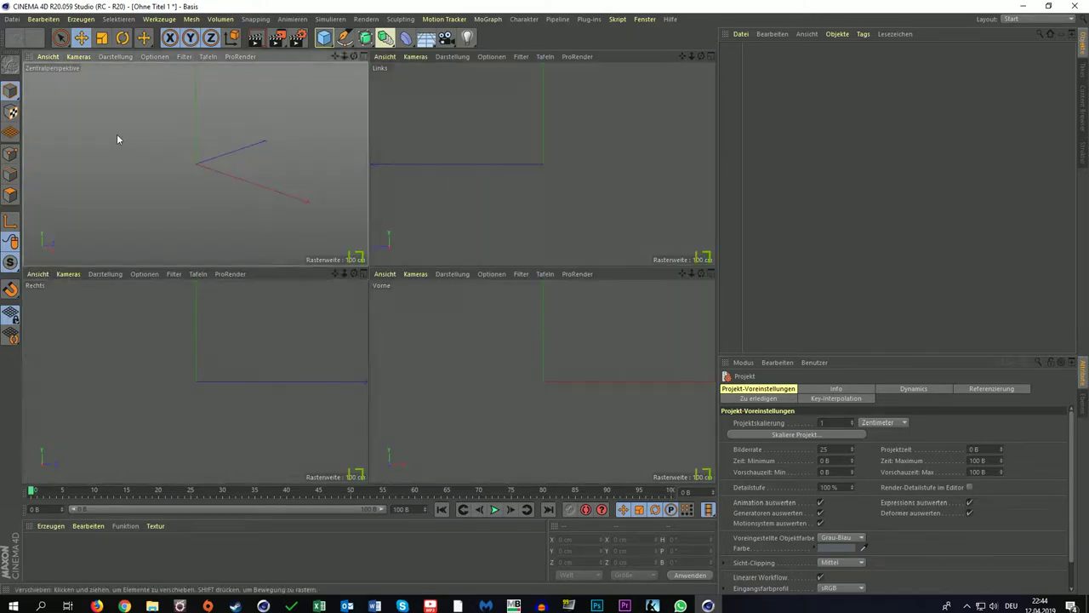
left_click(364, 57)
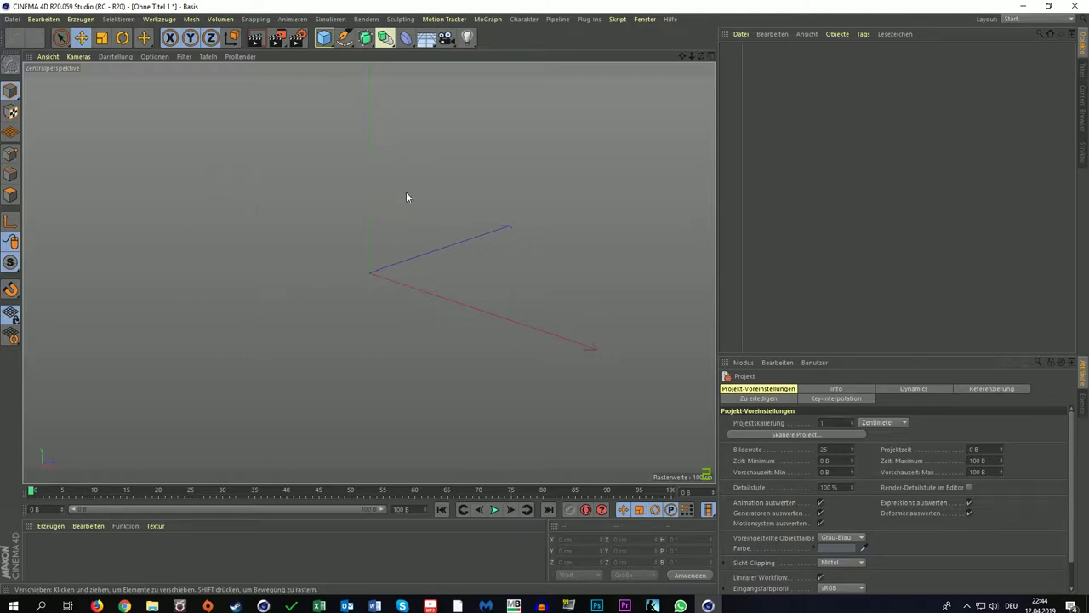
Dismiss the Ansicht menu unchanged and add a 200 cm Würfel at the origin
left_click(47, 57)
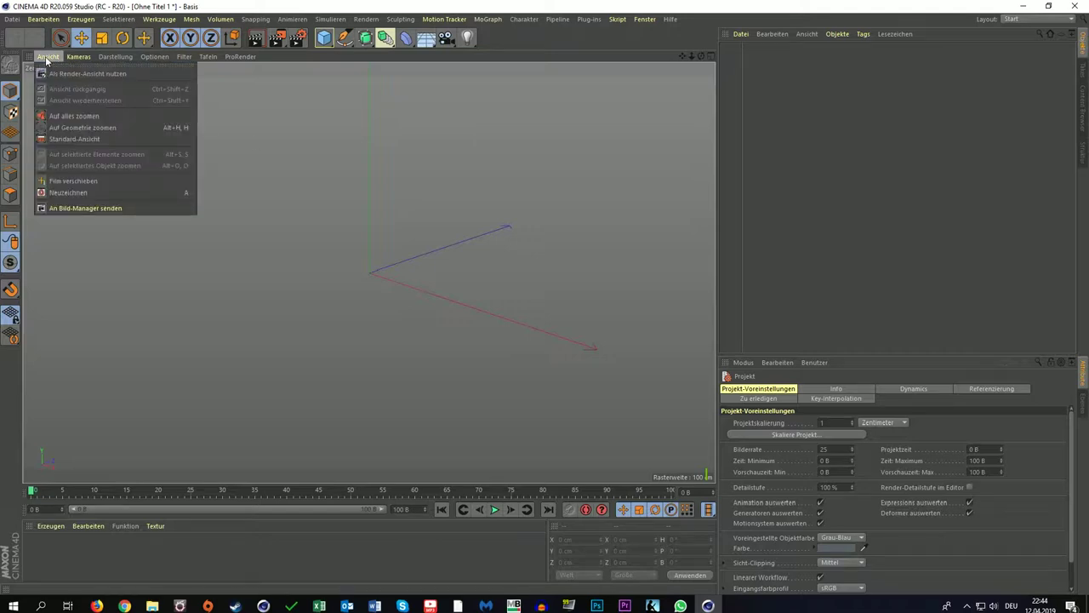
left_click(380, 126)
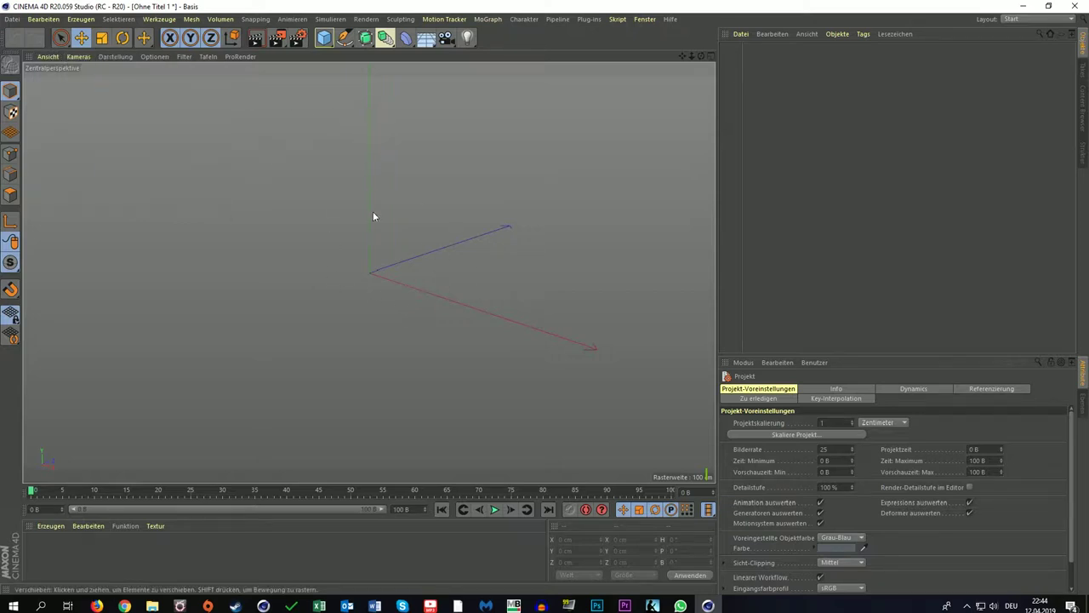
left_click(324, 37)
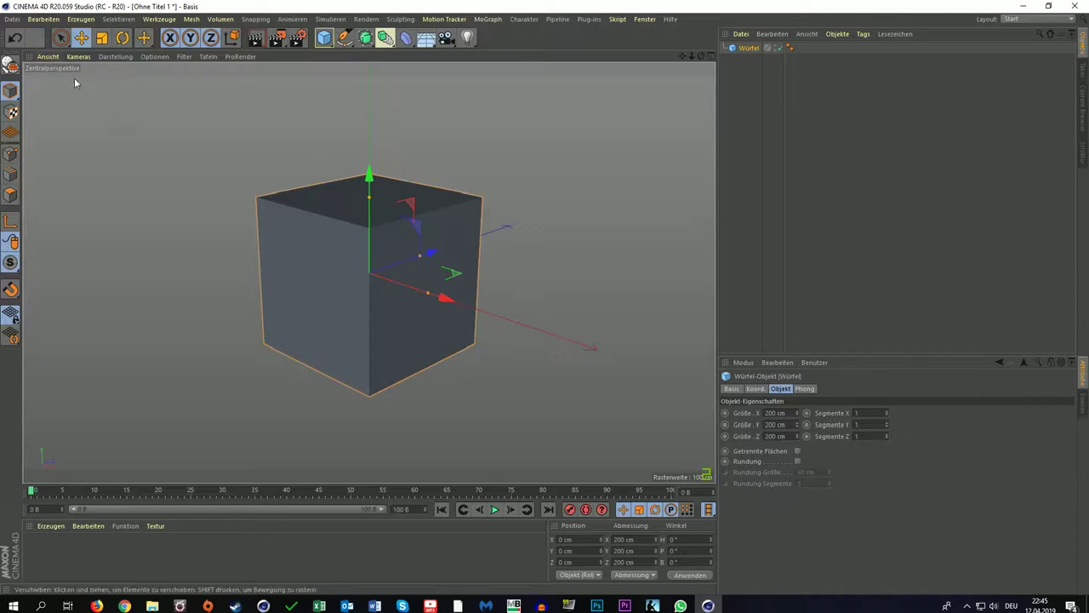
Set the perspective view as the render view, preview the cube render, then nudge the cube slightly
left_click(49, 57)
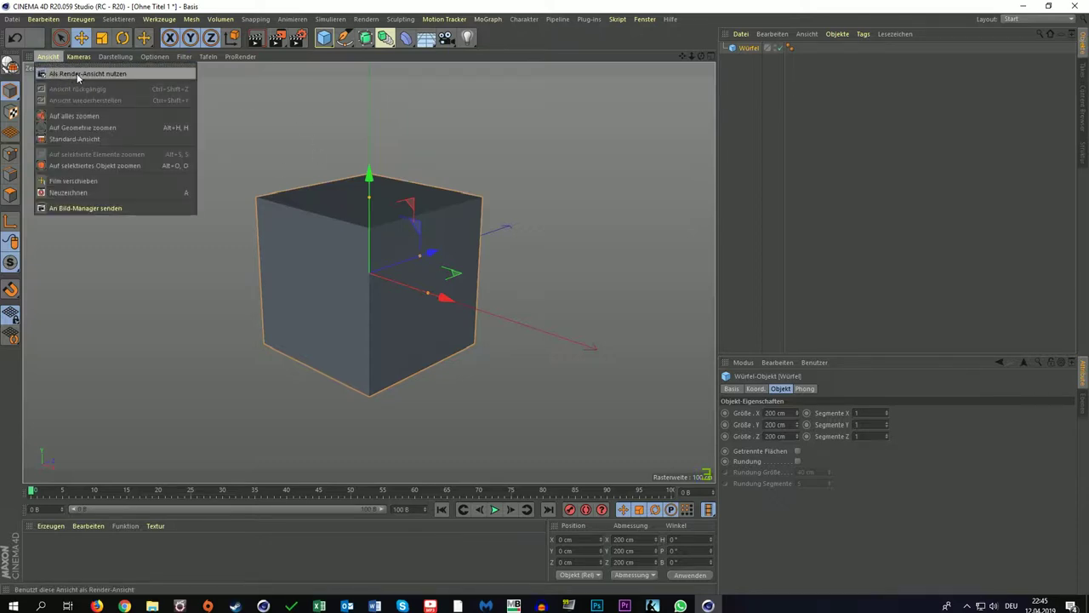
left_click(124, 75)
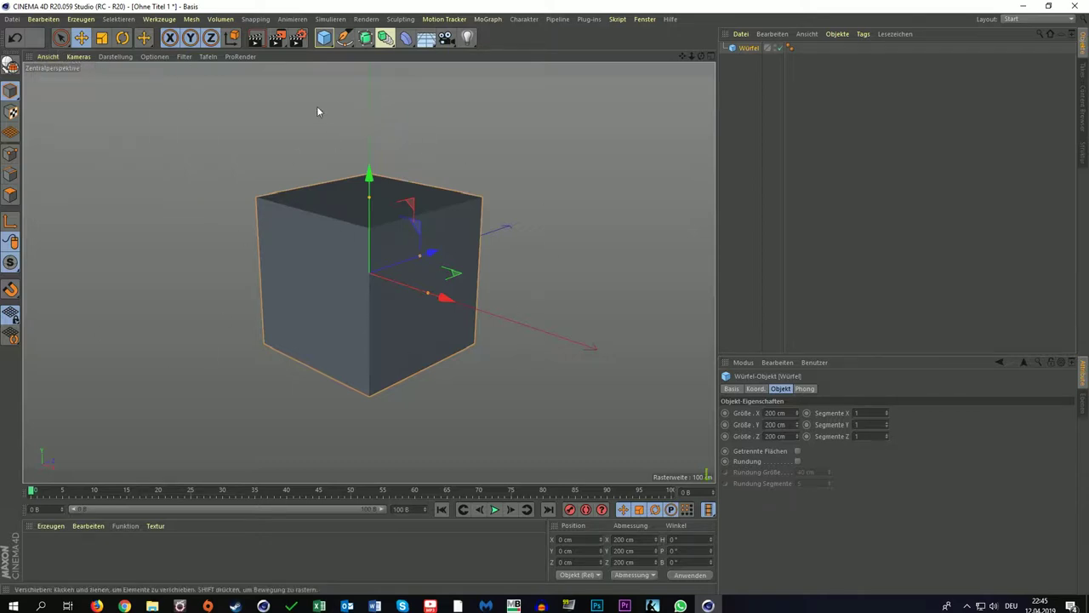
left_click(255, 38)
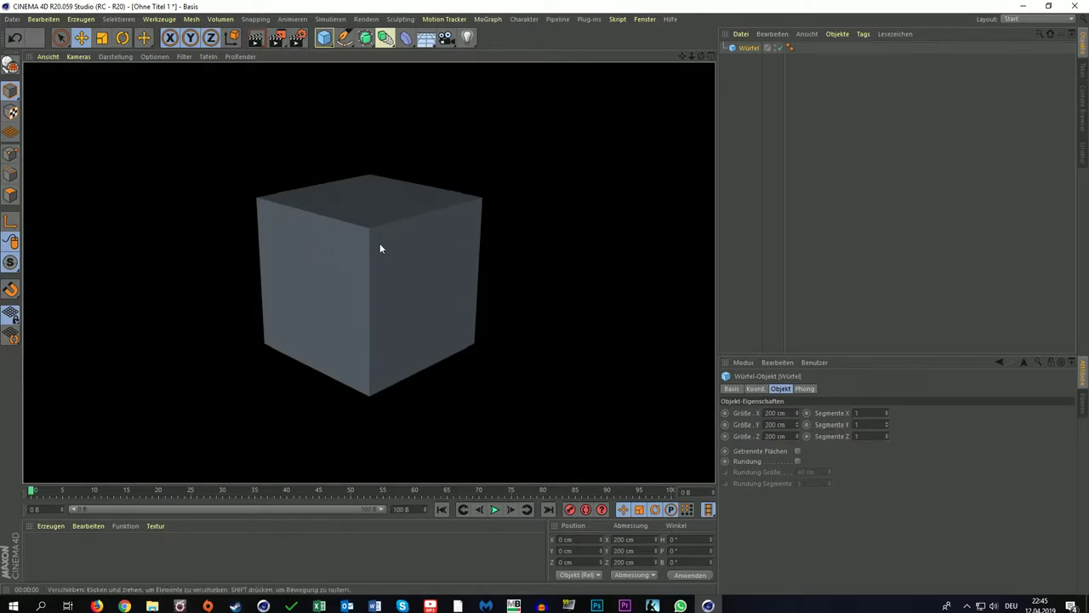
left_click_drag(360, 161, 365, 163)
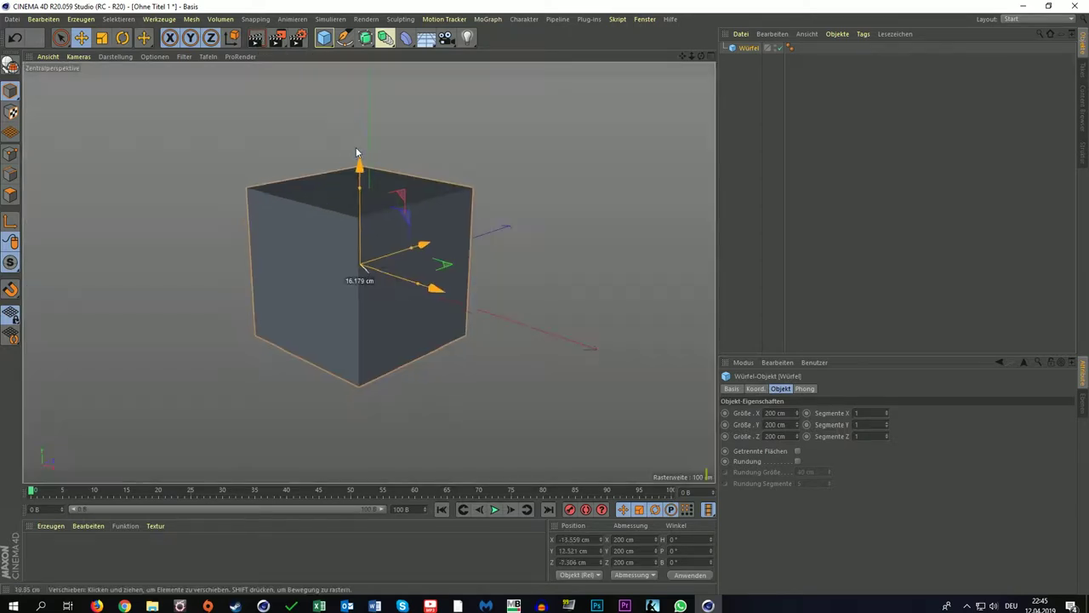
Maximize the right view, make it the render view, and render the cube there
middle_click(649, 81)
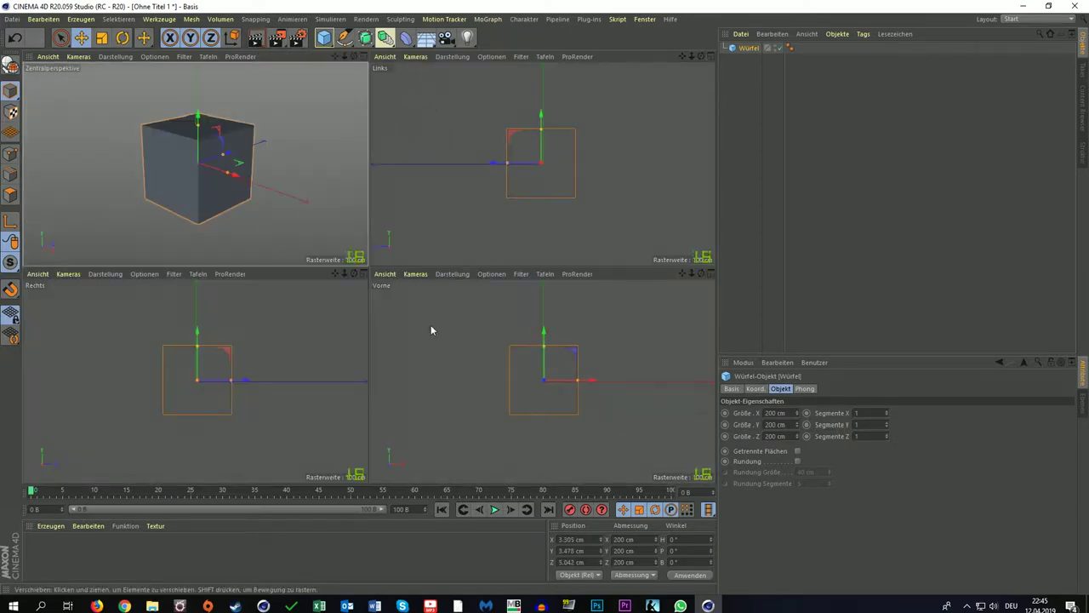
middle_click(367, 283)
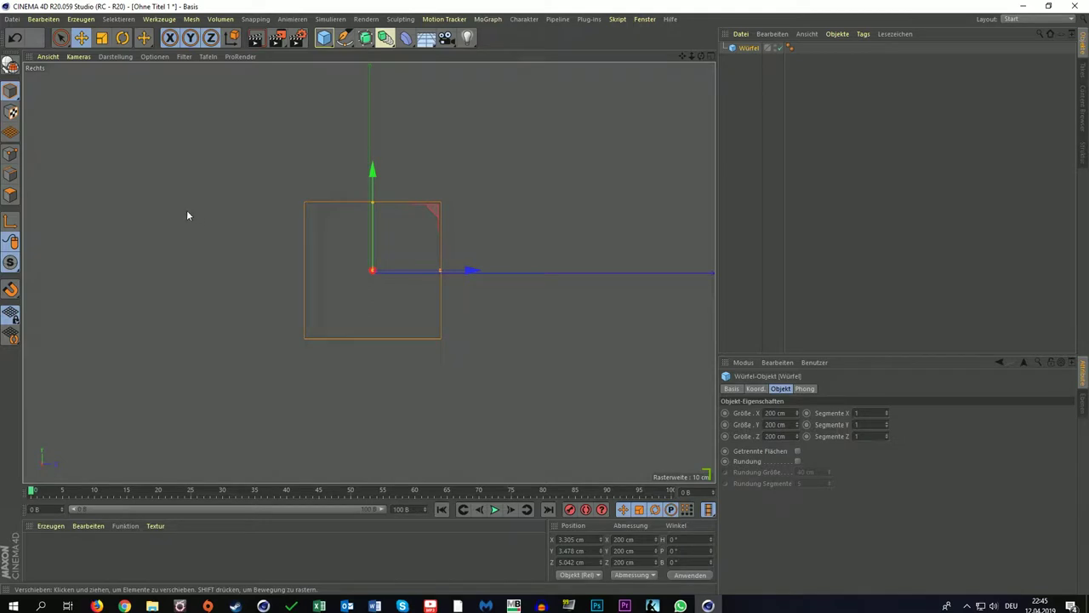
left_click(48, 57)
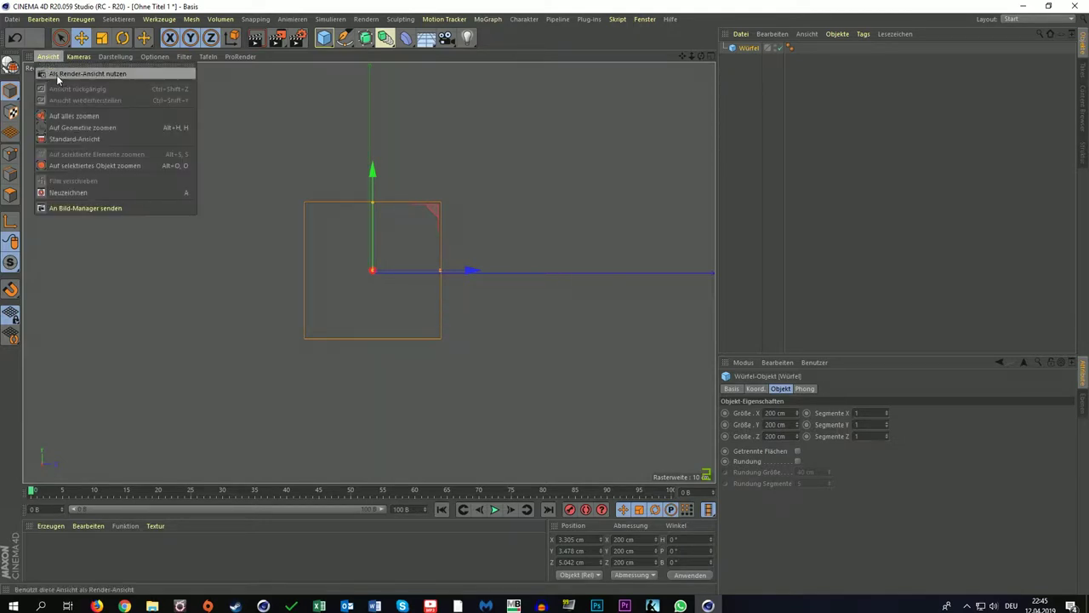
left_click(119, 76)
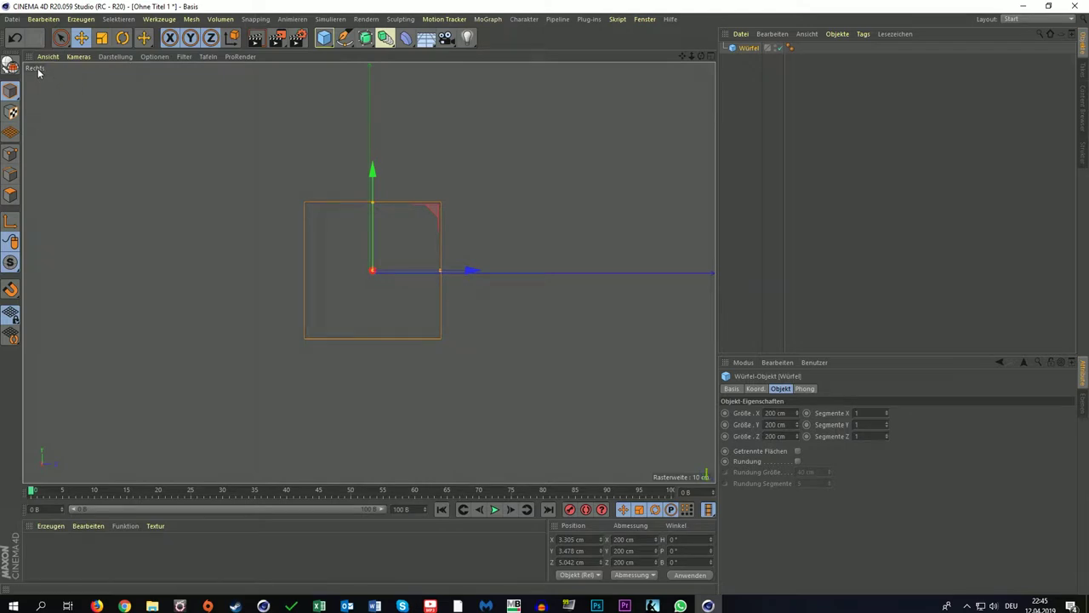
left_click(257, 40)
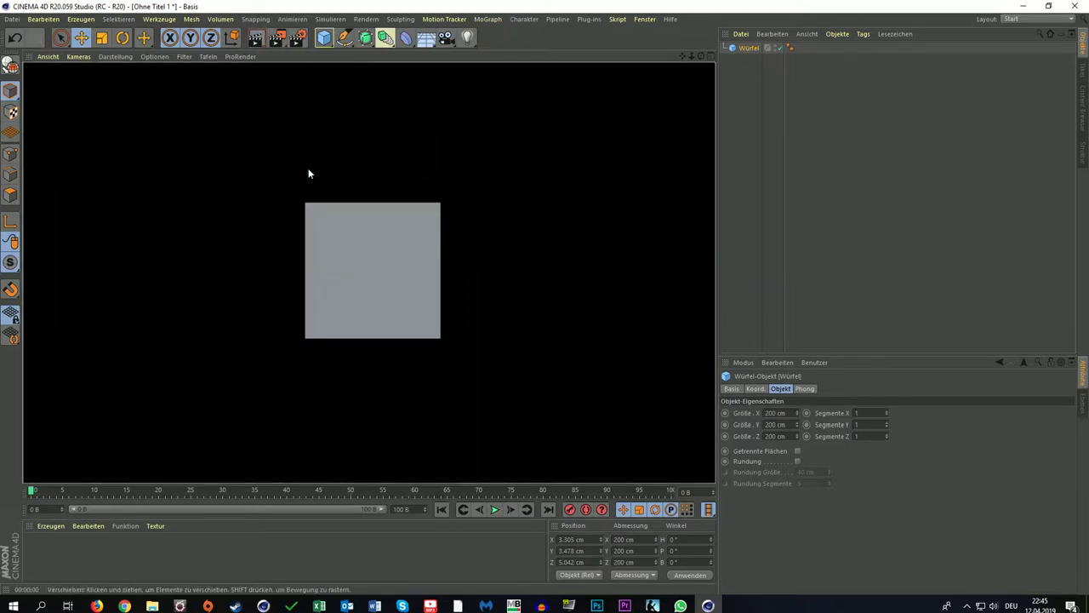
left_click_drag(681, 56, 677, 63)
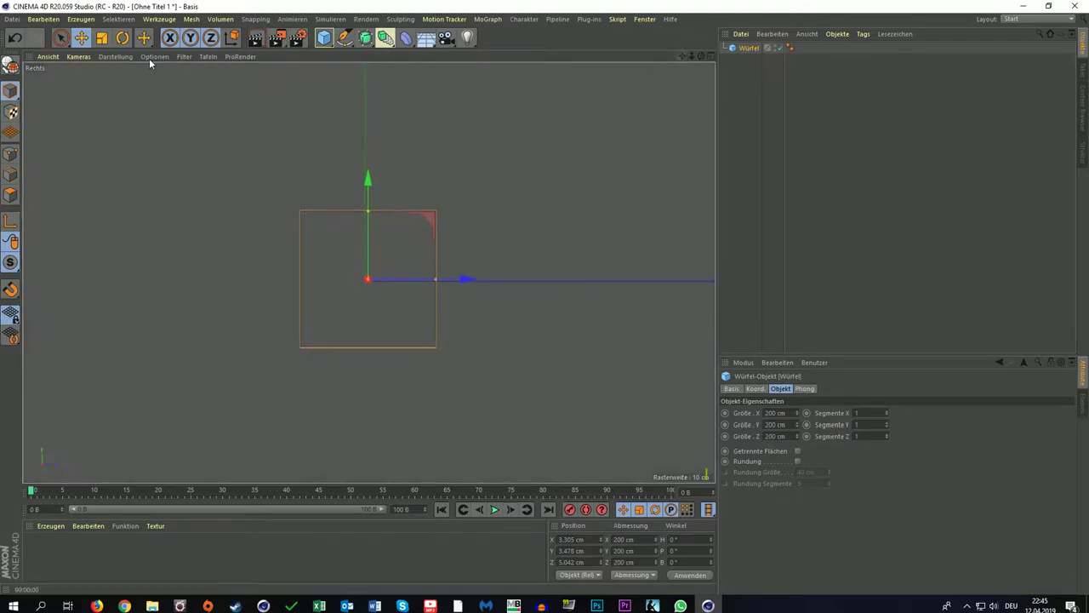
Maximize the perspective view, render the cube in it, and return to the editor display
middle_click(289, 85)
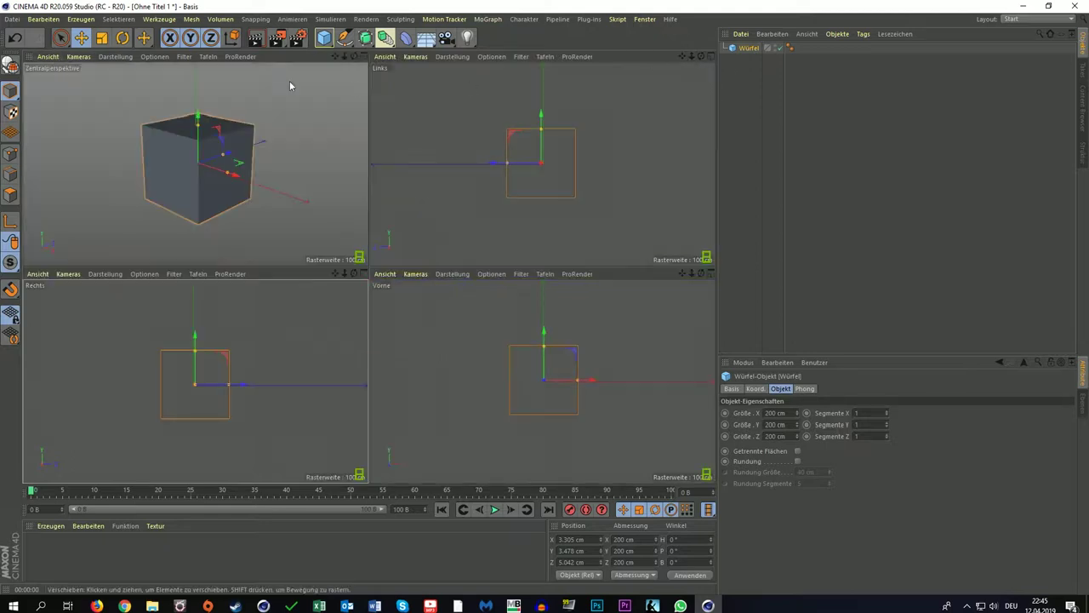
middle_click(365, 61)
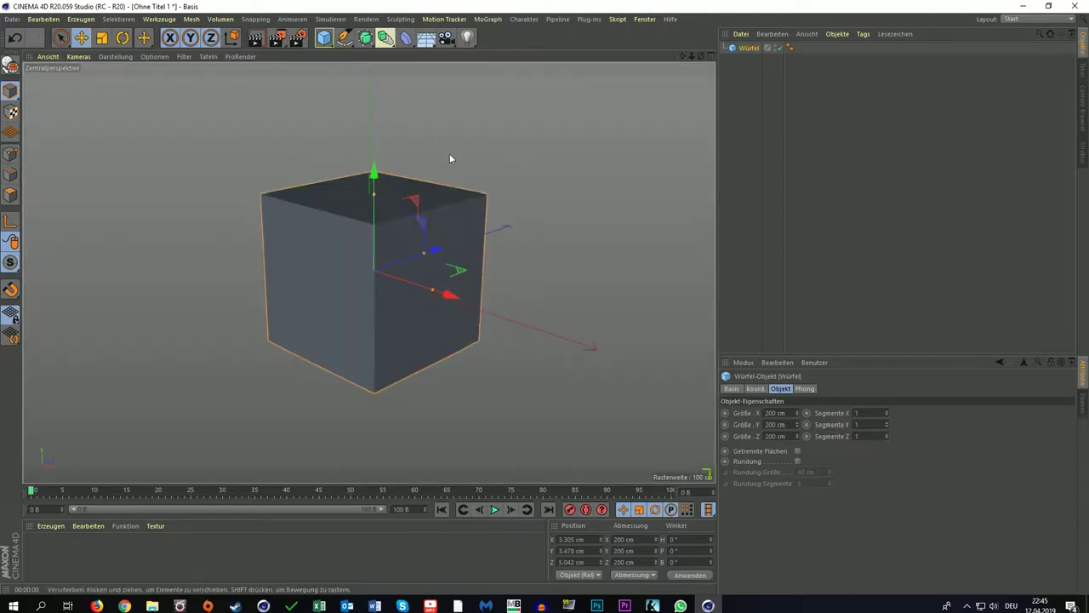
left_click(255, 37)
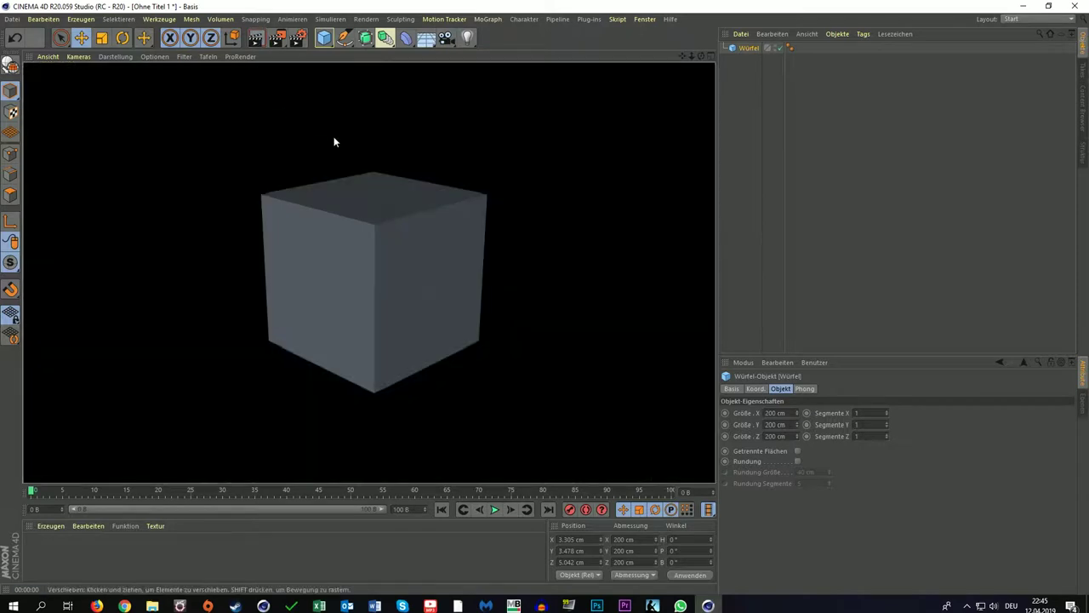
left_click(682, 56)
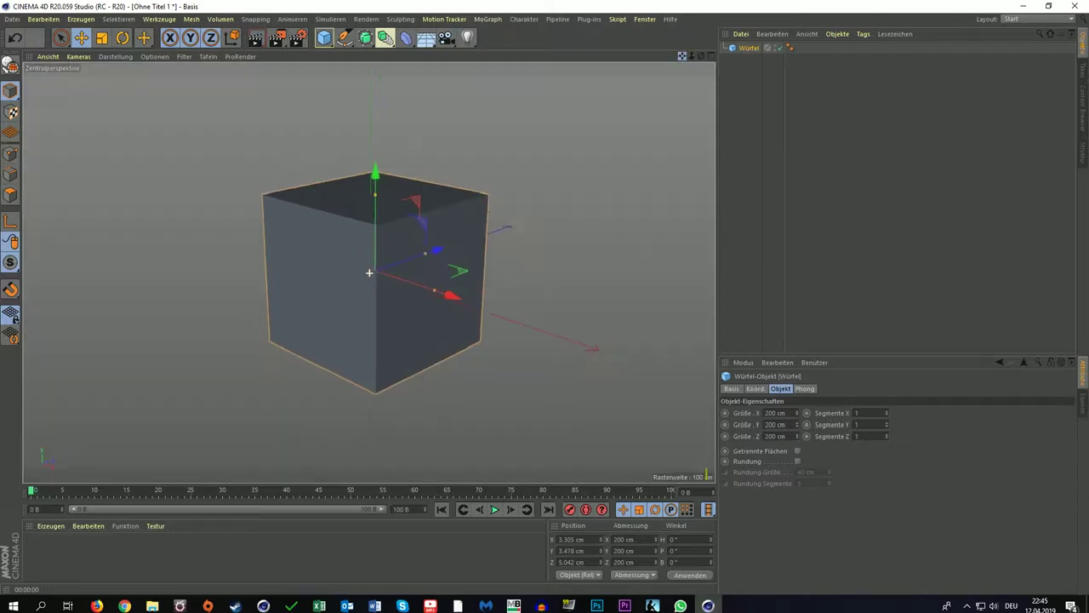
Render the cube to the Picture Viewer, zoom and pan the image, then close it
left_click(277, 37)
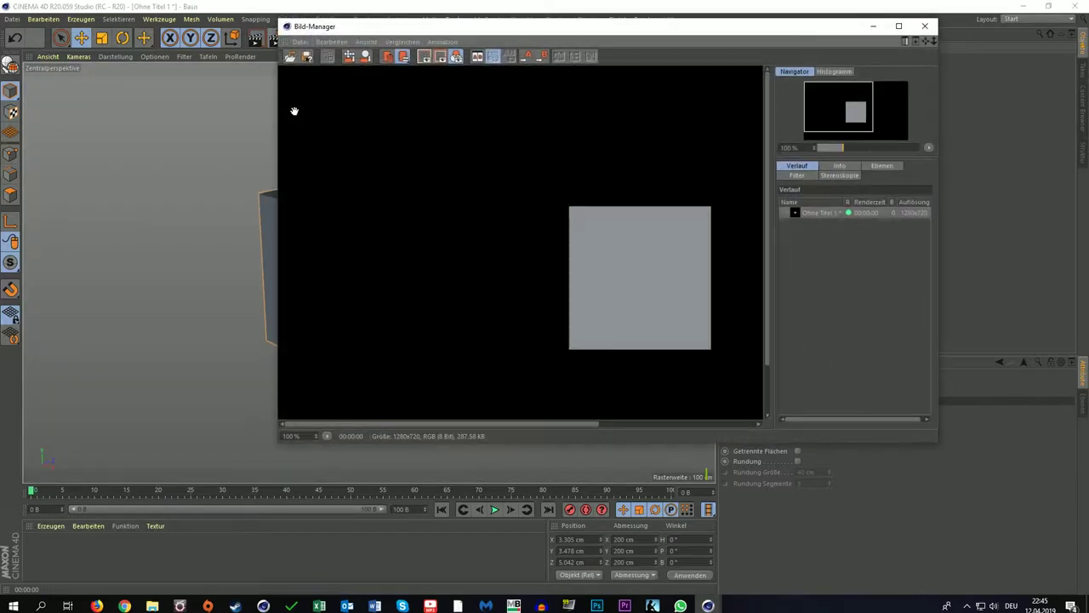
scroll(617, 245, "down", 2)
scroll(616, 245, "up", 1)
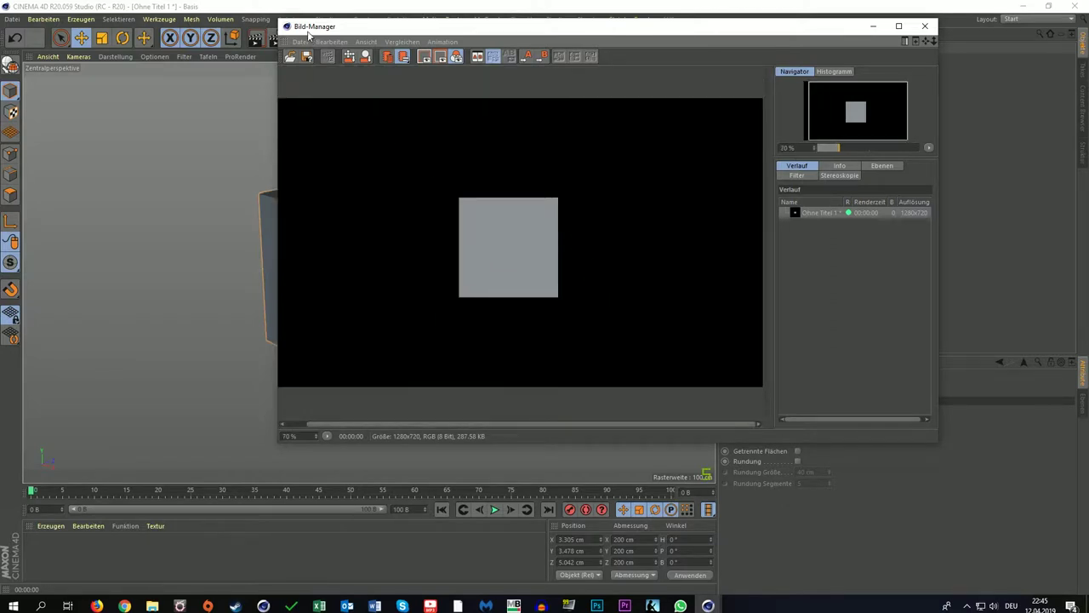
mouse_move(486, 221)
left_mouse_down()
mouse_move(524, 220)
mouse_move(499, 218)
left_mouse_up()
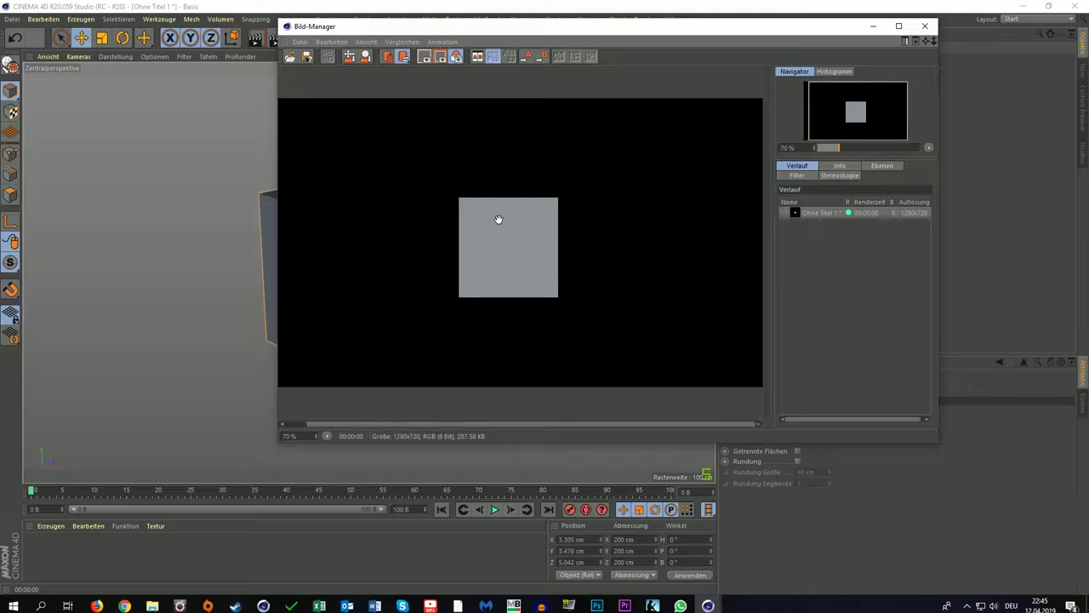
left_click(925, 26)
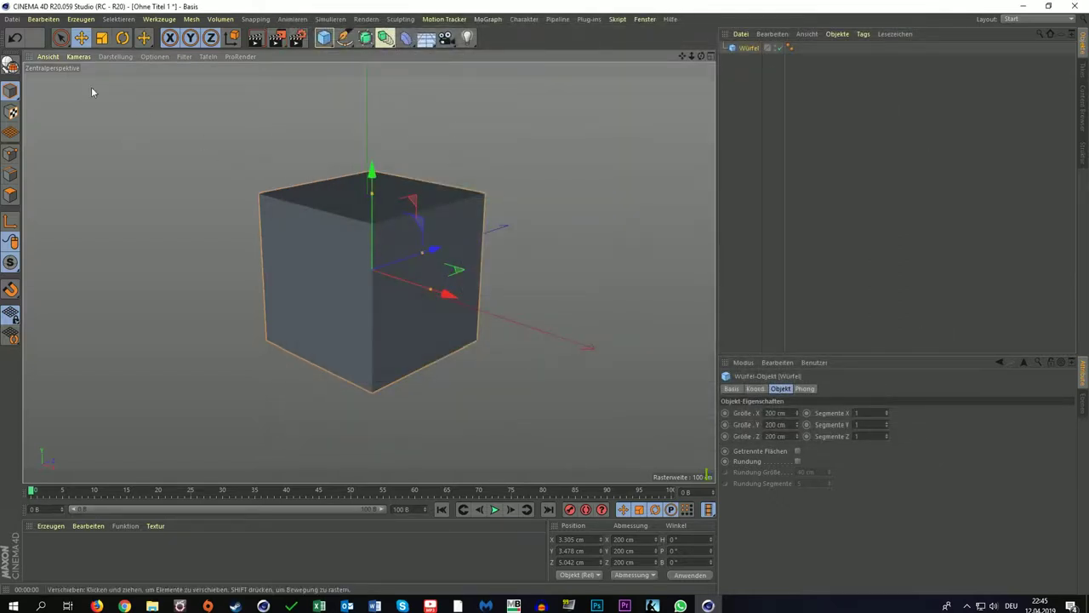
Make the perspective viewport the render view and render it to the Picture Viewer with Shift+R
left_click(48, 57)
left_click(65, 72)
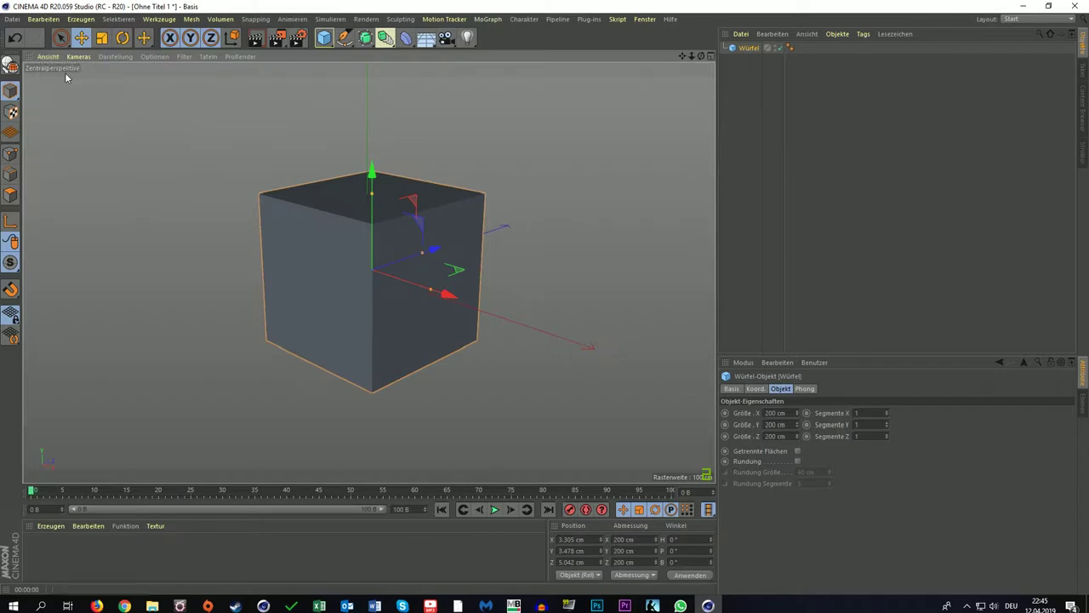
key("shift+r")
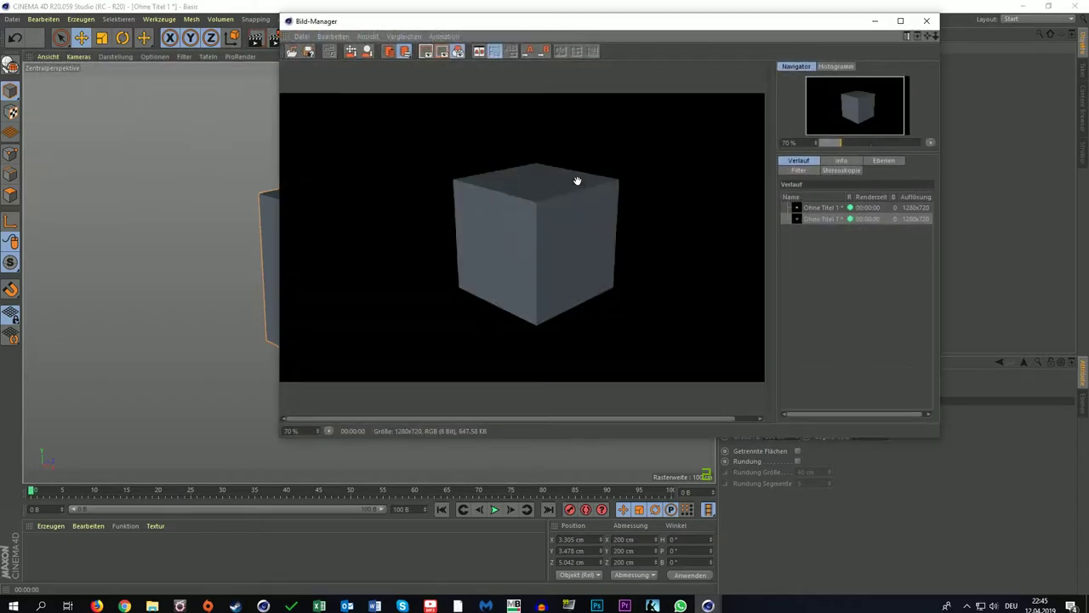
scroll(570, 201, "down", 3)
scroll(570, 201, "up", 4)
scroll(570, 202, "down", 3)
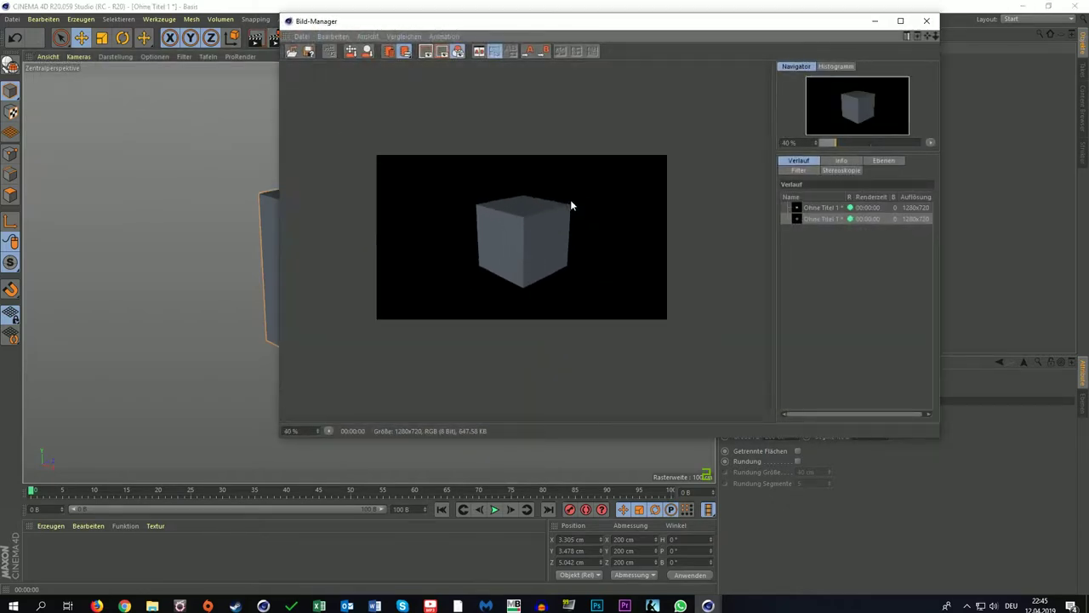
scroll(508, 231, "up", 3)
scroll(508, 230, "down", 3)
scroll(509, 230, "up", 3)
scroll(508, 231, "up", 1)
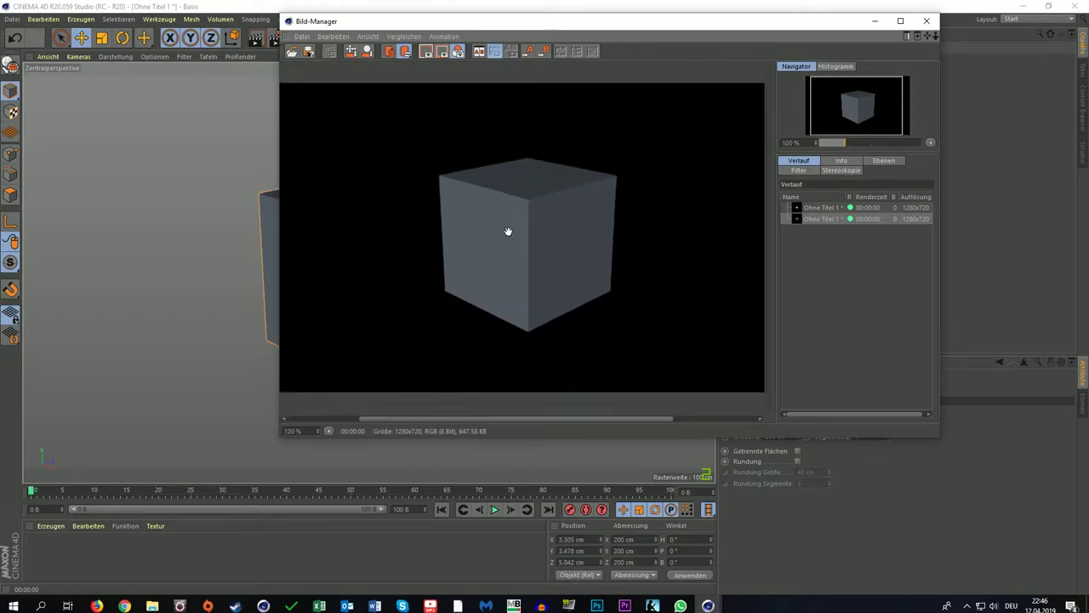
scroll(508, 230, "down", 3)
Close the Bild-Manager and delete the cube from the scene
left_click(927, 20)
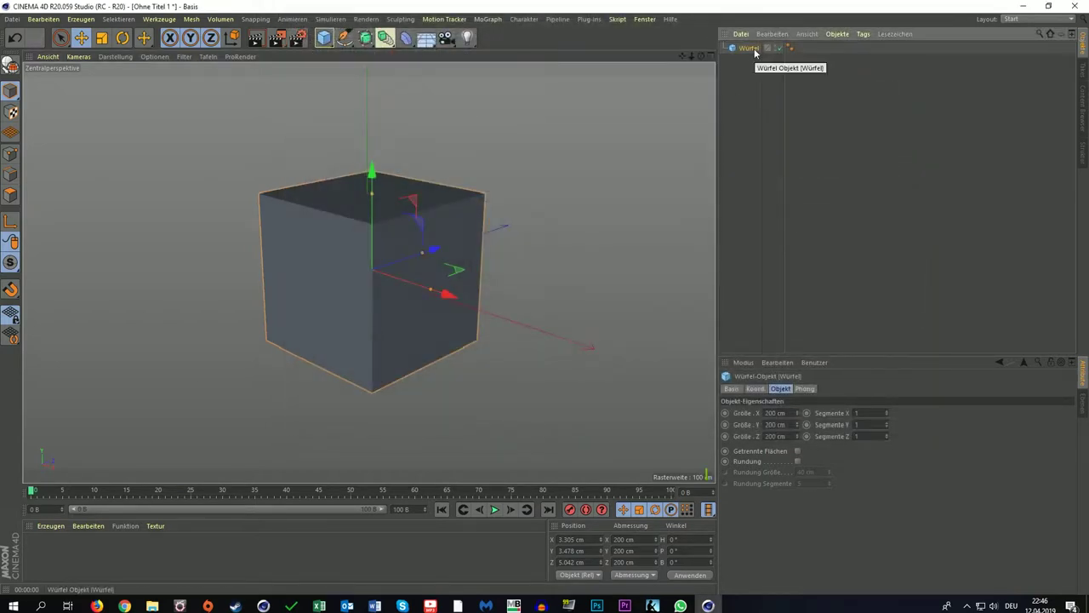
key("Delete")
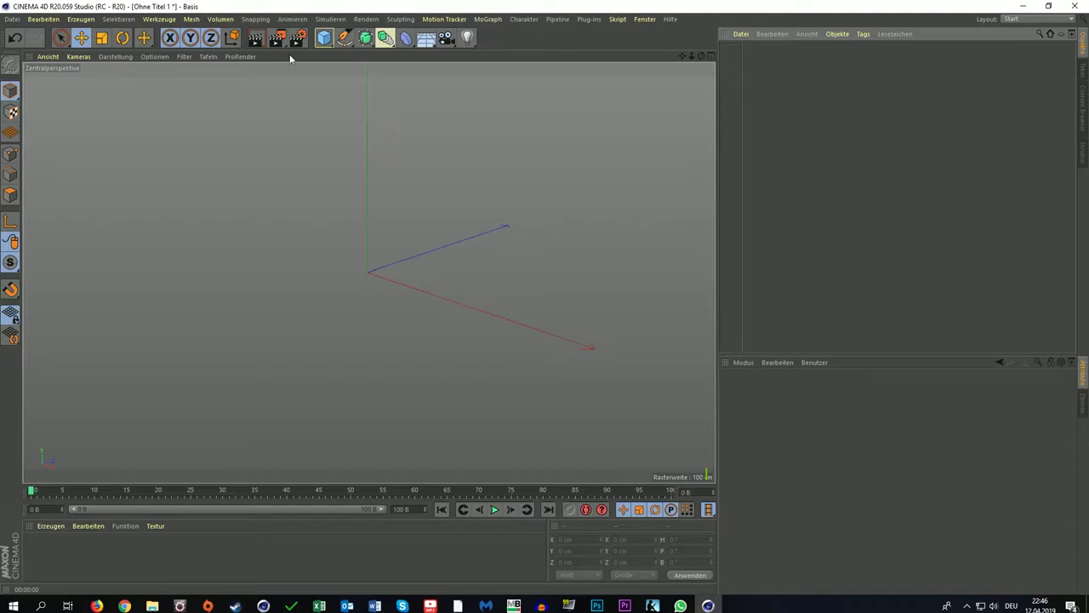
Add cubes and an Ebene plane, then drag the plane down on Y beneath the cubes
left_click(331, 40)
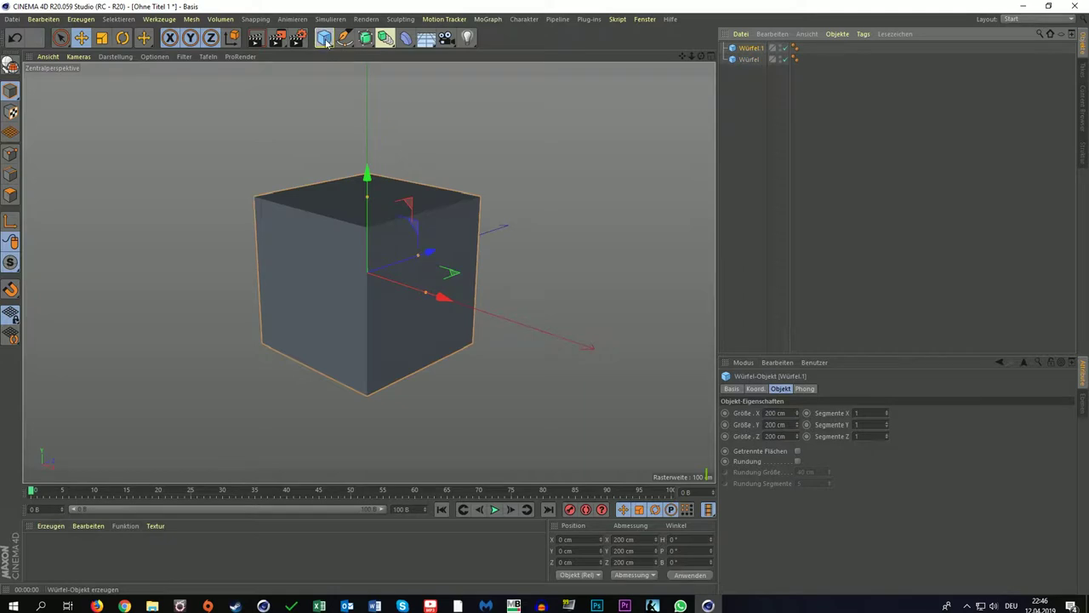
left_click(326, 41)
left_click_drag(326, 41, 443, 74)
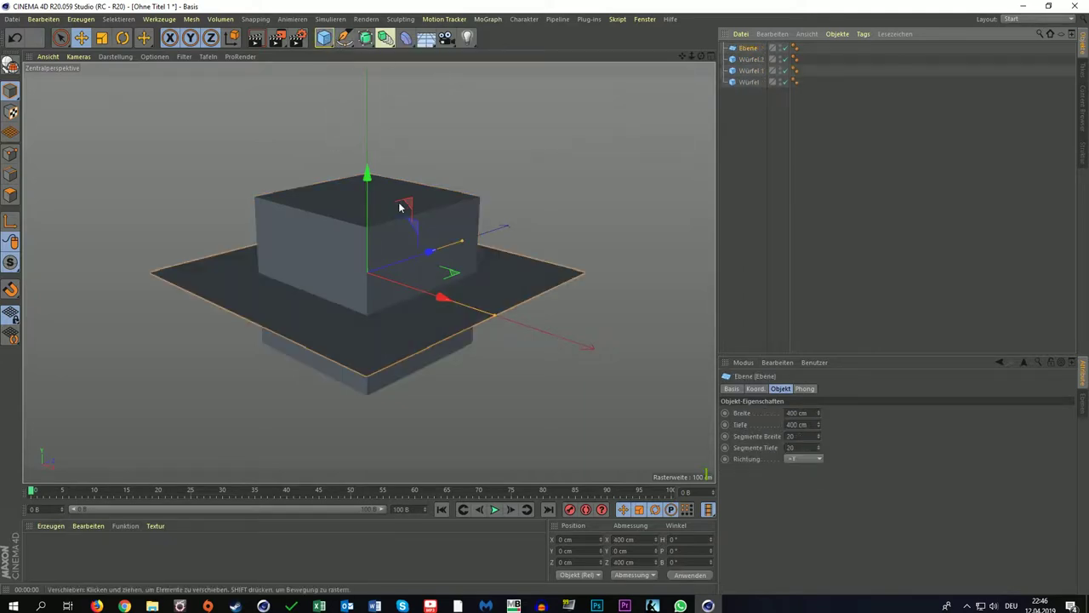
left_click_drag(367, 176, 368, 294)
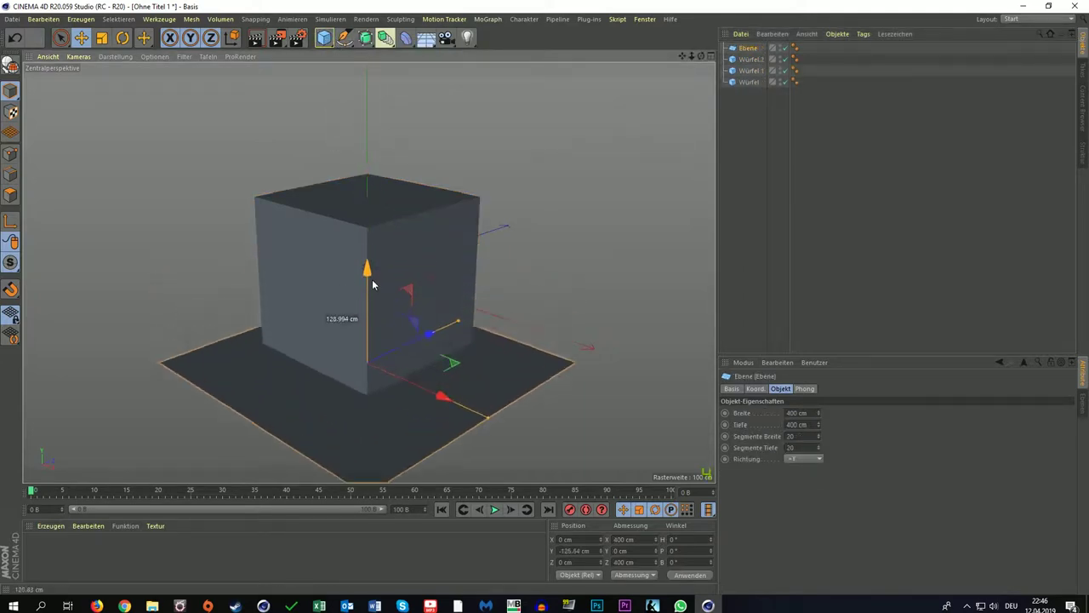
Reorder the Object Manager so Würfel.1 sits below Würfel at the bottom of the list
left_click(748, 71)
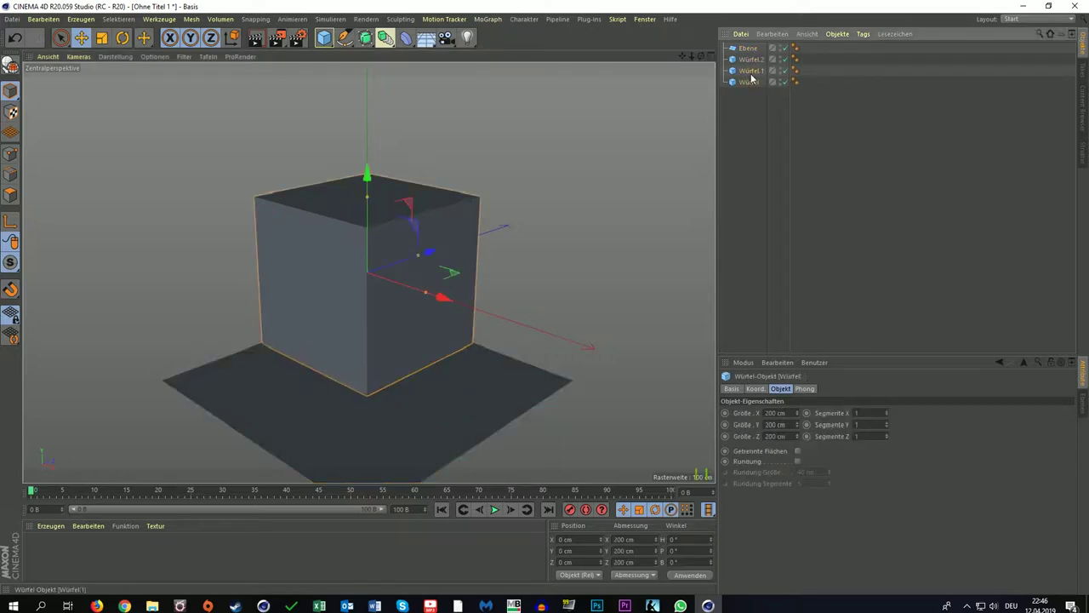
left_click(748, 49)
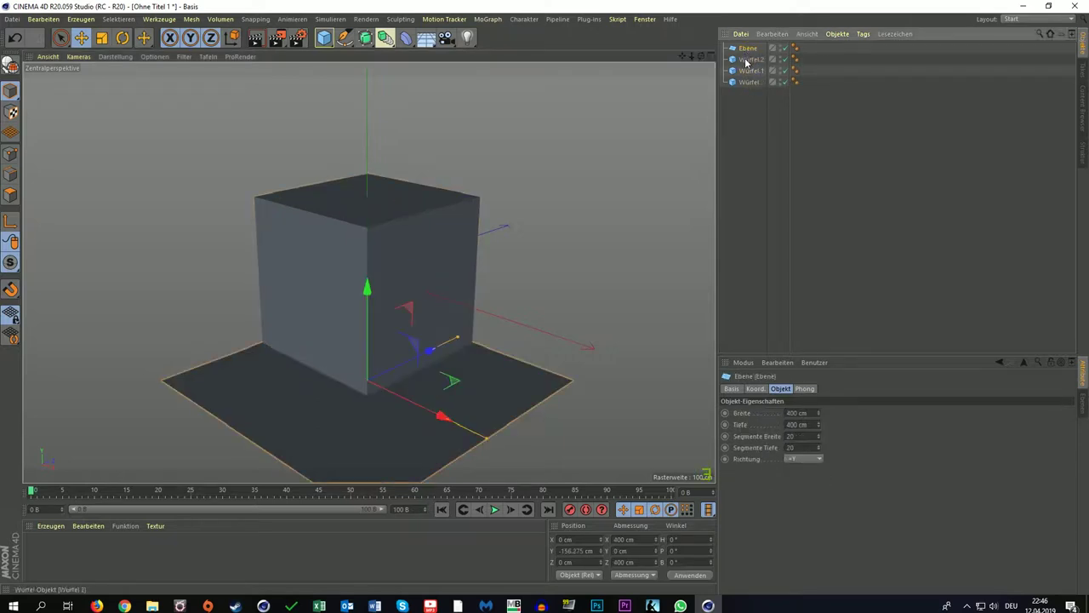
left_click(748, 71)
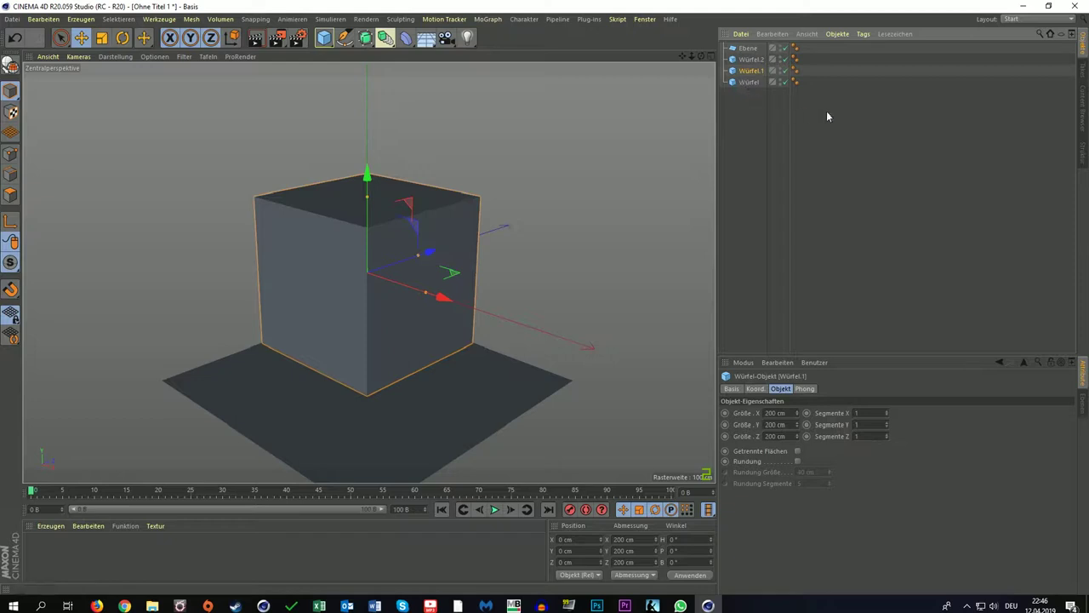
left_click_drag(827, 110, 746, 46)
left_click(743, 115)
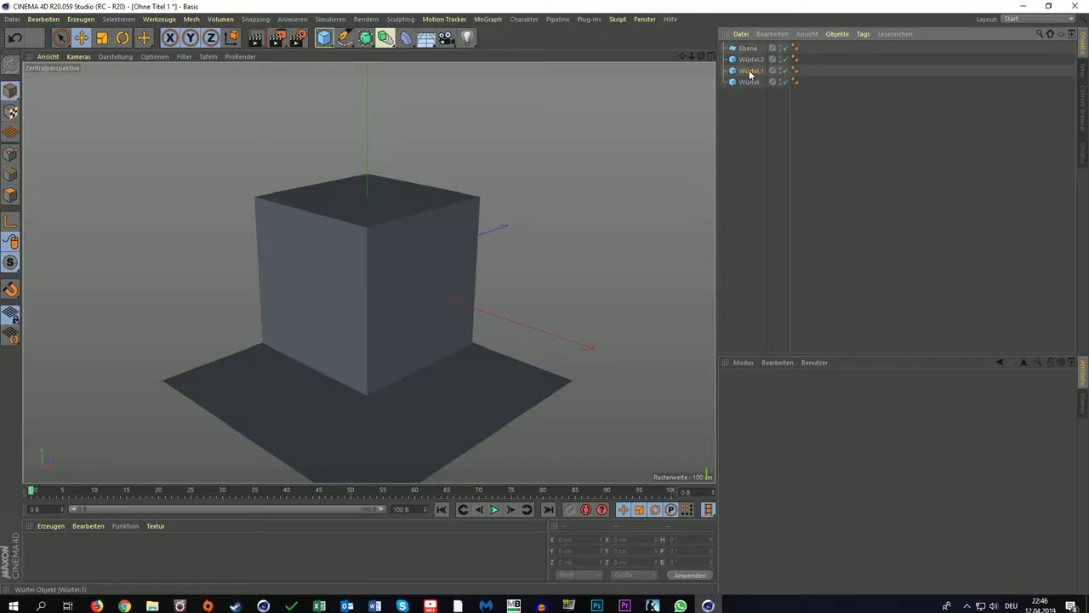
mouse_move(750, 75)
left_mouse_down()
mouse_move(751, 92)
mouse_move(750, 62)
mouse_move(754, 79)
left_mouse_up()
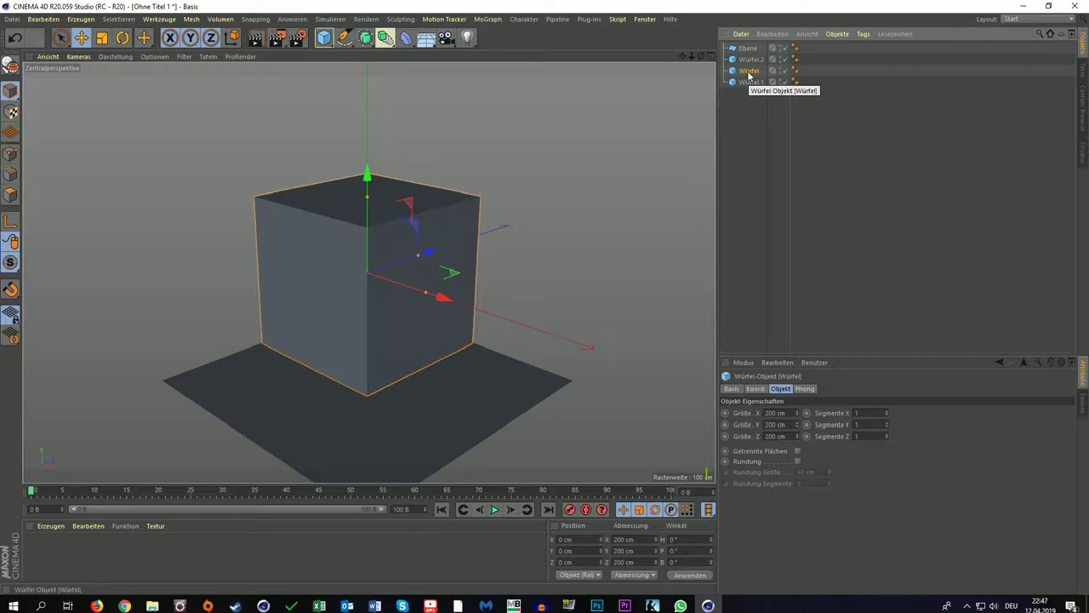
double_click(749, 72)
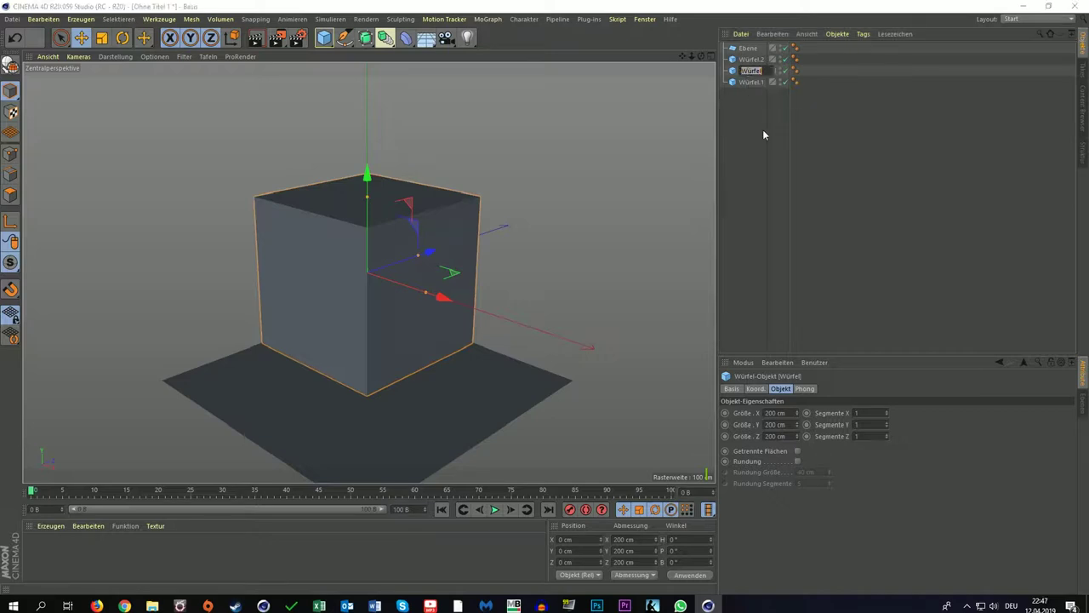
type("Einer")
type("n")
type(" W")
type("ürfel")
key("Return")
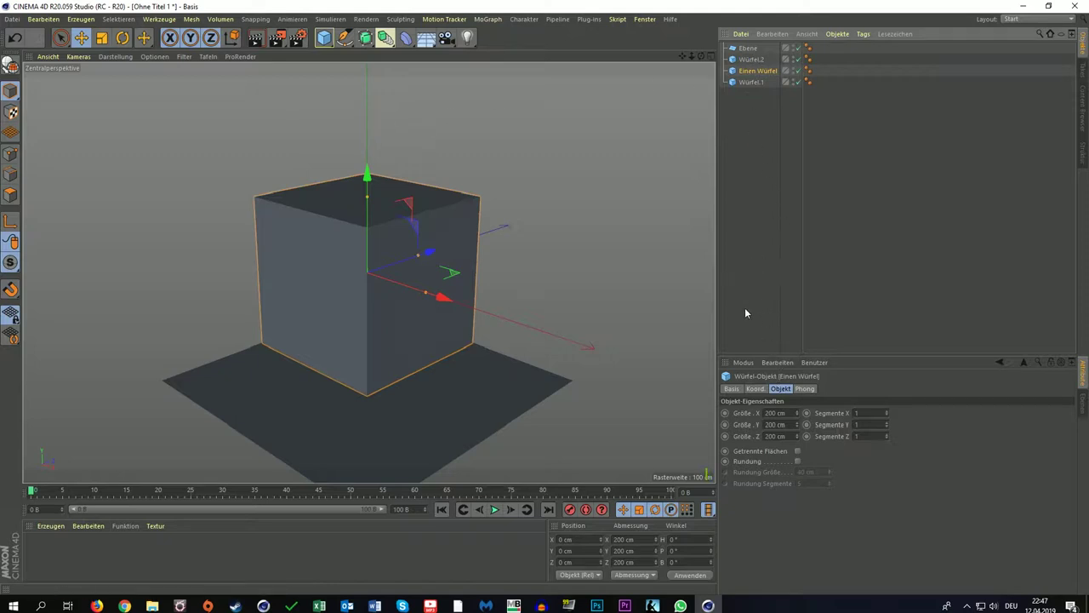
left_click(752, 82)
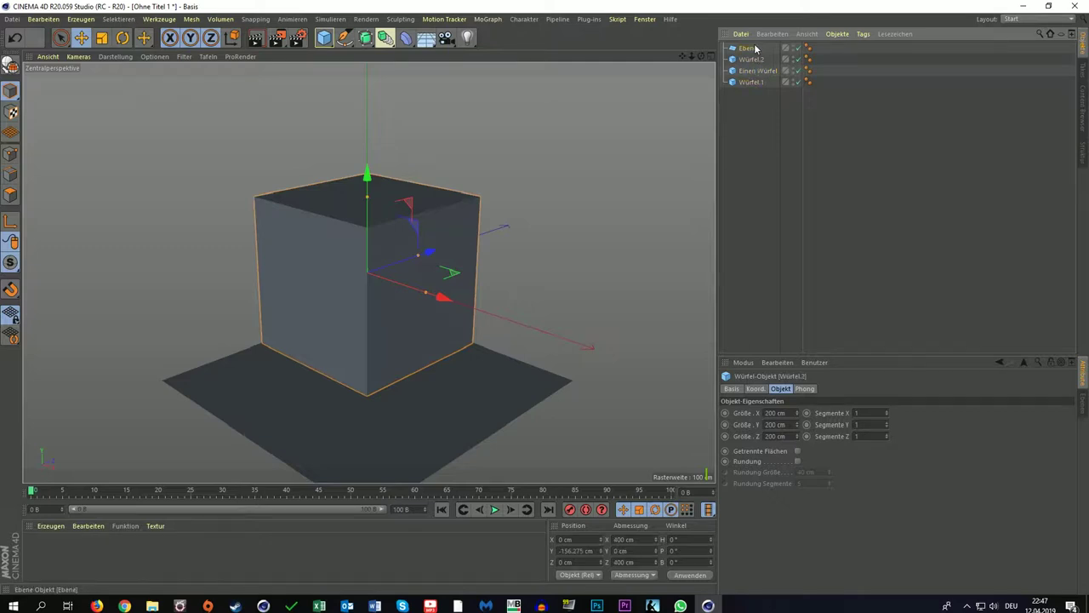
left_click(754, 48)
double_click(751, 49)
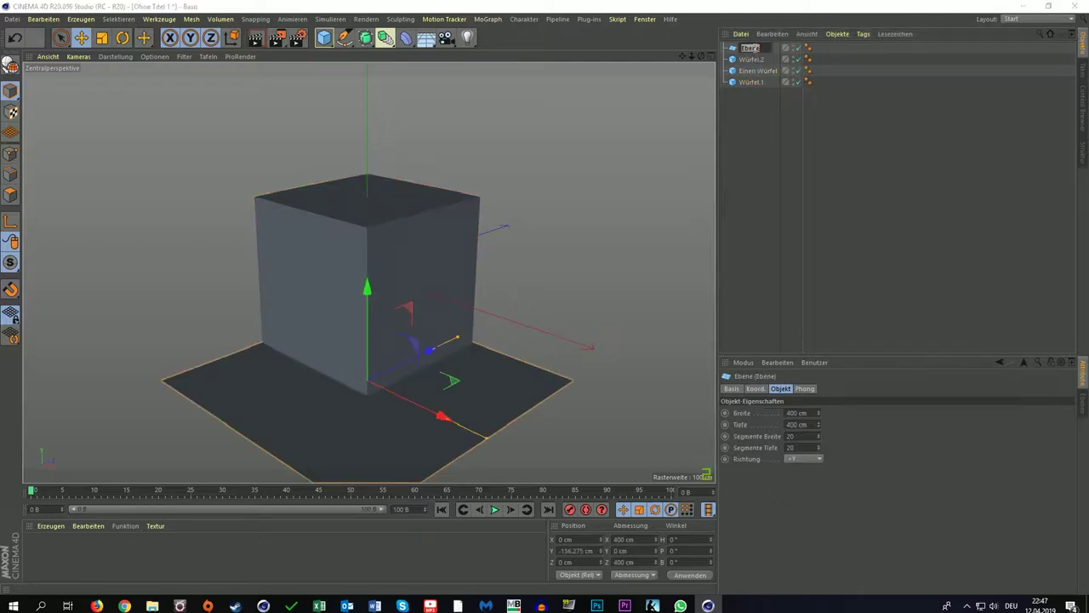
type("Boden")
key("Return")
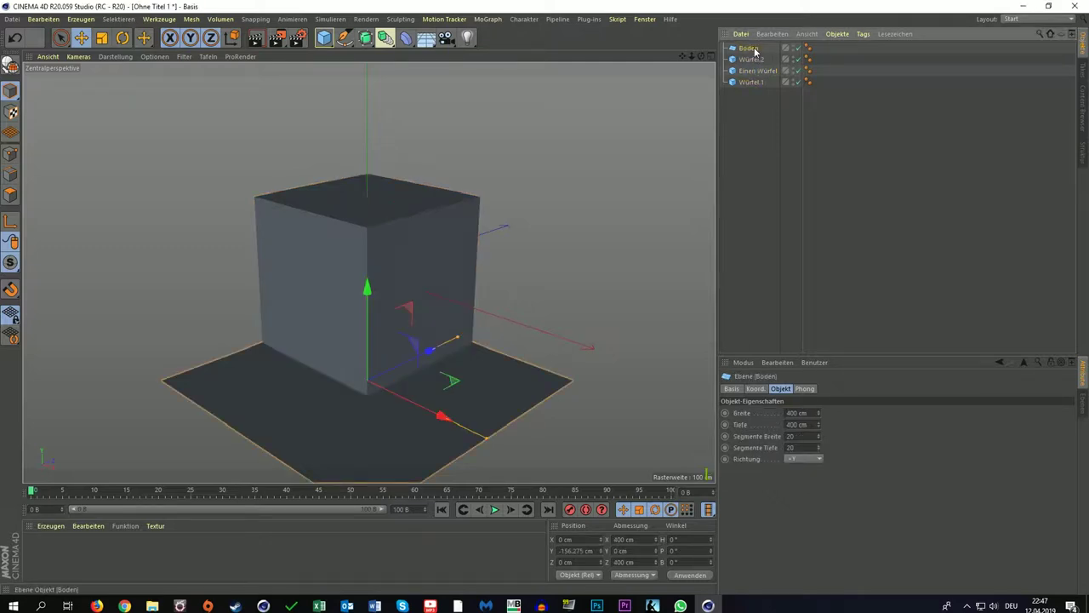
left_click_drag(366, 287, 371, 260)
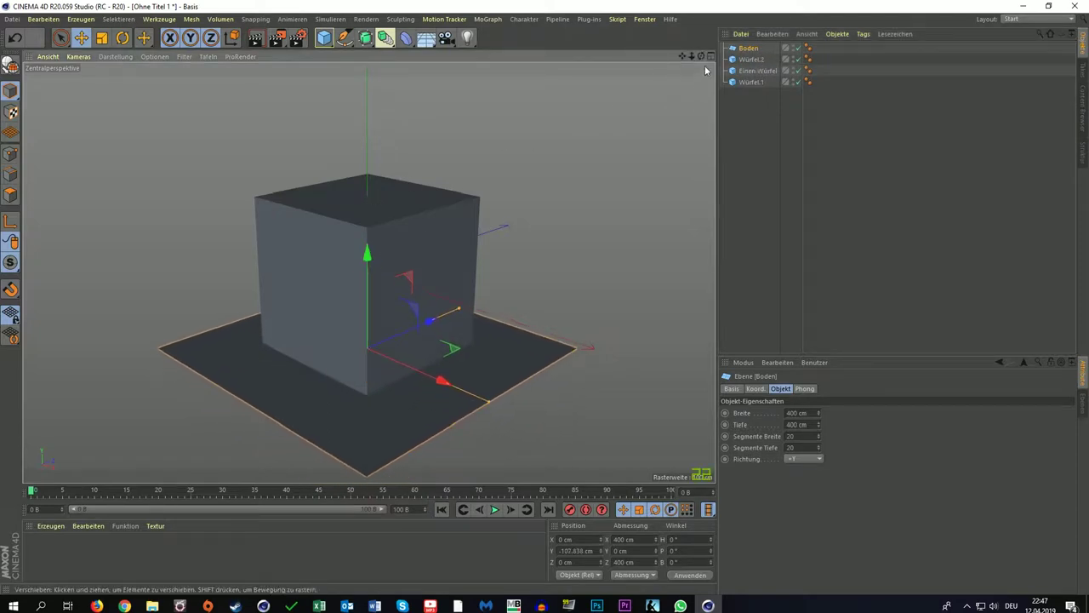
double_click(750, 49)
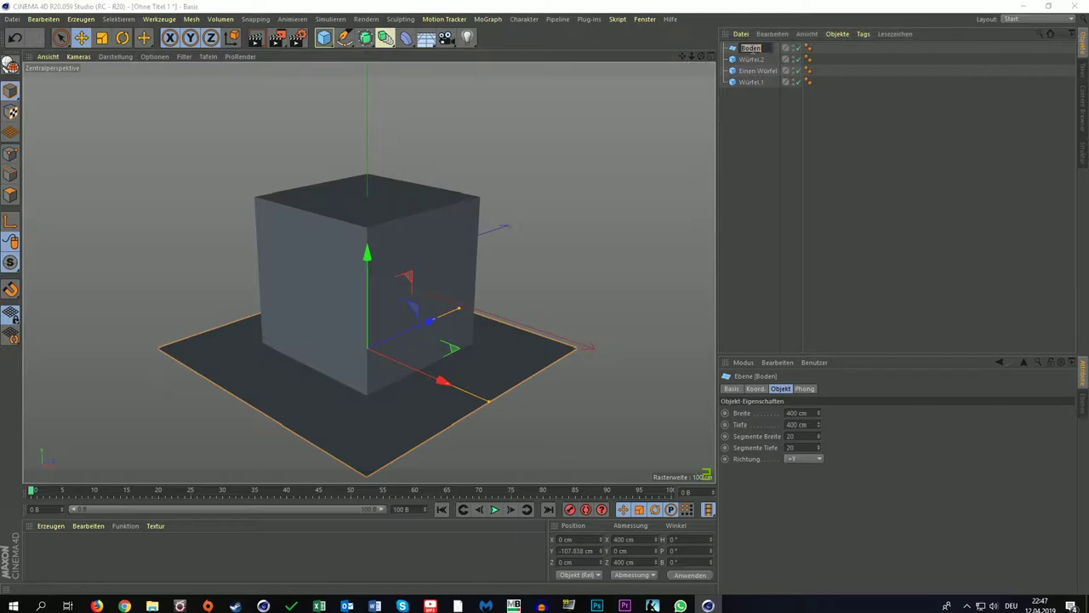
key("Return")
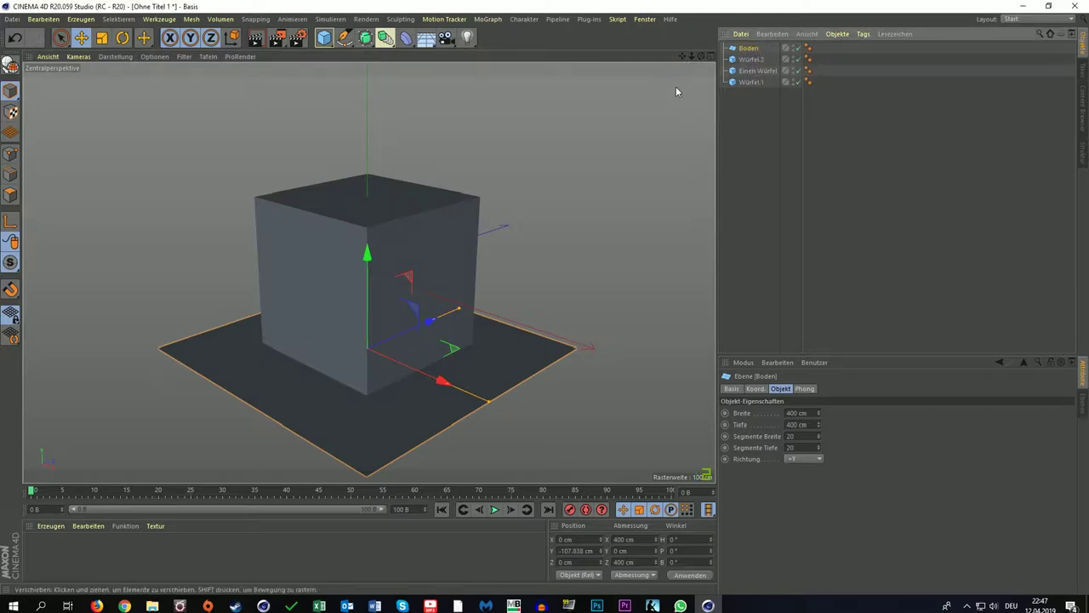
Delete Würfel.1, Einen Würfel, Würfel.2 and the Boden plane from the Object Manager
left_click(749, 83)
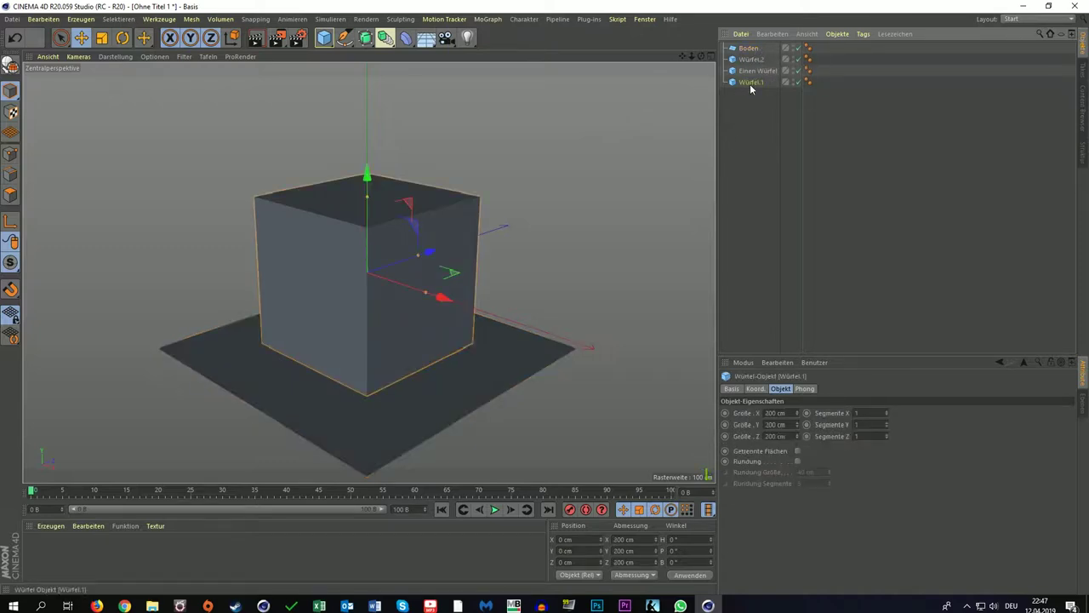
key("Delete")
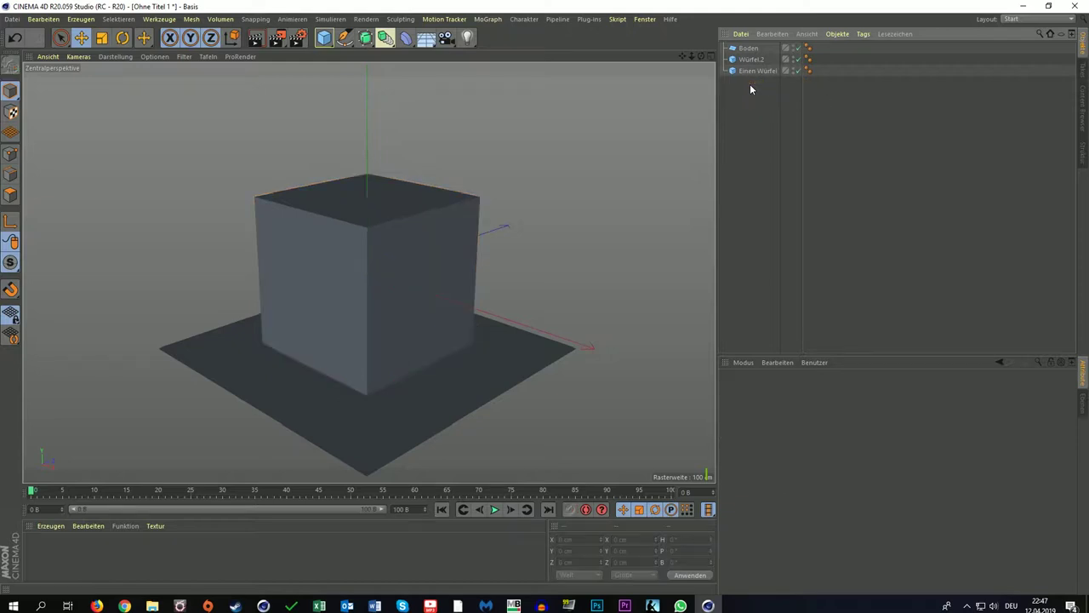
left_click(749, 73)
key("Delete")
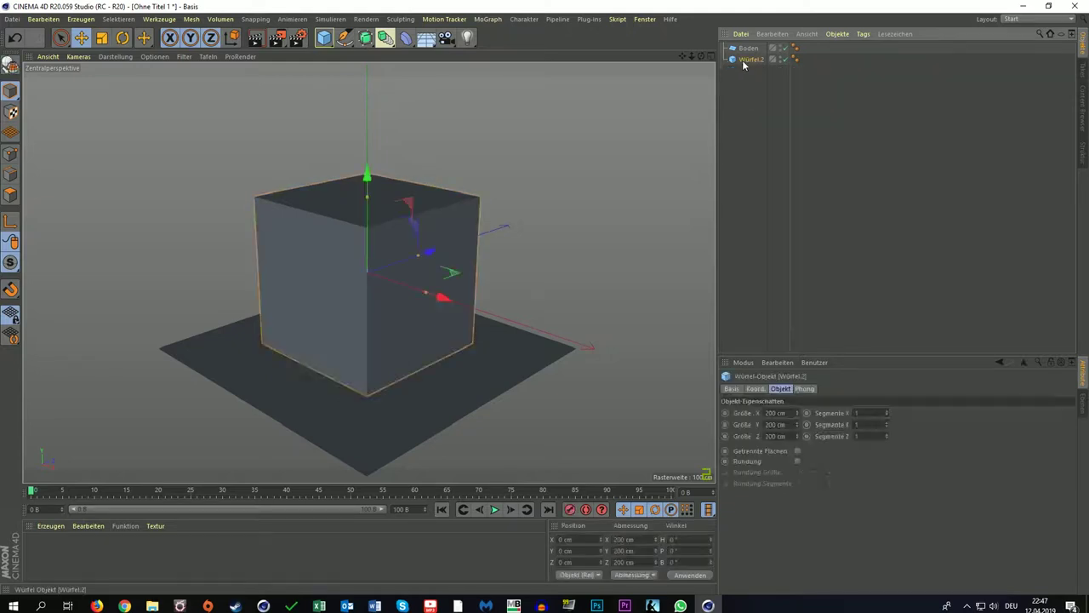
key("Delete")
left_click(749, 48)
key("Delete")
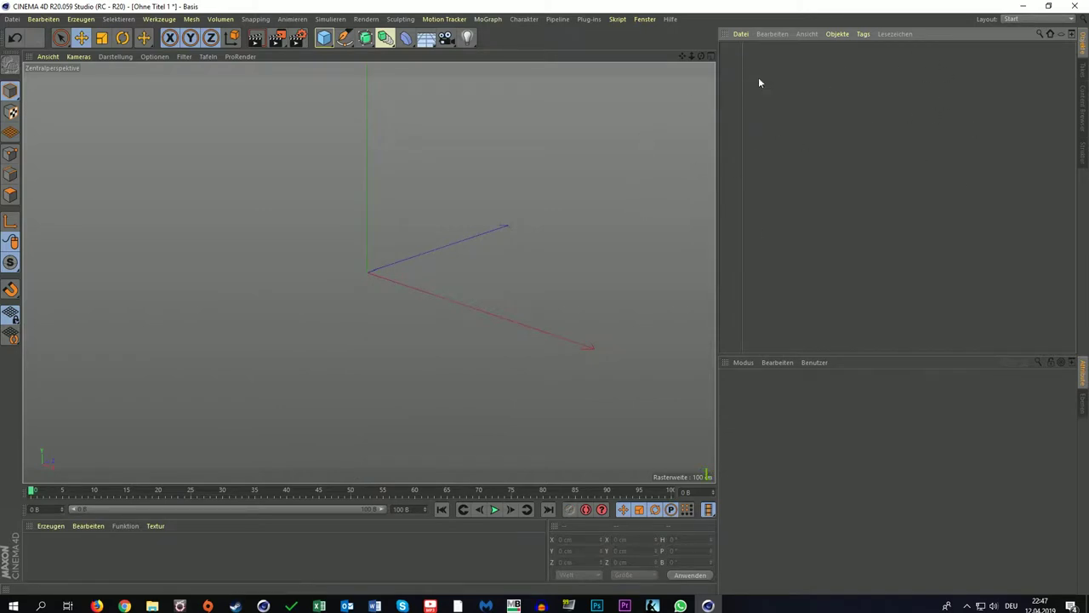
Create a Ring torus (200 cm ring, 50 cm tube) and select it in the Object Manager
left_click(336, 45)
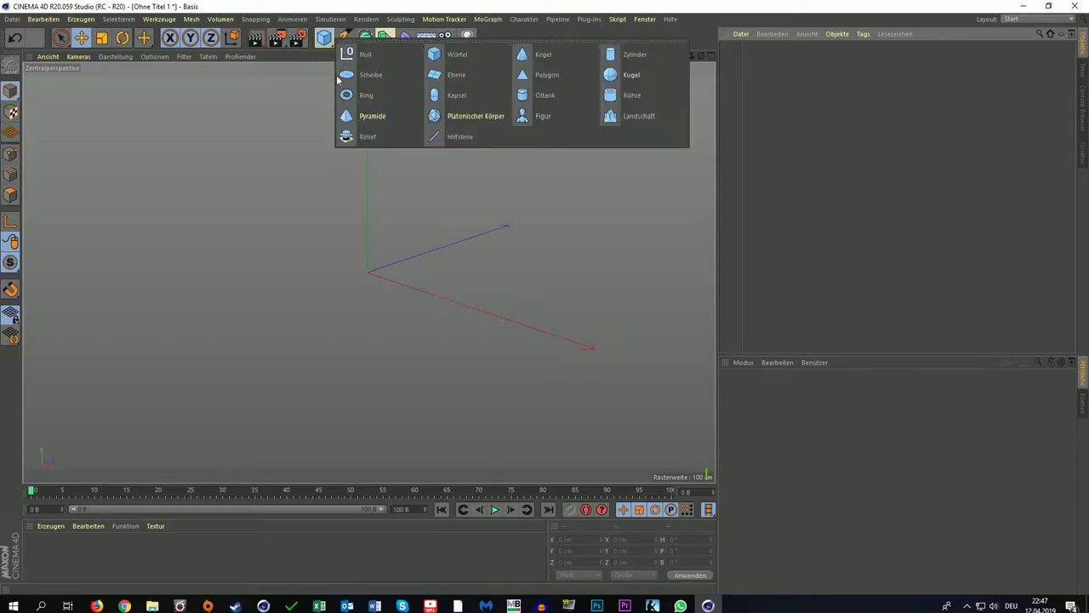
left_click(373, 97)
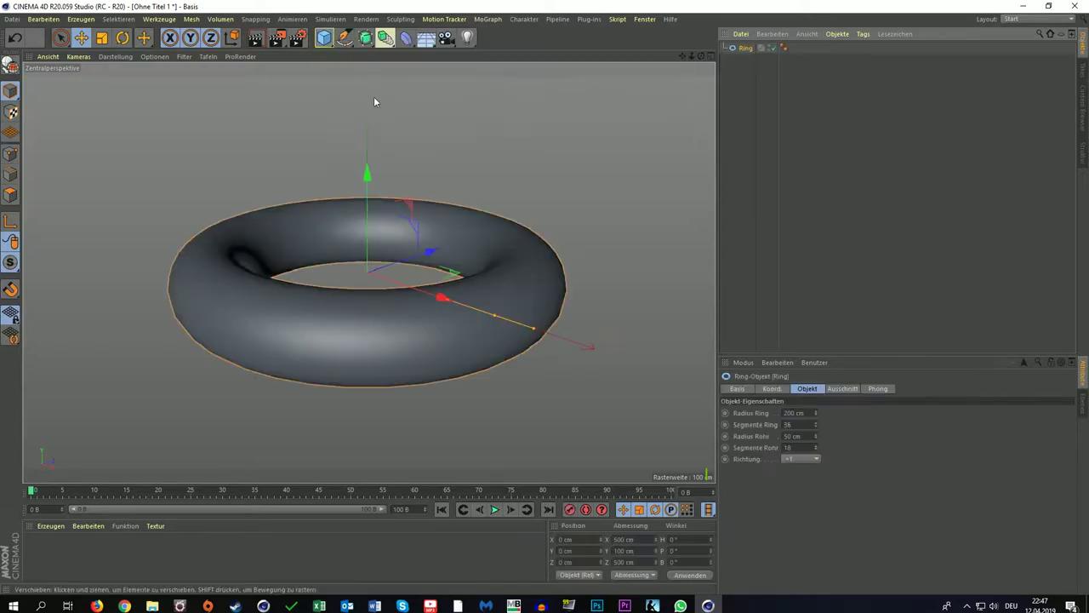
left_click(327, 41)
left_click(604, 103)
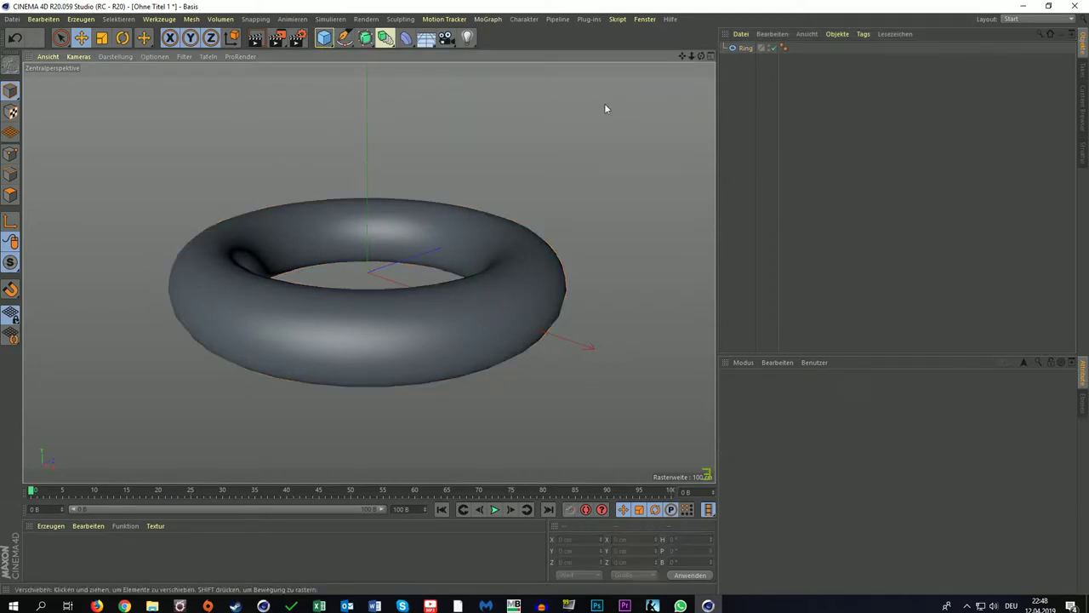
left_click(745, 48)
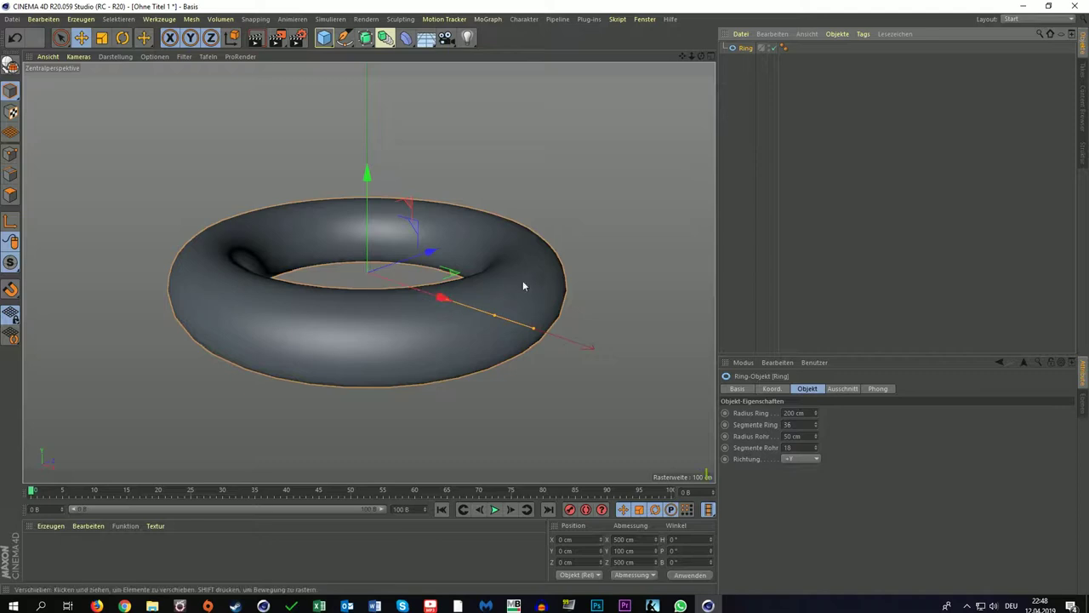
Browse the ring's Basis and Koord. tabs, then raise Radius Ring to 240 cm on the Objekt tab
left_click(745, 392)
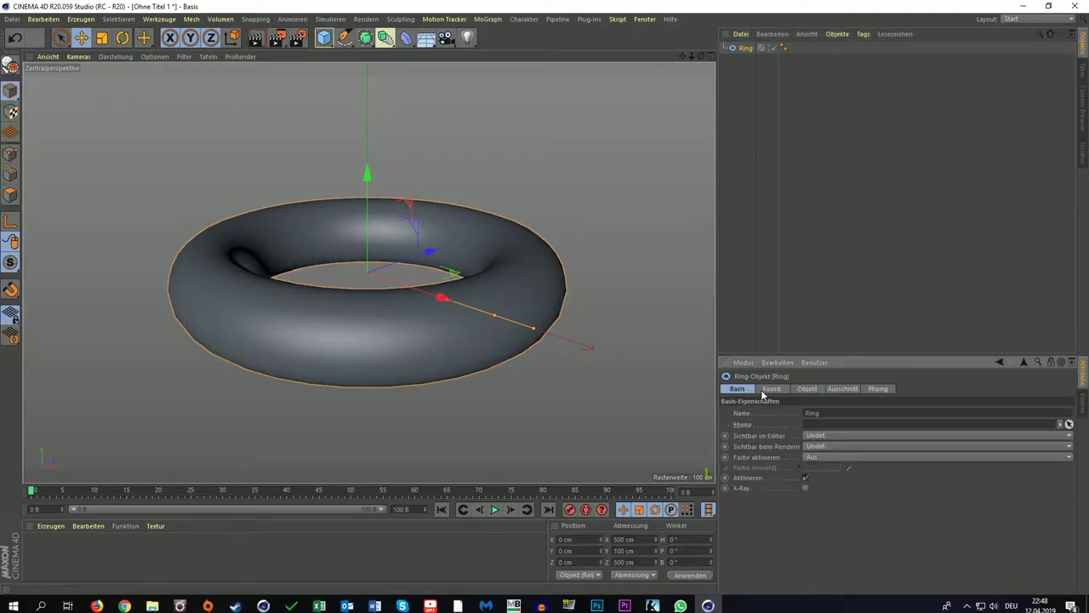
left_click(764, 391)
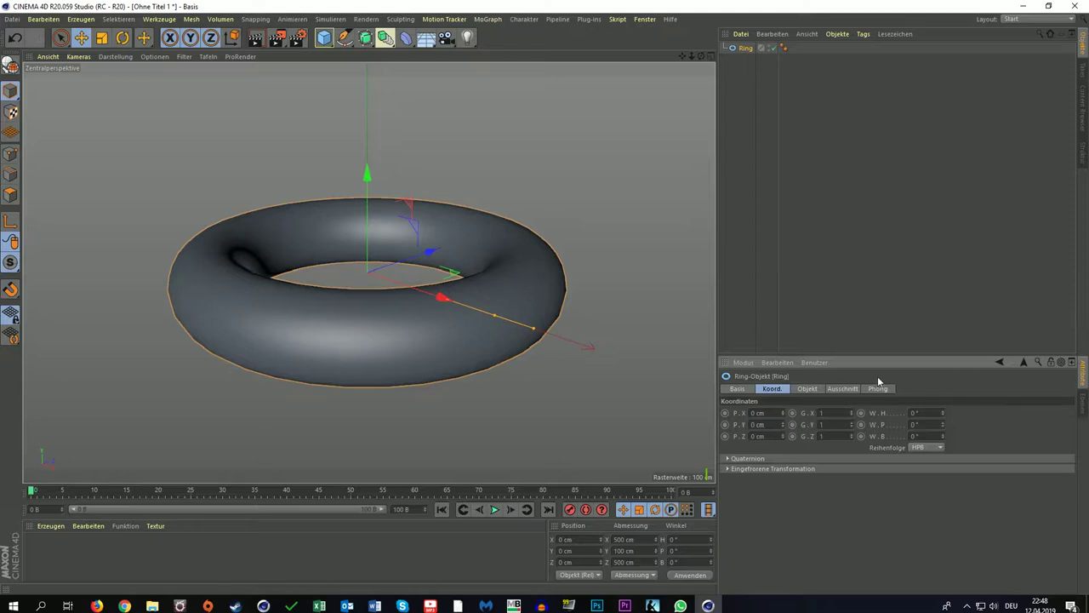
left_click(804, 389)
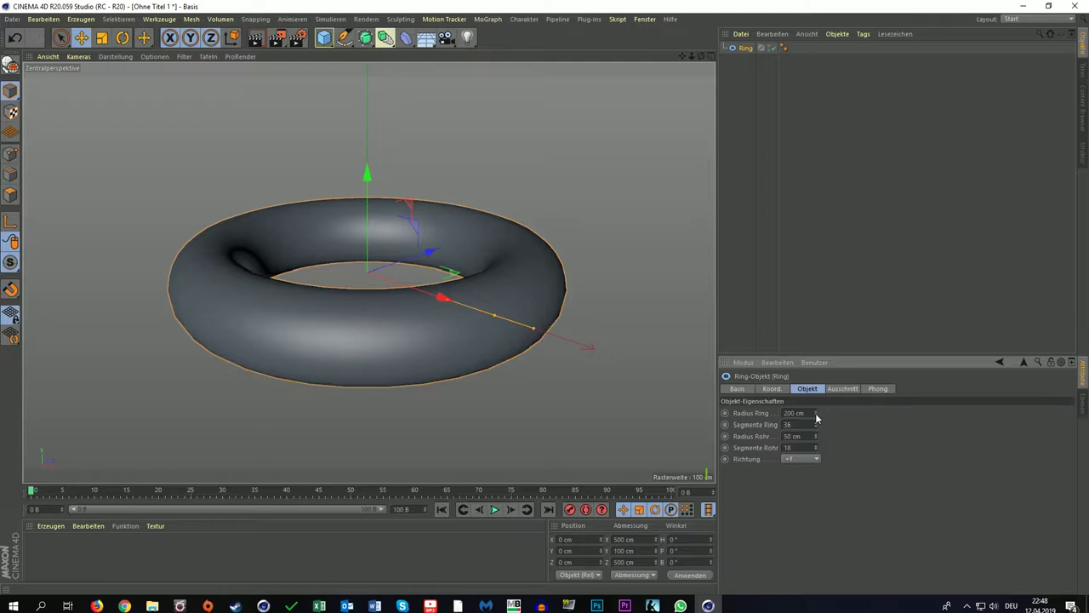
mouse_move(816, 410)
left_mouse_down()
mouse_move(815, 400)
mouse_move(816, 411)
left_mouse_up()
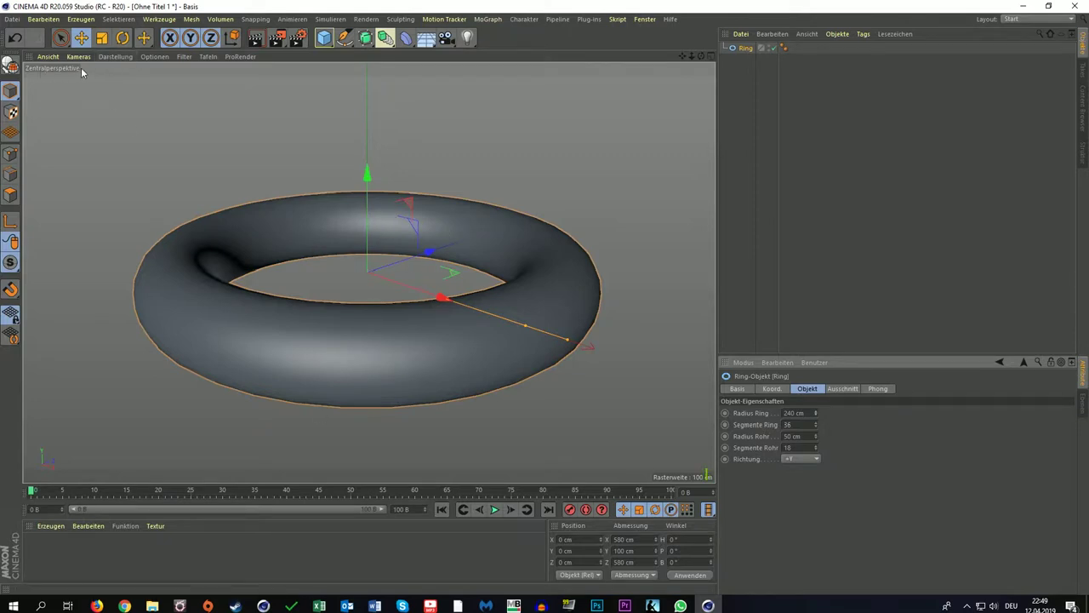
left_click(108, 57)
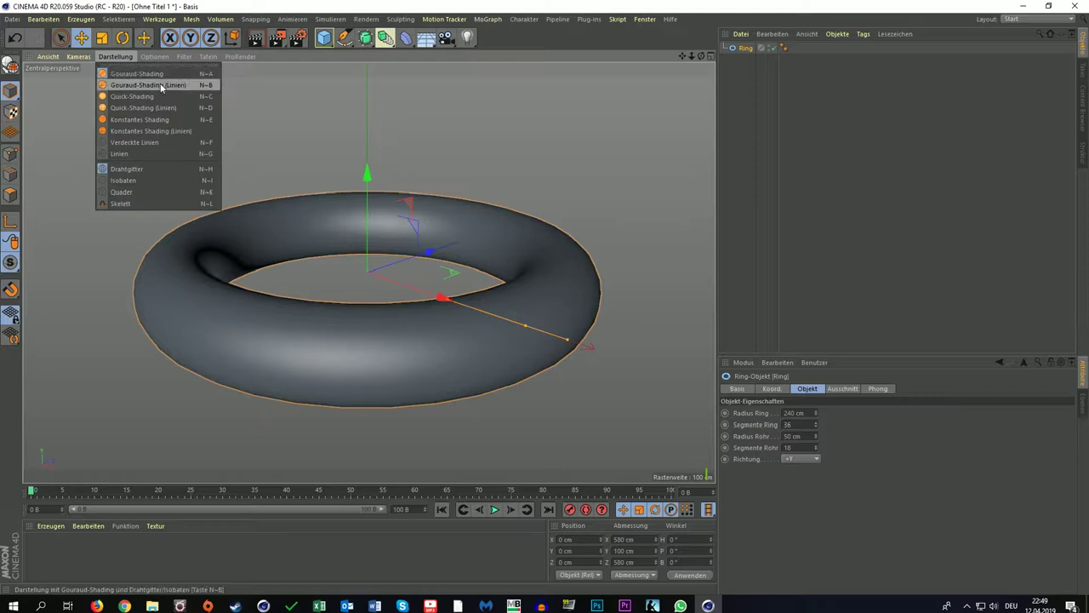
Switch the viewport to Gouraud-Shading (Linien) so the torus's polygon lines show
left_click(160, 84)
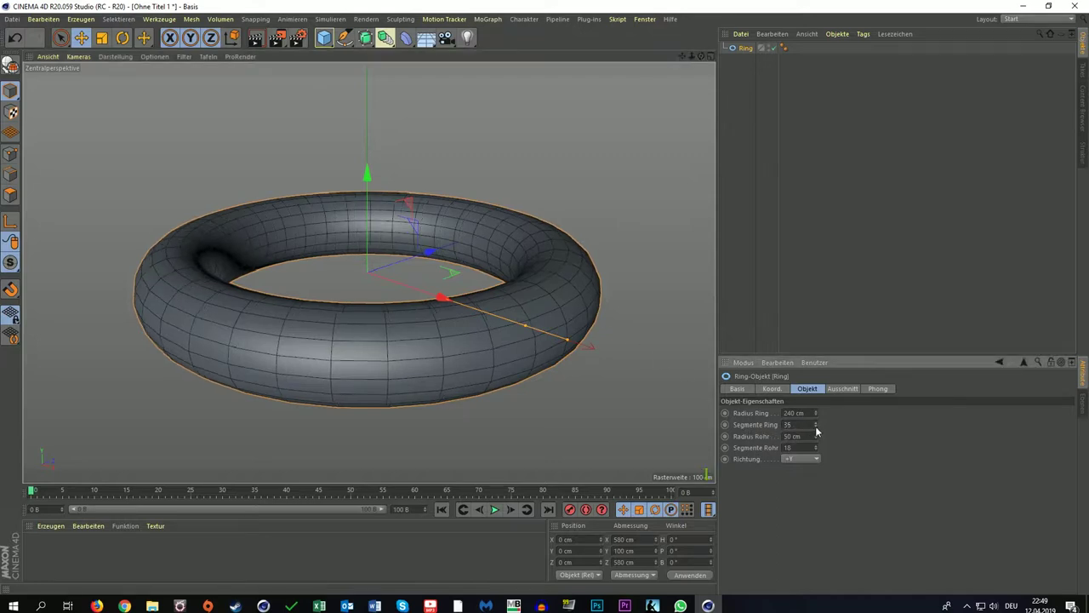
Set the torus's Segmente Ring to 52
left_click_drag(816, 424, 765, 424)
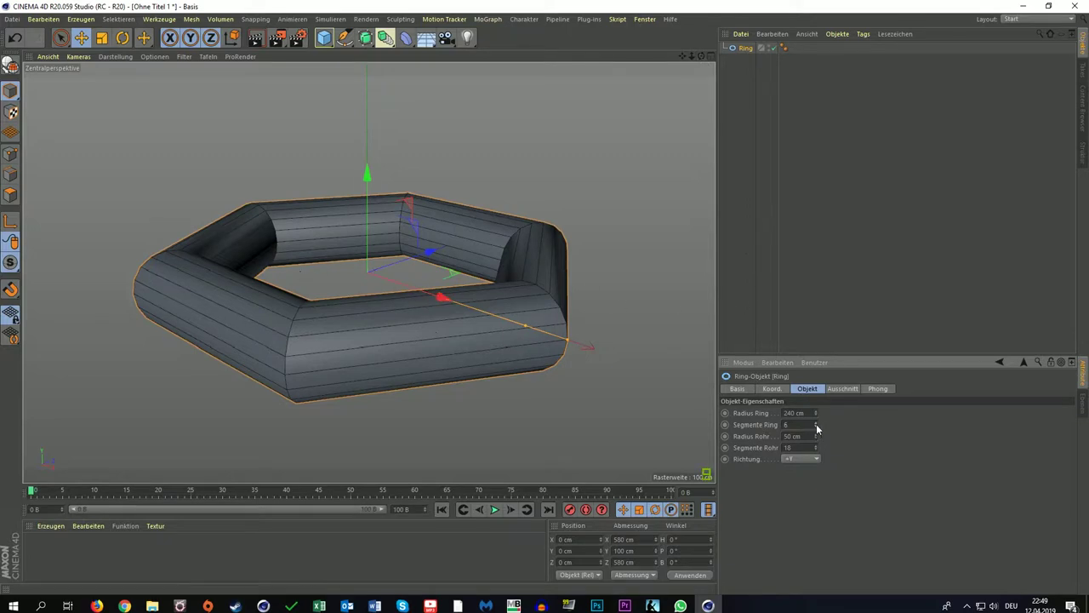
left_click_drag(816, 428, 816, 336)
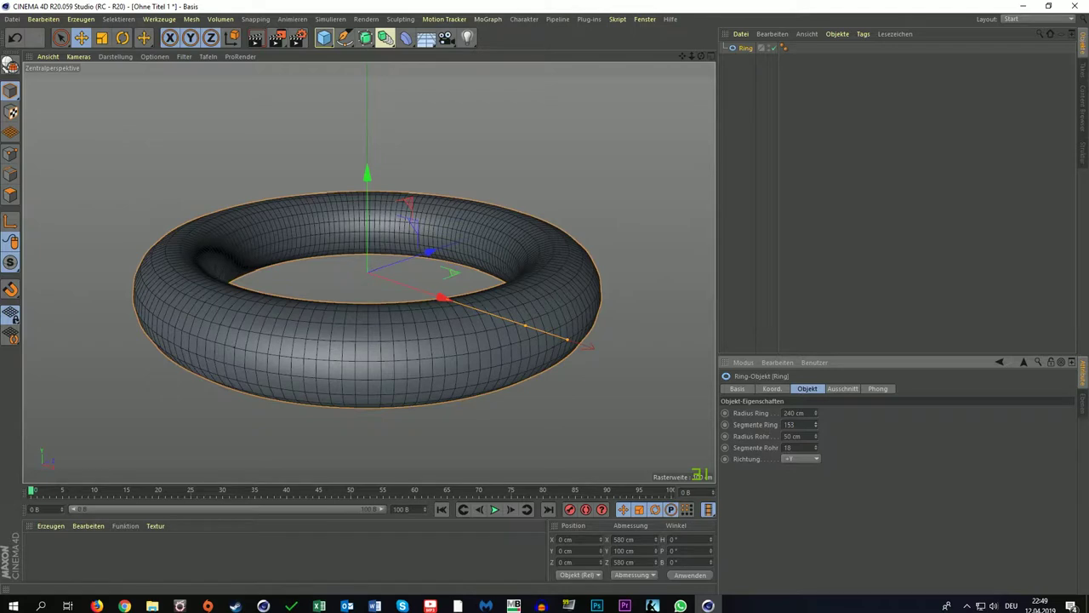
left_click_drag(816, 336, 816, 369)
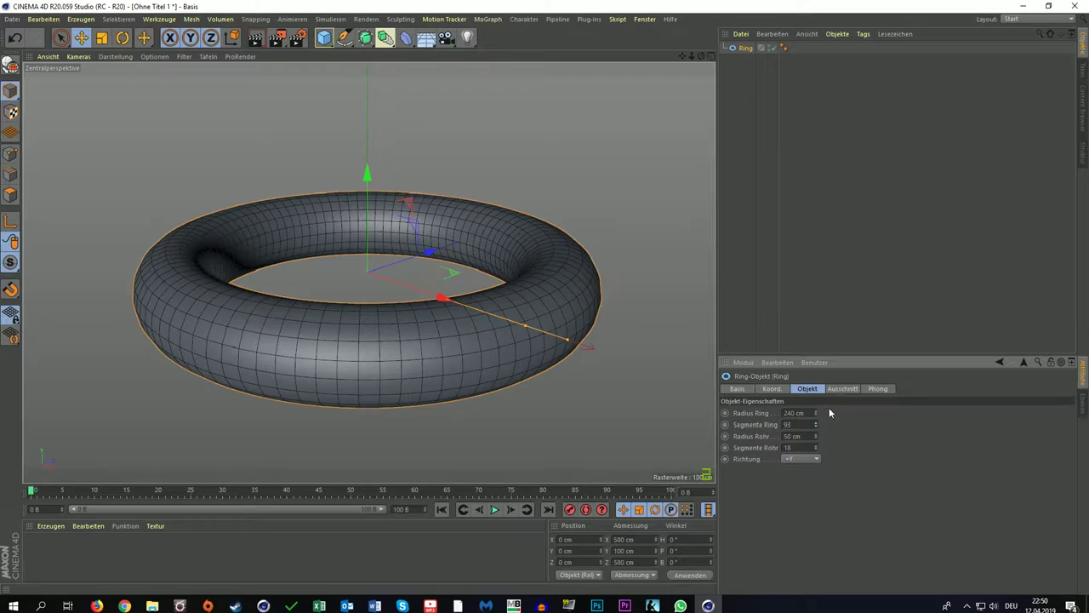
mouse_move(815, 426)
left_mouse_down()
mouse_move(816, 441)
mouse_move(815, 408)
mouse_move(815, 477)
left_mouse_up()
Give the torus tube a 40 cm Radius Rohr and 9 Segmente Rohr
left_click_drag(816, 435, 816, 417)
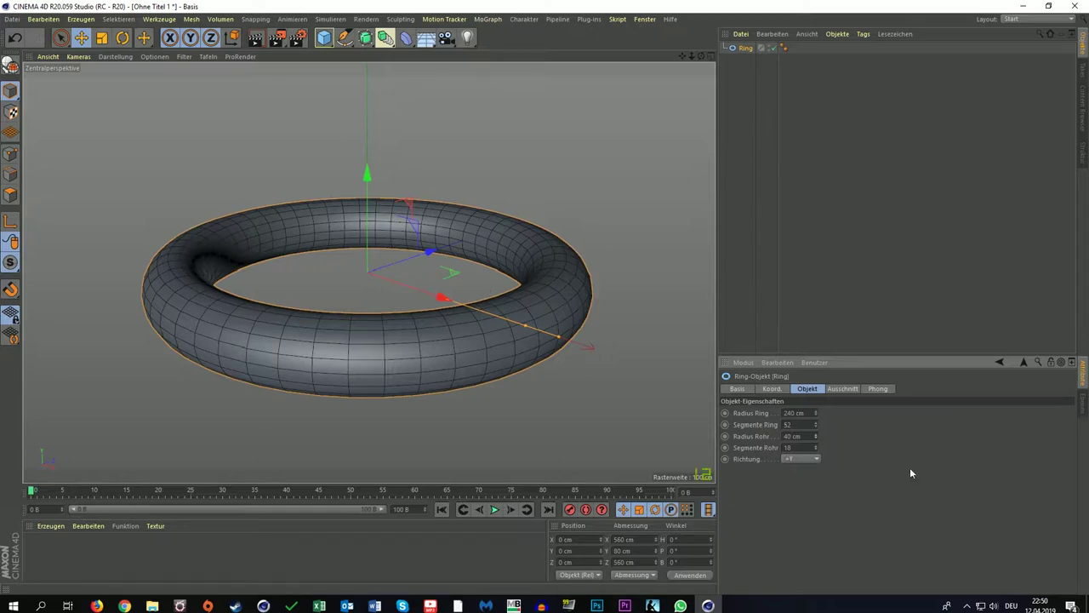
left_click_drag(817, 448, 817, 426)
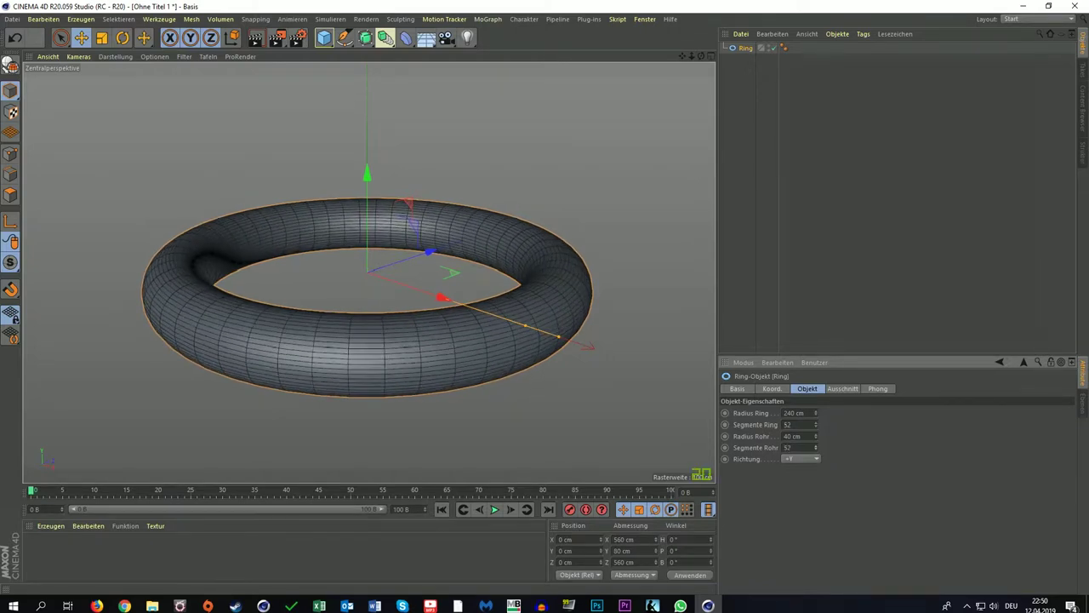
mouse_move(817, 448)
left_mouse_down()
mouse_move(817, 477)
mouse_move(816, 425)
mouse_move(816, 451)
left_mouse_up()
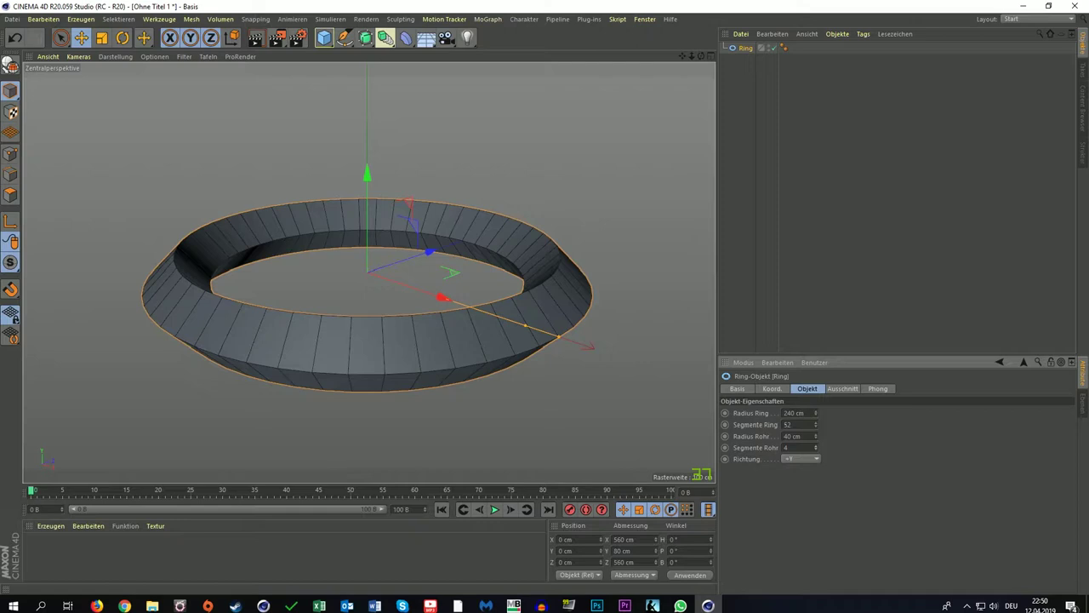
mouse_move(816, 448)
left_mouse_down()
mouse_move(816, 430)
mouse_move(816, 464)
left_mouse_up()
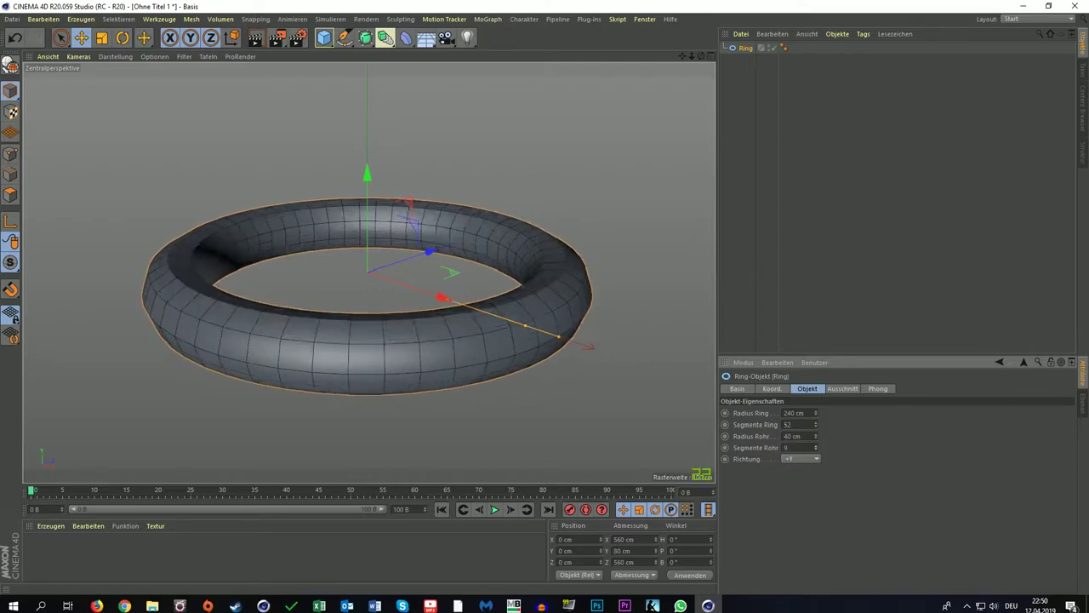
Enable Ausschnitt to slice the ring open from 0° to 249°, then add a 200 cm cube
left_click(835, 389)
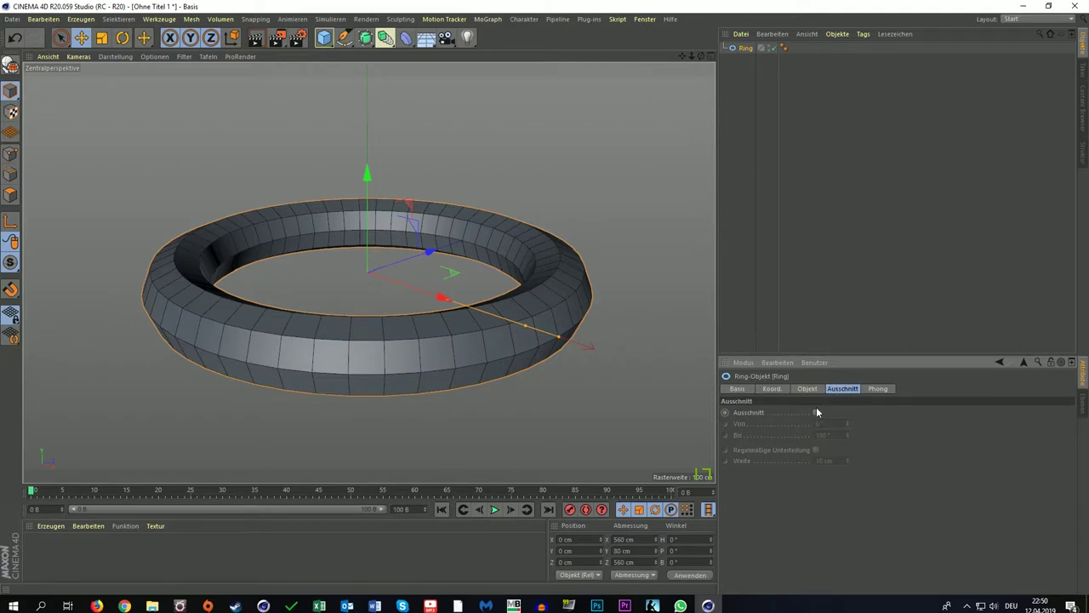
left_click(816, 412)
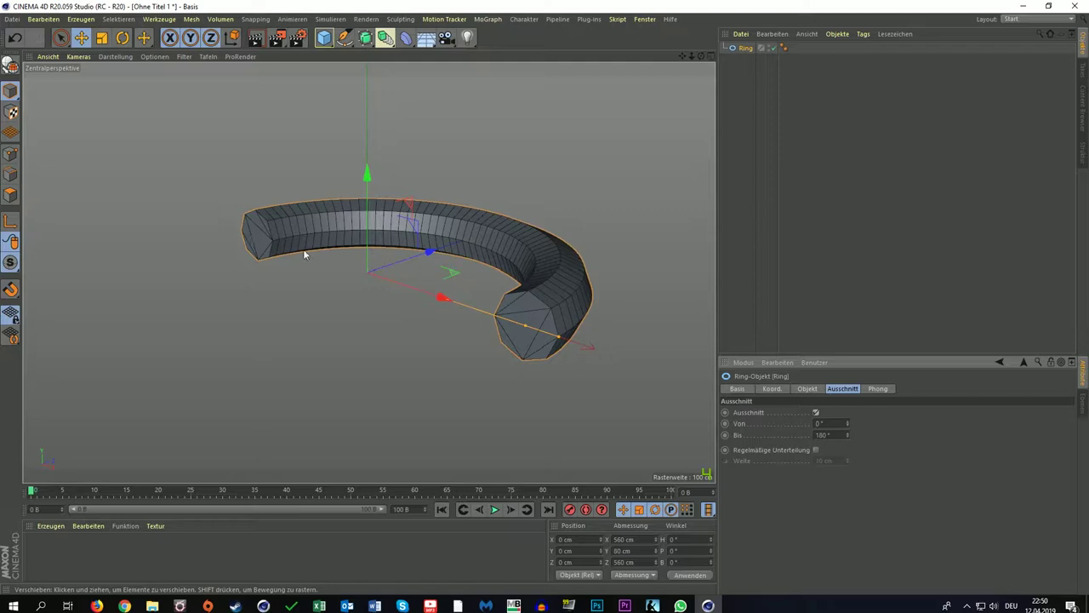
mouse_move(849, 434)
left_mouse_down()
mouse_move(849, 409)
mouse_move(847, 476)
left_mouse_up()
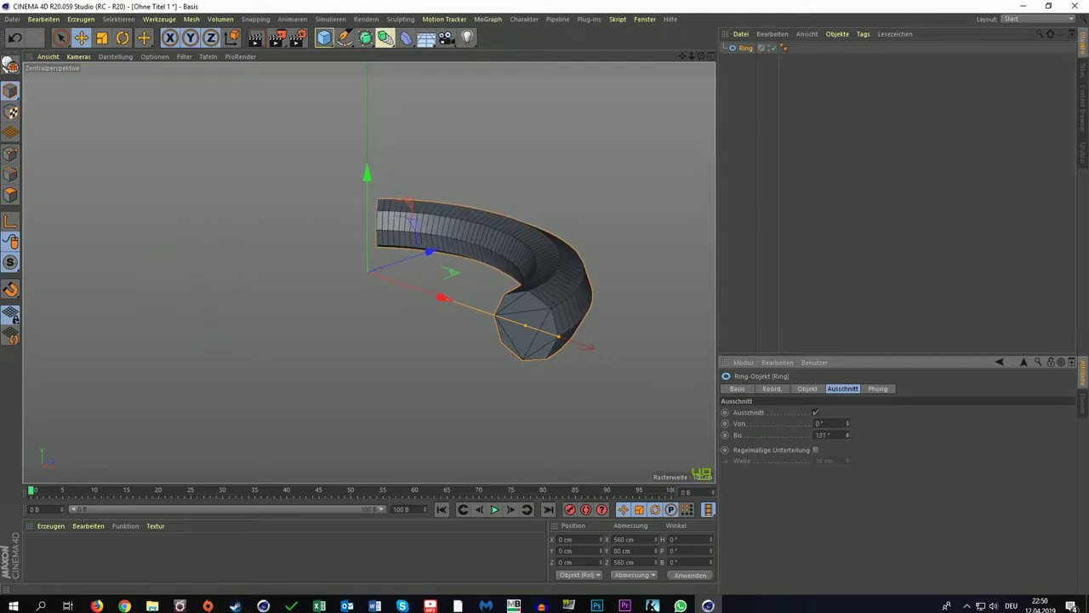
left_click_drag(848, 435, 847, 374)
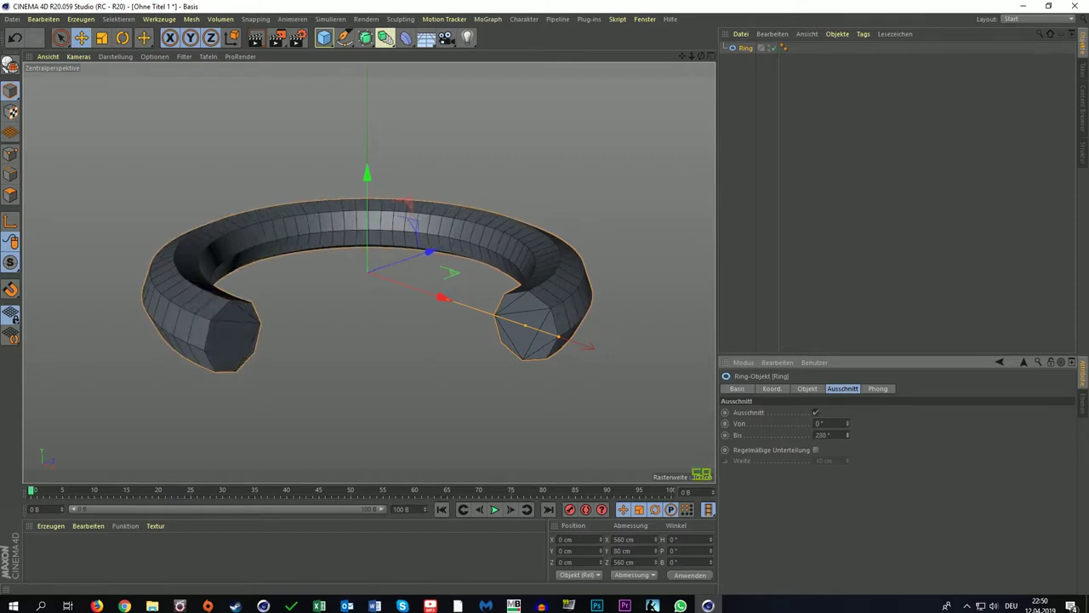
left_click_drag(848, 435, 848, 435)
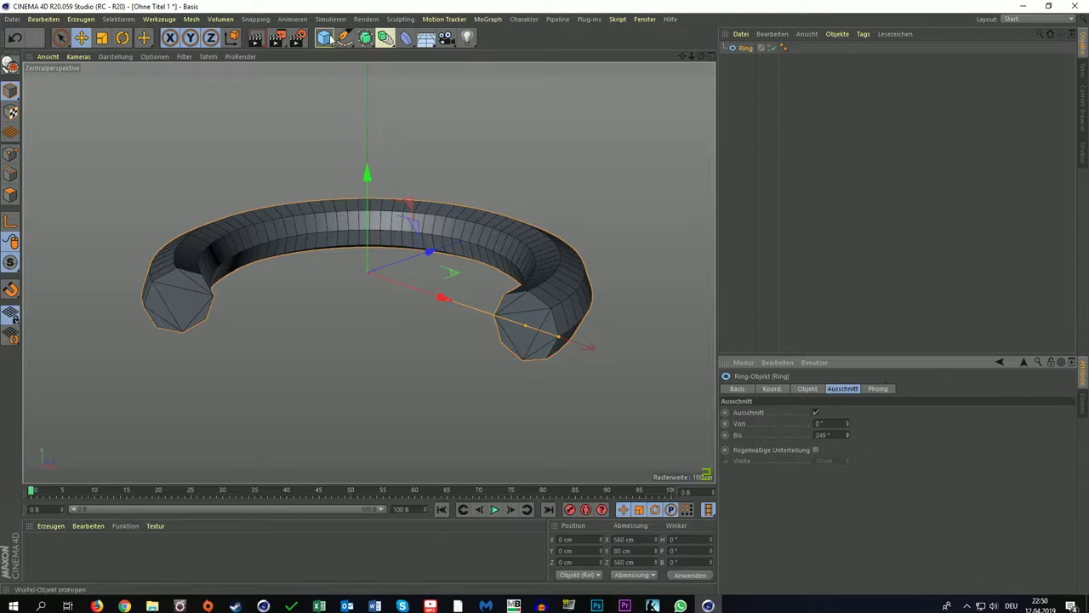
mouse_move(324, 37)
left_mouse_down()
mouse_move(346, 58)
mouse_move(451, 55)
left_mouse_up()
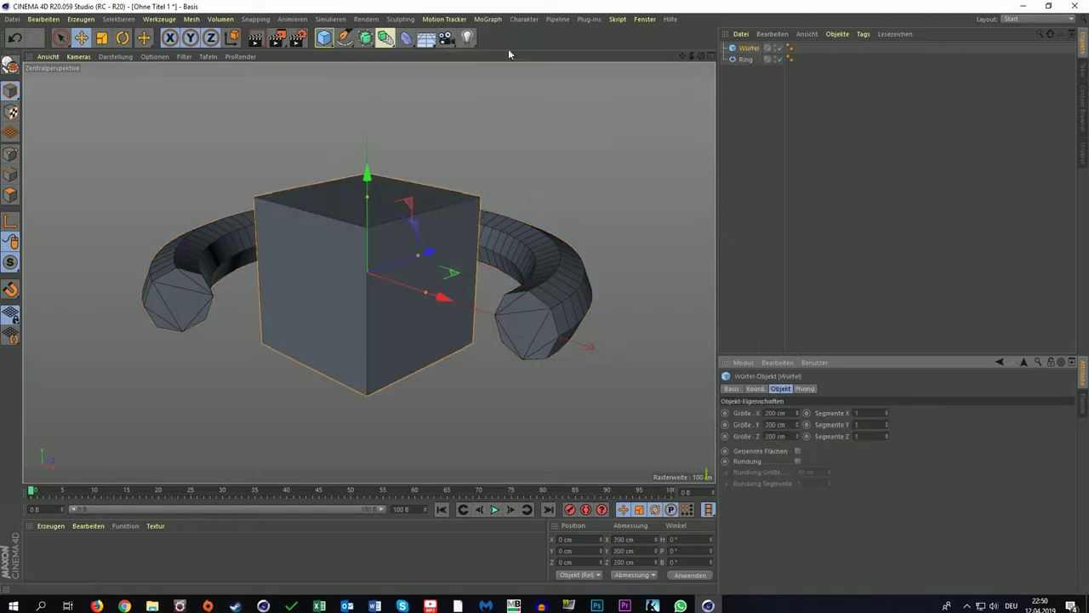
Delete the ring and turn on Rundung for the cube
left_click(747, 60)
key("Delete")
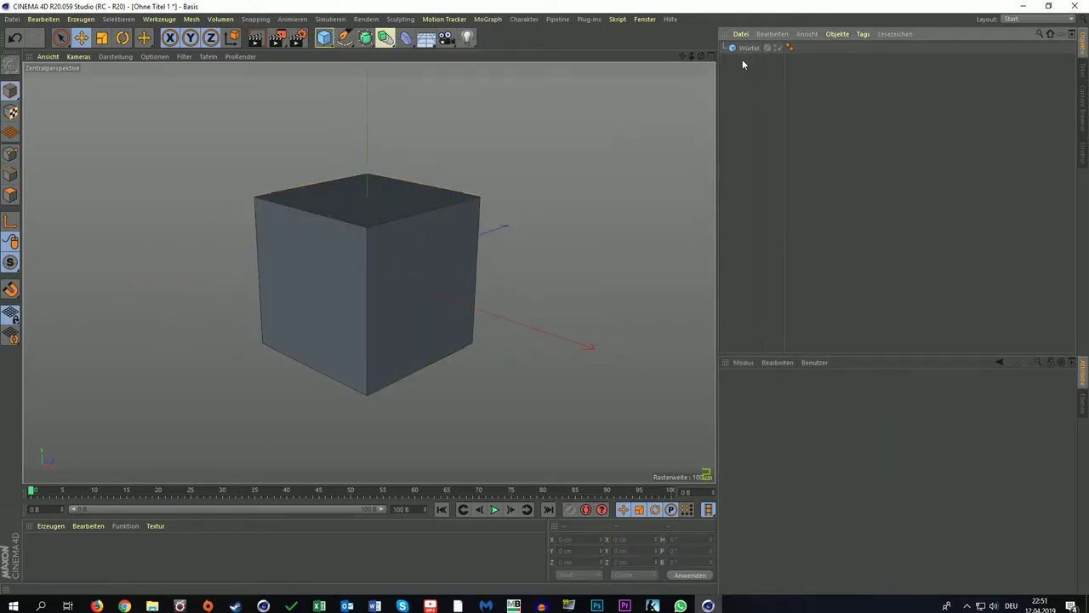
left_click(749, 47)
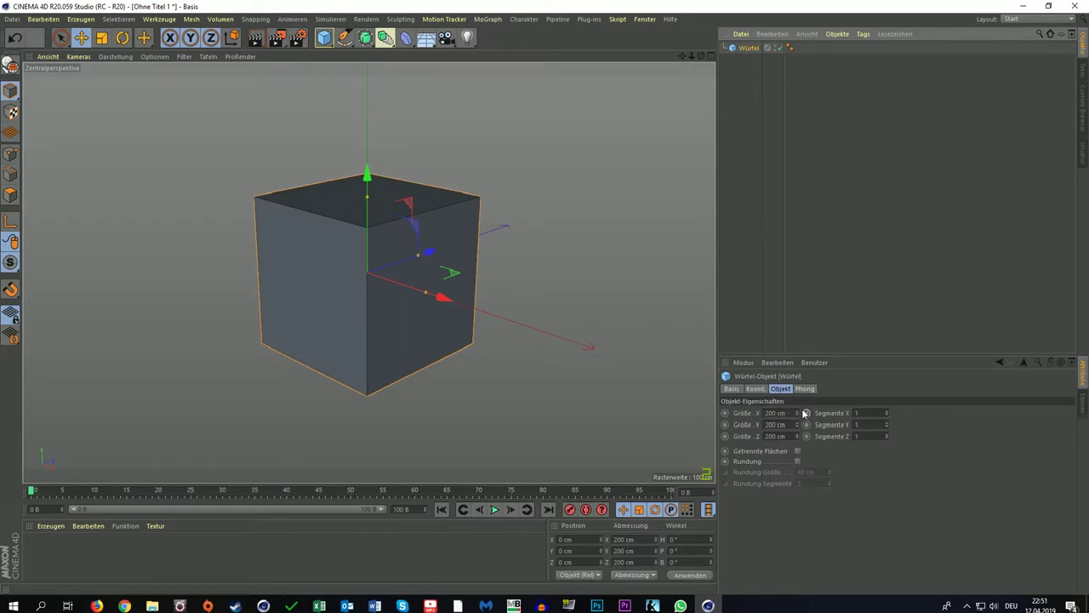
left_click(798, 461)
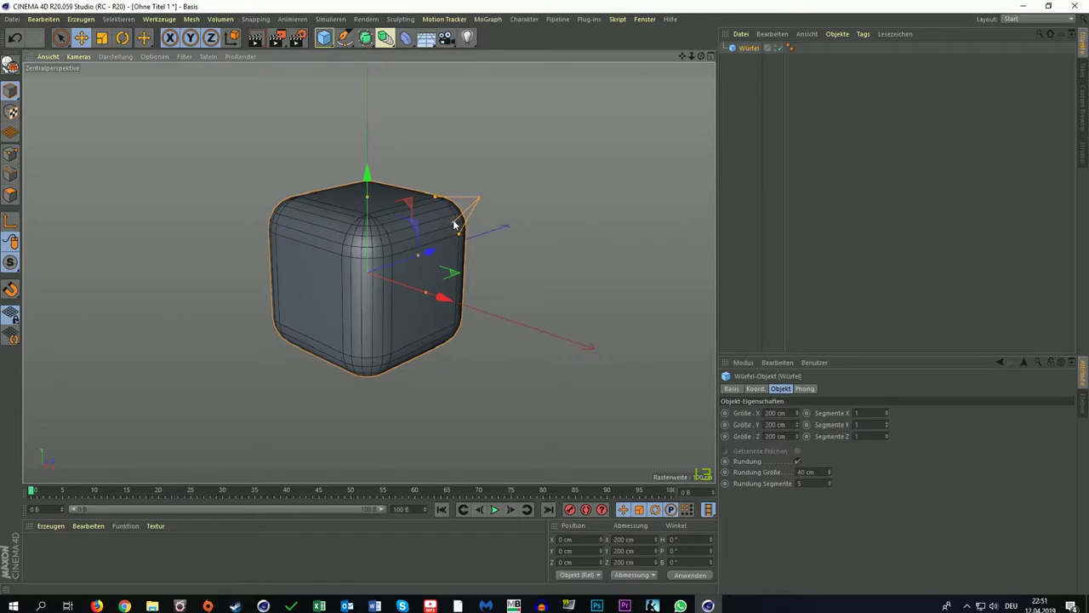
Adjust the cube's edge rounding to about 22 cm, then delete the cube
left_click_drag(455, 225, 487, 191)
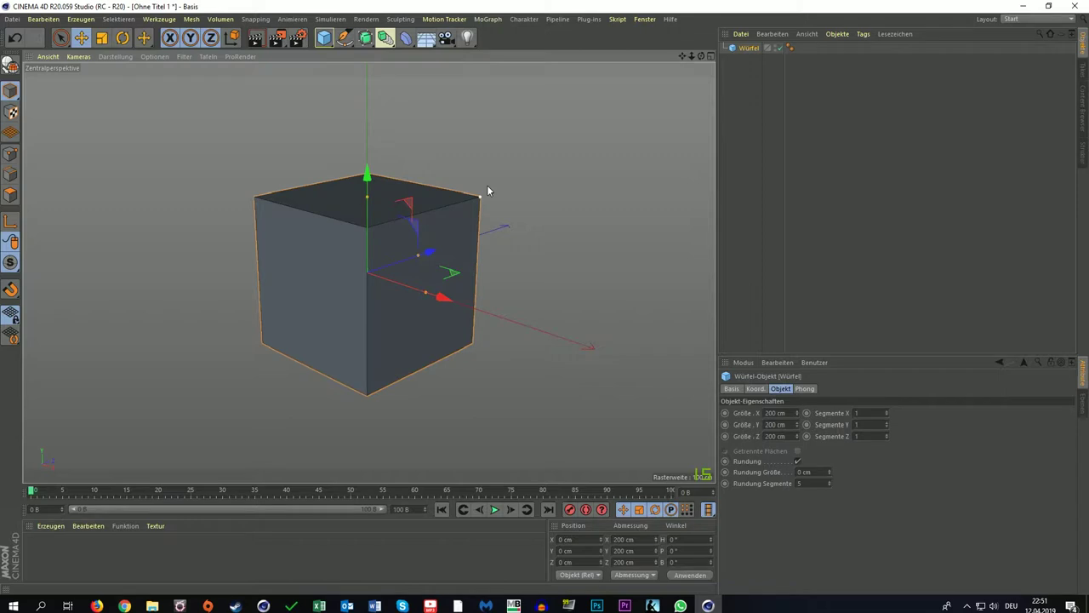
left_click_drag(487, 191, 470, 204)
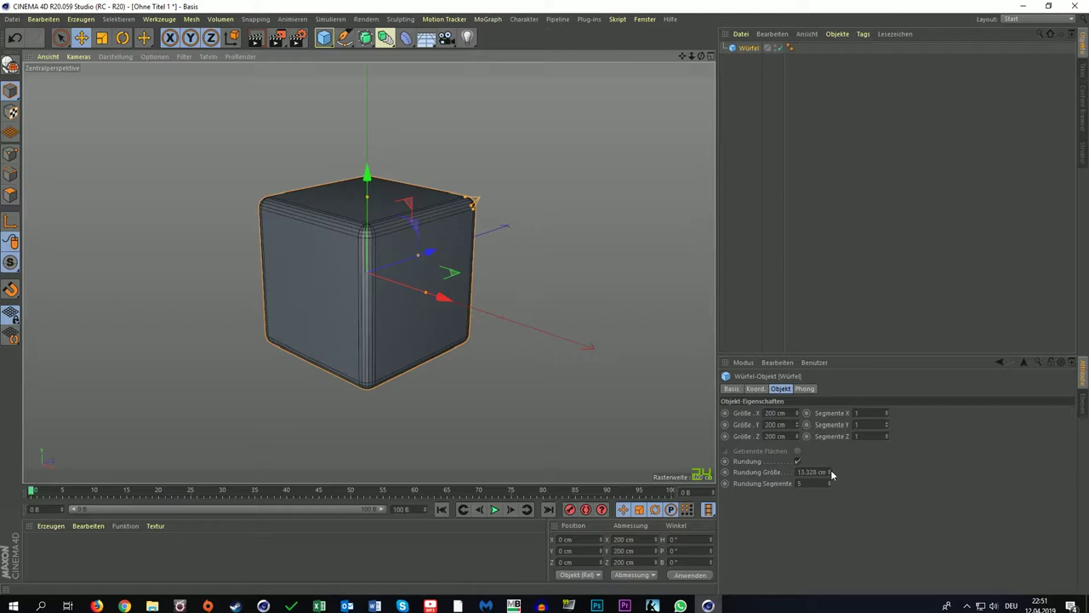
mouse_move(831, 470)
left_mouse_down()
mouse_move(831, 443)
mouse_move(831, 494)
mouse_move(830, 455)
left_mouse_up()
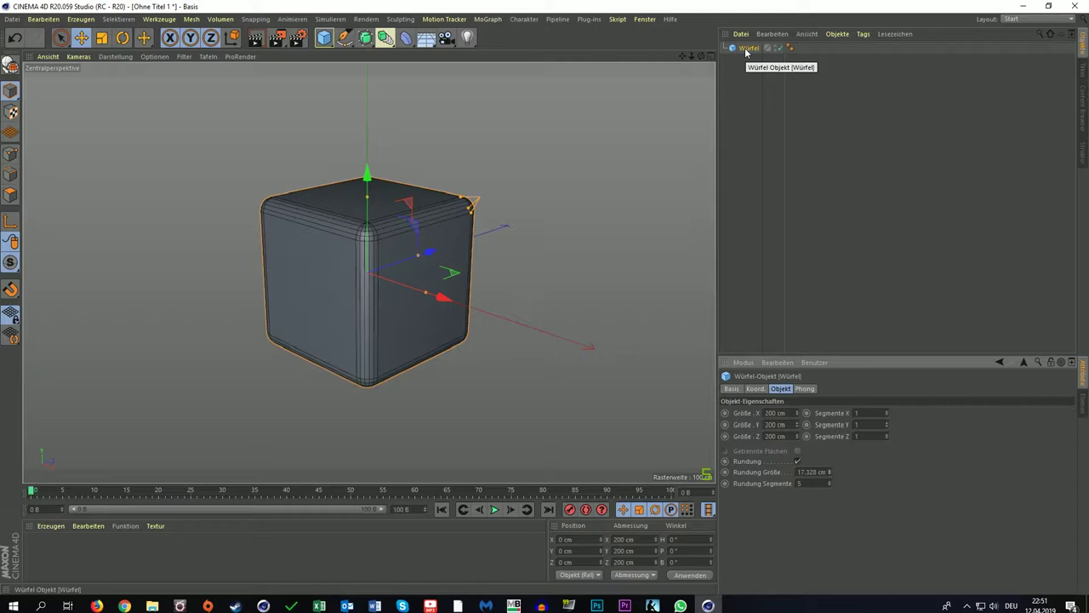
key("Delete")
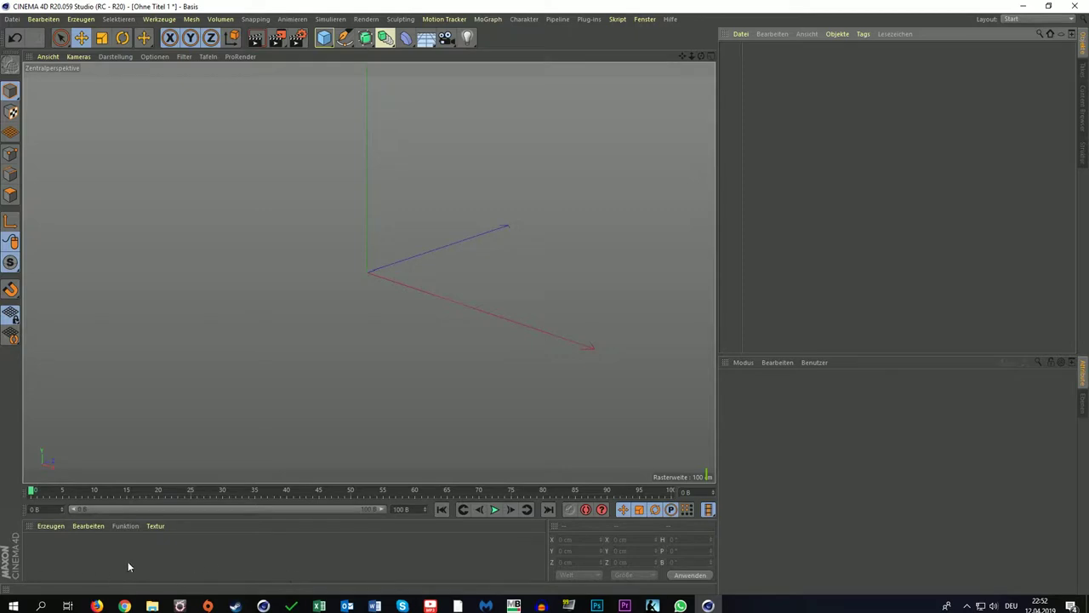
Create a new default material 'Mat' via Erzeugen > Neues Material and open it in the Material Editor
left_click(51, 527)
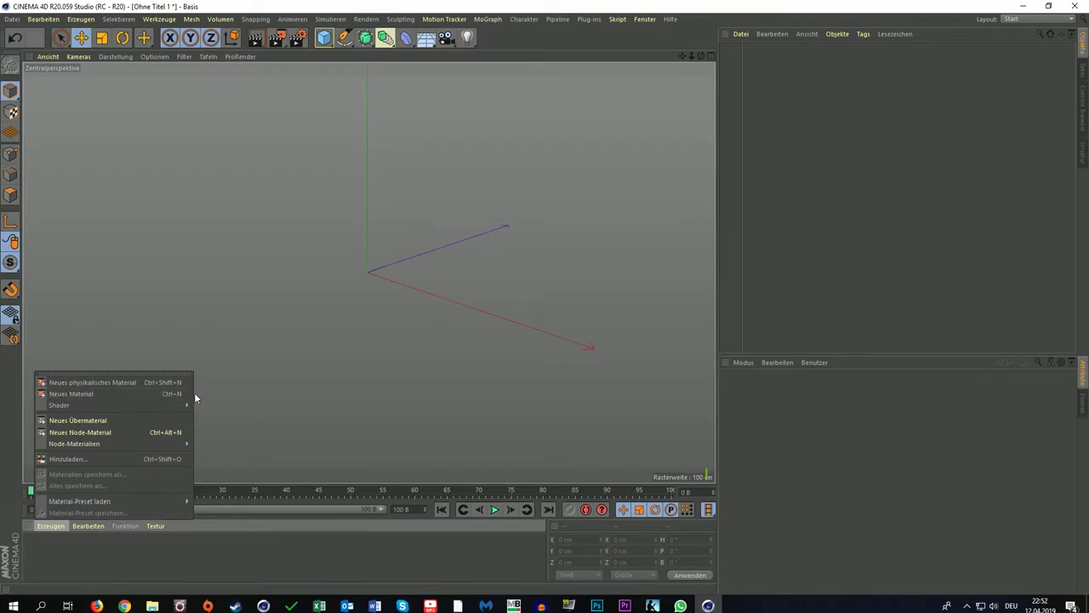
left_click(112, 393)
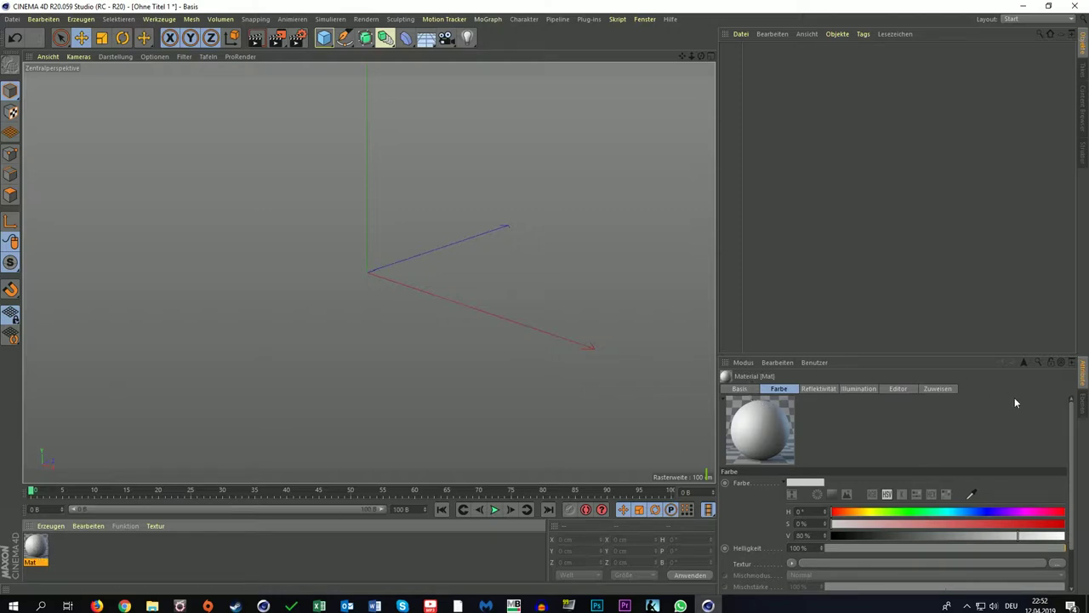
scroll(846, 430, "down", 1)
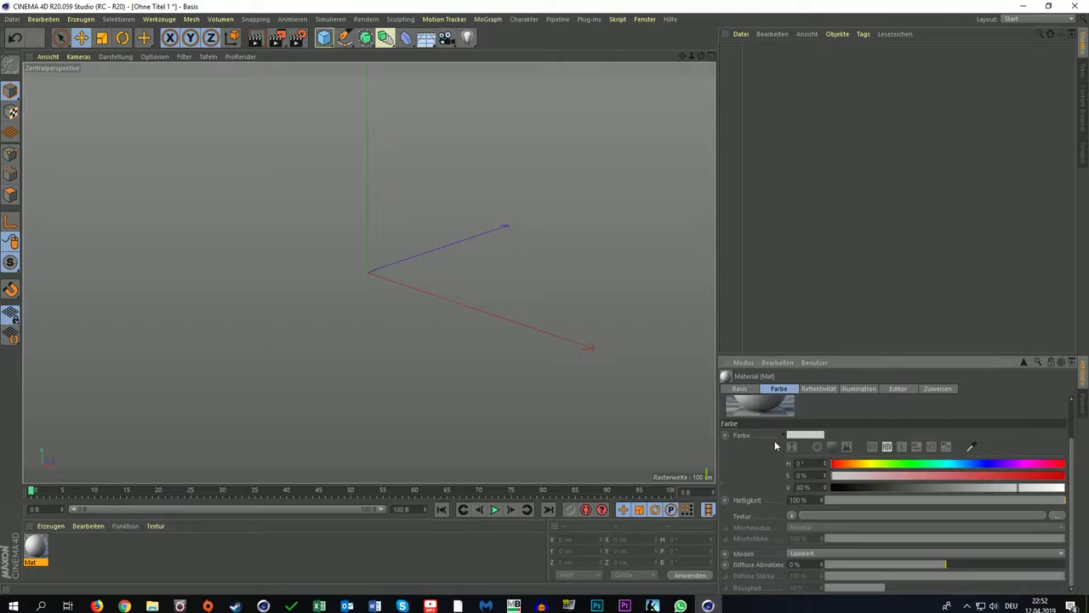
scroll(835, 460, "up", 1)
scroll(885, 431, "down", 1)
scroll(768, 455, "up", 1)
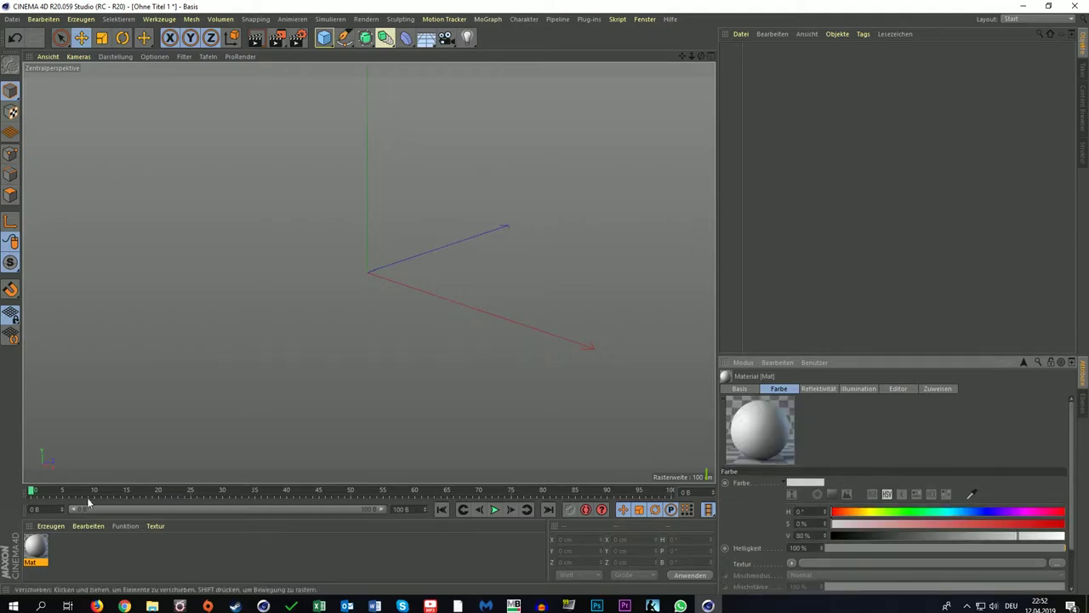
double_click(36, 549)
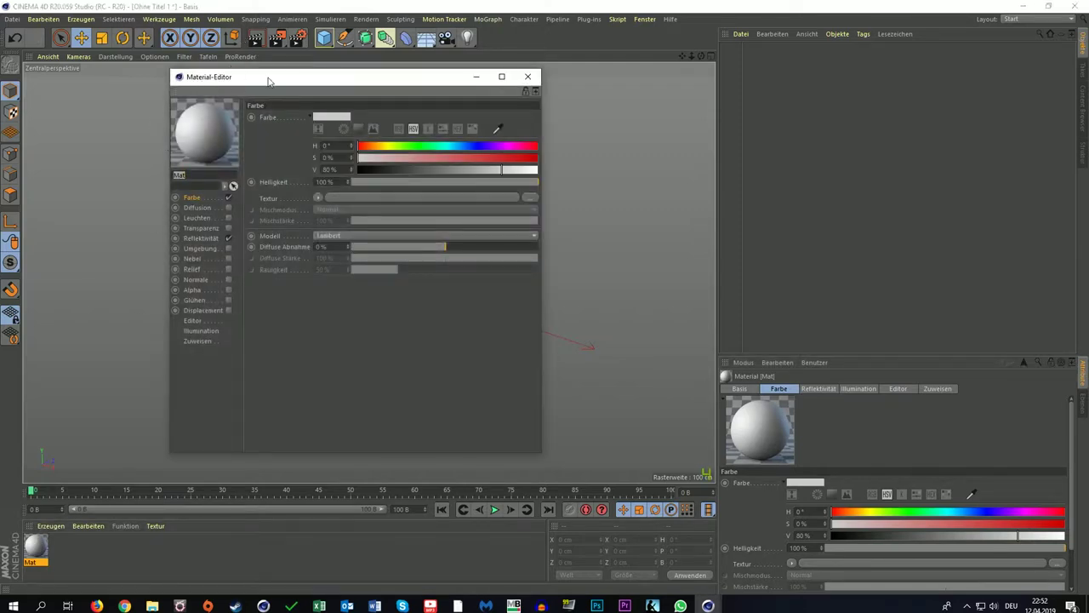
View Mat's Leuchten (luminance) channel, then close the Material Editor
left_click_drag(268, 81, 364, 127)
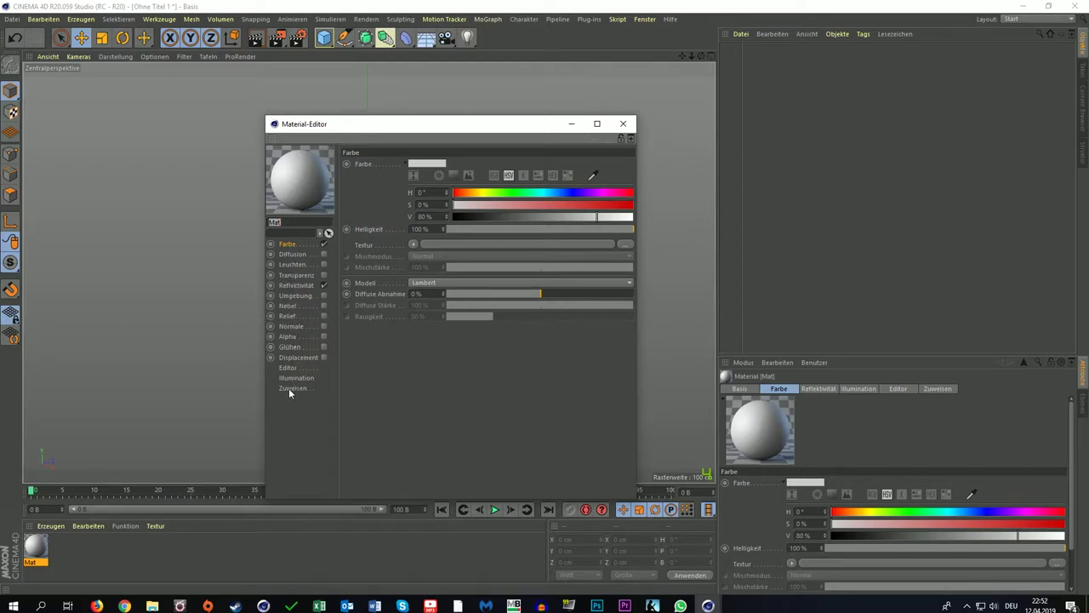
left_click(294, 266)
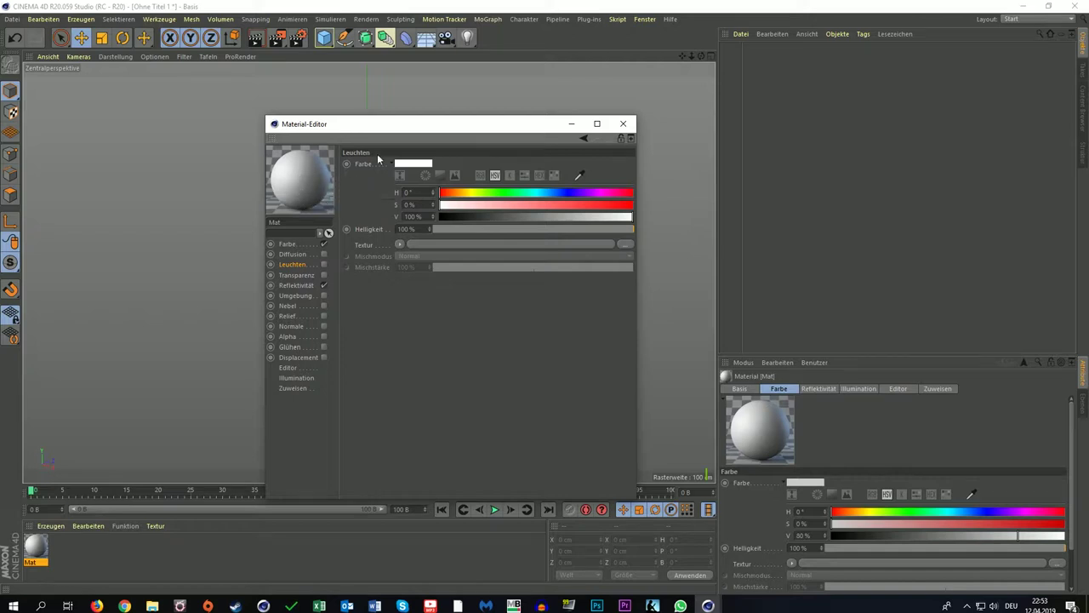
left_click(571, 123)
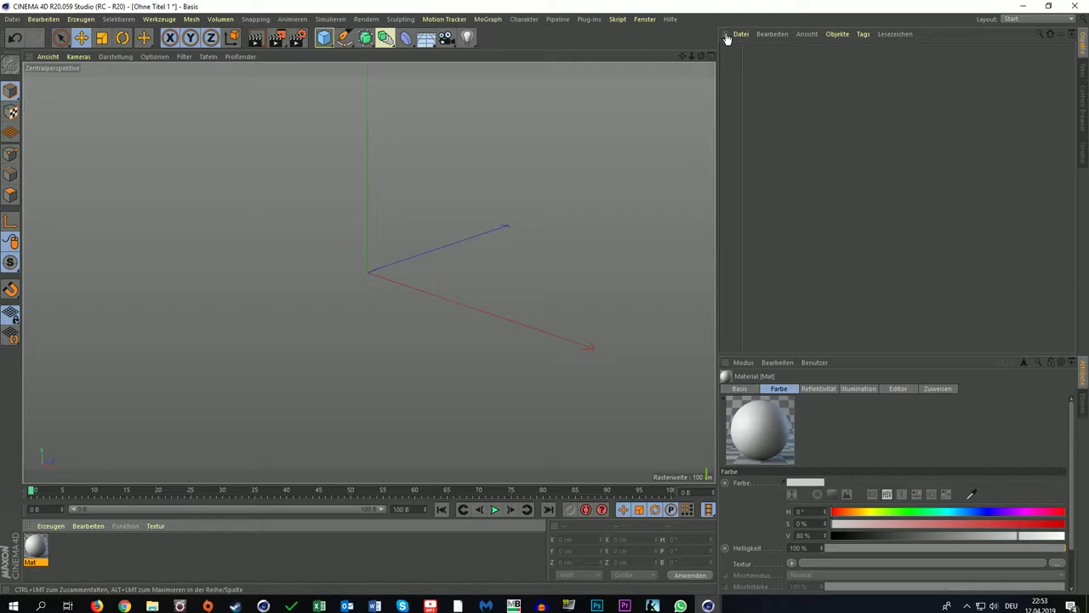
Dock the Object Manager along the viewport's left edge
left_click(728, 39)
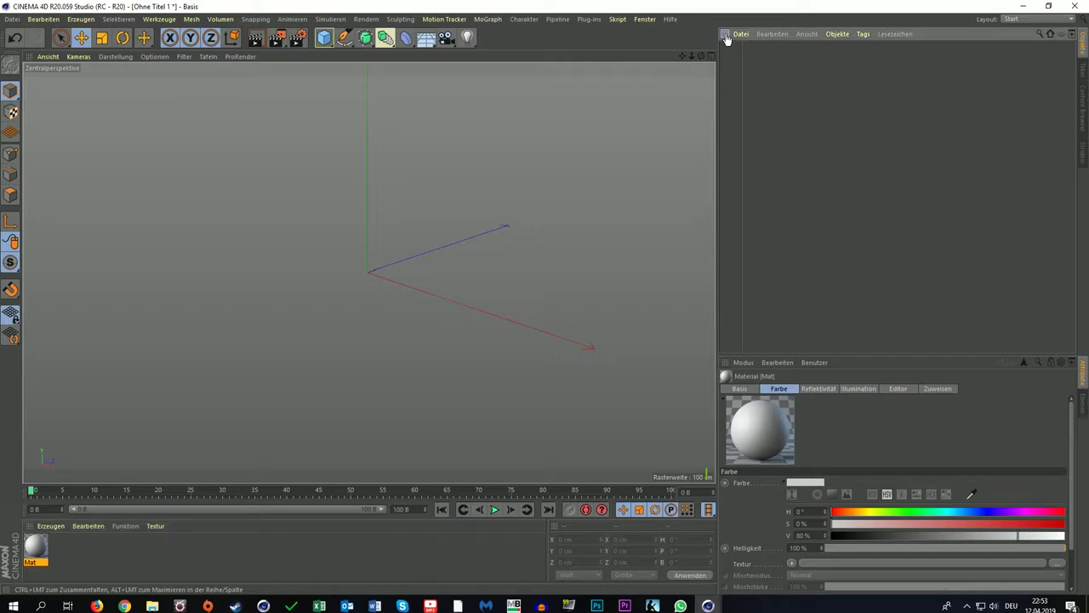
left_click_drag(727, 39, 699, 59)
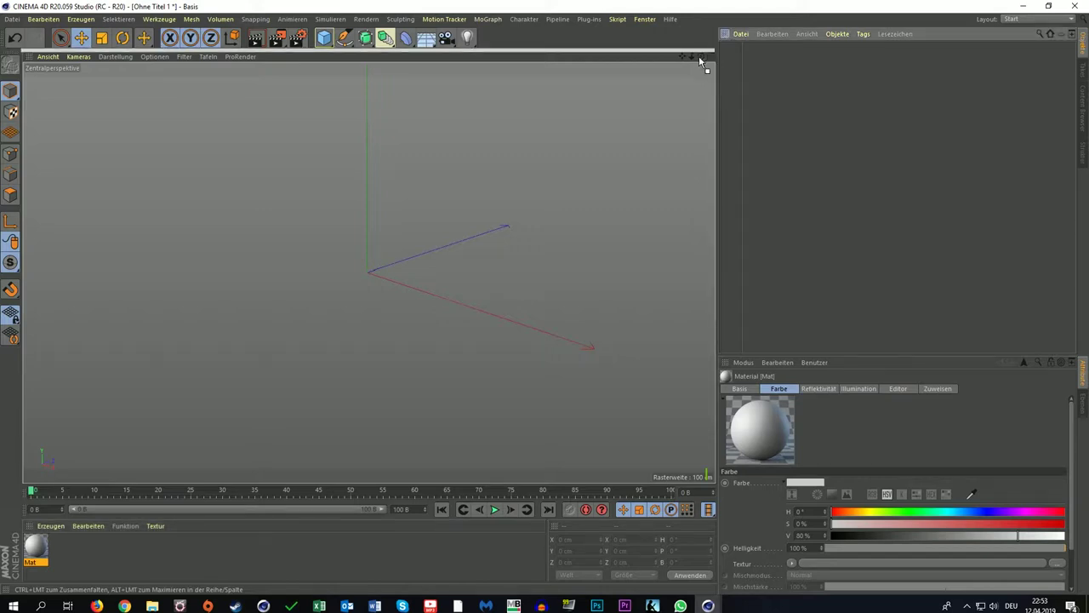
mouse_move(661, 62)
left_mouse_down()
mouse_move(640, 63)
mouse_move(720, 128)
mouse_move(703, 129)
left_mouse_up()
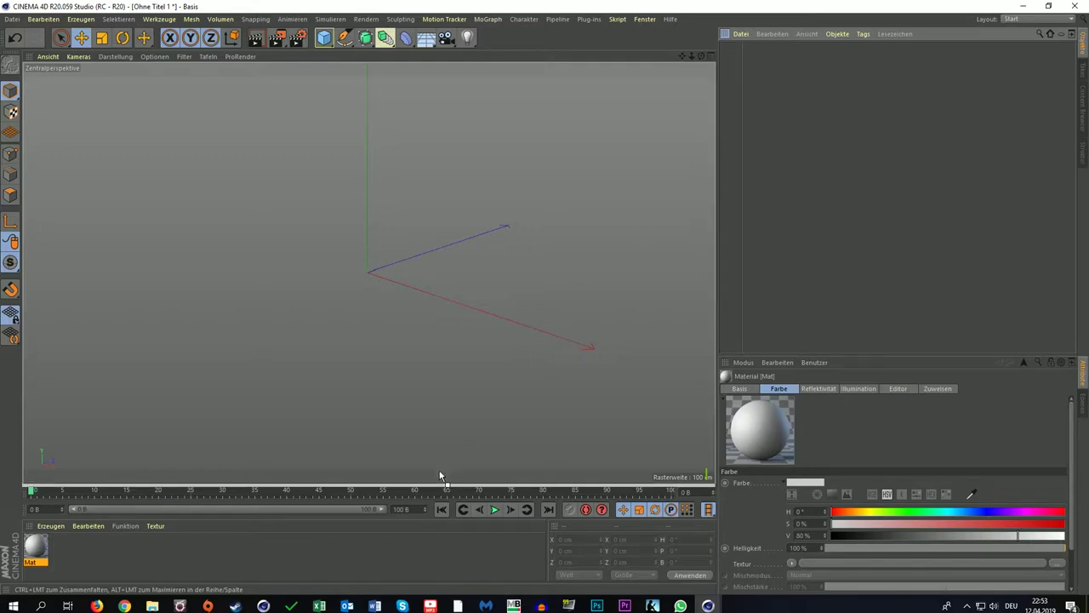
mouse_move(440, 474)
left_mouse_down()
mouse_move(86, 349)
mouse_move(34, 343)
left_mouse_up()
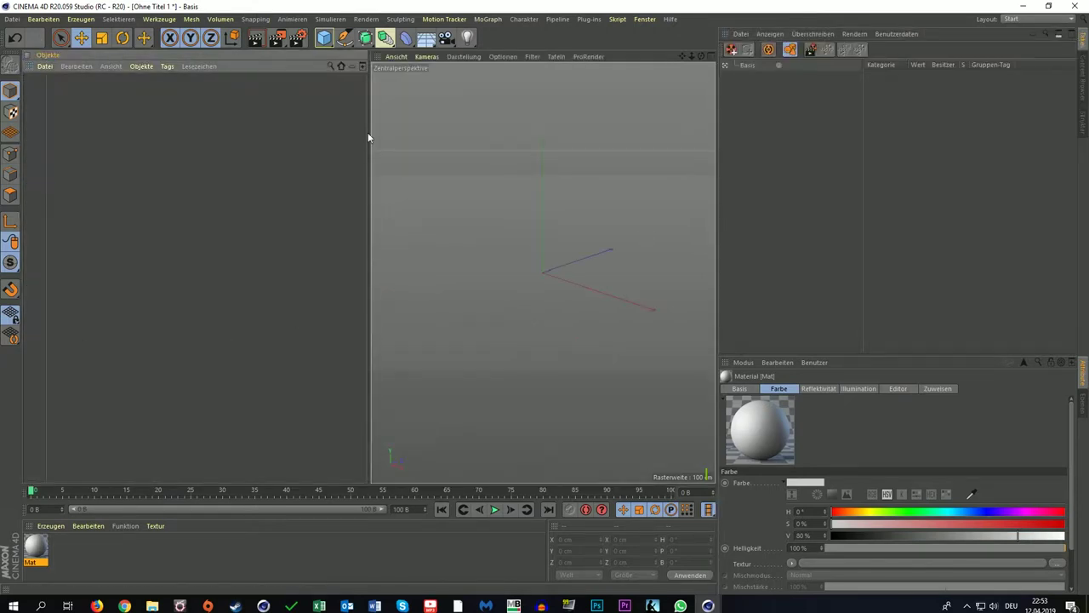
Narrow the Object Manager panel and show the Content Browser above the Takes panel
left_click_drag(368, 127, 155, 170)
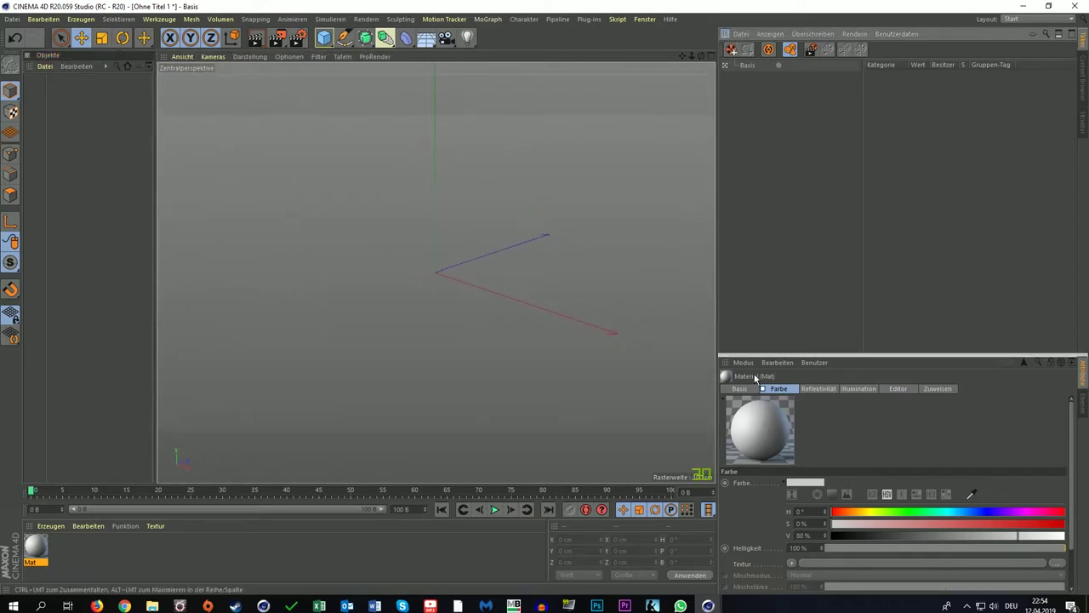
left_click_drag(737, 374, 832, 390)
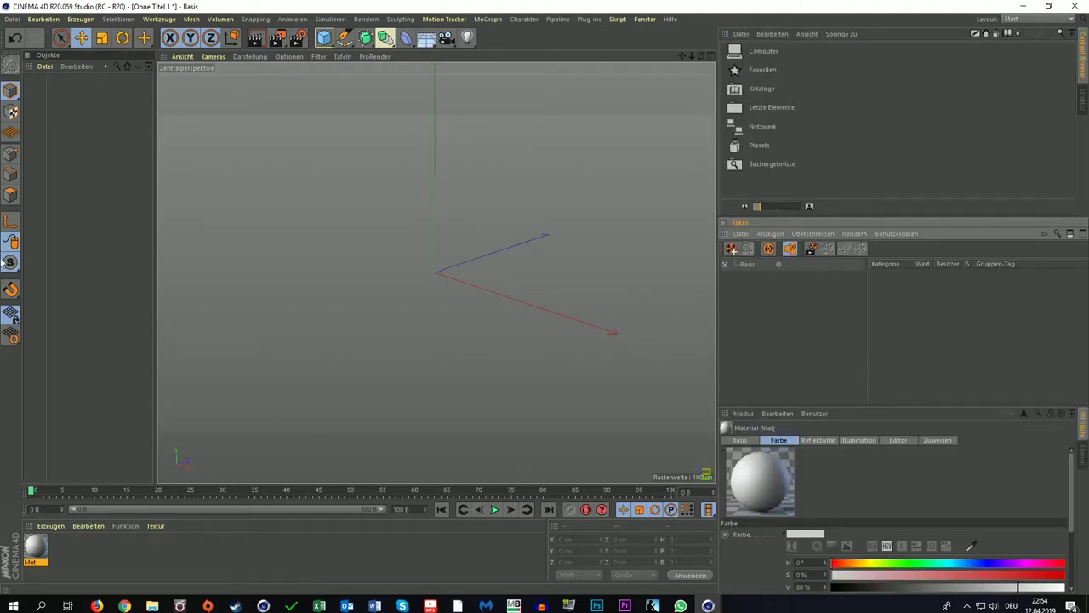
left_click(647, 19)
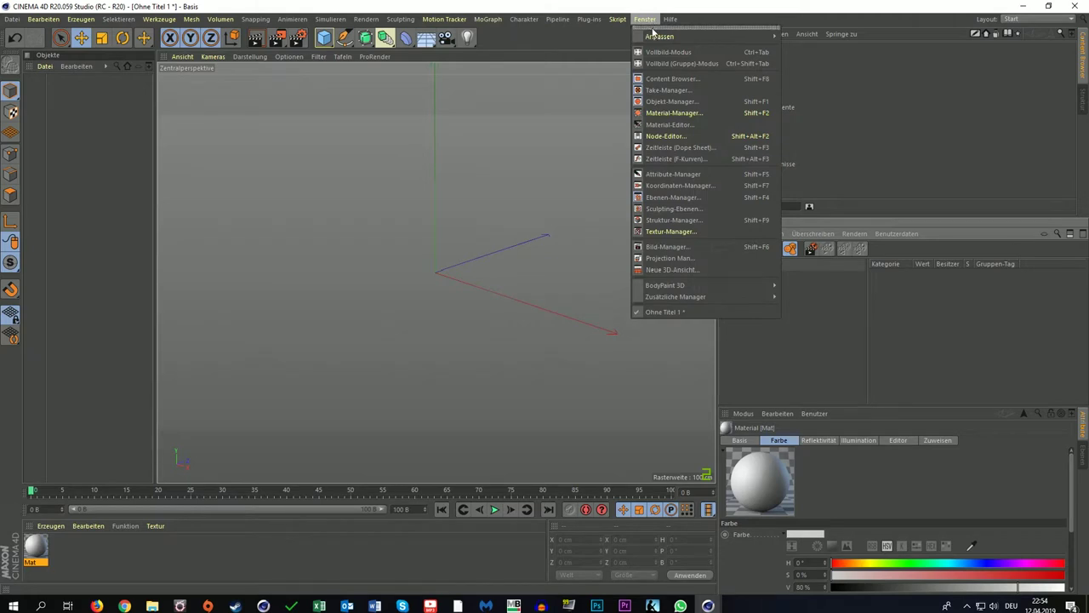
mouse_move(703, 37)
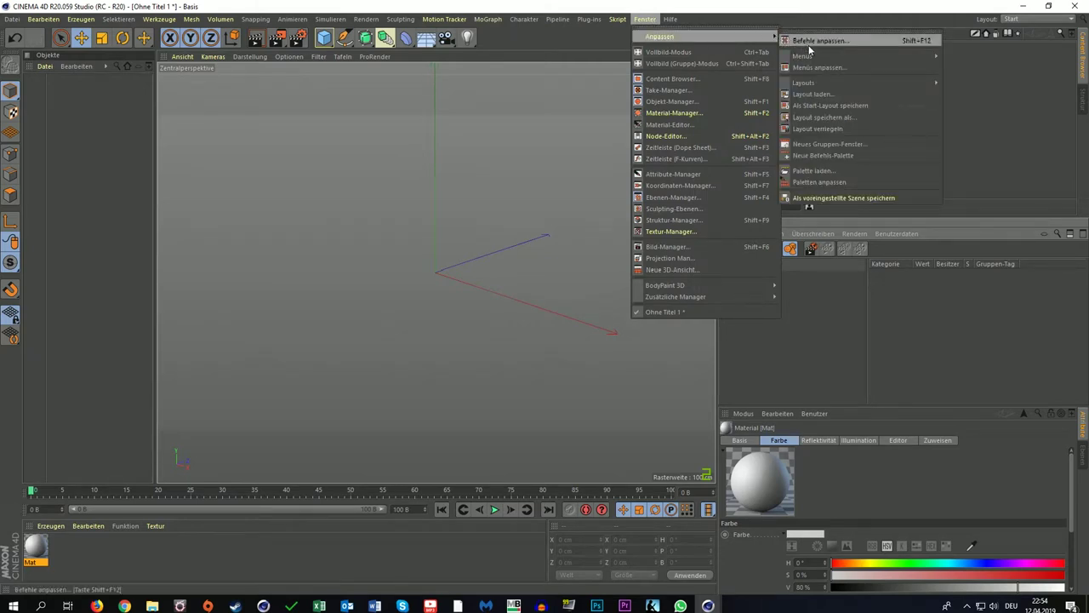
mouse_move(859, 82)
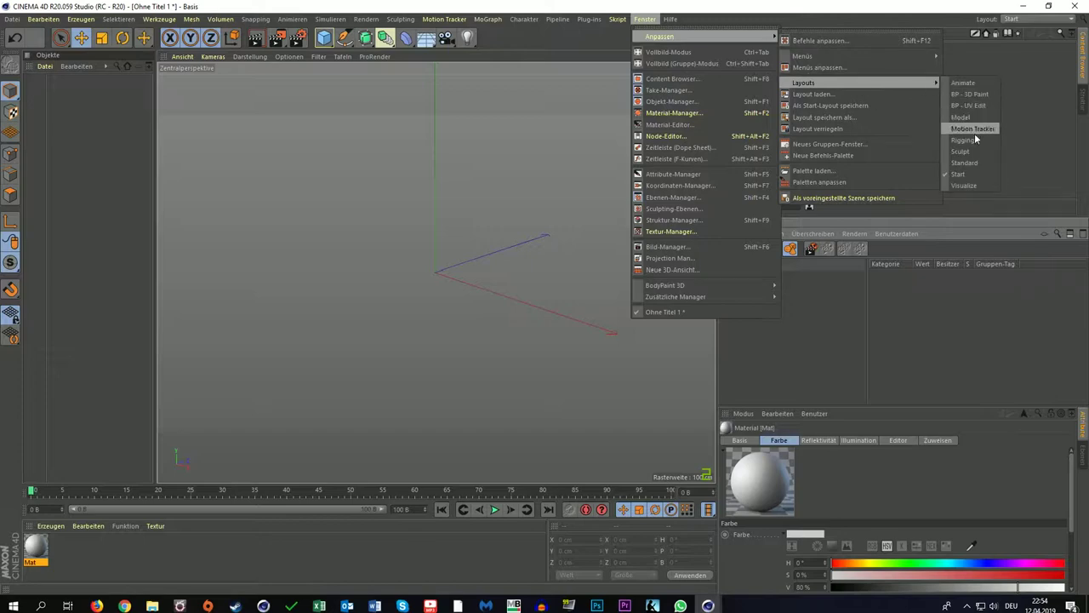
Apply the Standard layout from Fenster > Anpassen > Layouts
left_click(966, 163)
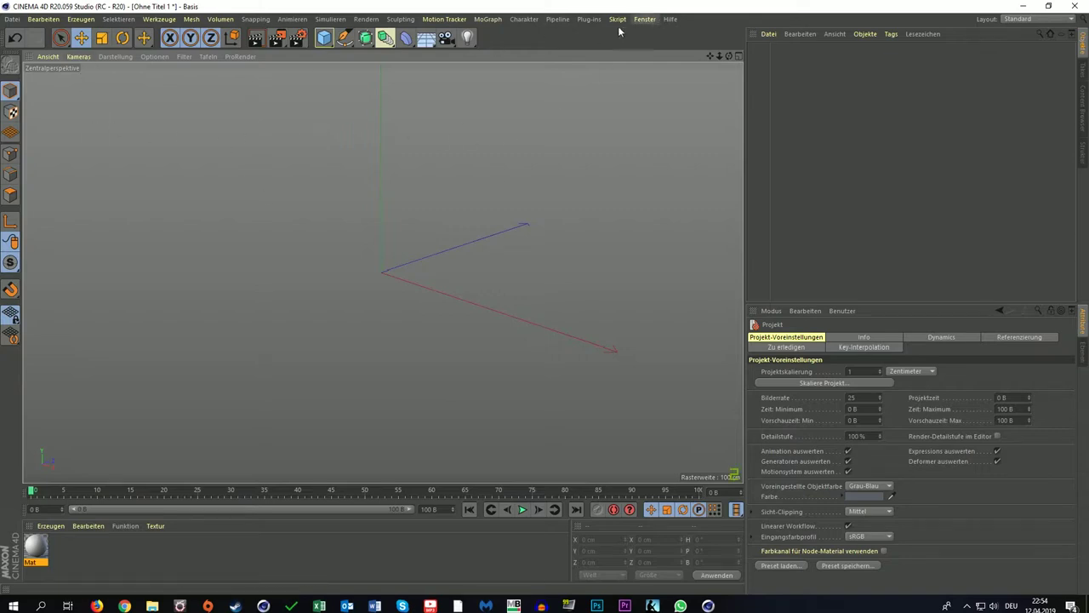
left_click(645, 19)
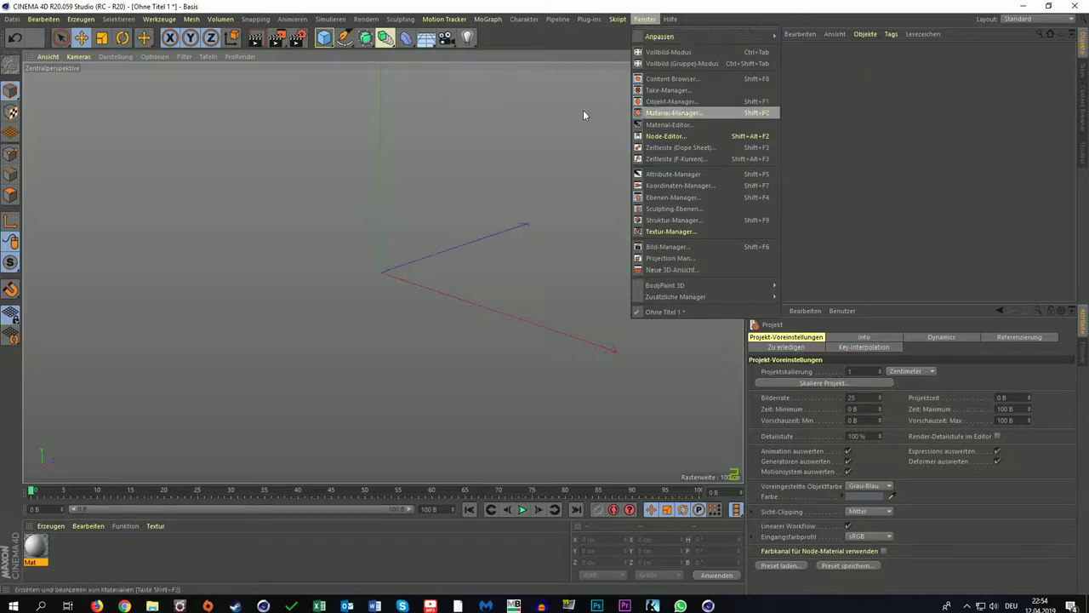
left_click(355, 129)
left_click(647, 20)
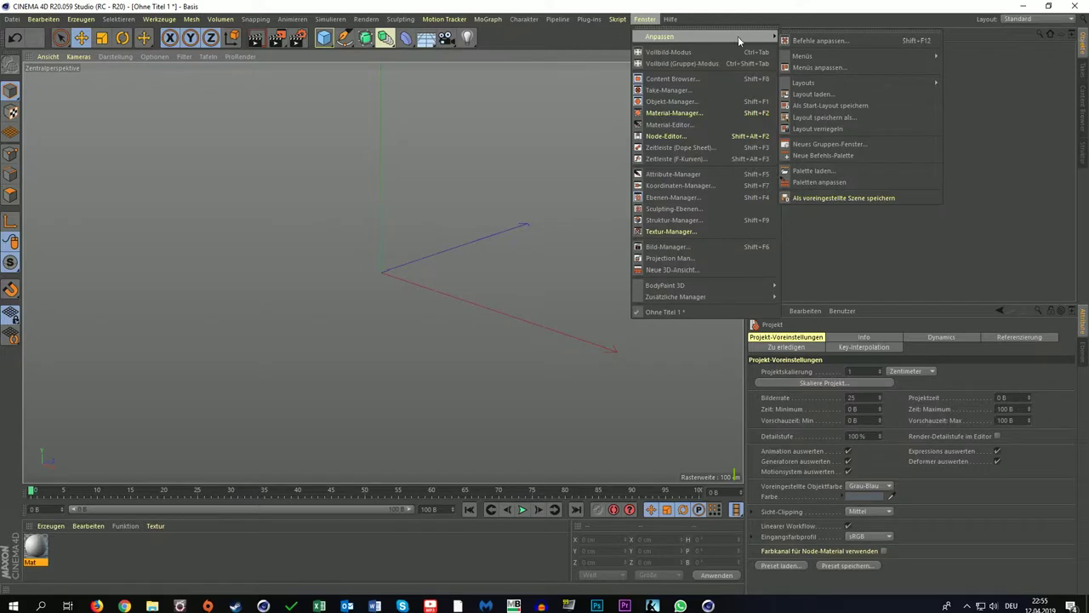
left_click(837, 39)
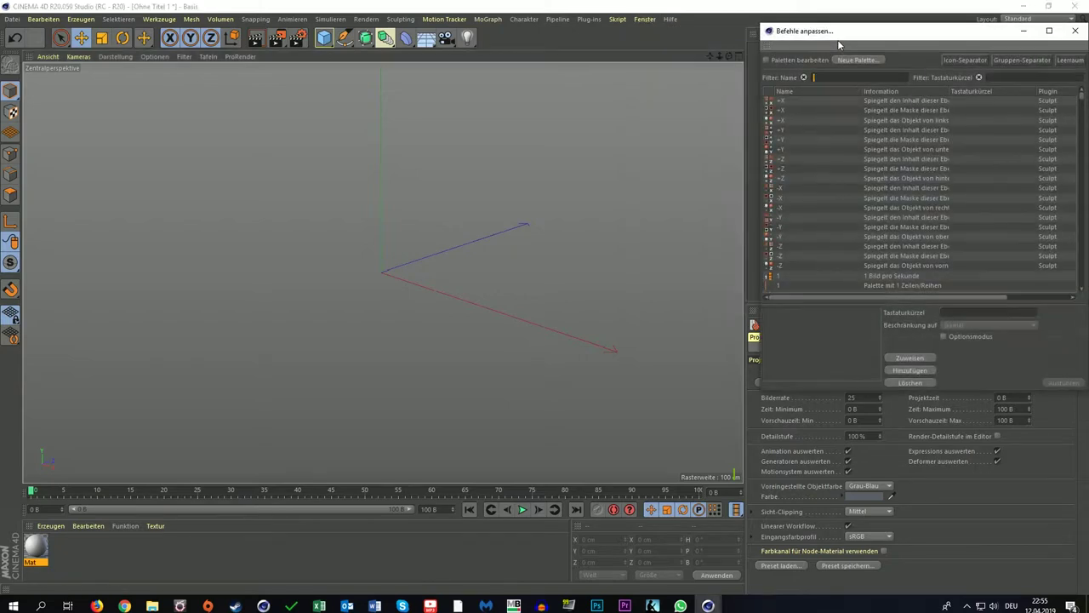
left_click_drag(854, 34, 316, 120)
left_click(537, 116)
left_click(645, 19)
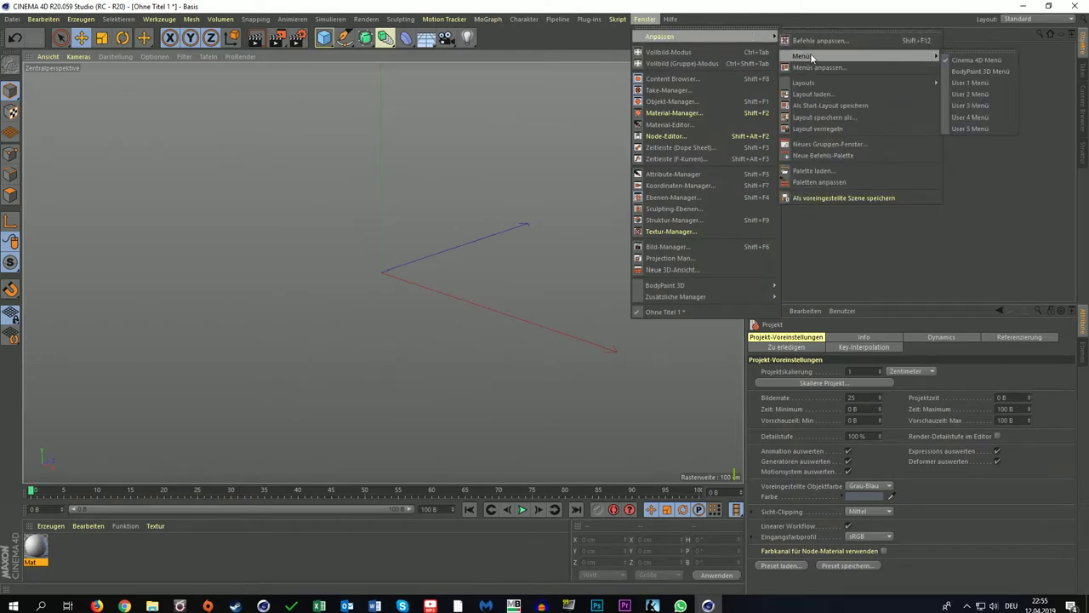
mouse_move(803, 82)
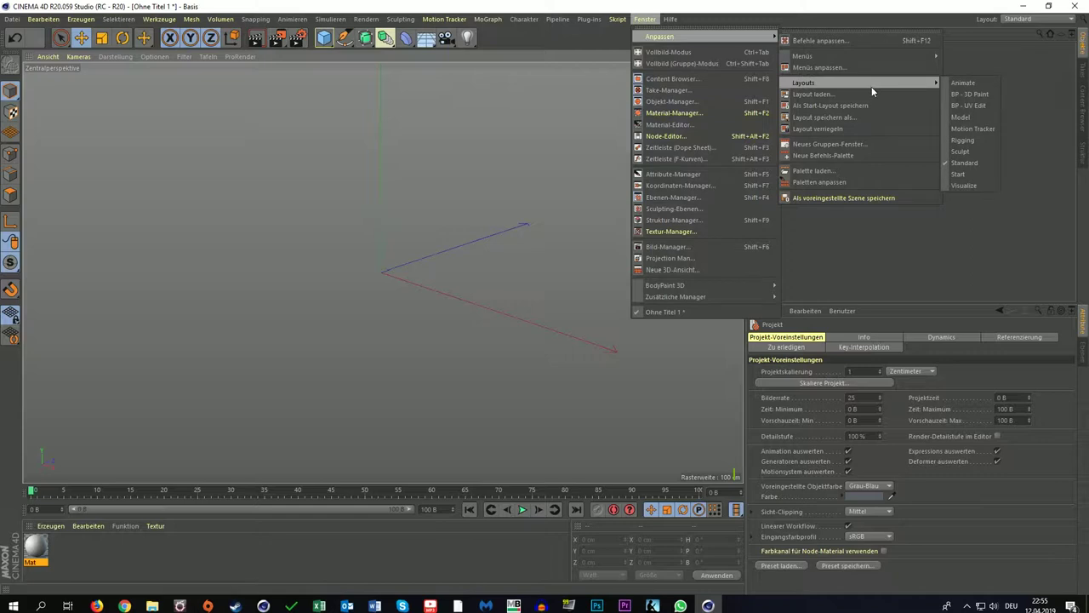
left_click(843, 171)
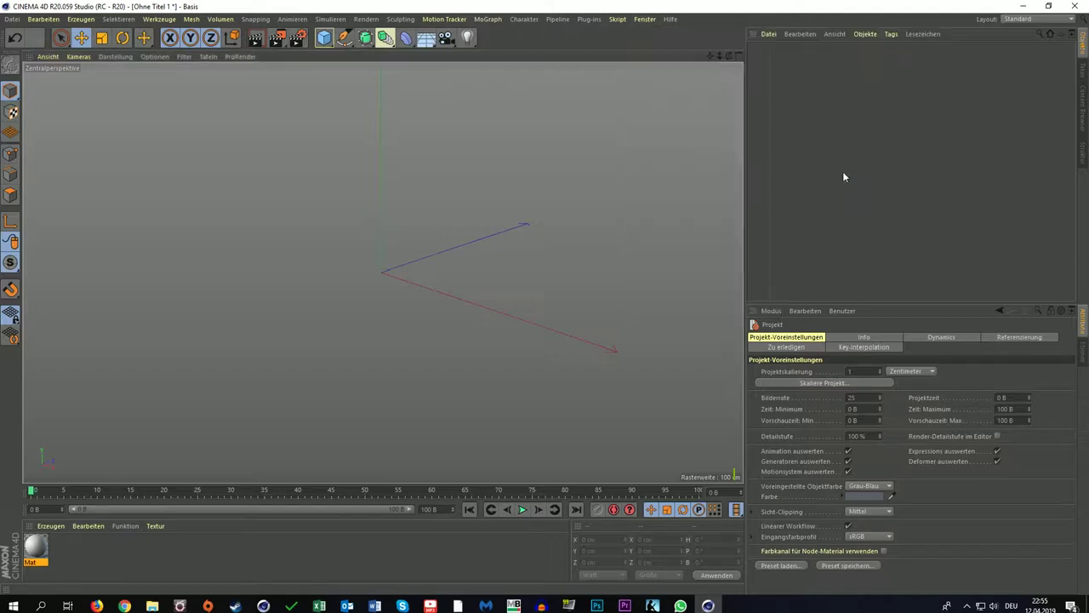
left_click(531, 21)
left_click(645, 20)
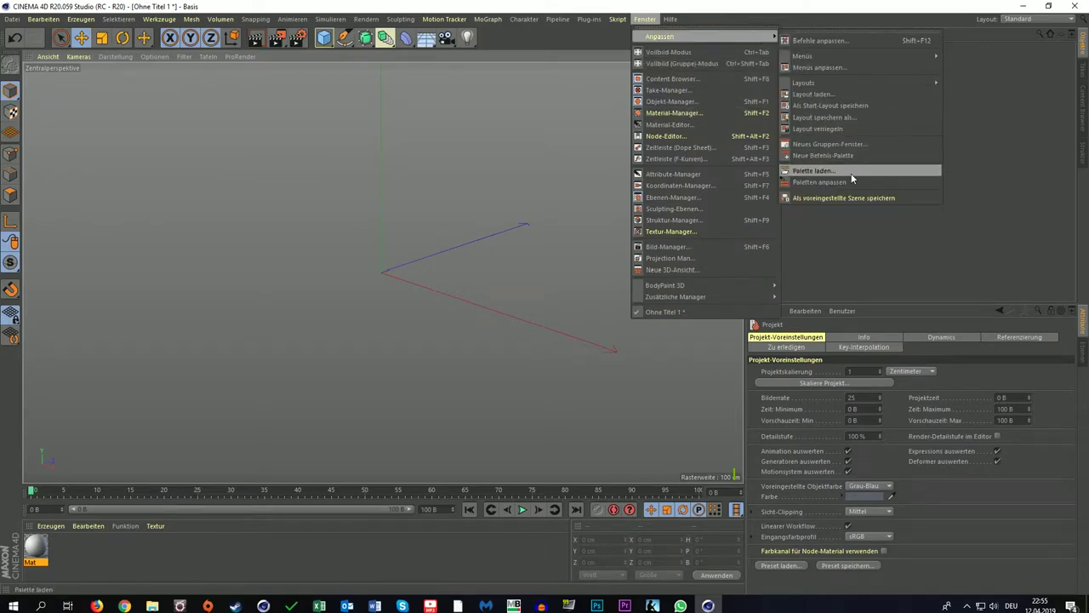
left_click(850, 171)
left_click(528, 26)
left_click(645, 19)
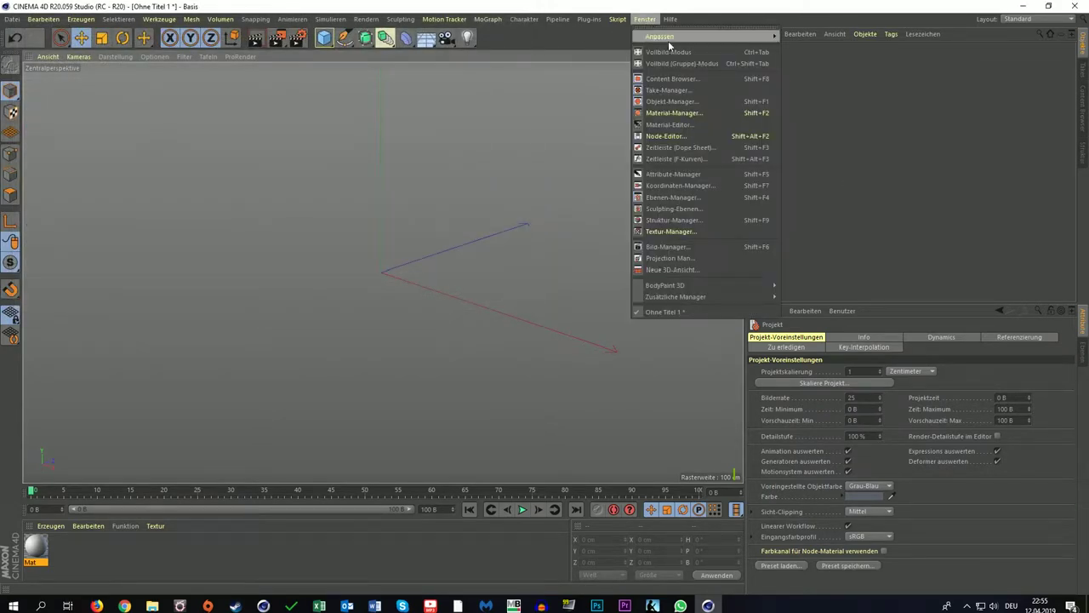
In Paletten anpassen, filter names for 'speiche' and add the layer manager's Speichern als… to the toolbar
left_click(842, 182)
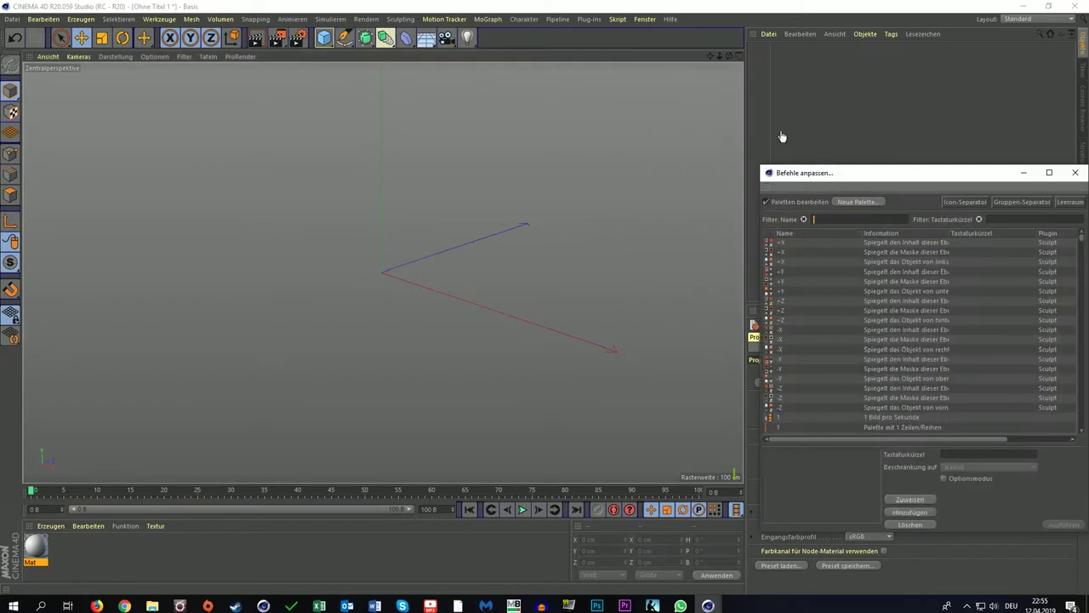
left_click_drag(870, 174, 297, 104)
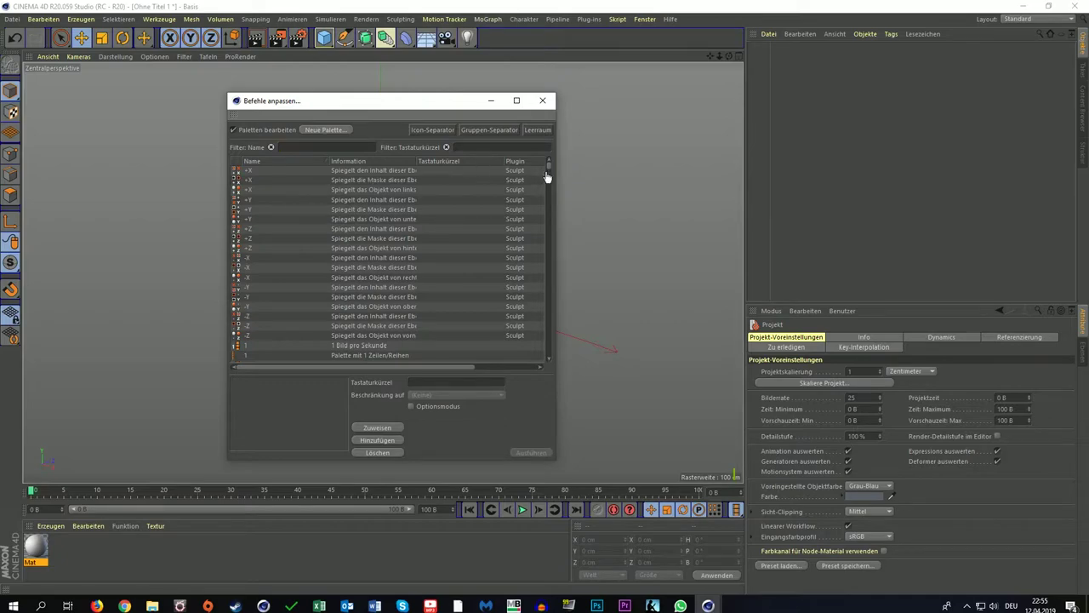
mouse_move(549, 170)
left_mouse_down()
mouse_move(547, 318)
mouse_move(547, 259)
left_mouse_up()
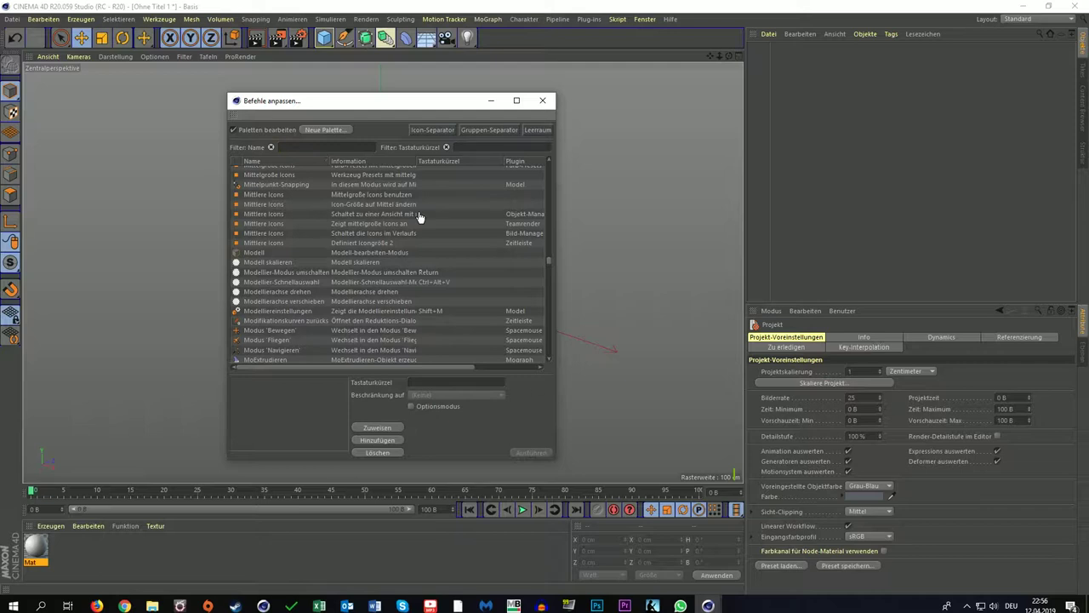
type("spe")
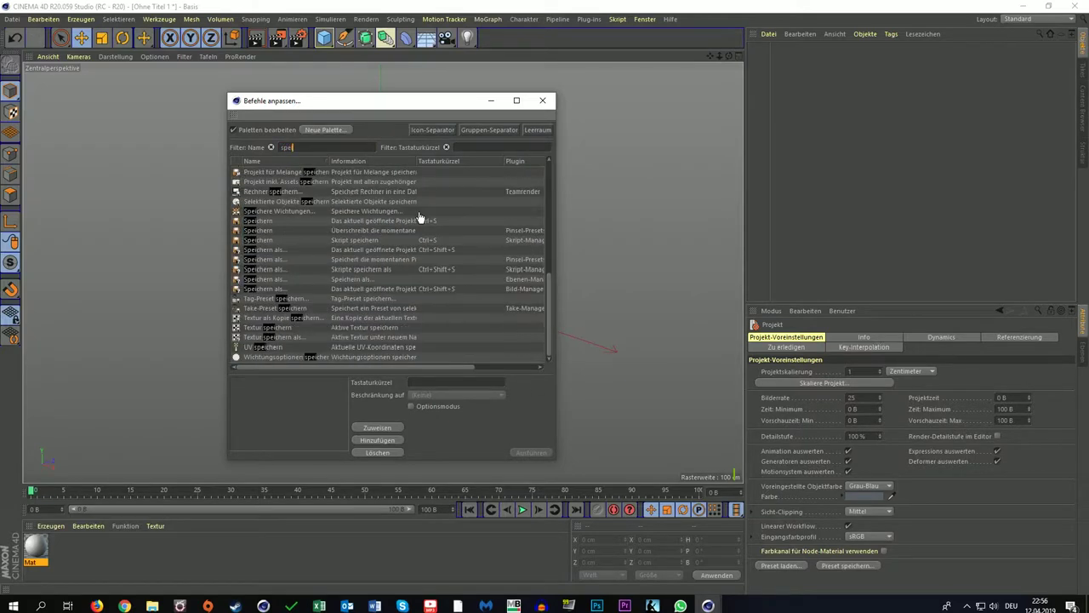
type("icher")
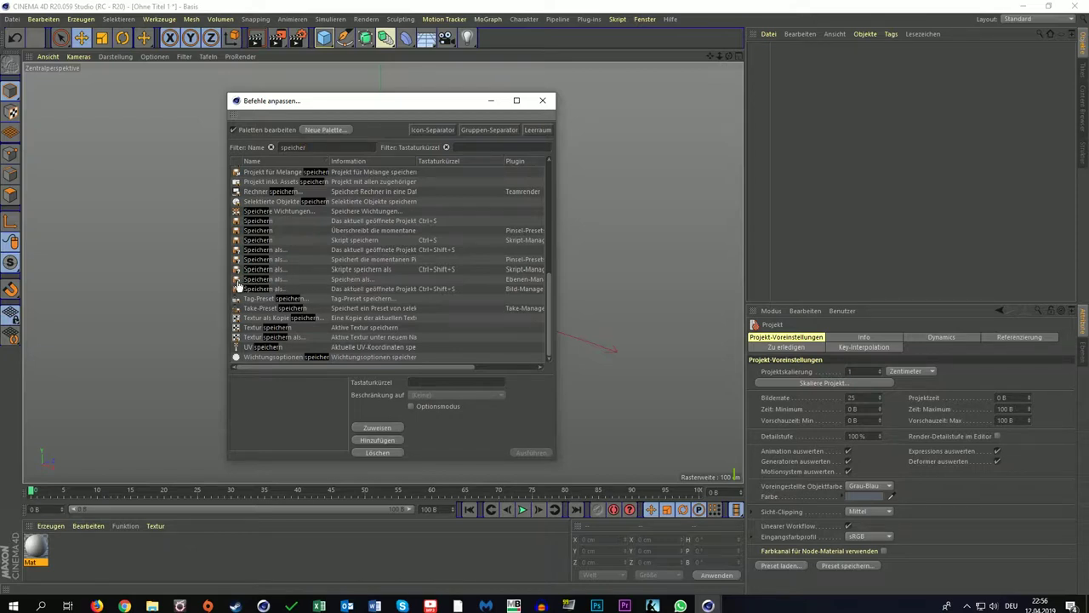
left_click(239, 280)
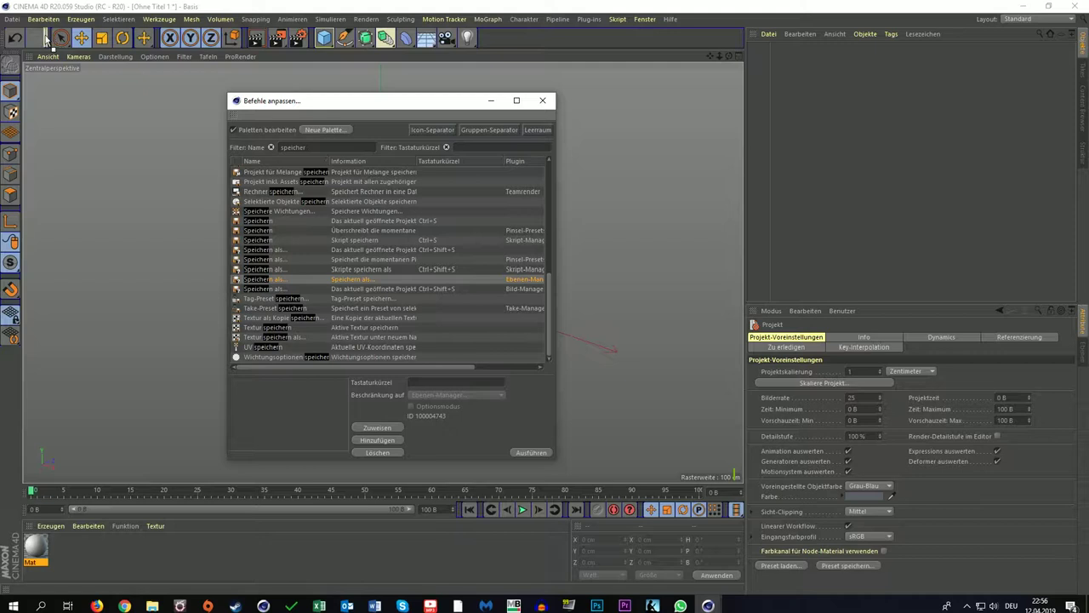
left_click_drag(47, 41, 47, 40)
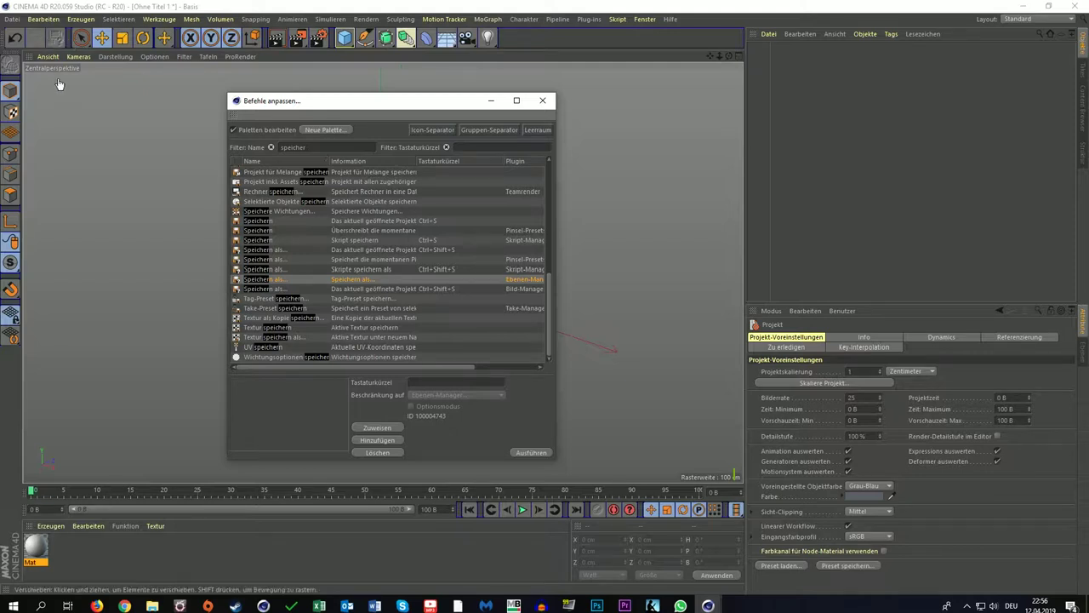
Change the command name filter to 'neu' to list commands like Neues Projekt
left_click(319, 147)
type("neu")
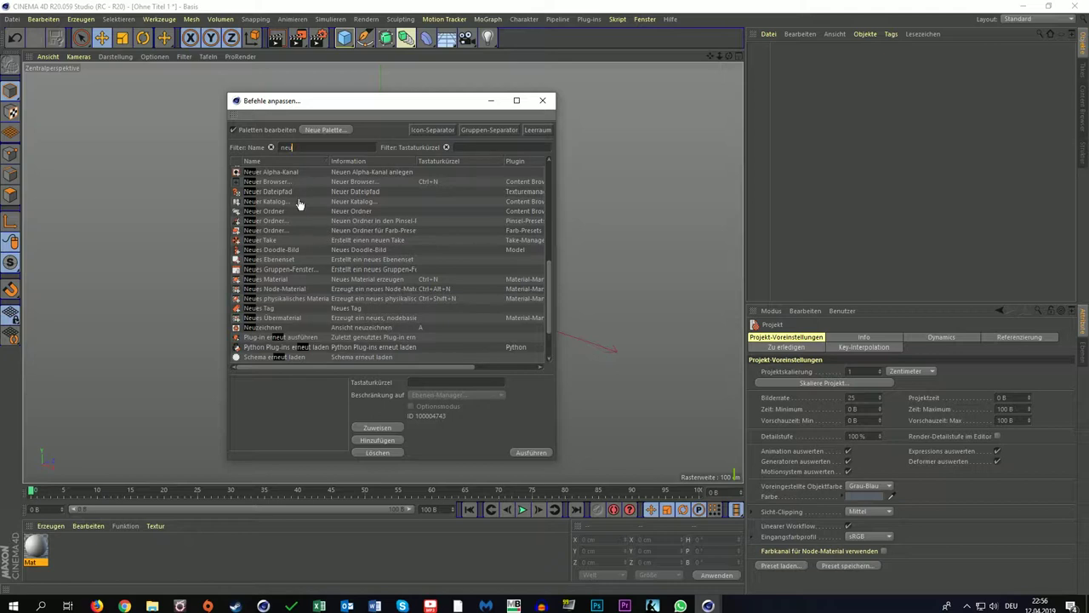
scroll(291, 222, "down", 2)
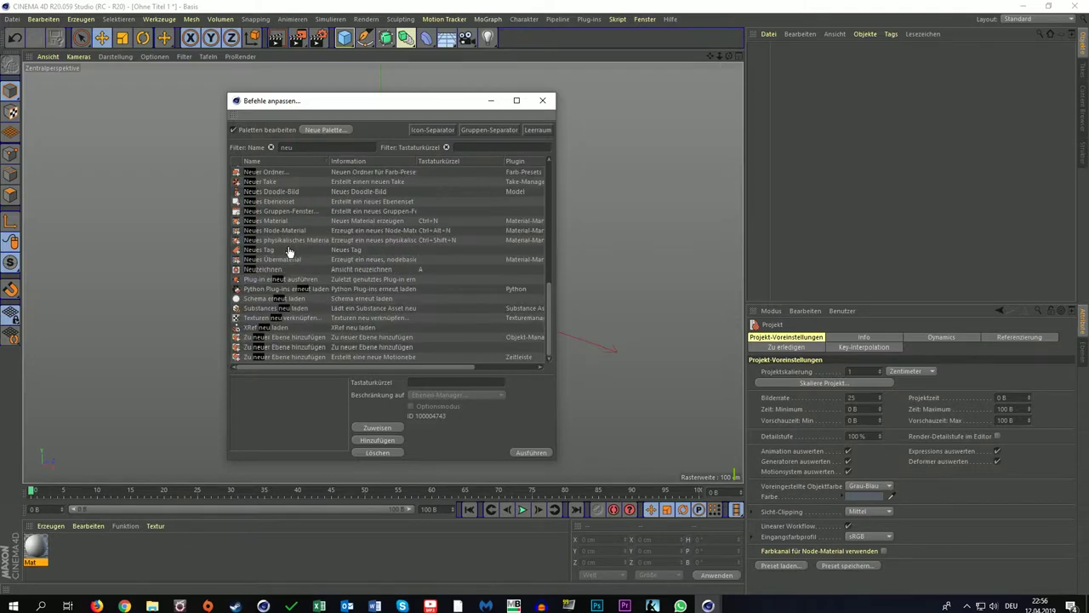
scroll(289, 252, "up", 6)
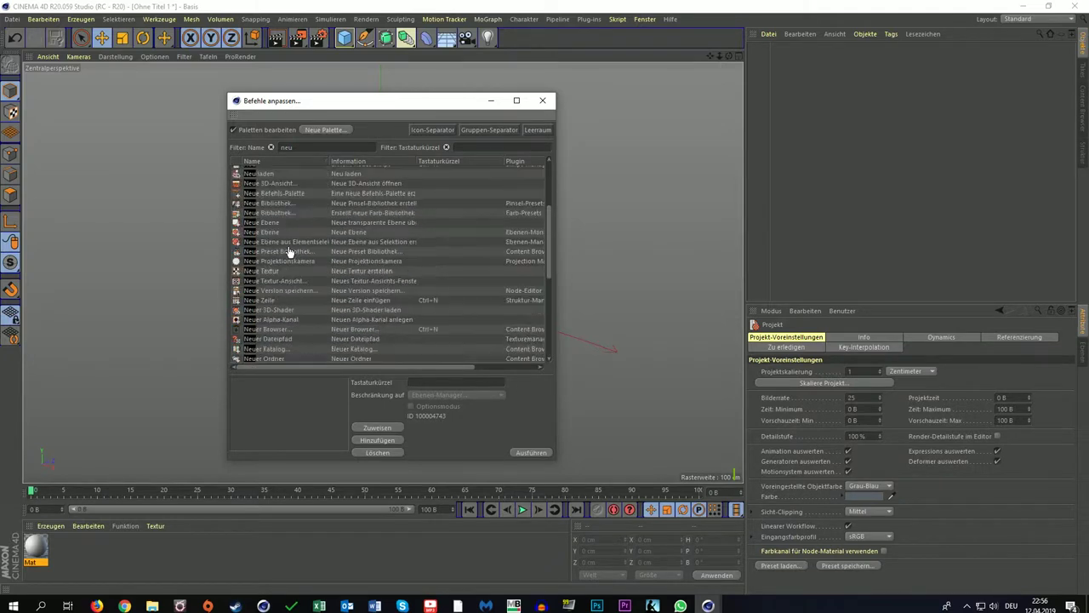
scroll(289, 251, "up", 2)
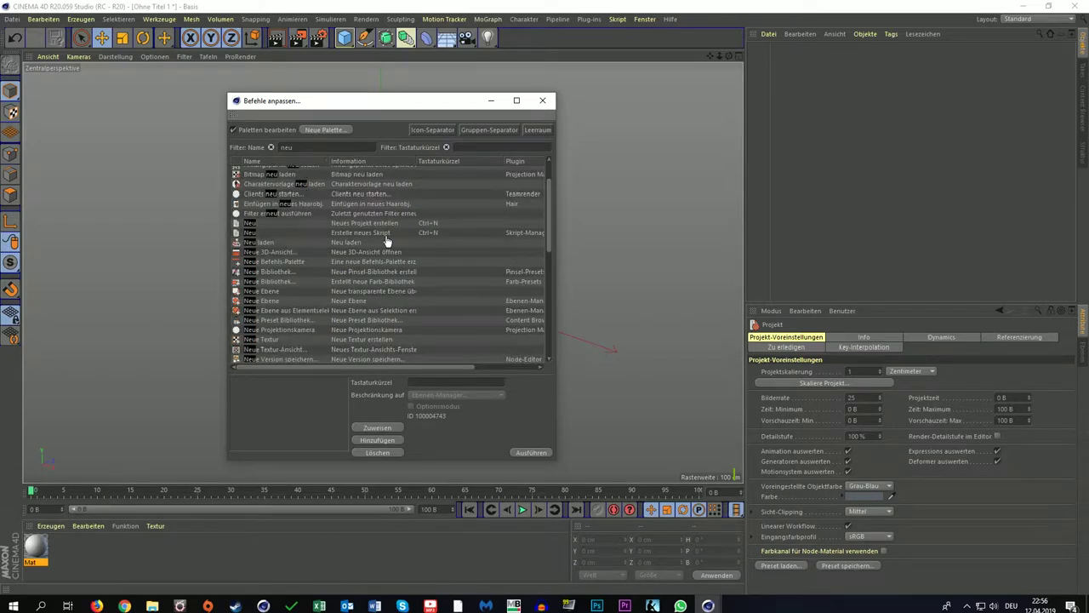
Add the Neu (Ctrl+N) command to the main toolbar and move the light icon to its end
left_click(231, 224)
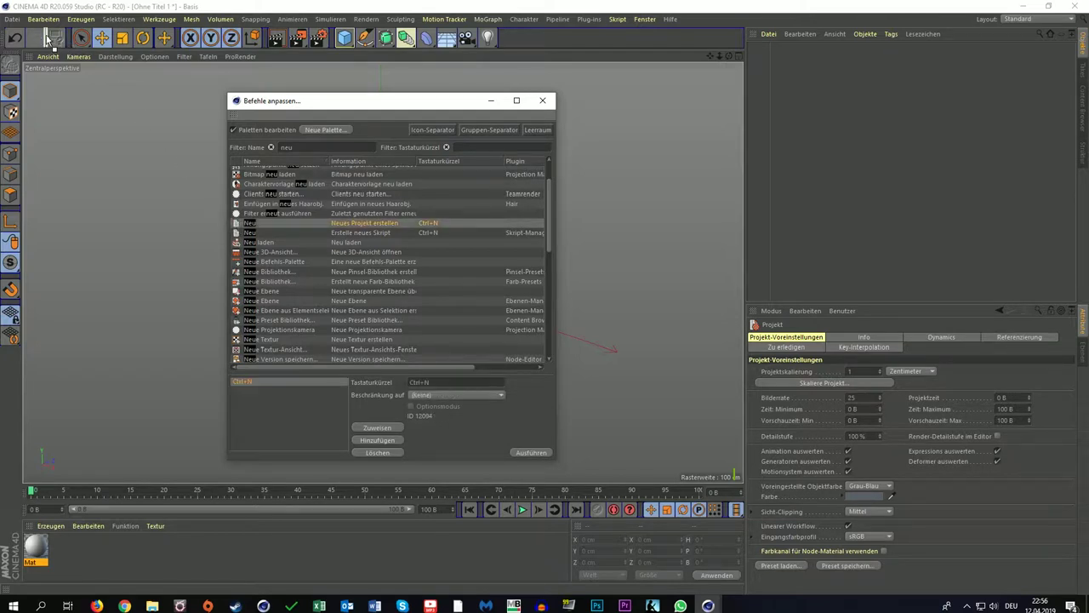
left_click_drag(209, 191, 51, 38)
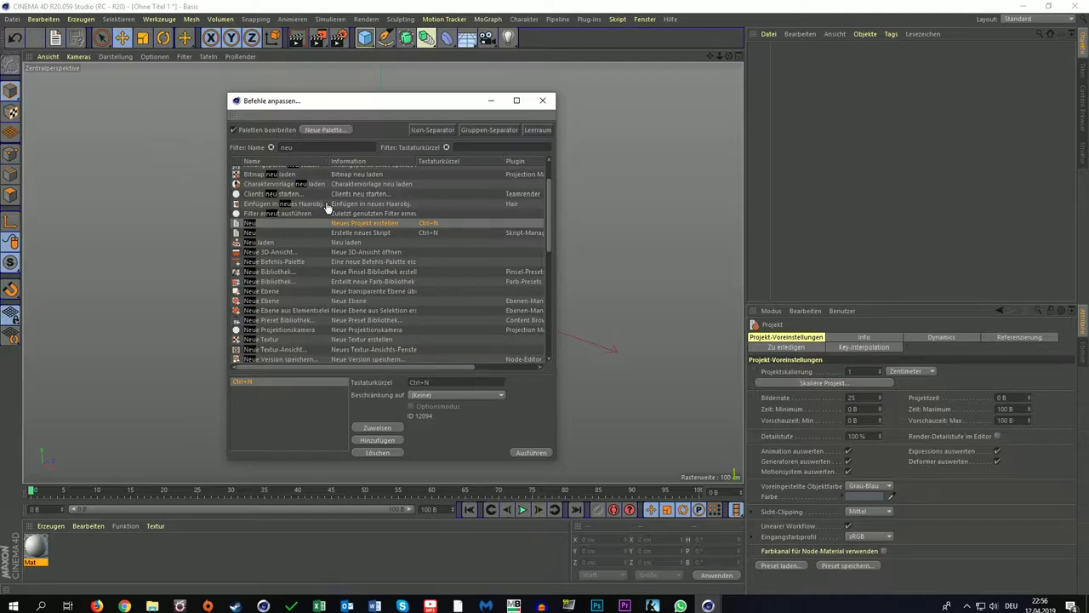
scroll(342, 307, "down", 5)
scroll(342, 307, "up", 5)
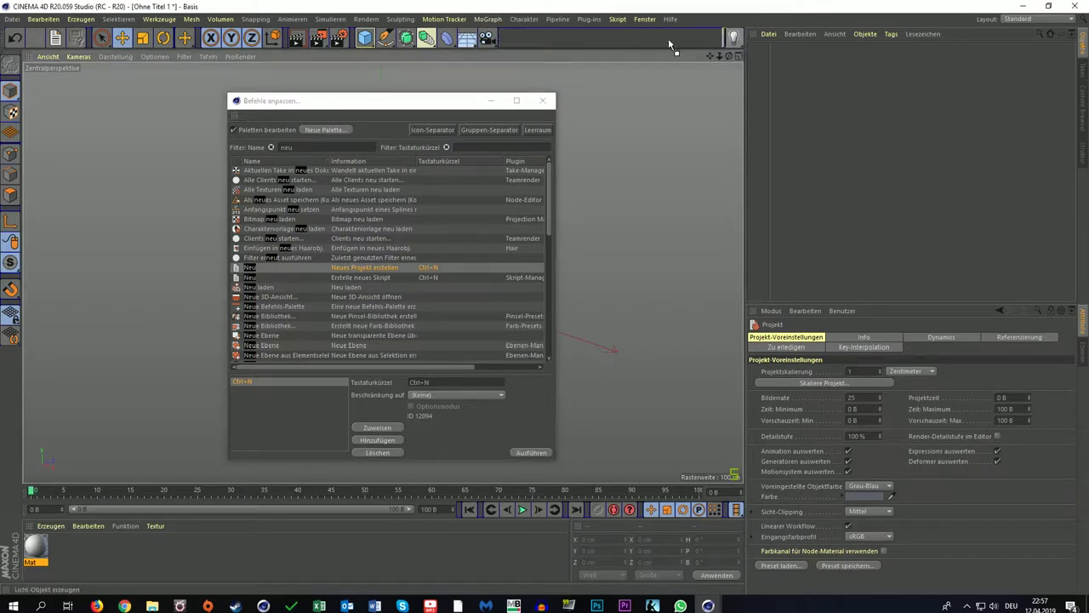
left_click_drag(515, 47, 734, 38)
left_click_drag(347, 108, 370, 82)
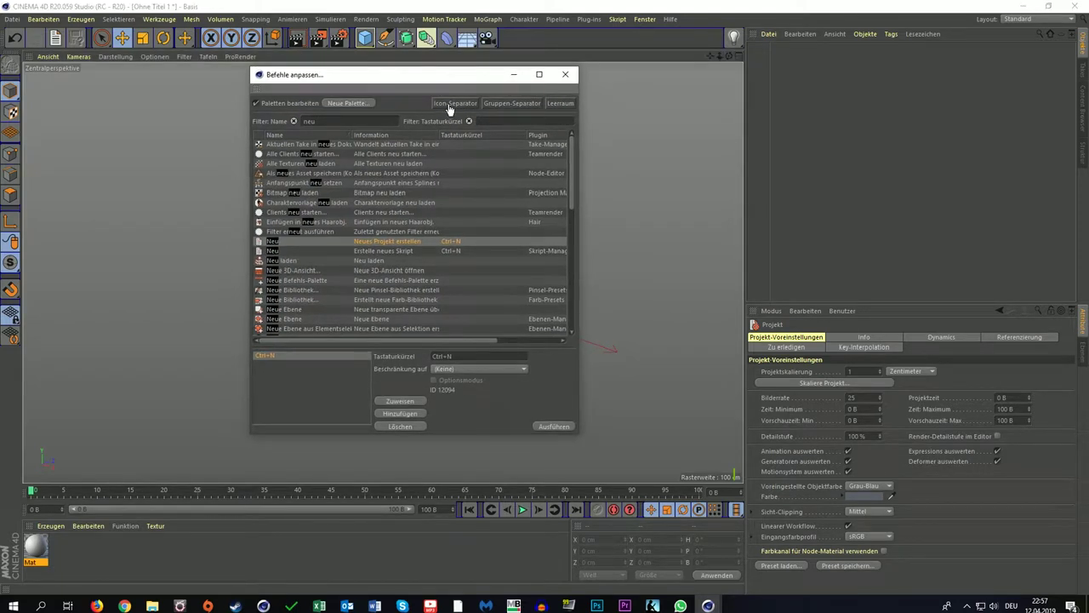
Append an icon separator, a group separator and another command at the toolbar's end
left_click_drag(354, 43, 454, 98)
left_click_drag(495, 49, 512, 38)
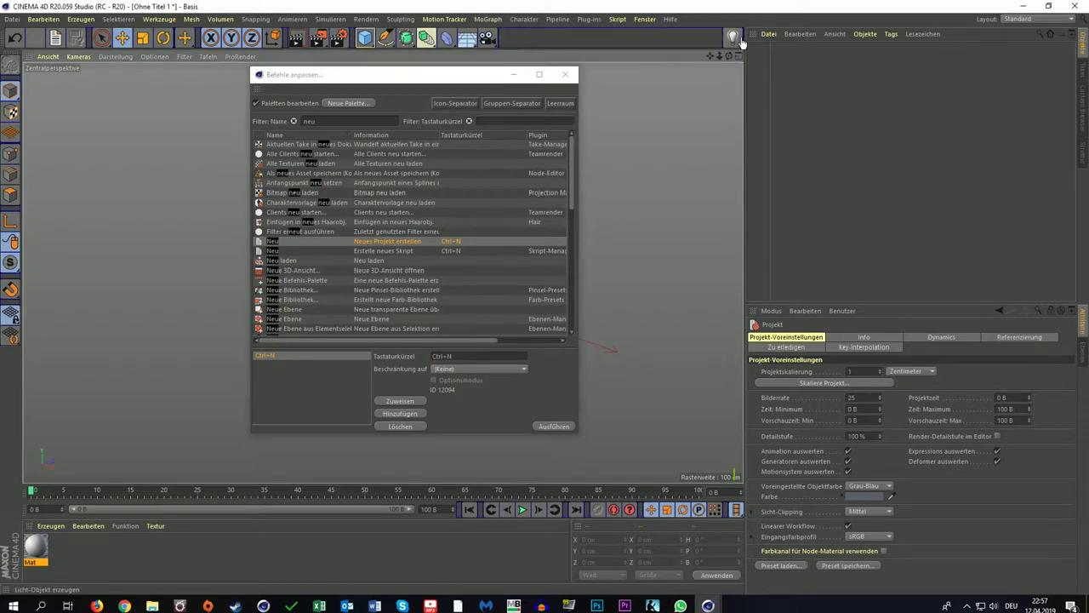
left_click_drag(742, 37, 741, 37)
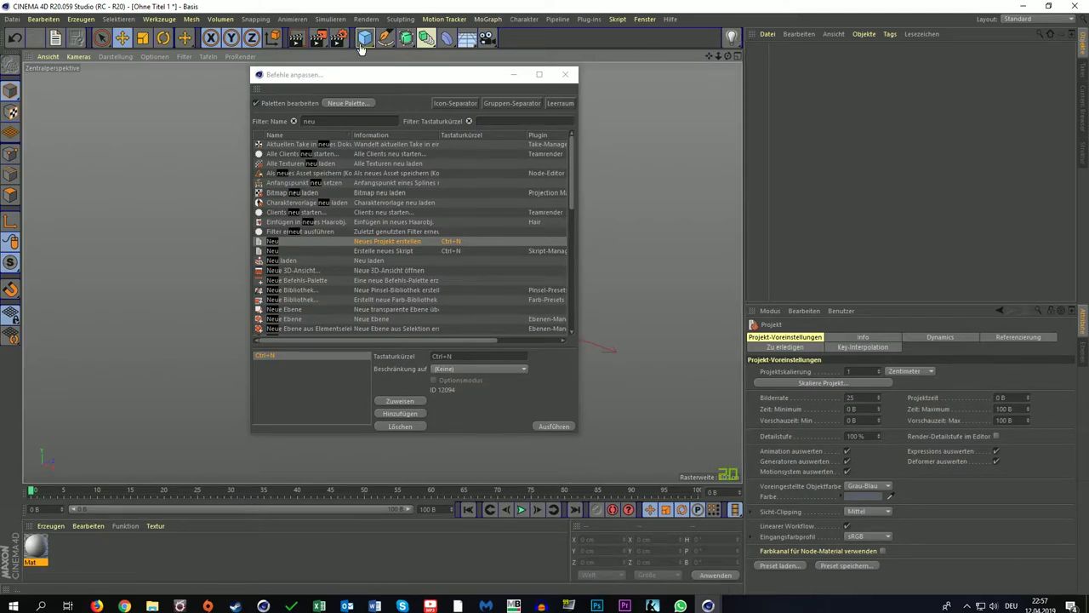
left_click_drag(523, 109, 511, 51)
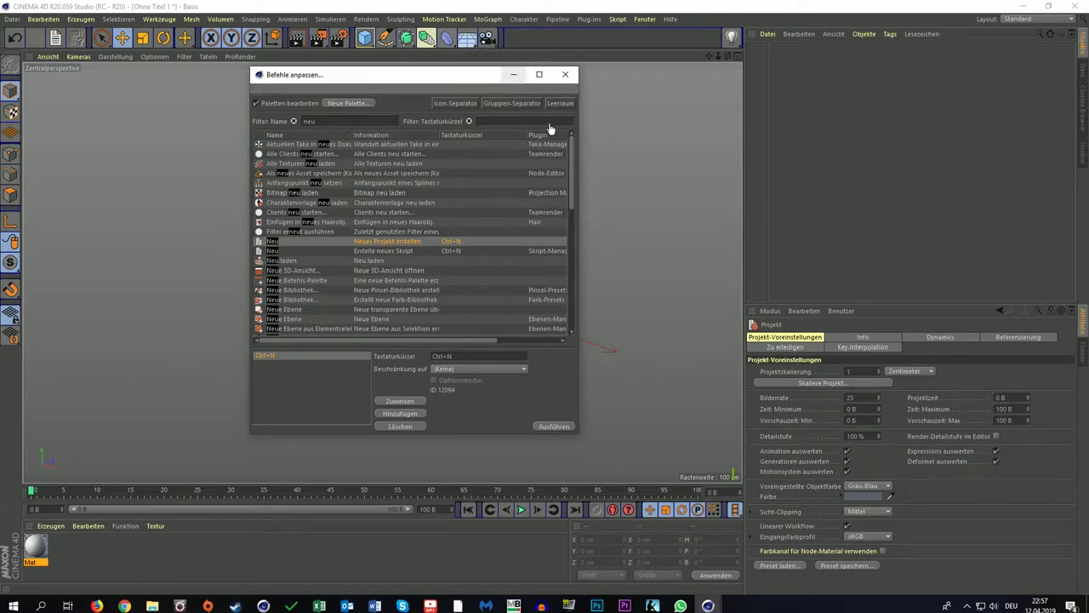
left_click_drag(513, 110, 503, 46)
left_click_drag(283, 174, 513, 53)
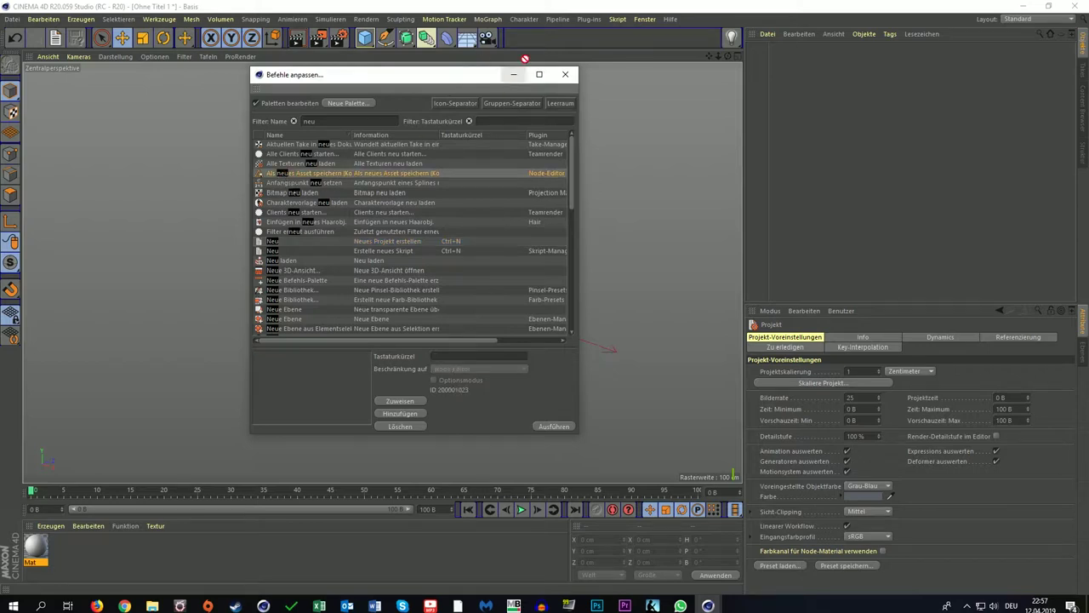
Add the new hair object command, another command and a group separator to the toolbar
left_click(292, 231)
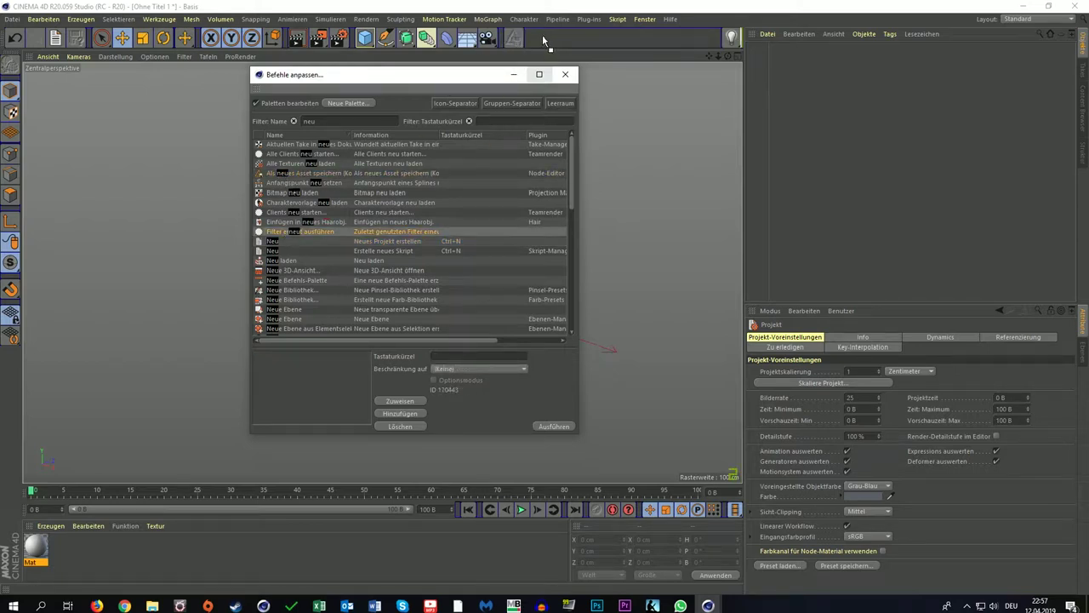
left_click_drag(278, 222, 521, 40)
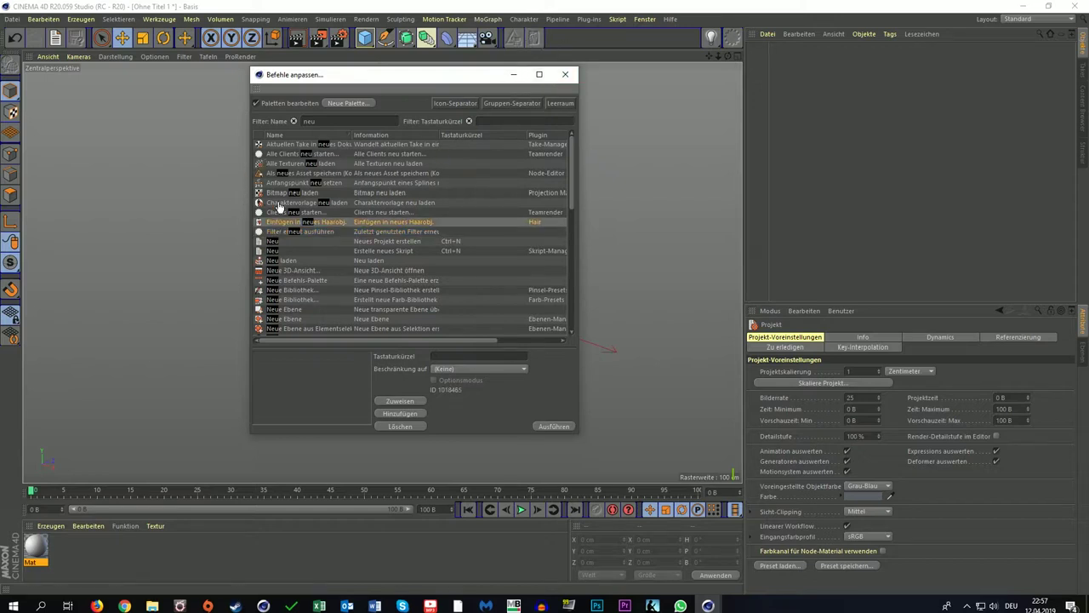
mouse_move(281, 203)
left_mouse_down()
mouse_move(538, 68)
mouse_move(554, 38)
left_mouse_up()
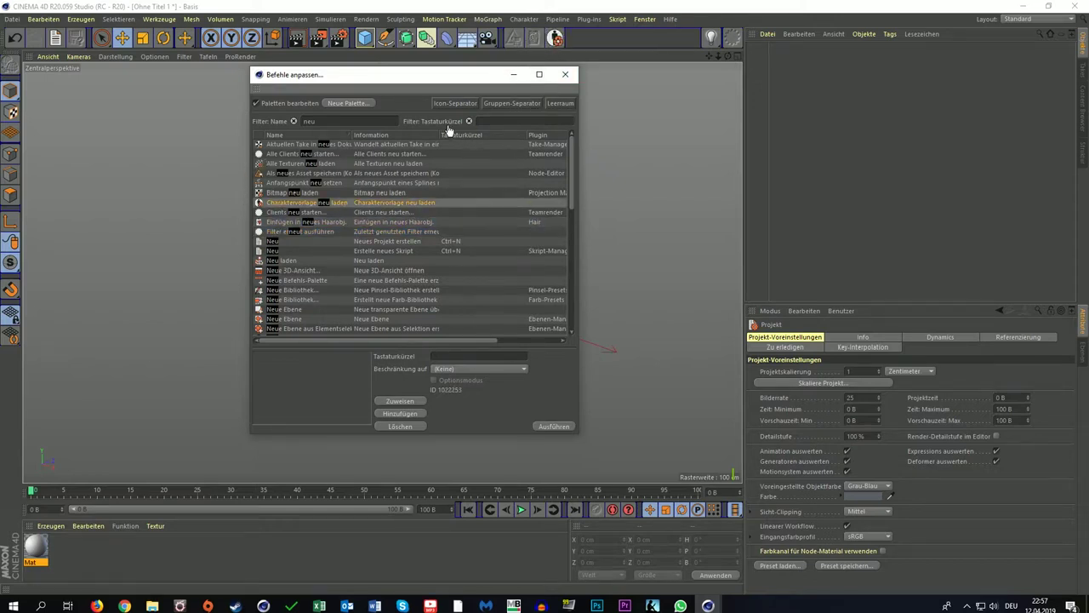
mouse_move(499, 111)
left_mouse_down()
mouse_move(625, 58)
mouse_move(567, 51)
left_mouse_up()
Remove the last added and greyed-out test commands from the toolbar and close Befehle anpassen
left_click(554, 42)
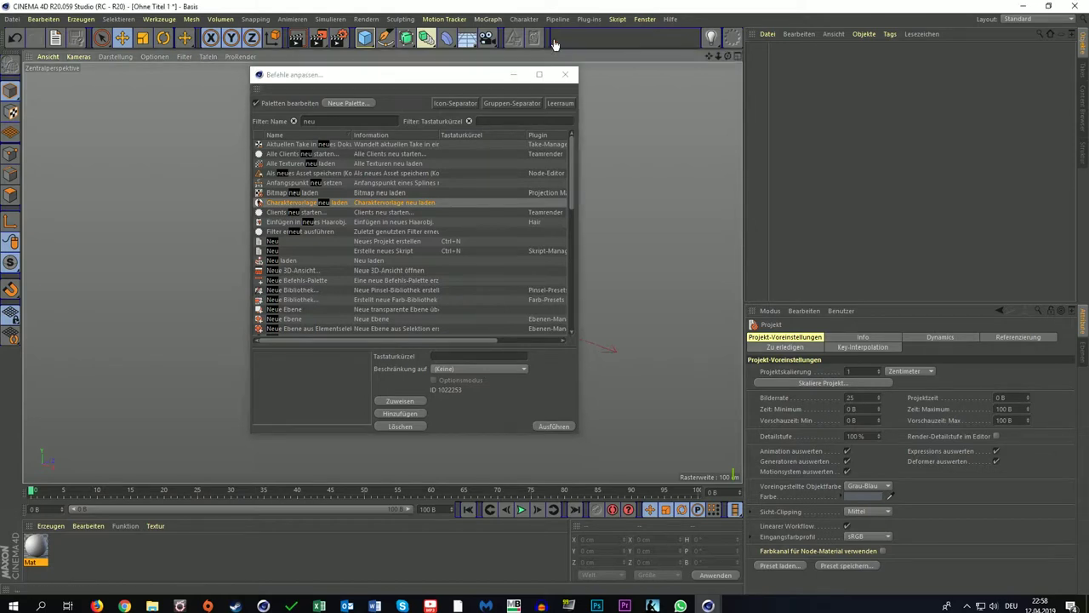
left_click(534, 39)
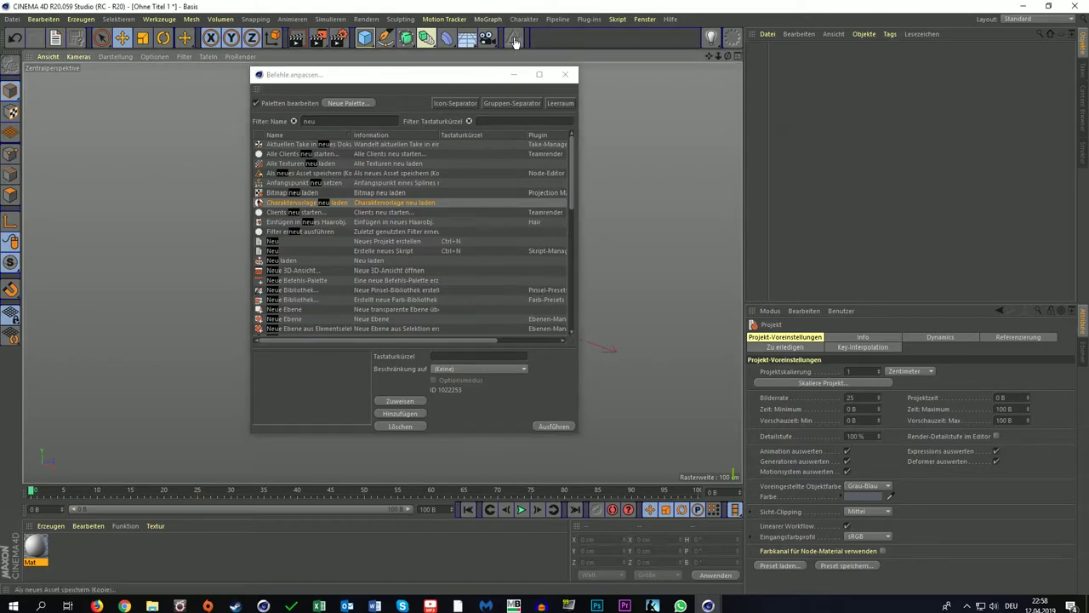
left_click(514, 40)
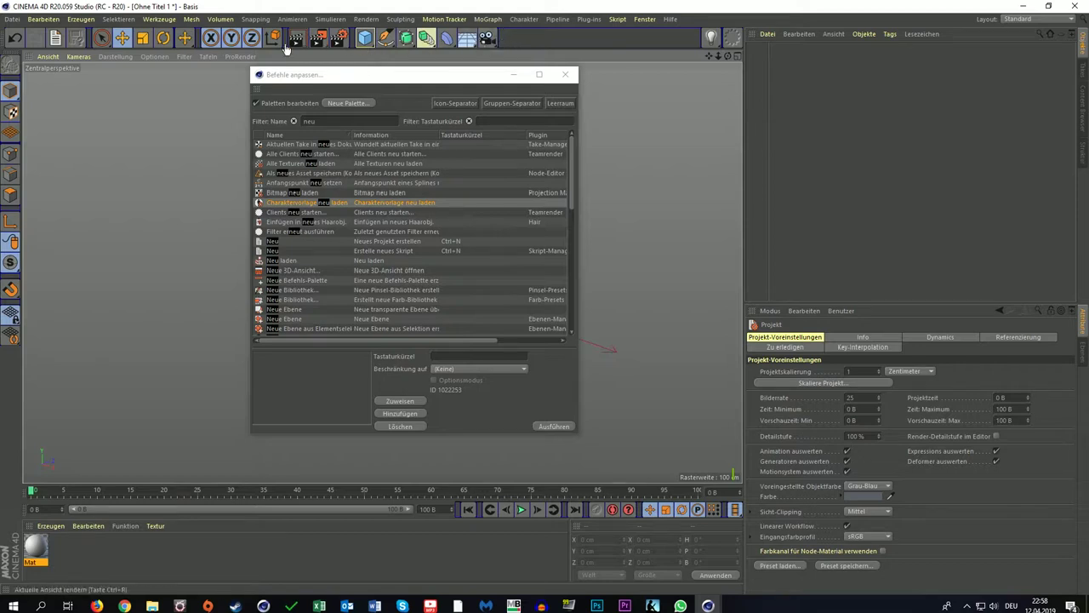
left_click(732, 40)
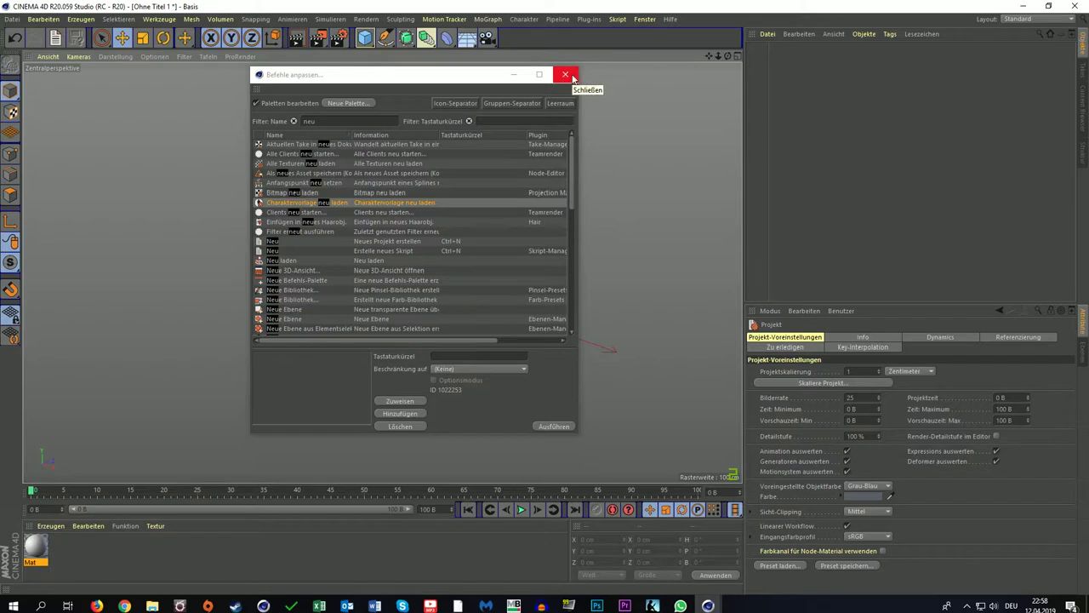
left_click(566, 76)
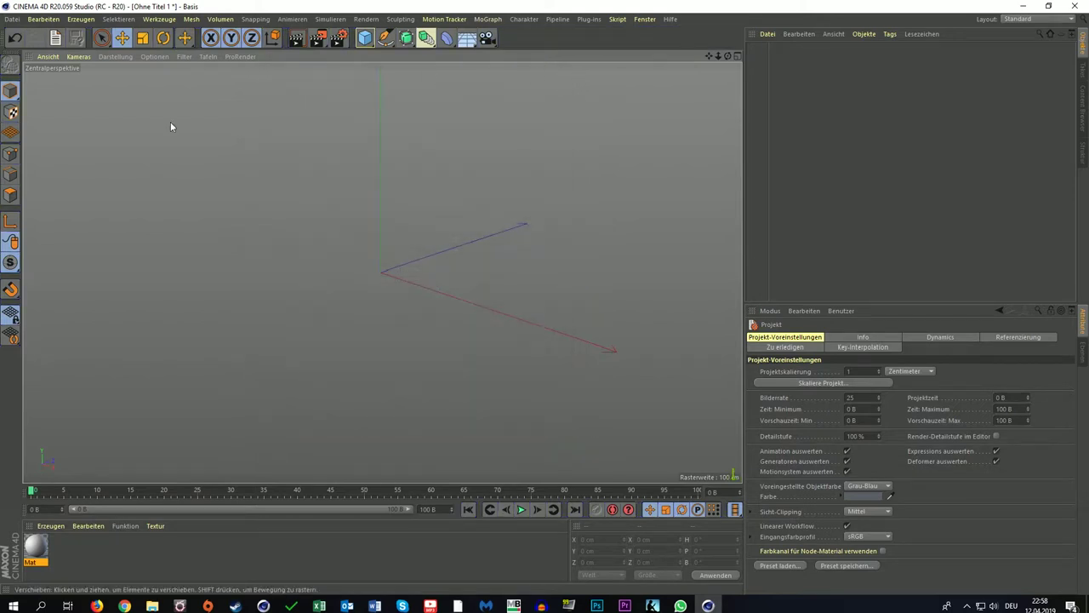
left_click(644, 19)
mouse_move(680, 37)
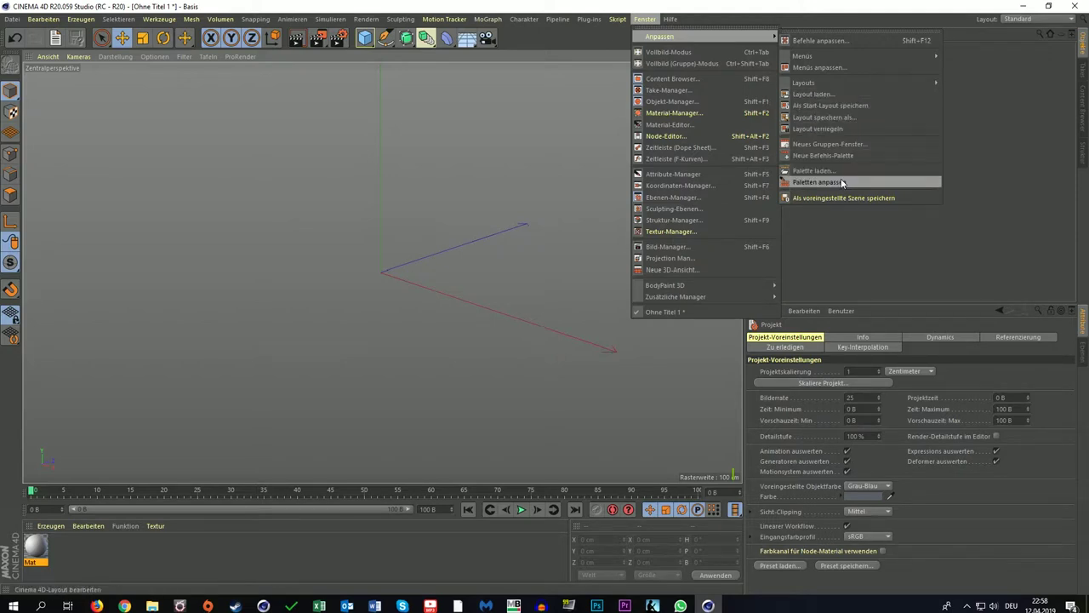
left_click(840, 119)
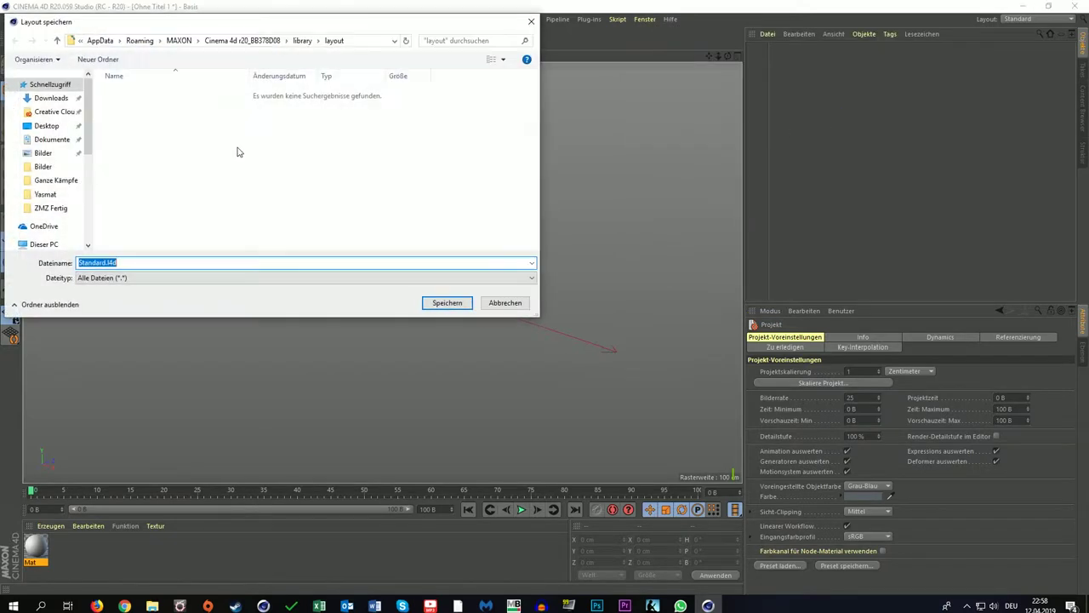
type("(")
left_click(531, 22)
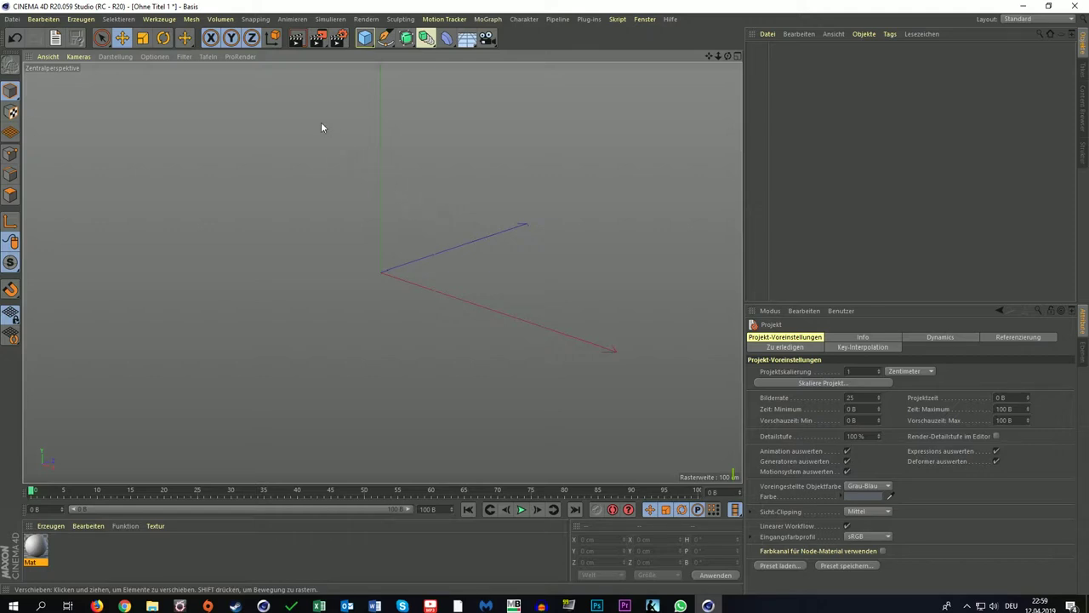
Create a new empty project, choose Live-Selektion and lower its Radius to 5
left_click(56, 40)
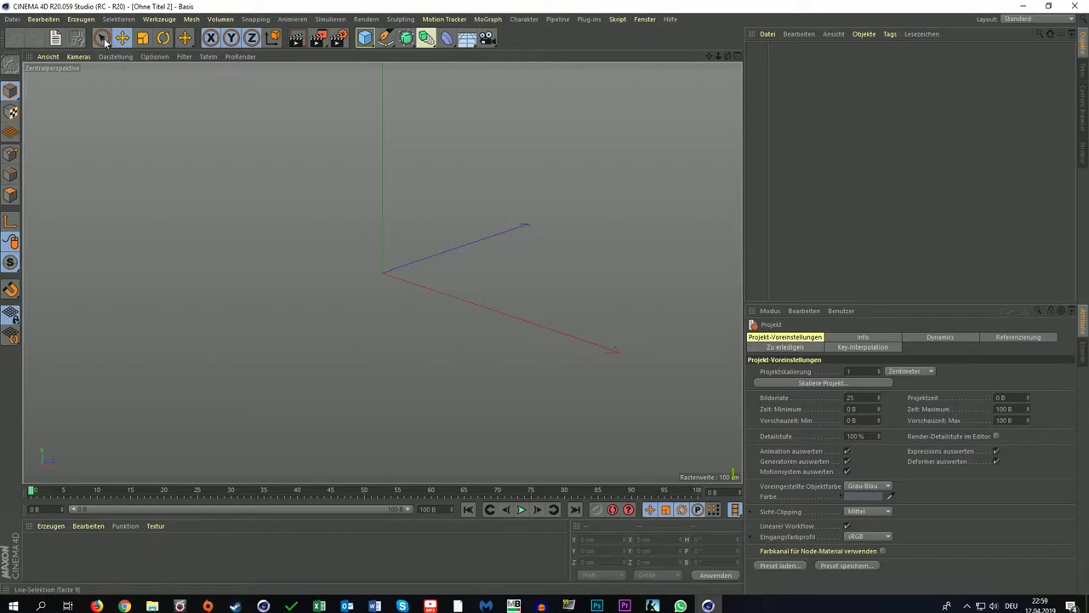
left_click(103, 39)
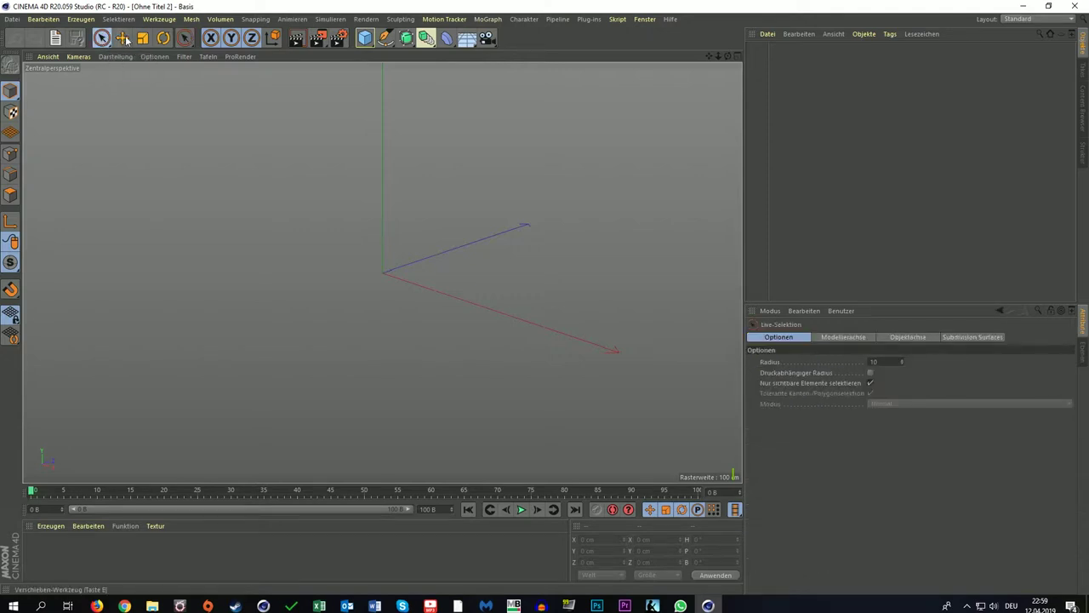
key("e")
key("9")
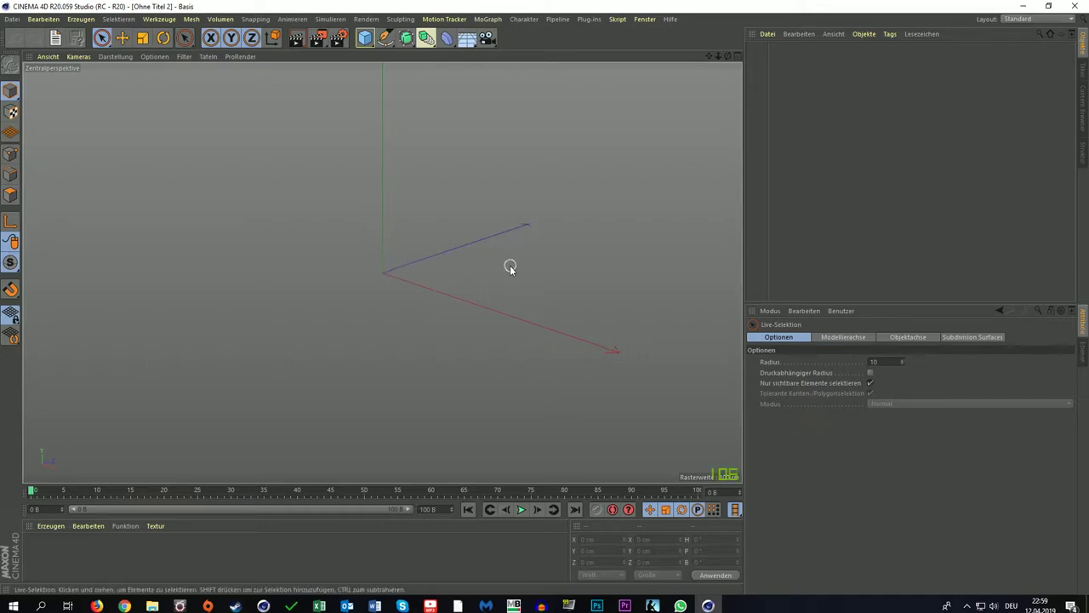
left_click(902, 363)
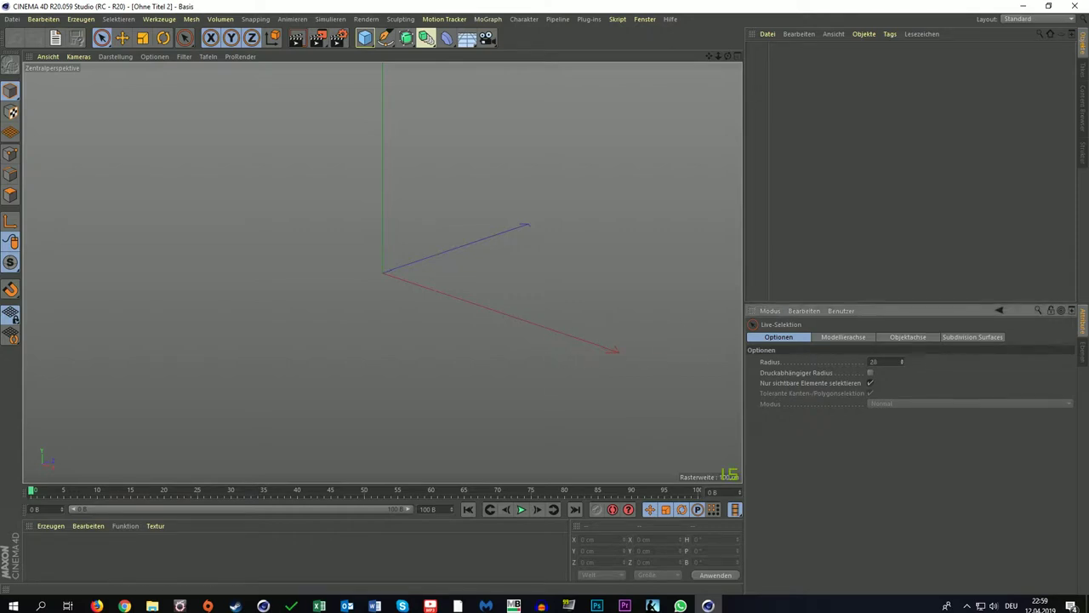
left_click_drag(902, 364, 904, 361)
left_click(365, 38)
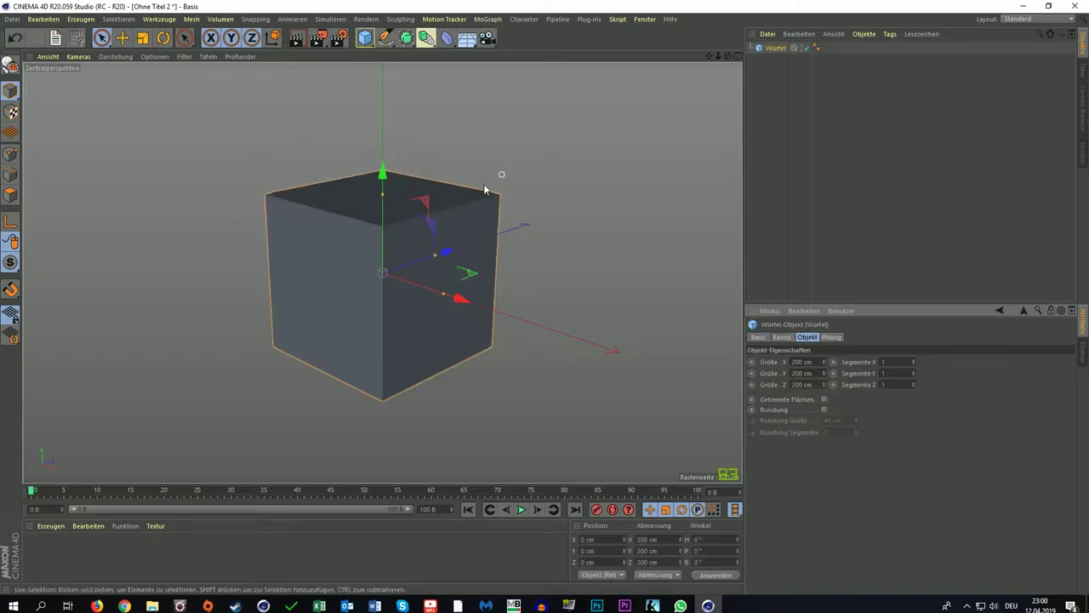
left_click(122, 38)
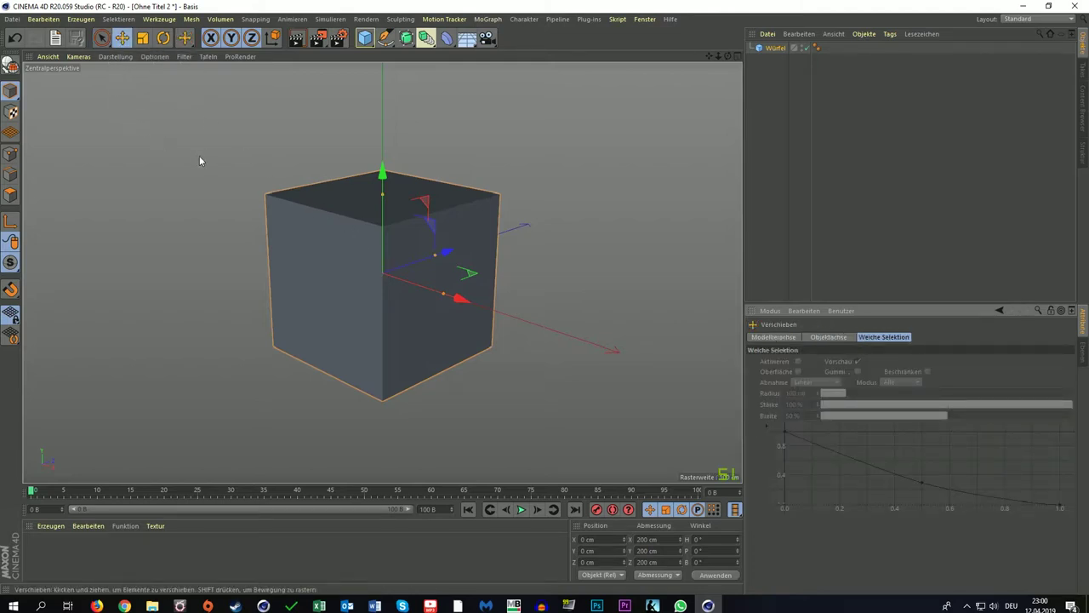
mouse_move(447, 252)
left_mouse_down()
mouse_move(458, 247)
mouse_move(426, 255)
left_mouse_up()
mouse_move(440, 303)
left_mouse_down()
mouse_move(493, 333)
mouse_move(416, 275)
mouse_move(361, 253)
mouse_move(474, 263)
mouse_move(406, 275)
mouse_move(486, 244)
mouse_move(492, 296)
mouse_move(369, 243)
mouse_move(503, 280)
mouse_move(418, 233)
mouse_move(466, 269)
left_mouse_up()
left_click(144, 38)
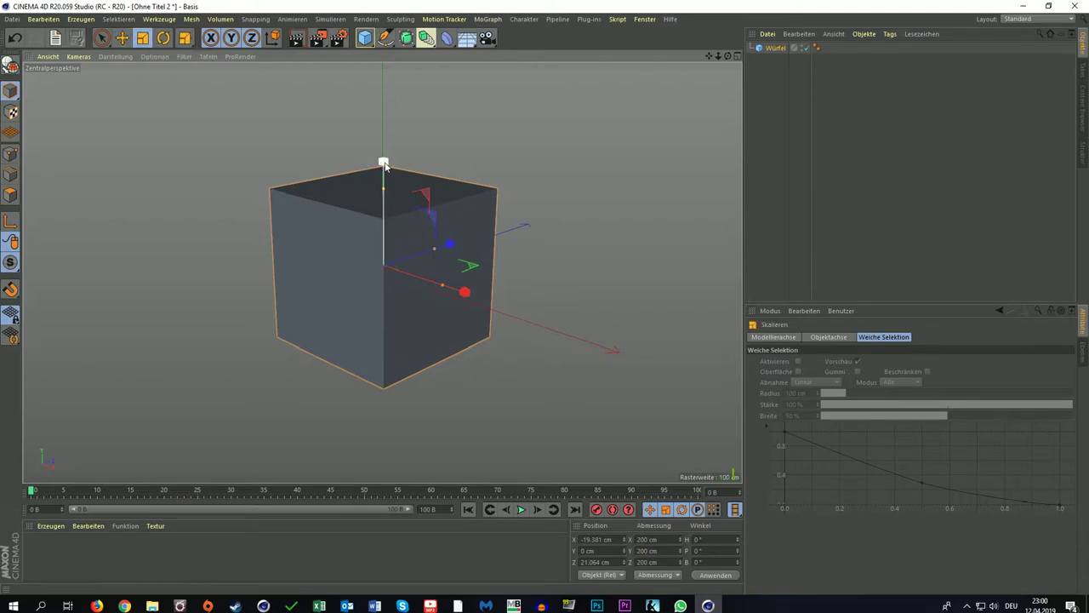
mouse_move(382, 166)
left_mouse_down()
mouse_move(281, 246)
mouse_move(361, 200)
mouse_move(375, 177)
left_mouse_up()
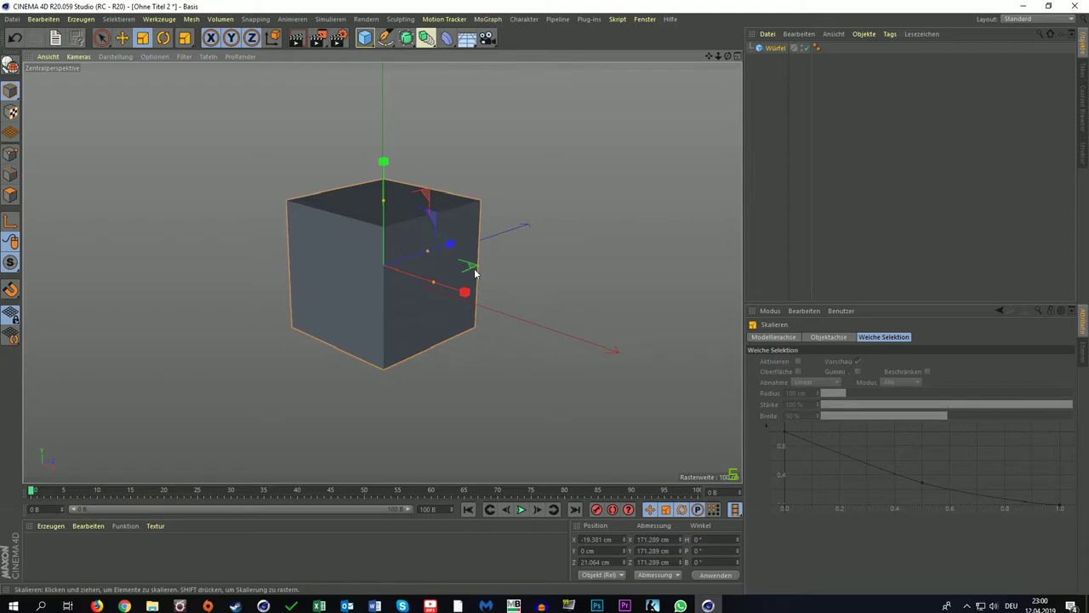
mouse_move(465, 291)
left_mouse_down()
mouse_move(463, 305)
mouse_move(432, 308)
mouse_move(498, 343)
mouse_move(395, 317)
mouse_move(457, 337)
left_mouse_up()
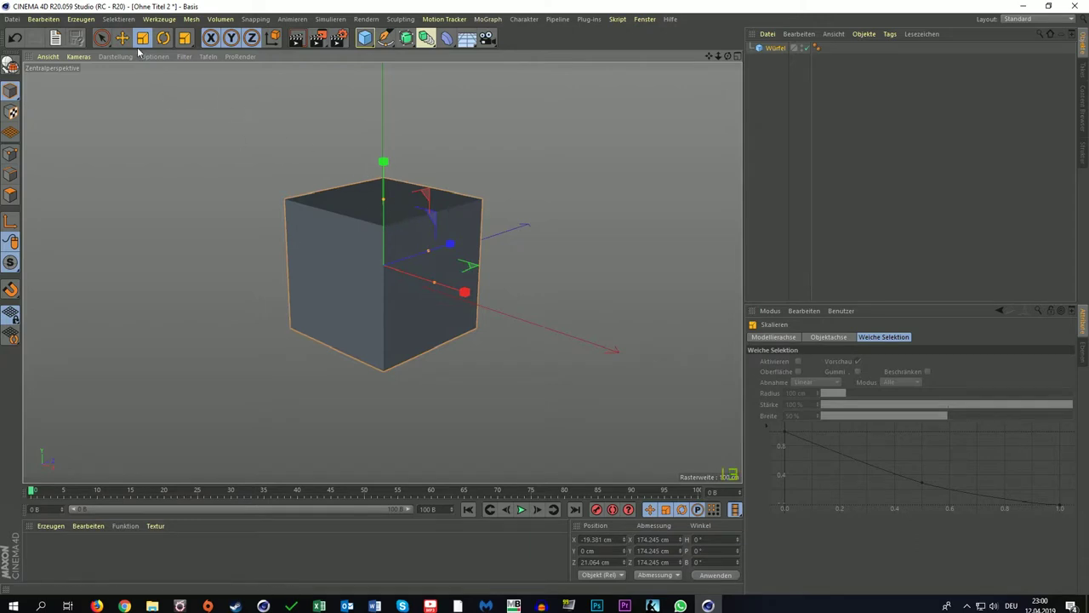
left_click(164, 37)
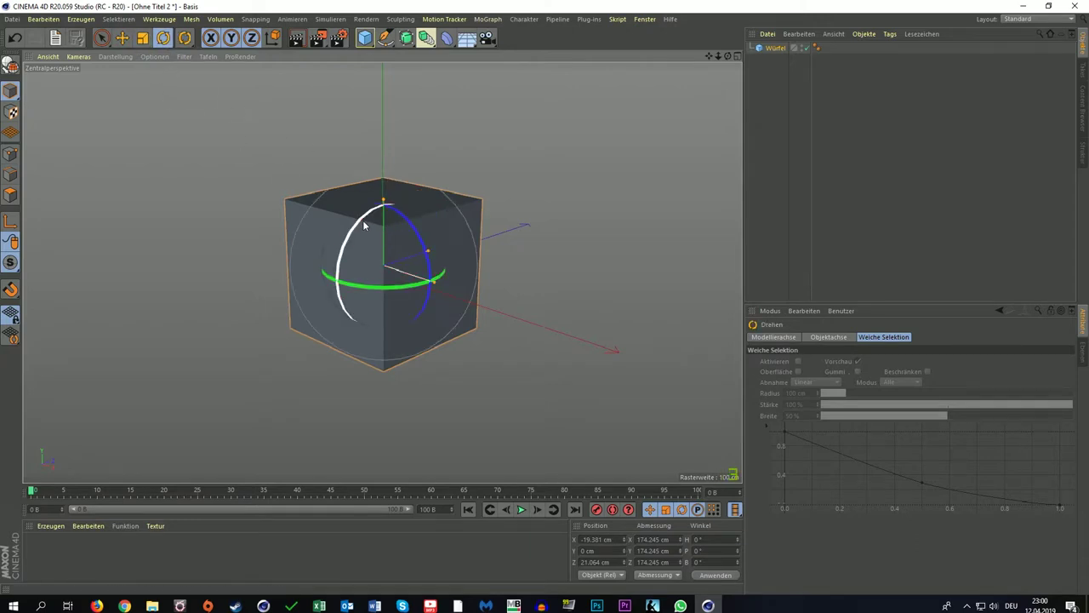
mouse_move(366, 220)
left_mouse_down()
mouse_move(326, 260)
mouse_move(398, 247)
mouse_move(391, 240)
mouse_move(432, 276)
mouse_move(454, 316)
mouse_move(281, 244)
mouse_move(296, 383)
mouse_move(245, 284)
mouse_move(281, 221)
mouse_move(434, 269)
mouse_move(386, 233)
left_mouse_up()
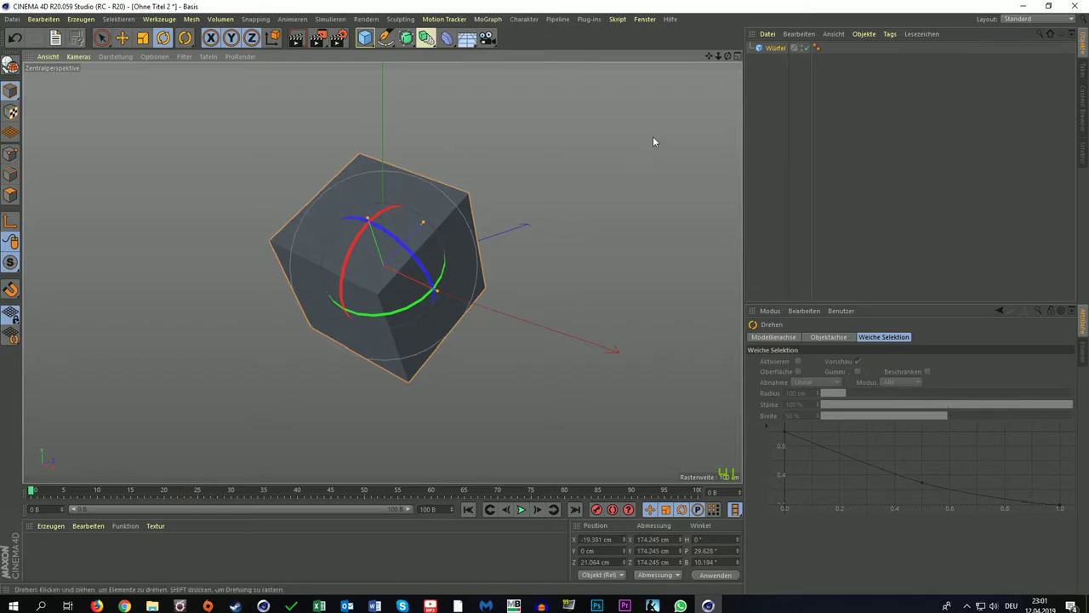
left_click(771, 49)
key("Delete")
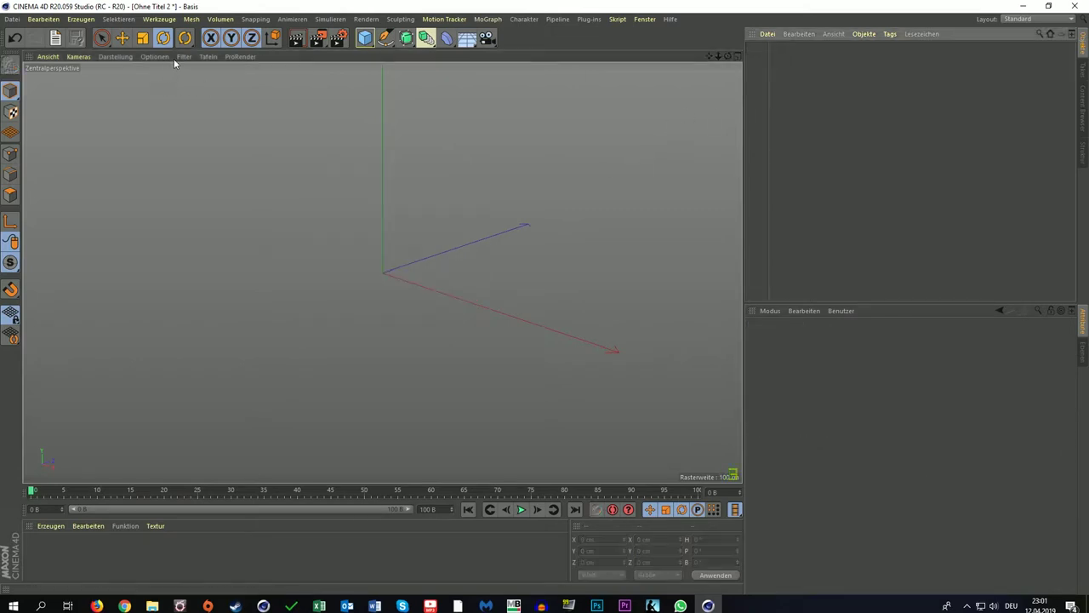
left_click(188, 42)
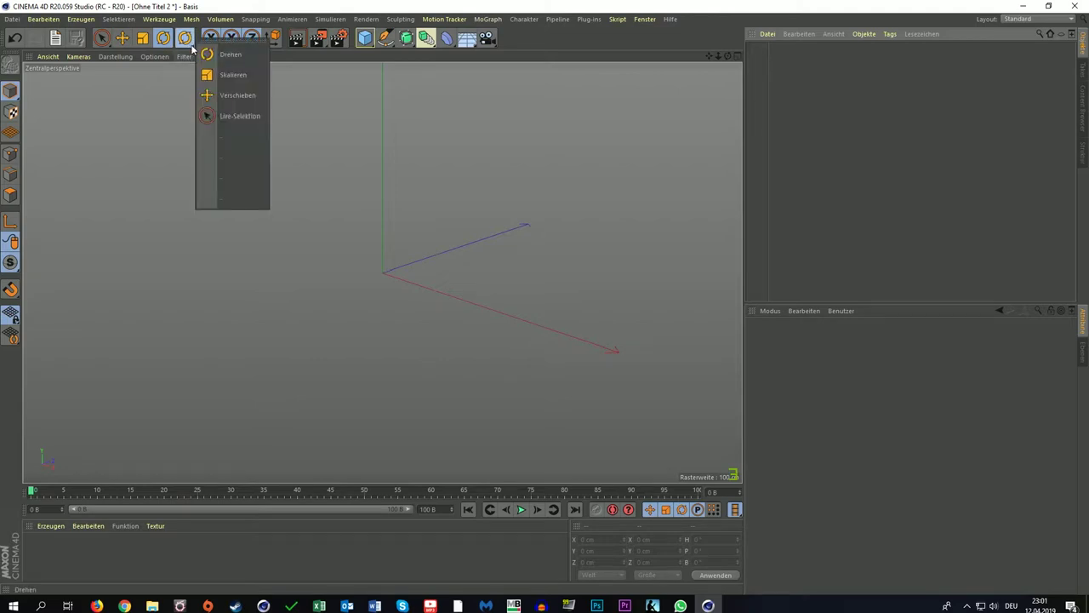
left_click(138, 104)
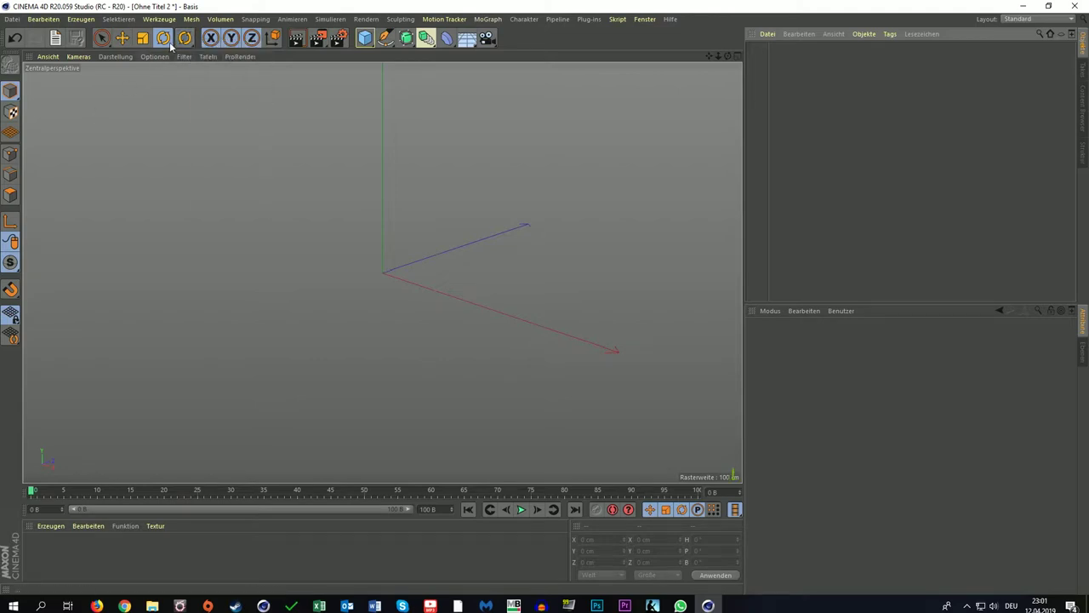
Try the Move and Rotate tools, then return to Live Selection
left_click(126, 40)
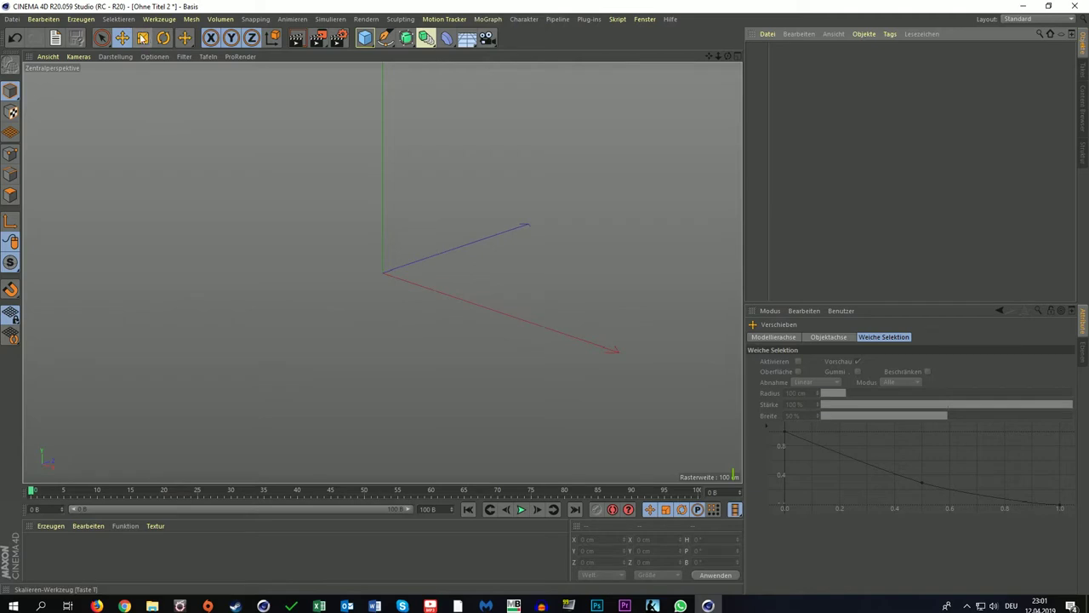
left_click(163, 38)
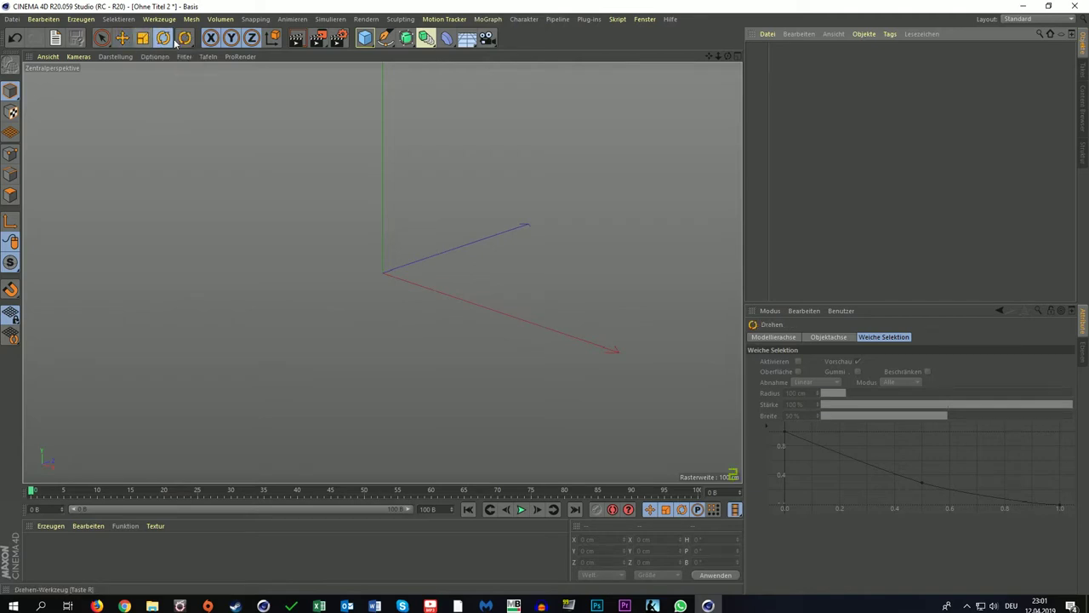
left_click(184, 38)
left_click(208, 116)
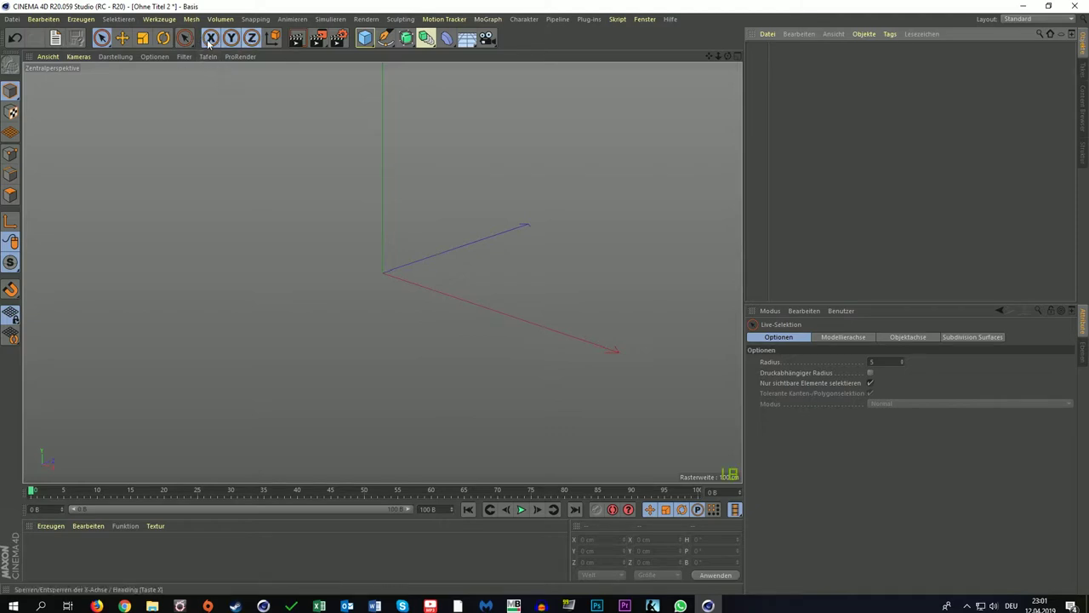
Add a 200 cm cube, drag it to about X −10.7, Z −23.7 cm, and toggle the axis locks
left_click(364, 38)
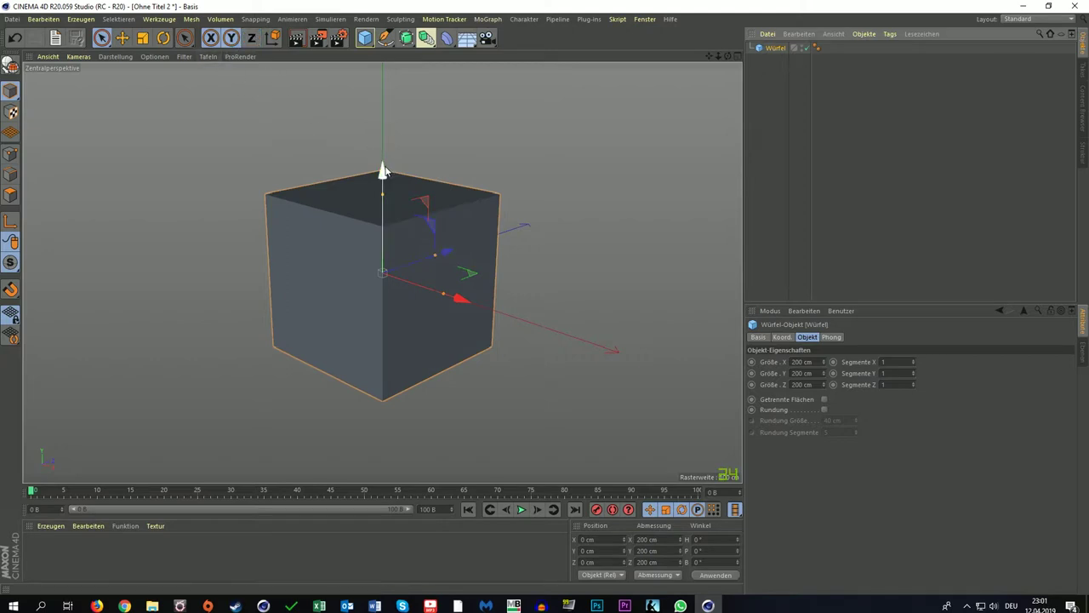
left_click_drag(448, 253, 437, 300)
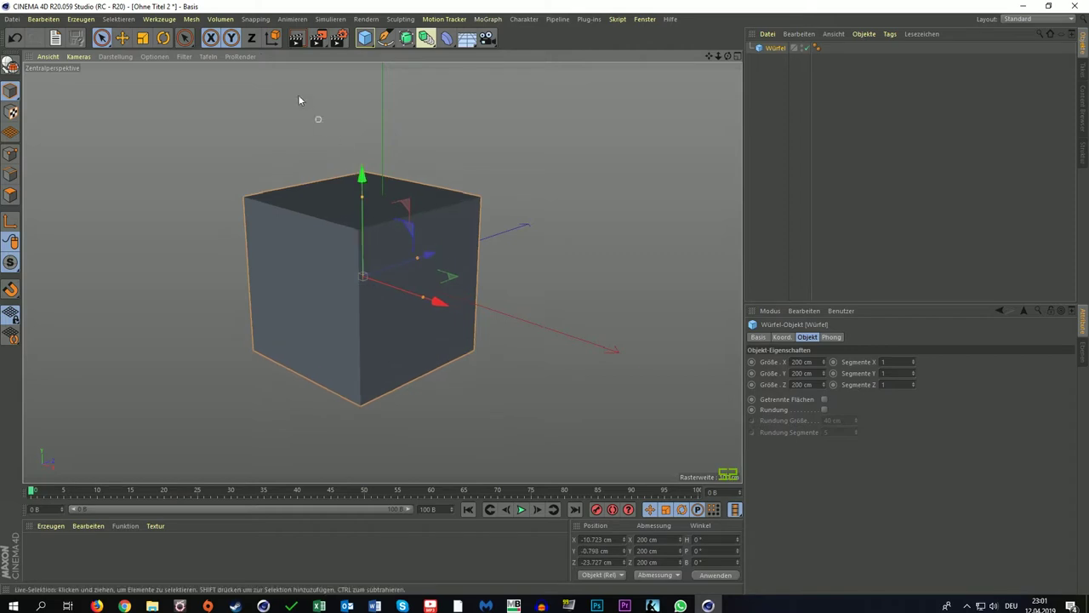
left_click(230, 39)
left_click(213, 40)
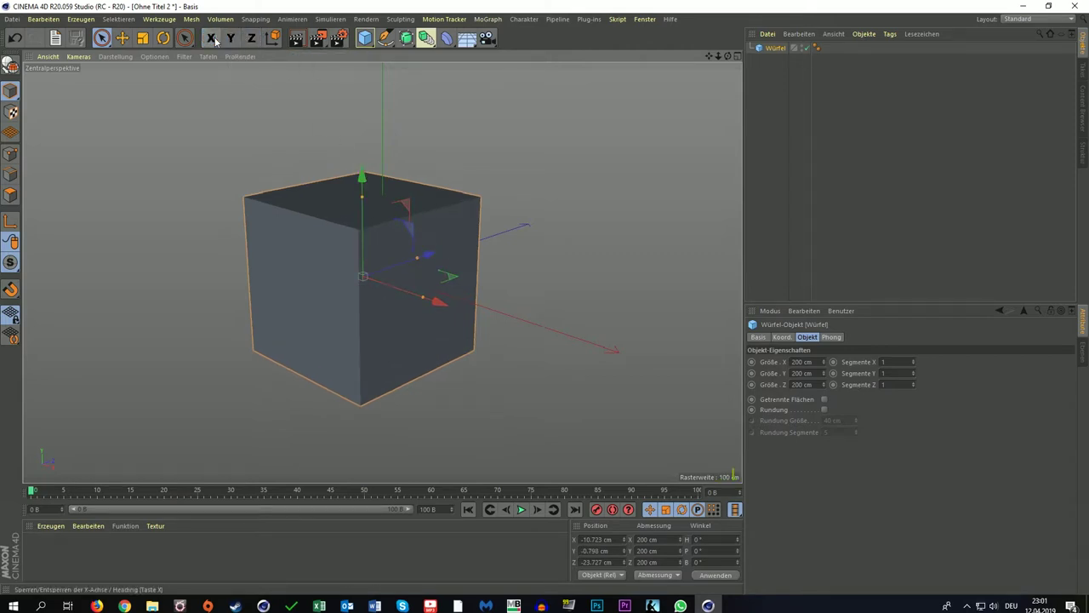
left_click(211, 38)
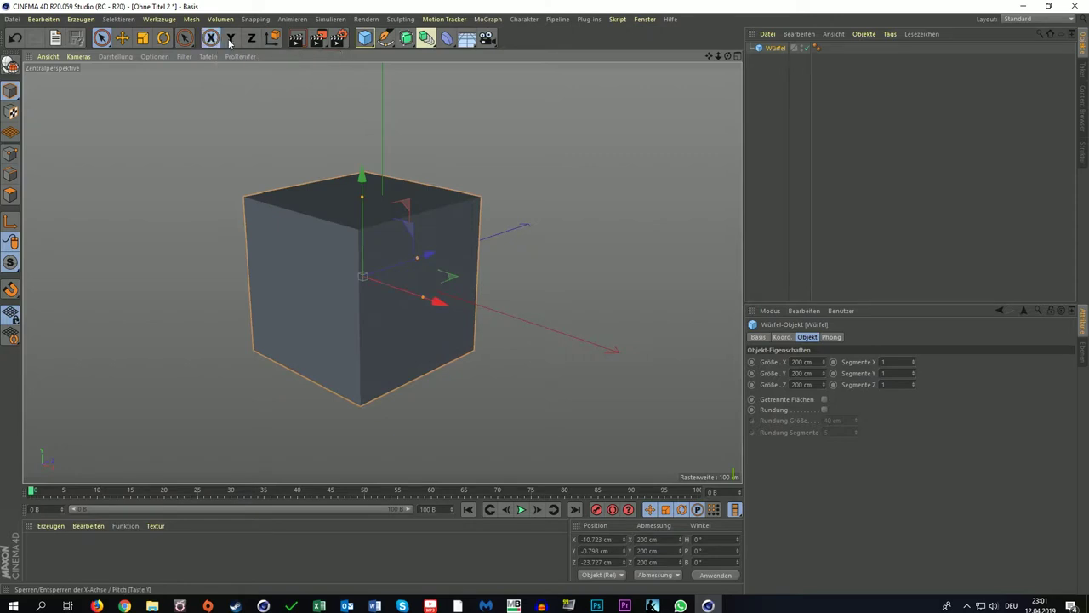
left_click(230, 38)
left_click(251, 39)
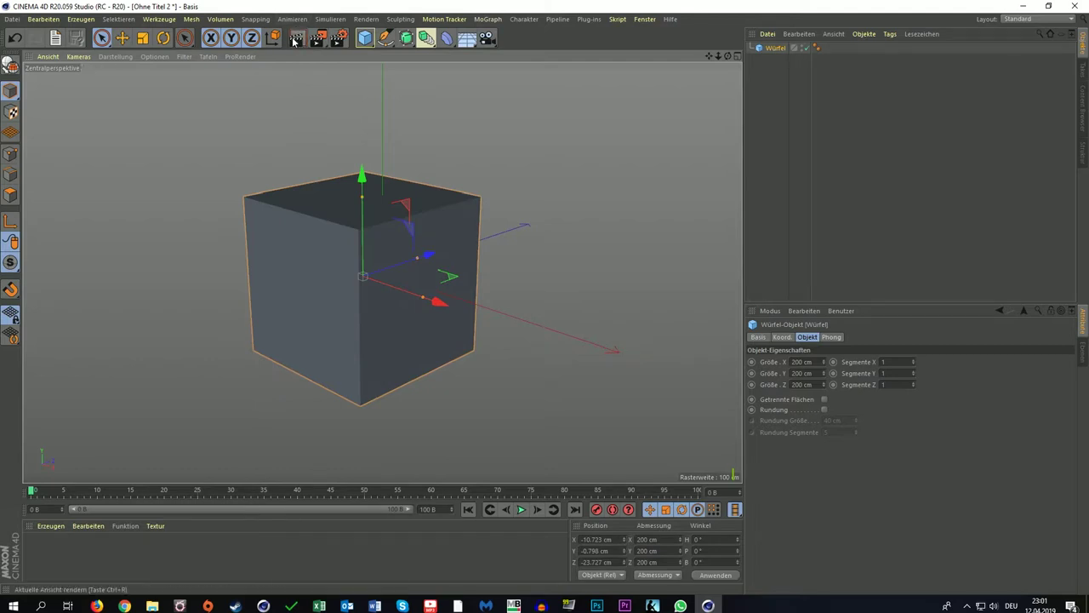
Render the cube in the viewport, then to the Picture Viewer at 1280x720, and show its Filter tab
left_click(297, 38)
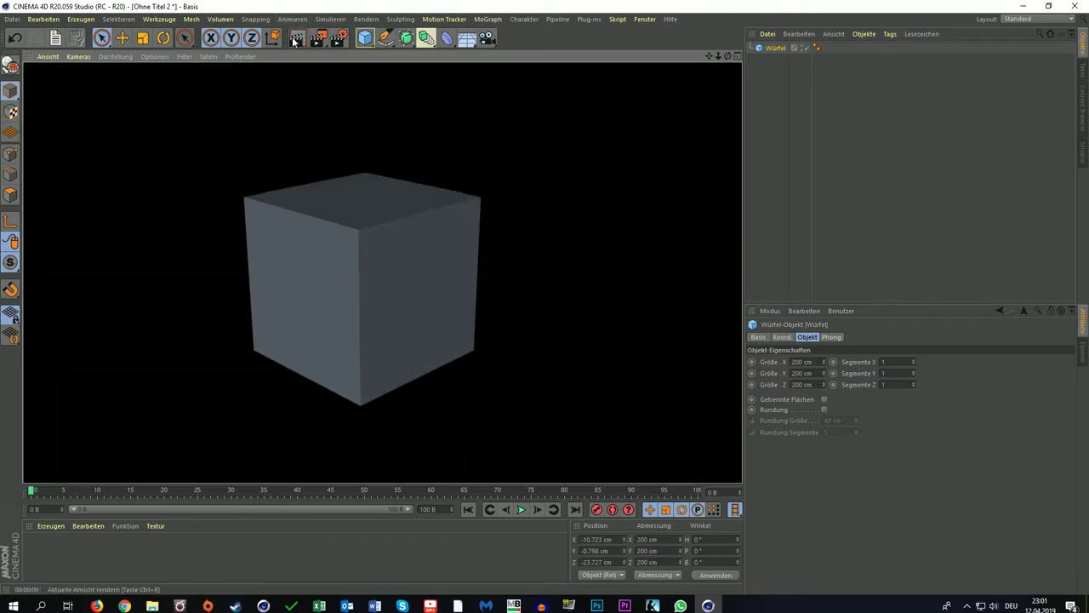
left_click(714, 57)
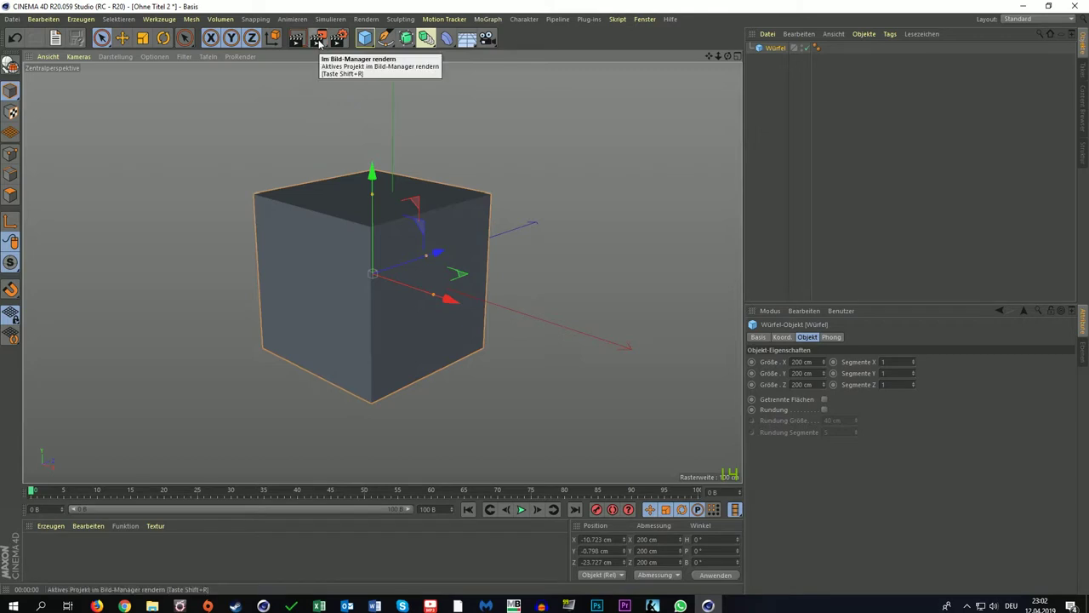
left_click(318, 41)
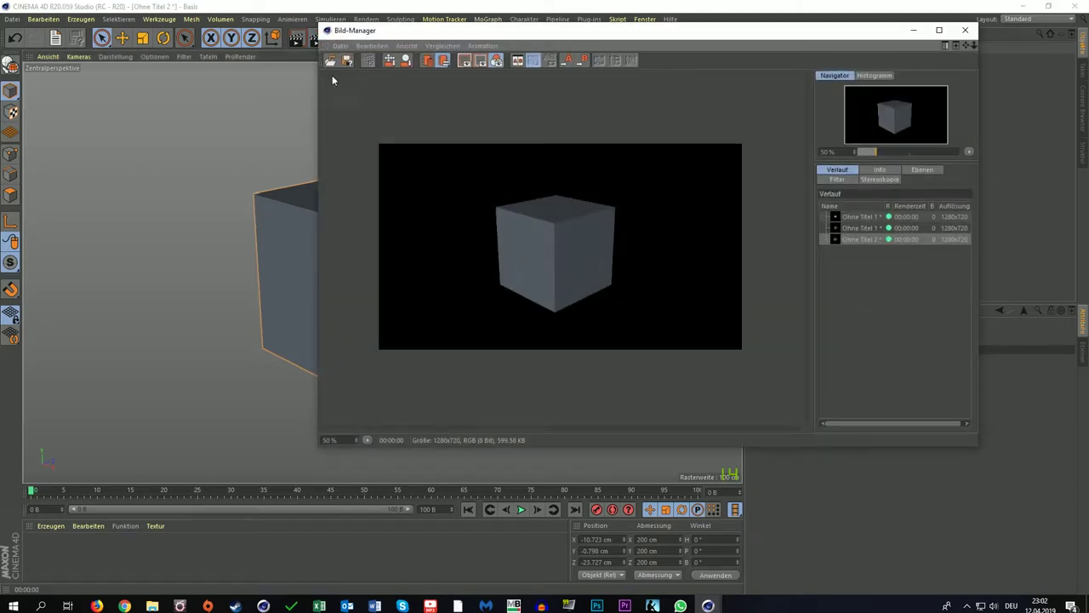
left_click_drag(394, 35, 357, 59)
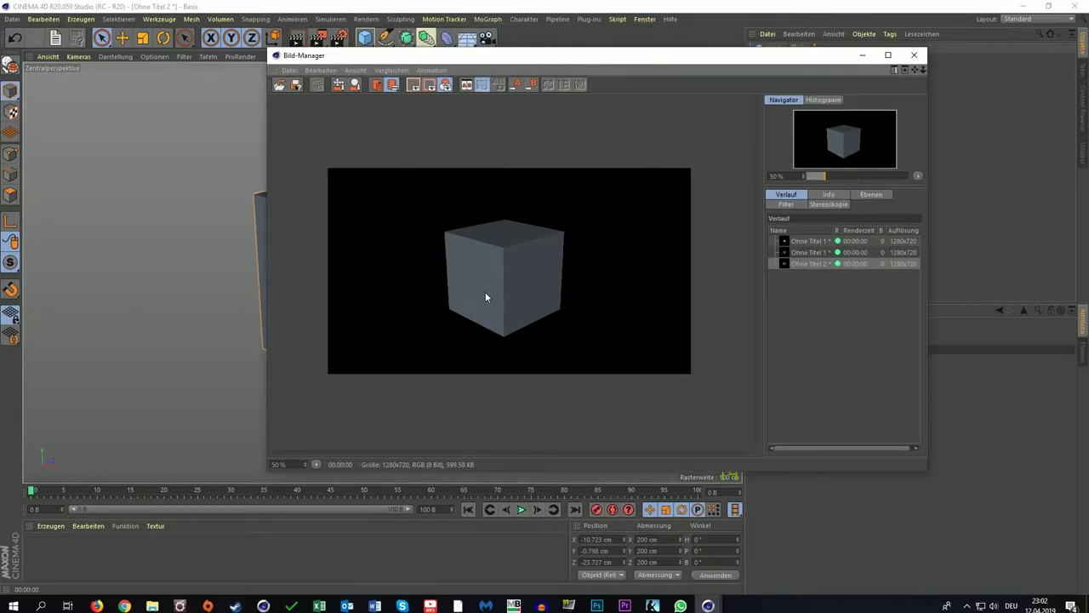
left_click(863, 55)
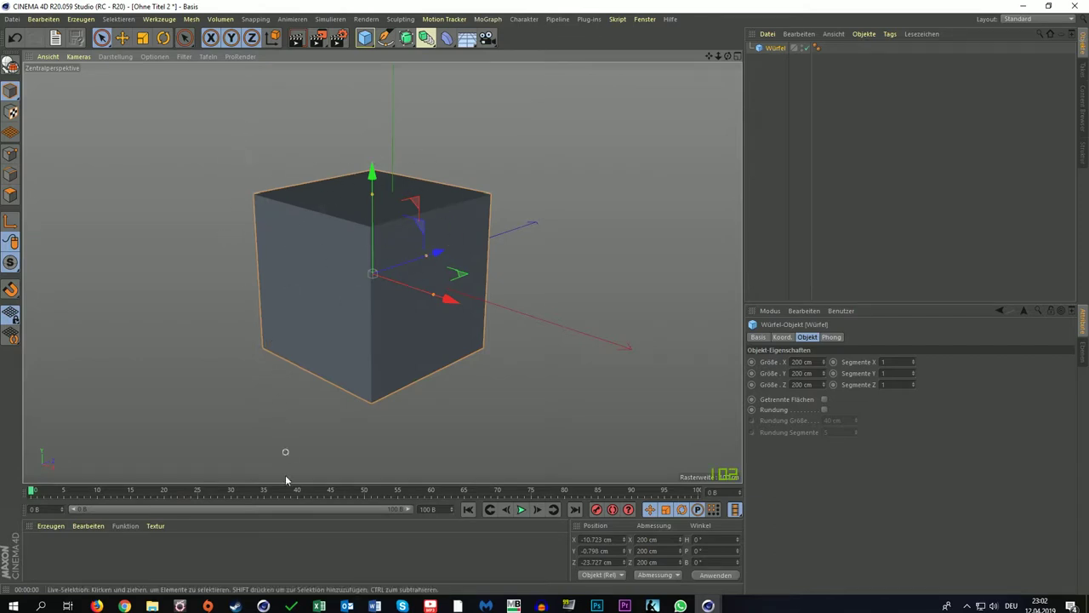
mouse_move(709, 605)
left_click(754, 569)
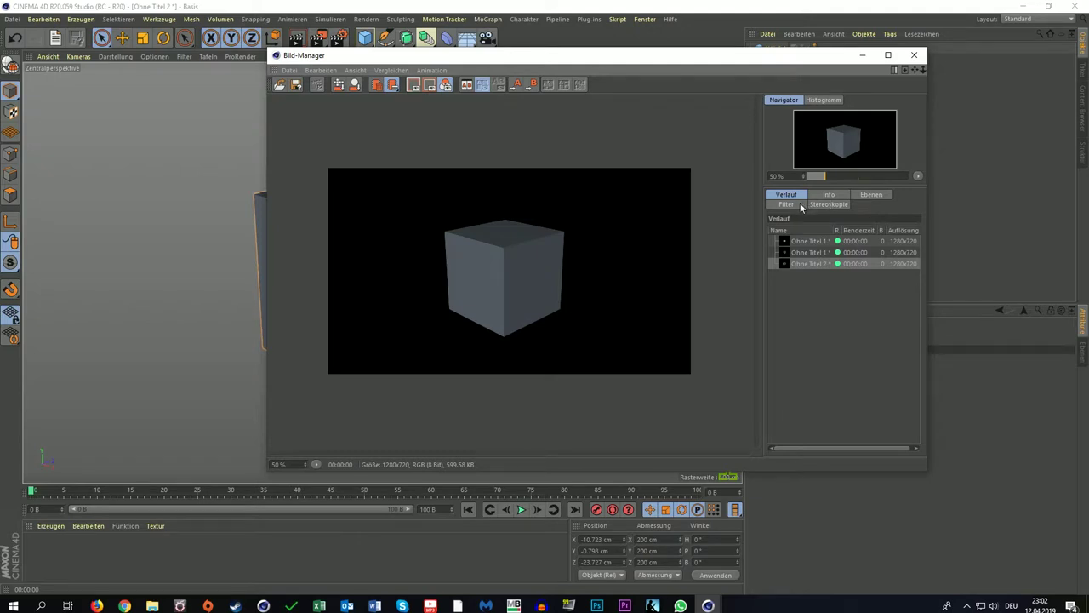
left_click(786, 205)
Enable the Picture Viewer filter, raise Sättigung and Helligkeit, then close the Bild-Manager
left_click(771, 230)
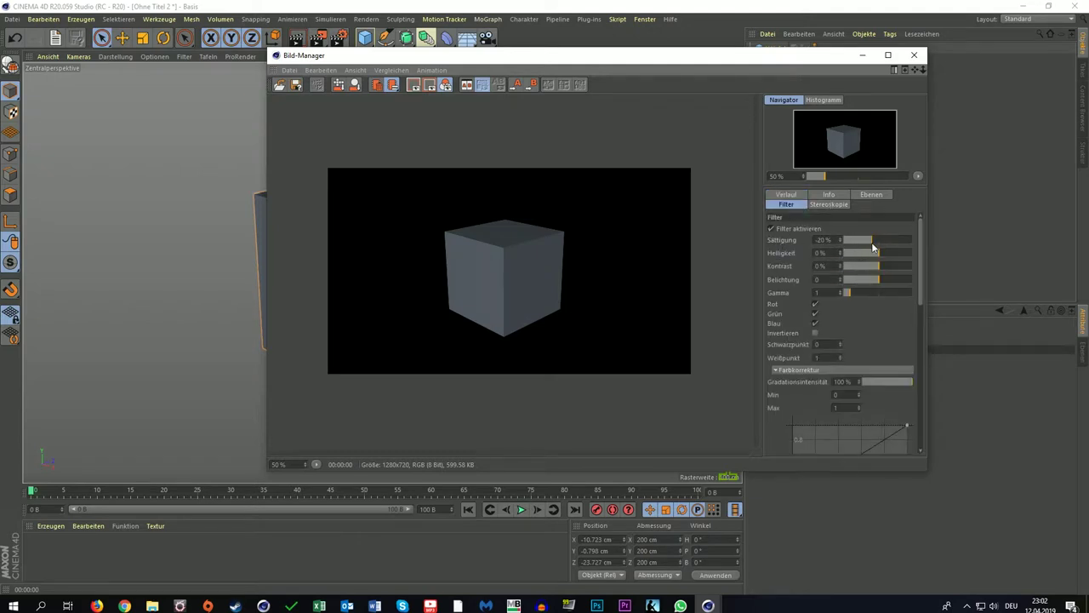
mouse_move(869, 241)
left_mouse_down()
mouse_move(884, 241)
mouse_move(883, 266)
mouse_move(871, 267)
mouse_move(880, 289)
mouse_move(874, 259)
left_mouse_up()
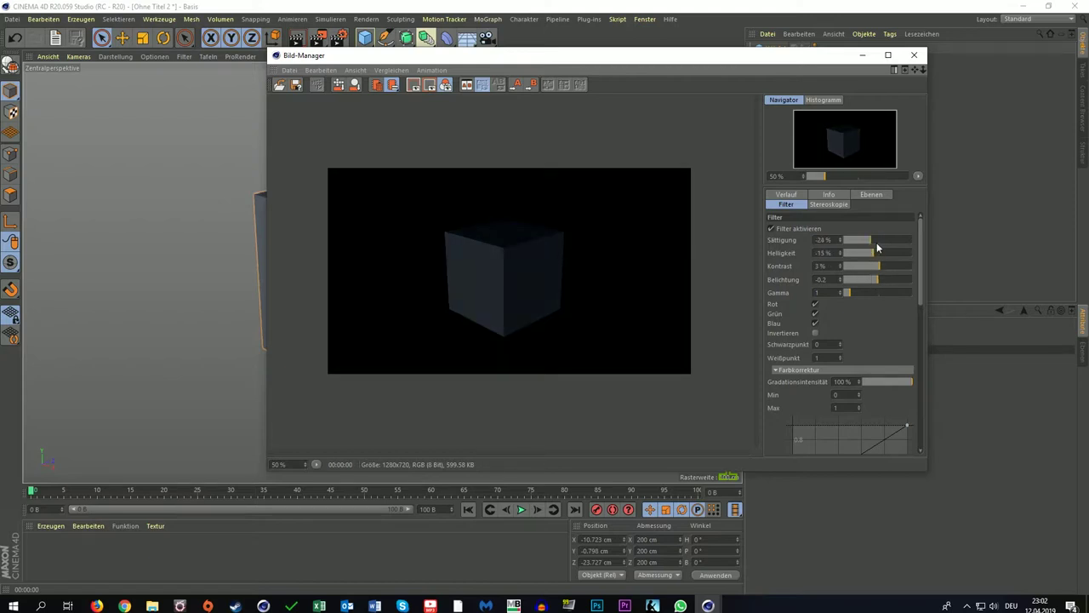
left_click_drag(872, 257, 879, 263)
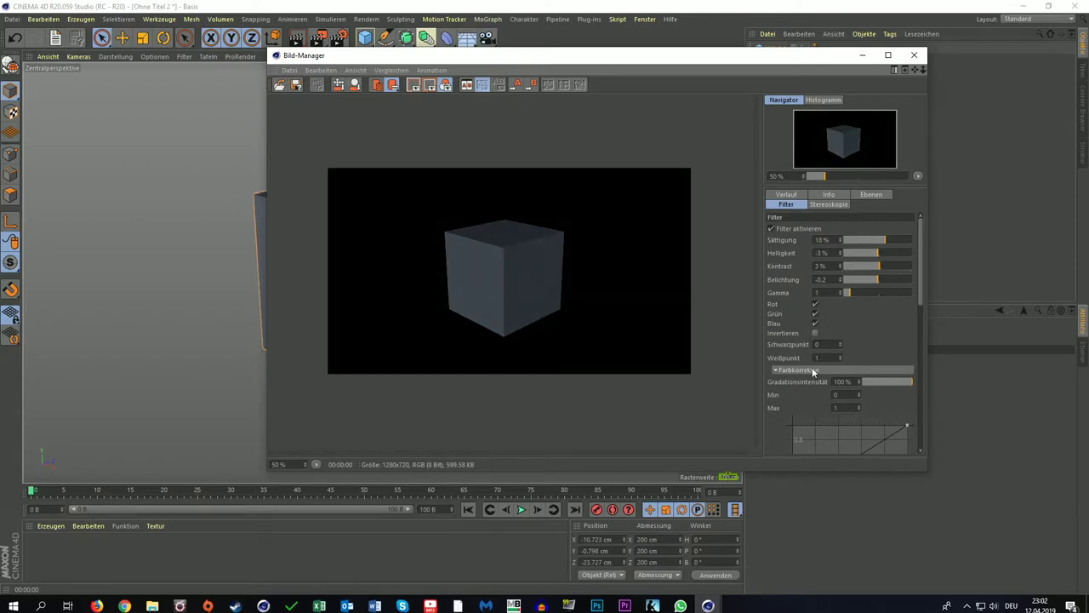
scroll(881, 330, "down", 5)
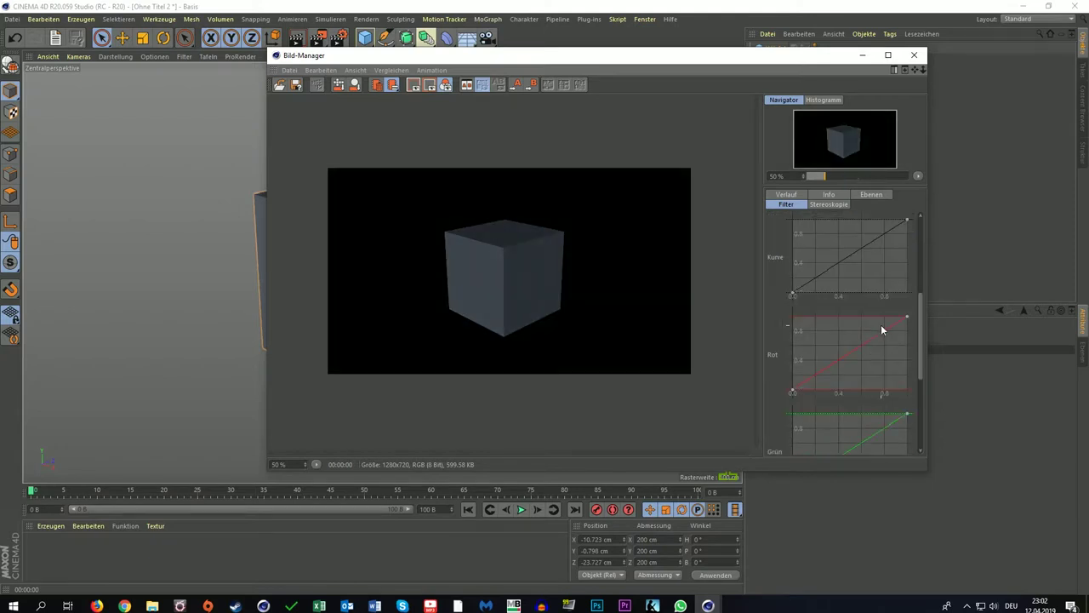
scroll(882, 330, "up", 5)
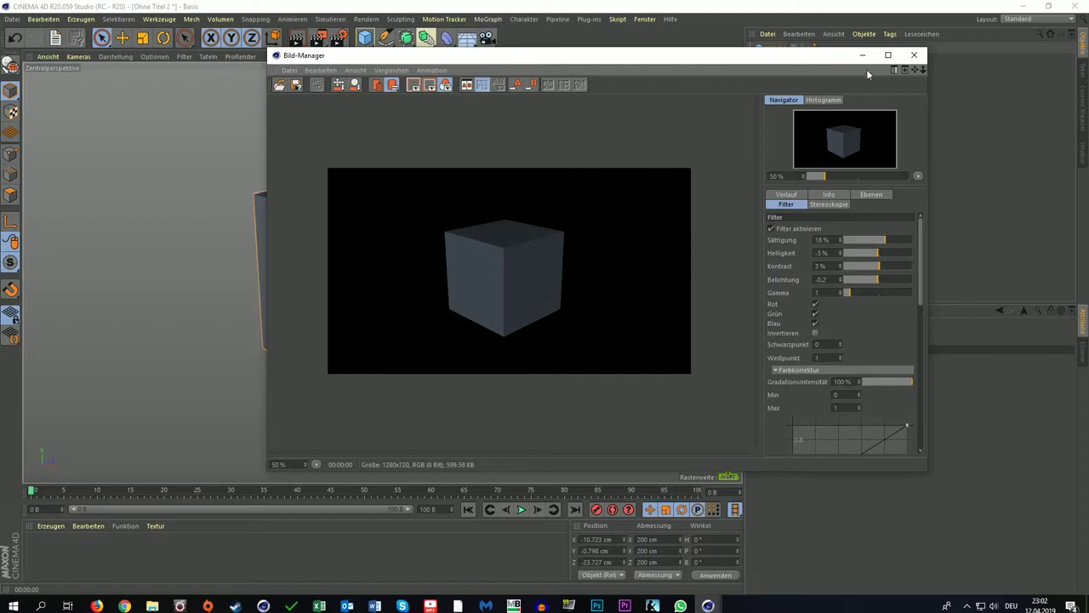
left_click(914, 55)
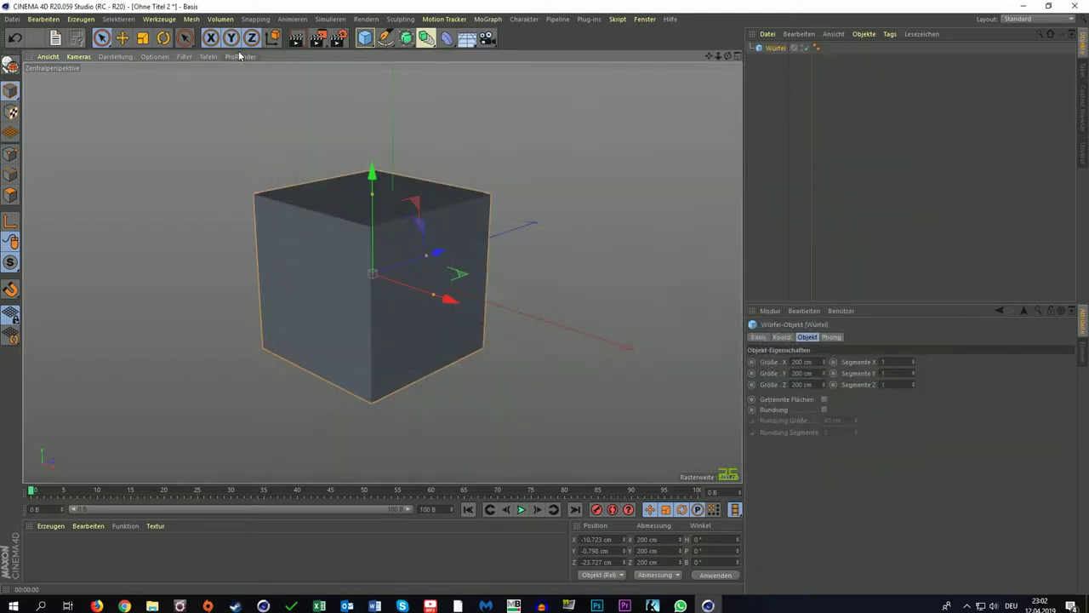
left_click(340, 39)
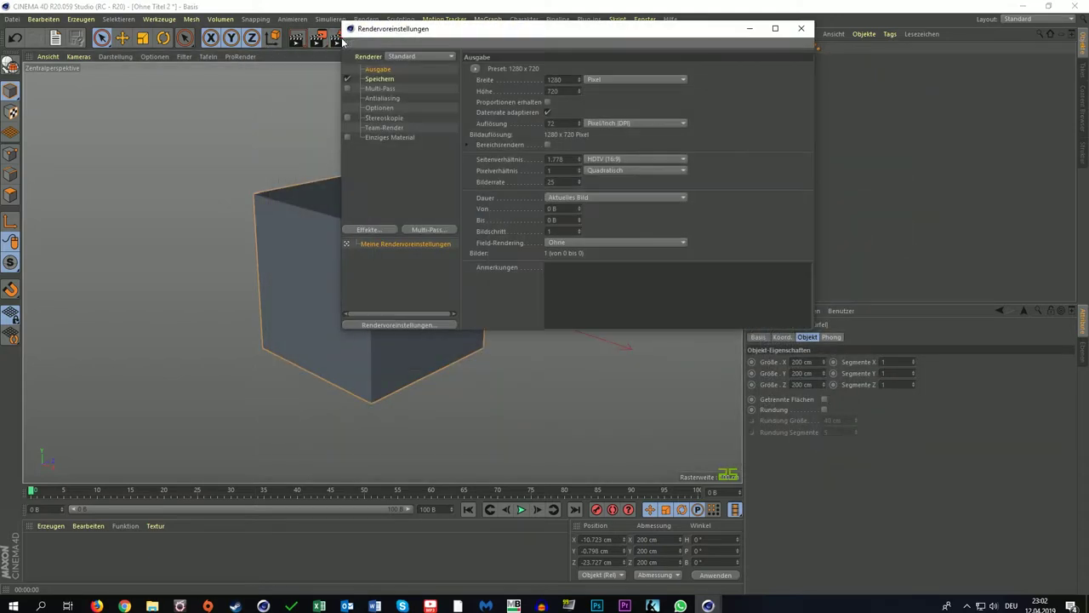
left_click_drag(410, 31, 398, 49)
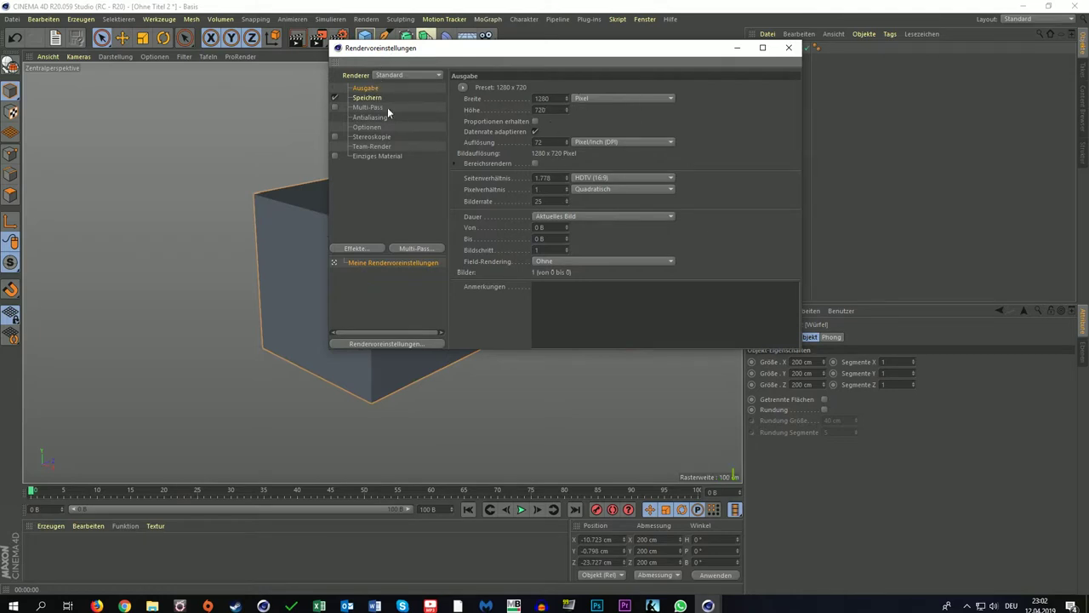
left_click(434, 97)
left_click(528, 121)
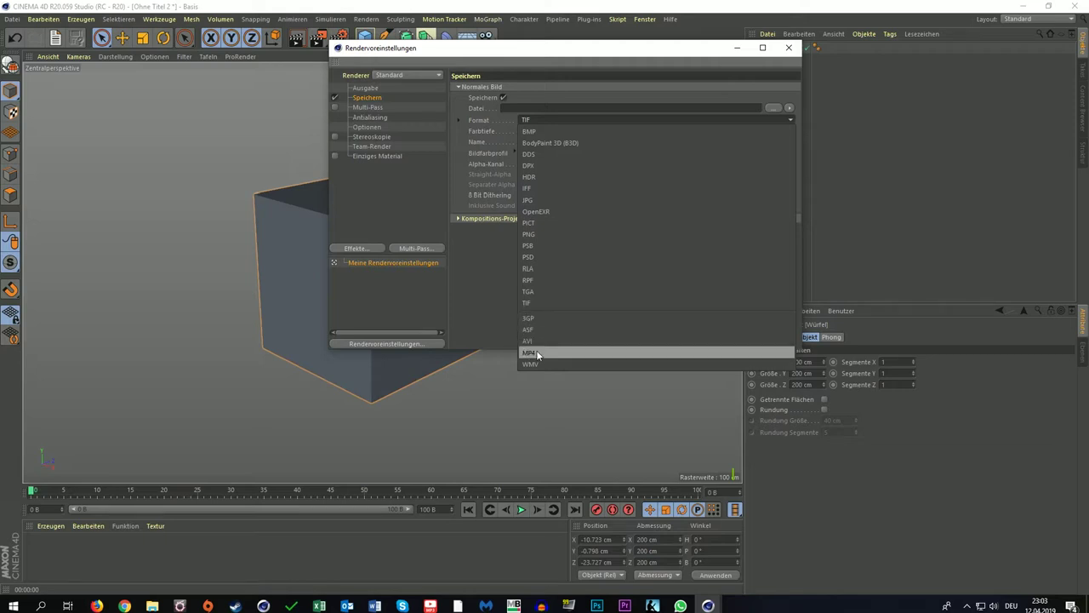
left_click(468, 246)
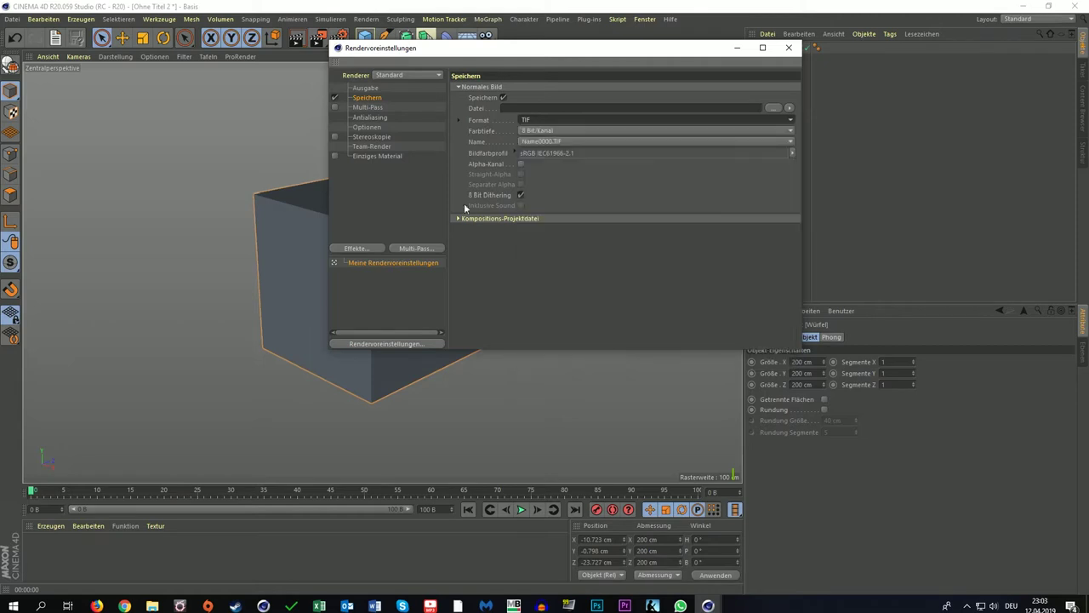
left_click(369, 119)
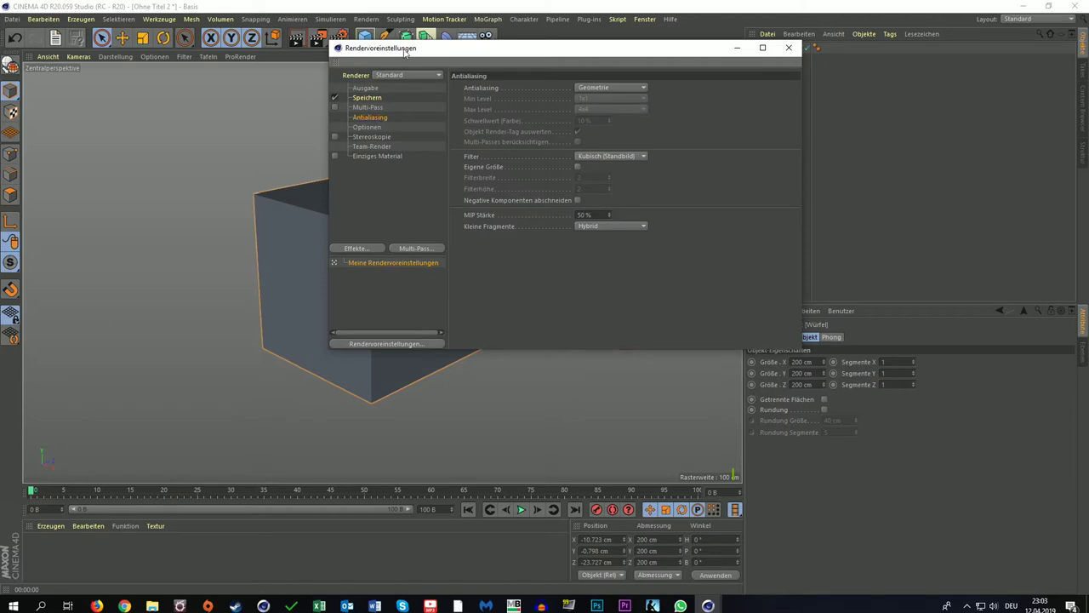
left_click(789, 47)
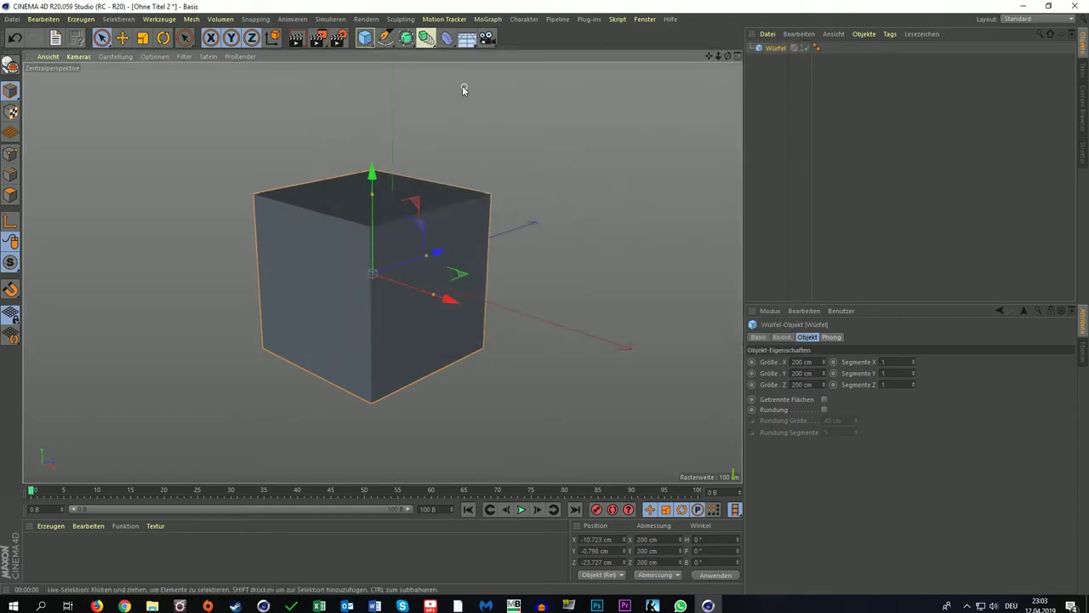
left_click(364, 37)
left_click(364, 37)
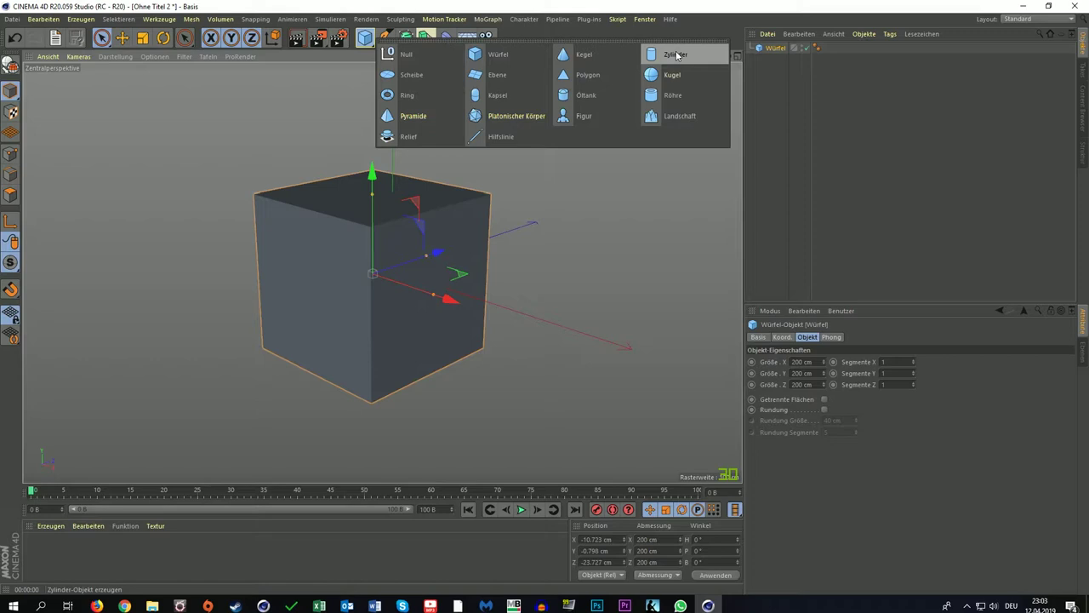
left_click(386, 39)
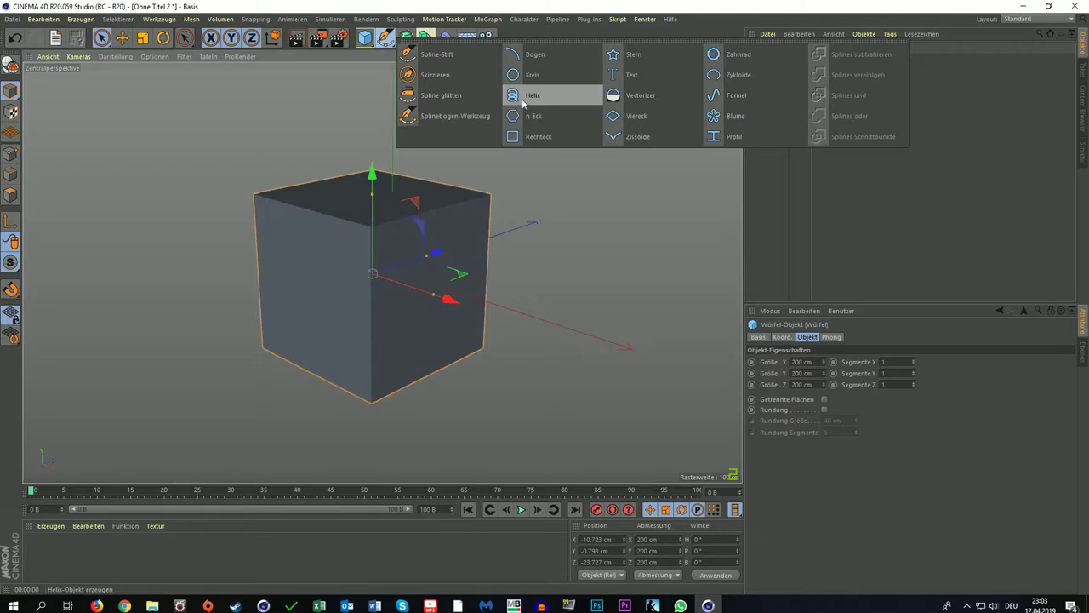
left_click(520, 102)
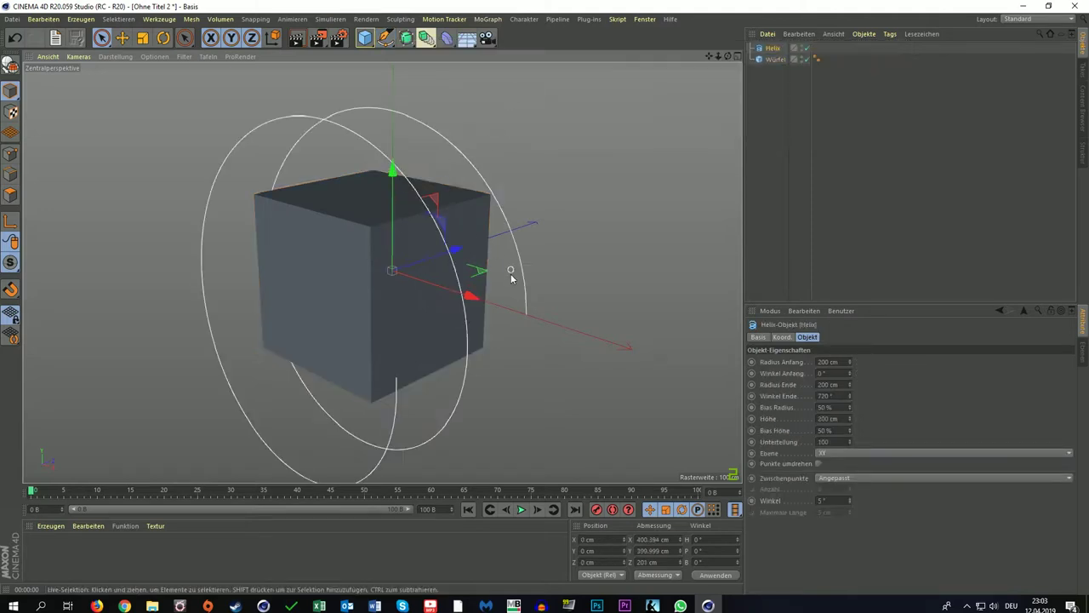
mouse_move(510, 275)
left_mouse_down()
mouse_move(616, 219)
mouse_move(170, 141)
left_mouse_up()
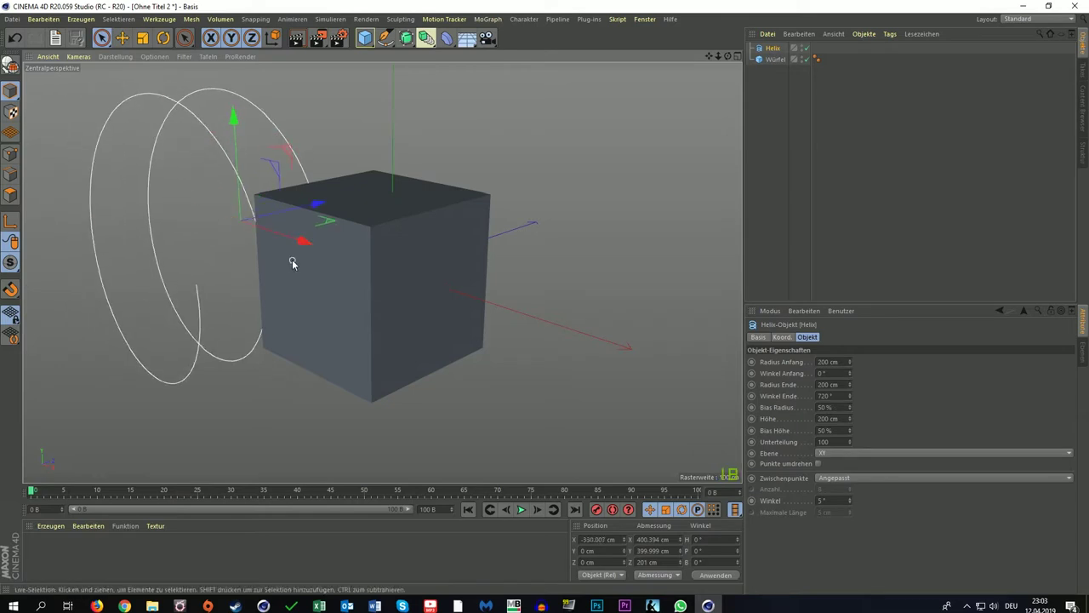
key("Delete")
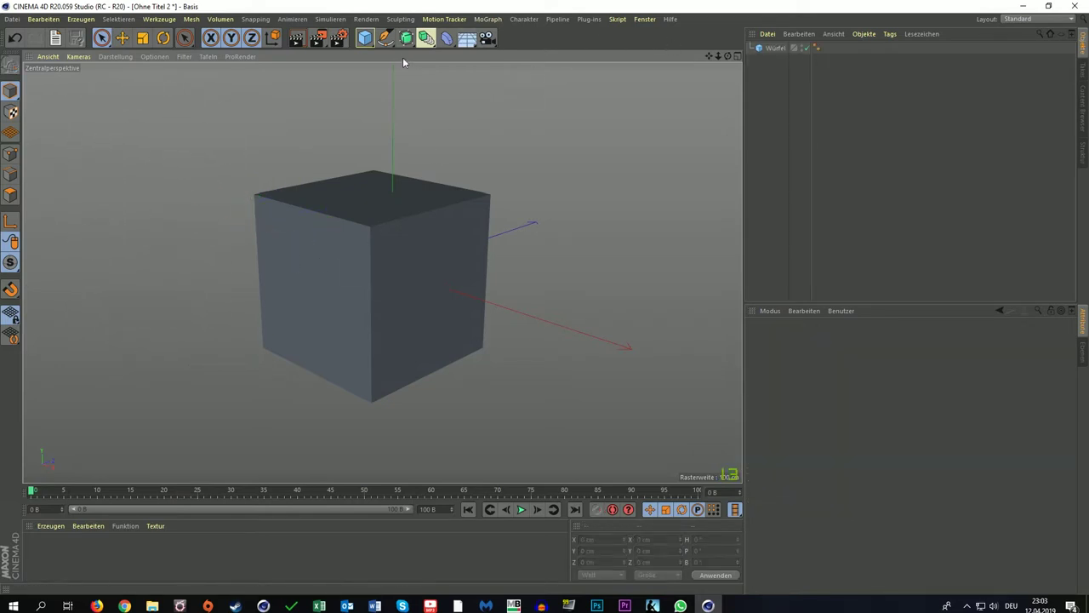
Add a Subdivision Surface and nest the Würfel under it to smooth it into a sphere
left_click(407, 41)
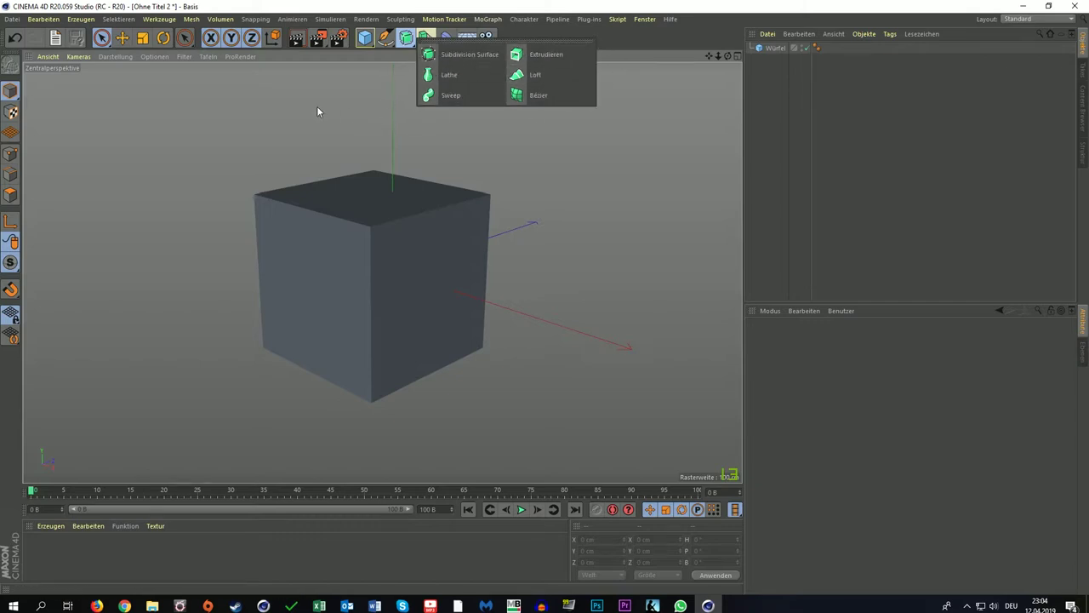
left_click(453, 57)
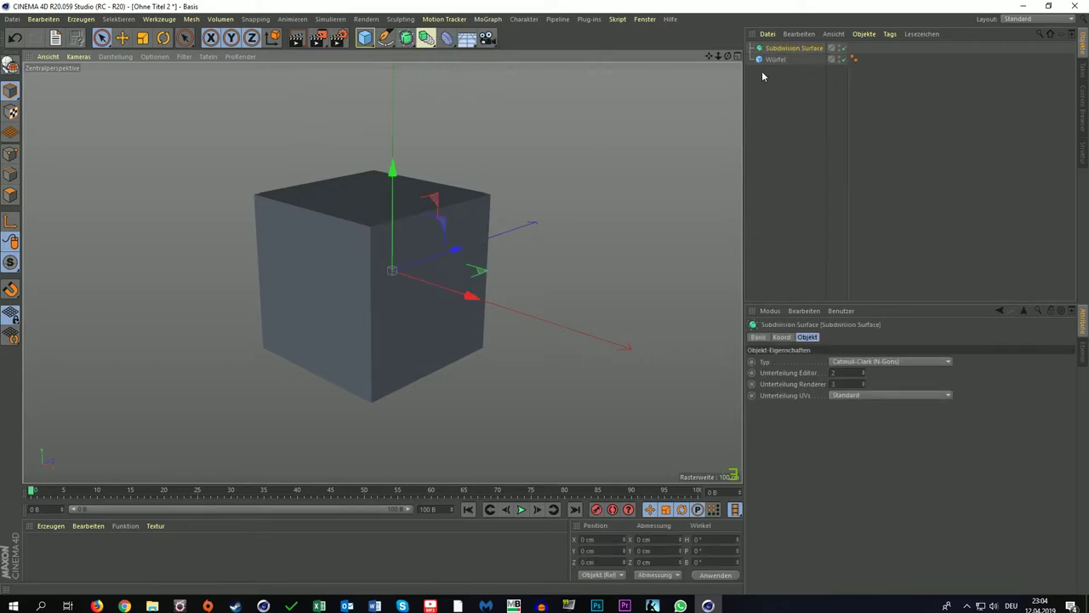
left_click_drag(775, 60, 791, 49)
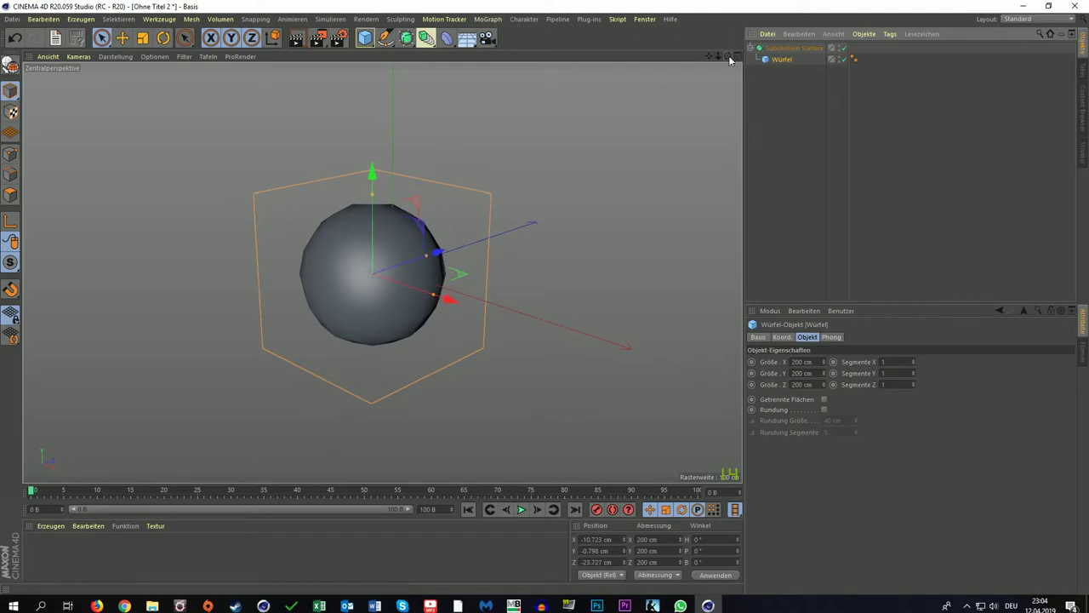
left_click_drag(729, 55, 729, 56)
right_click(254, 145)
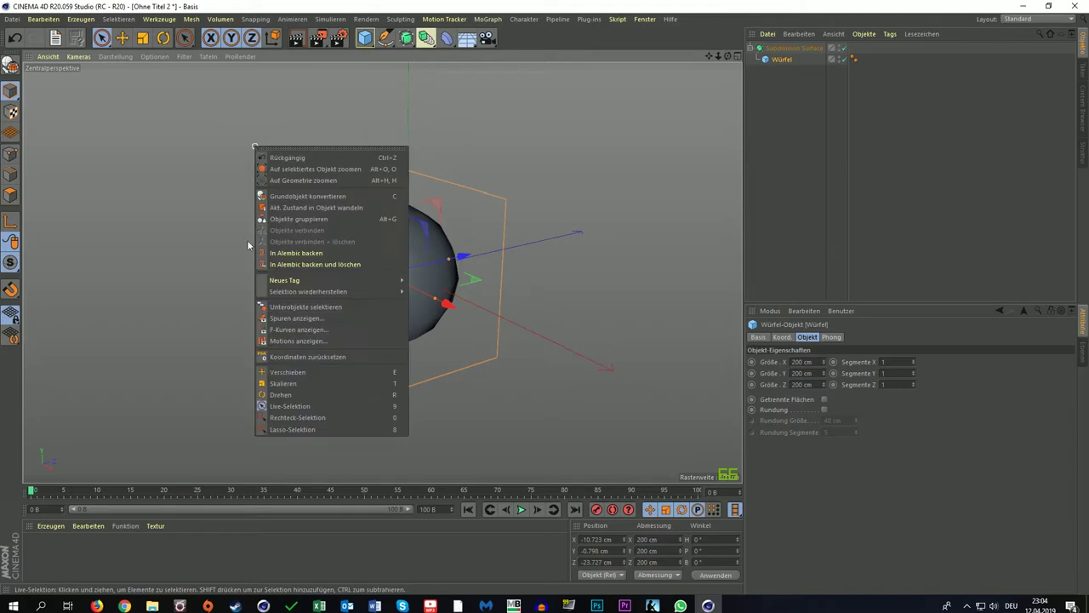
left_click(165, 245)
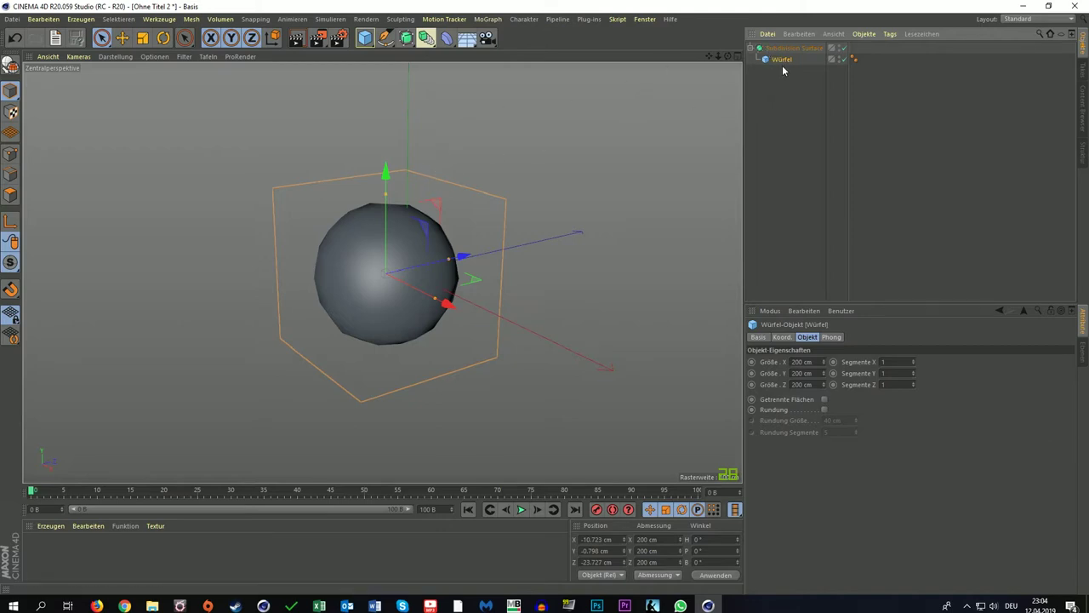
Unnest the Würfel, delete the Subdivision Surface, and show the generator palette with Array, Boole, Instanz
left_click_drag(781, 59, 780, 93)
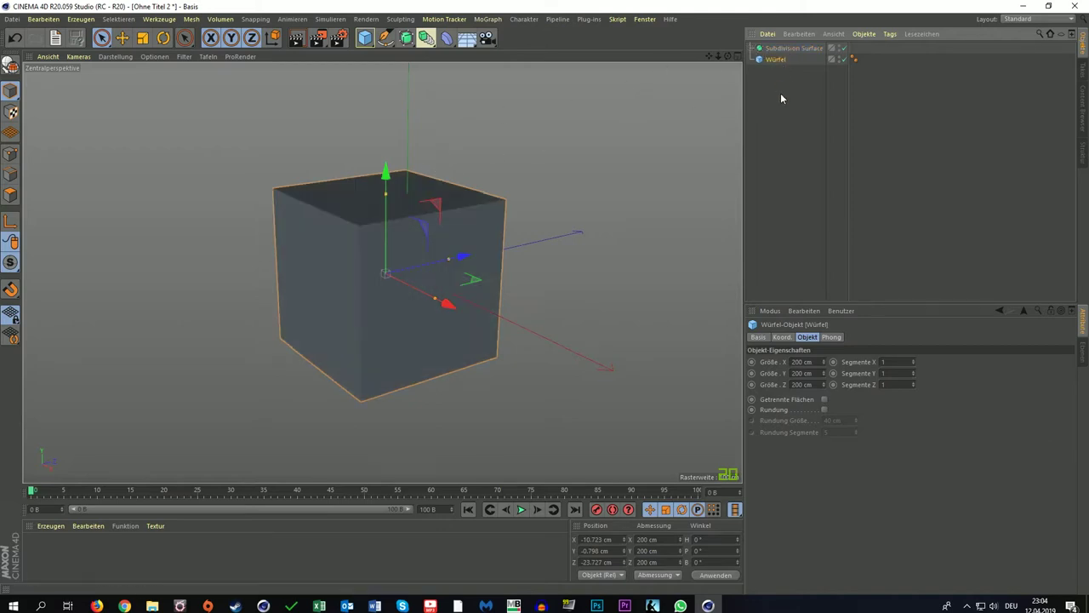
left_click(782, 51)
key("Delete")
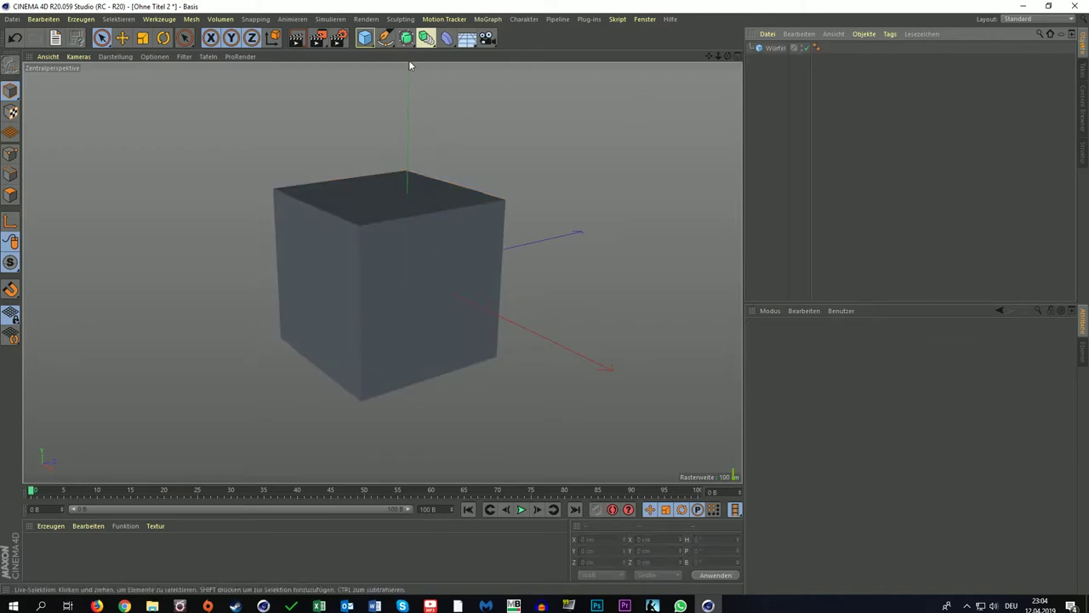
left_click(426, 38)
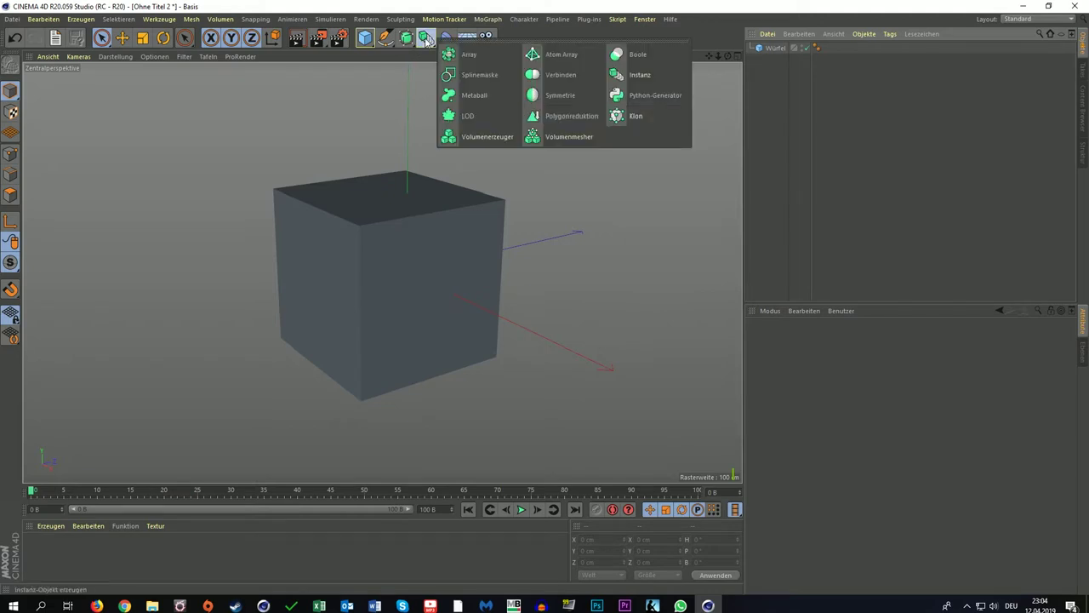
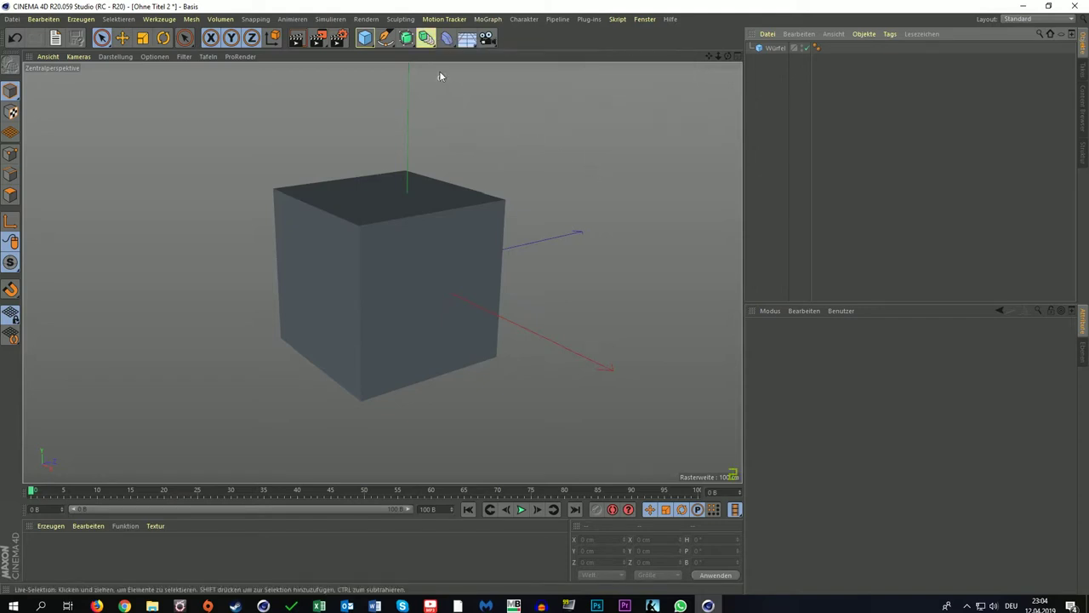
Open the Biegen deformer palette in the top toolbar to browse the available deformers
left_click(449, 39)
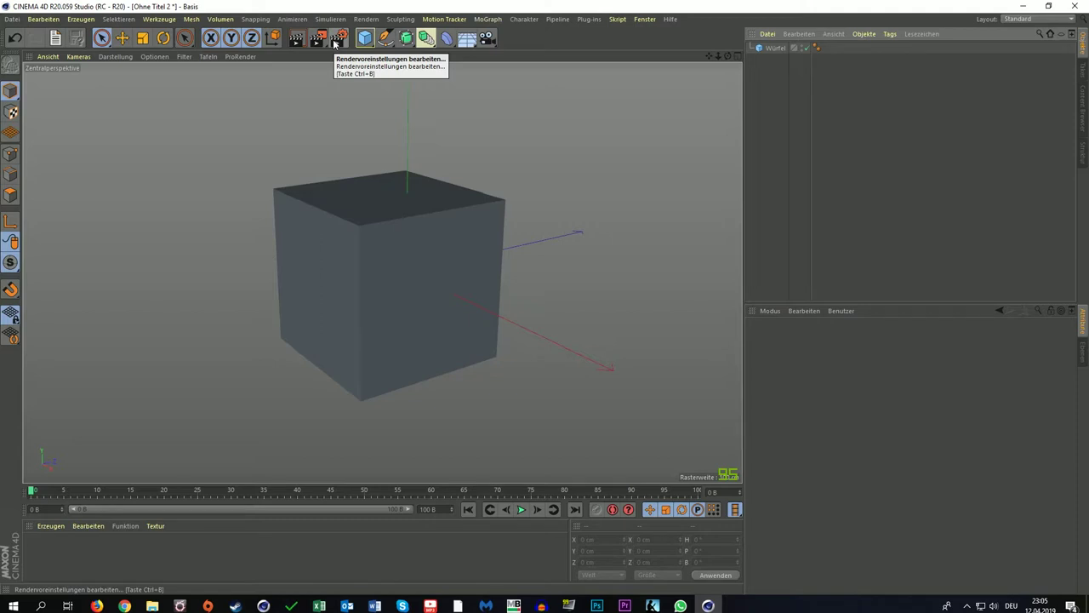
left_click(448, 40)
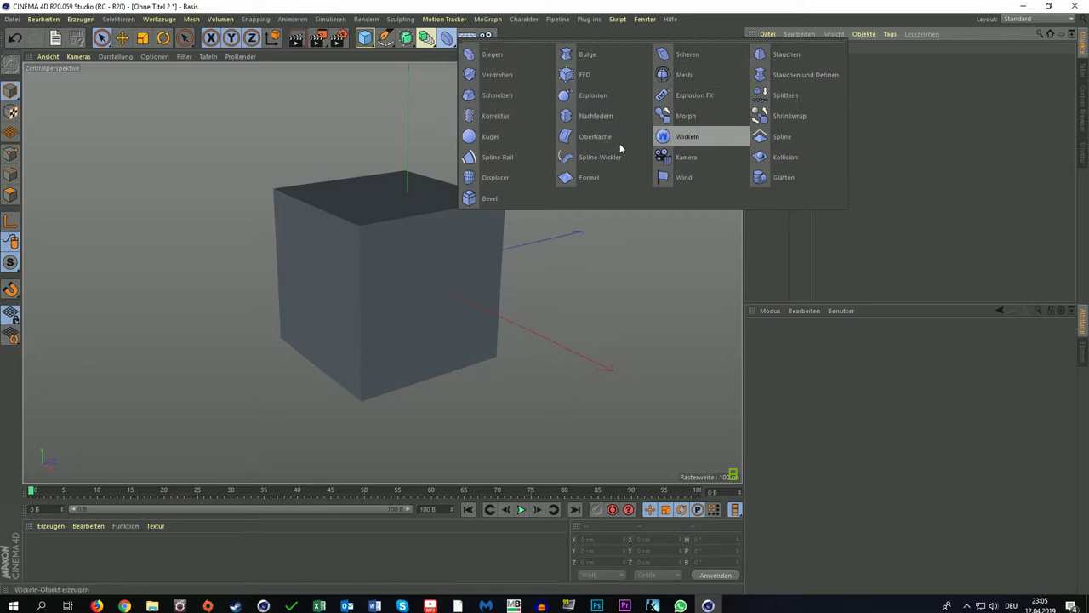
Add a Boden floor object and drag it down below the cube
left_click_drag(467, 37, 634, 64)
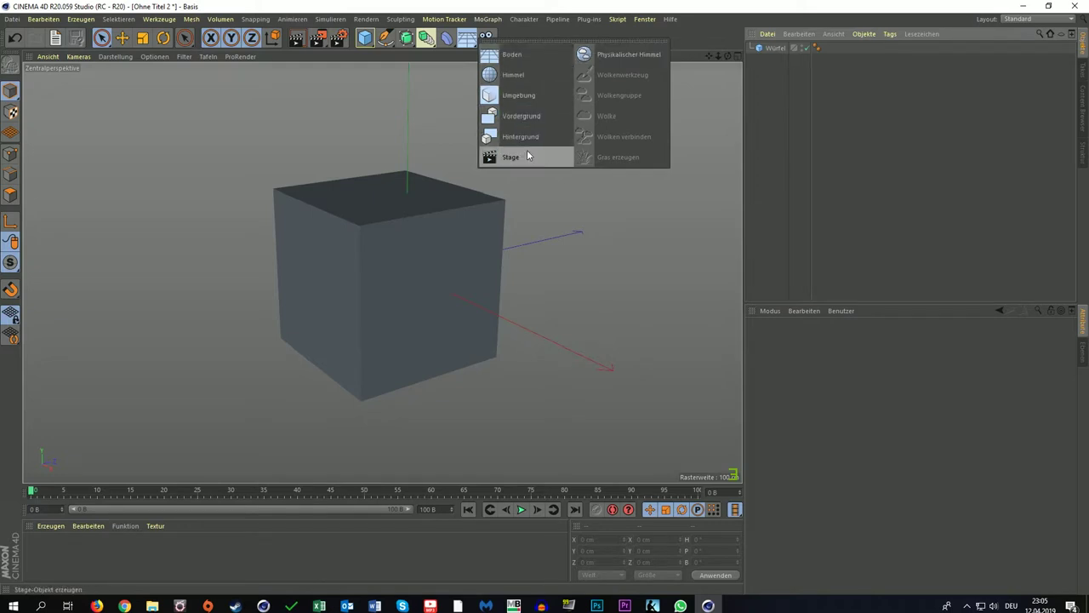
left_click(523, 56)
left_click_drag(408, 177, 419, 248)
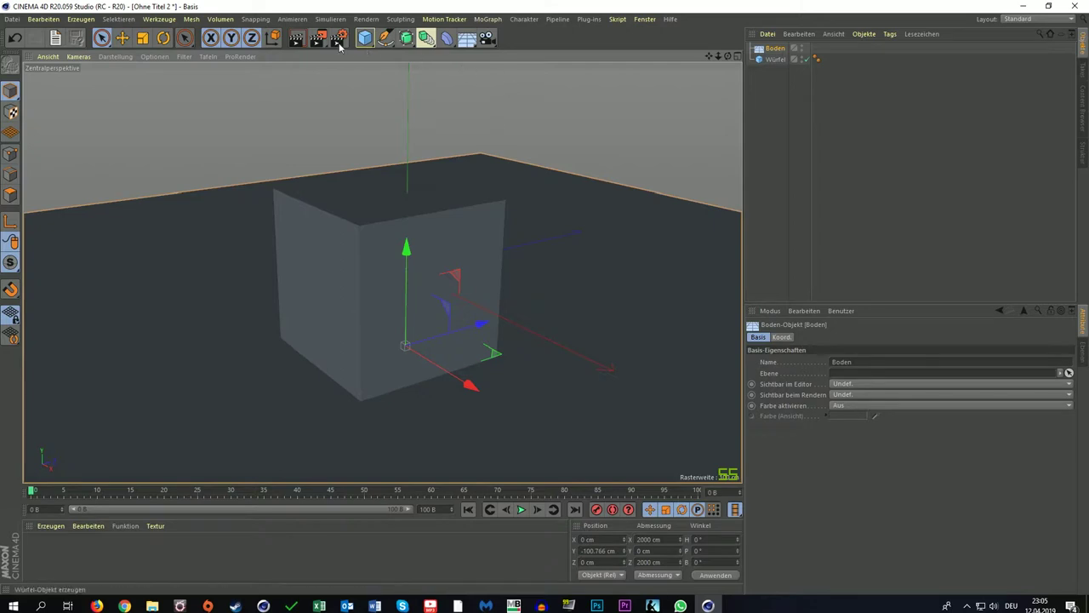
Render a quick preview of the scene, clear it, and delete the Boden floor
left_click(296, 37)
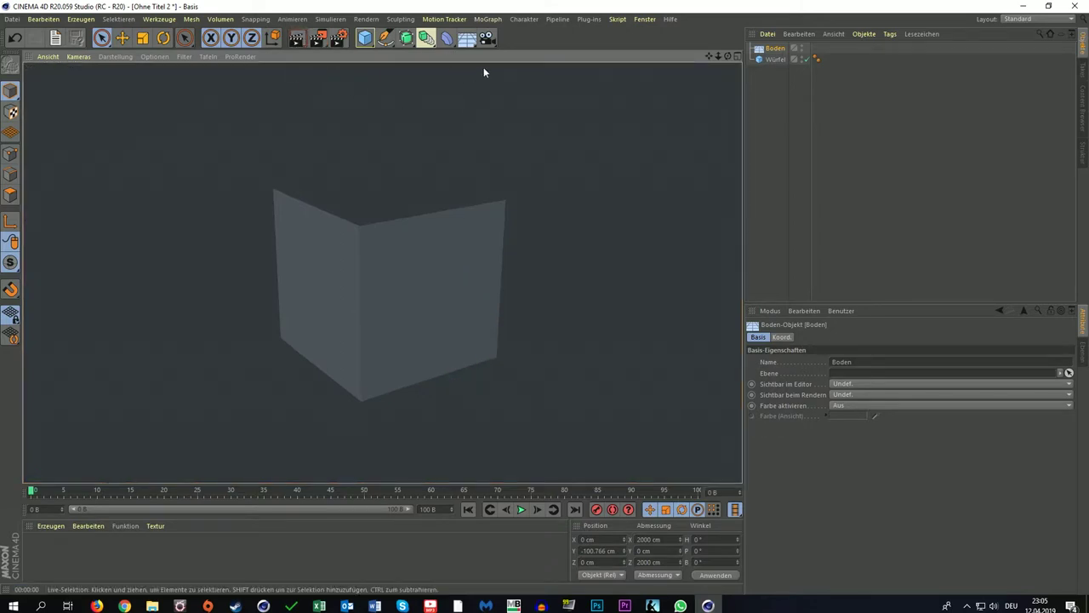
left_click(711, 56)
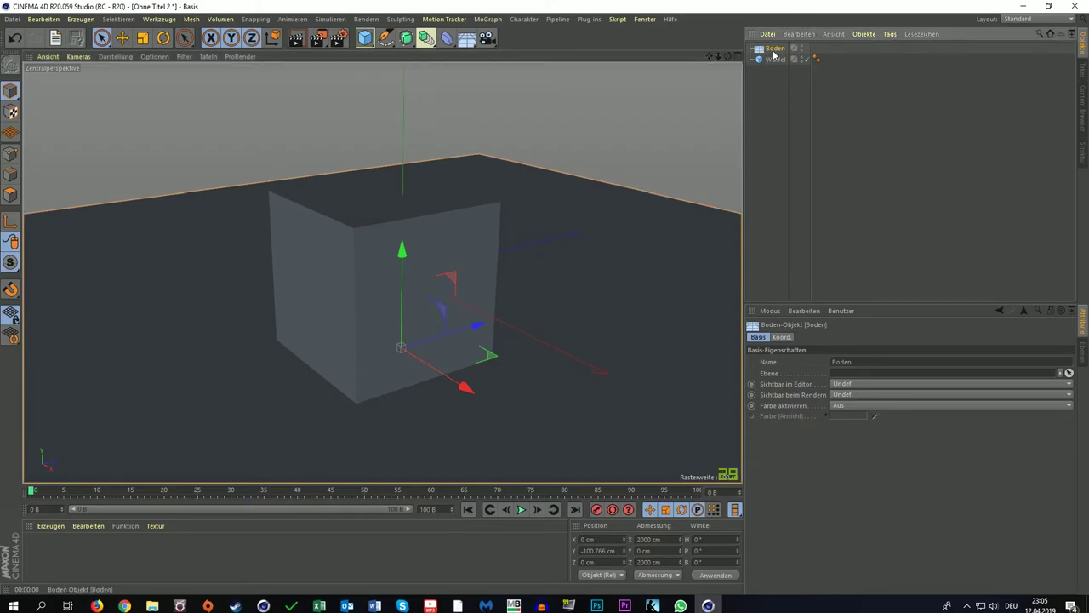
key("Delete")
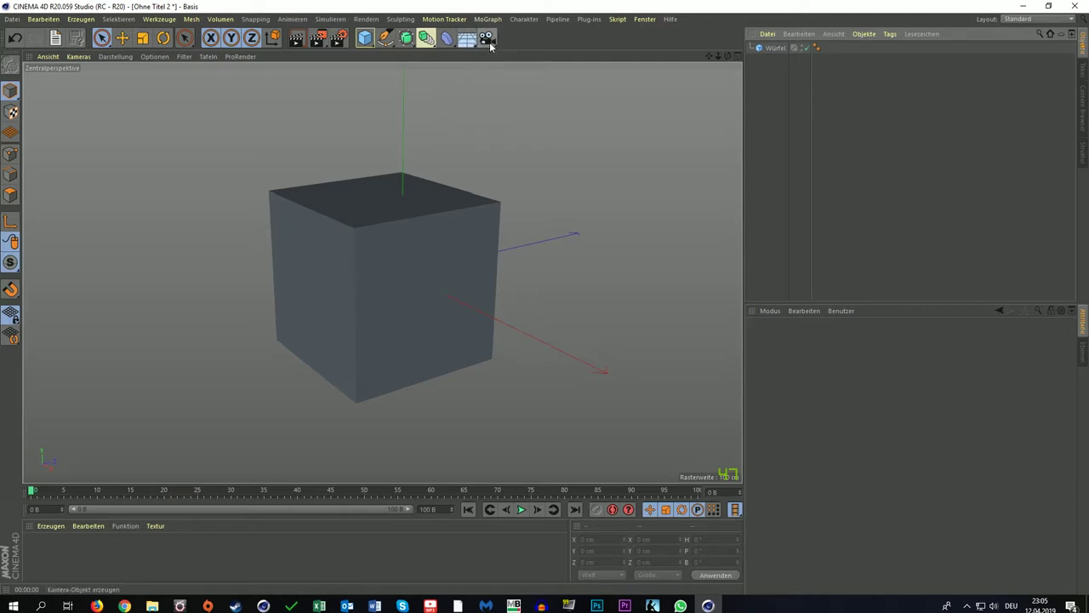
left_click(490, 44)
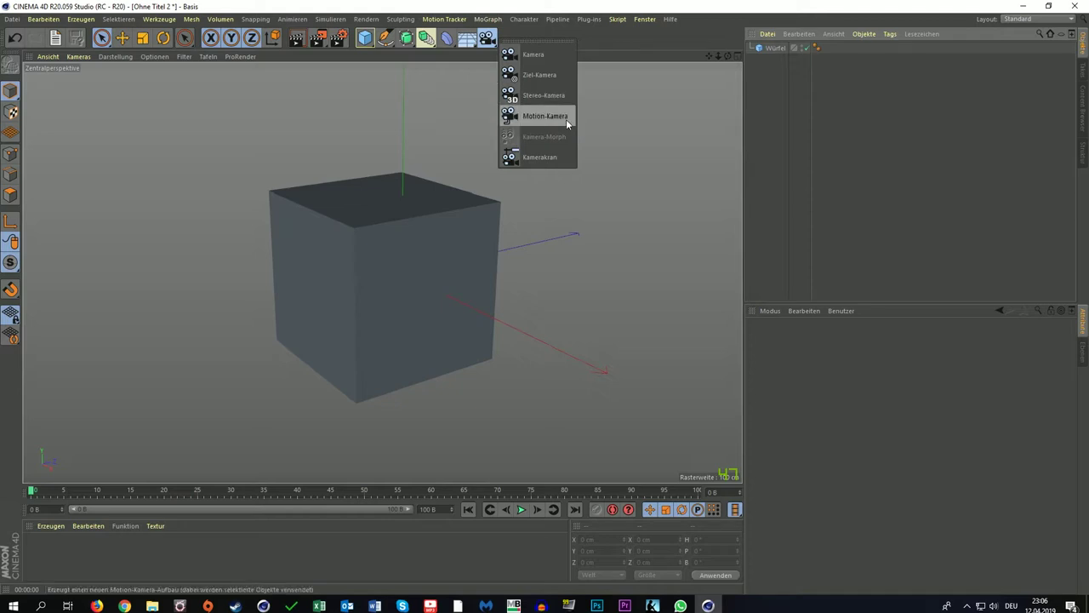
left_click(632, 121)
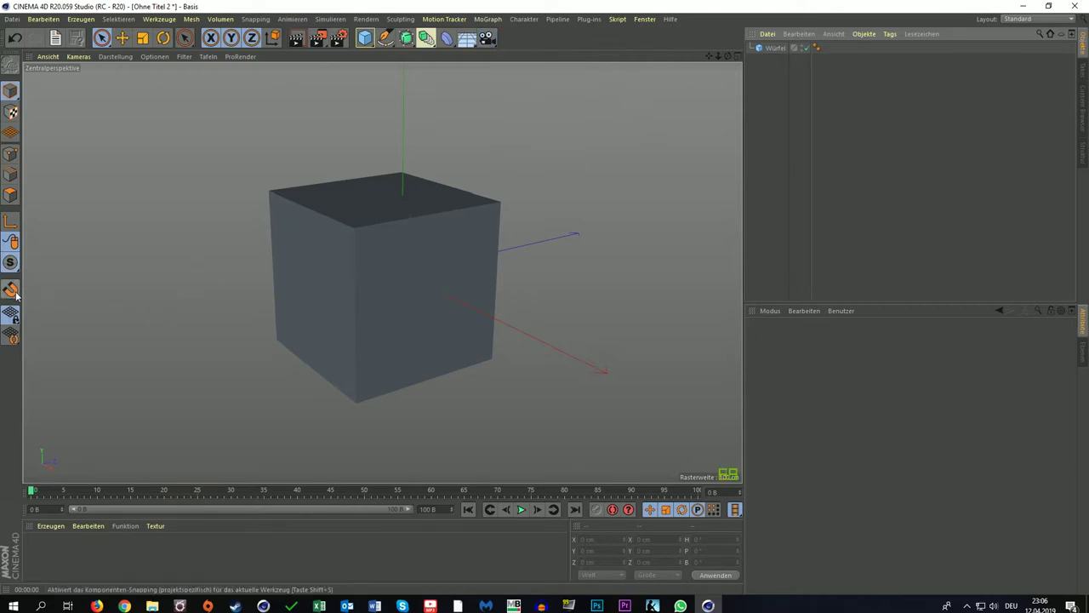
Select the cube and shift its axis using Achse bearbeiten, then turn axis editing off
left_click(12, 223)
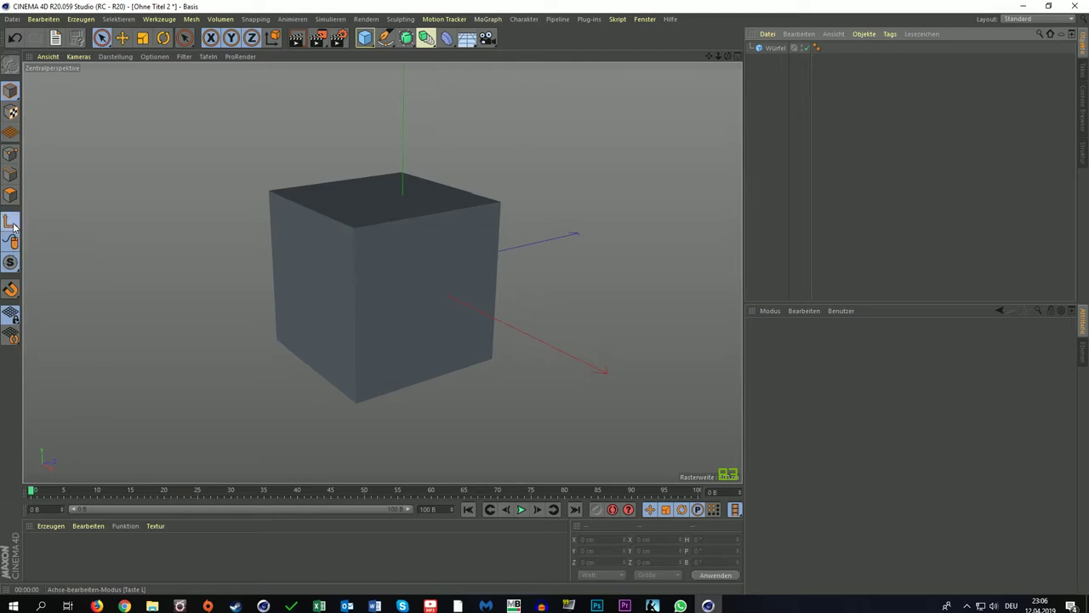
left_click(122, 37)
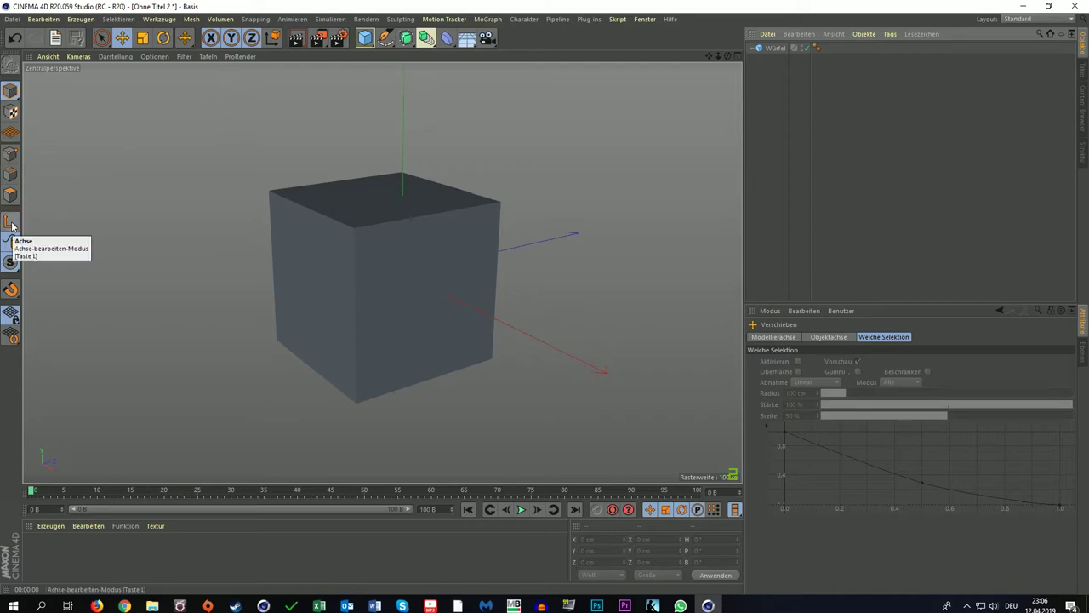
left_click(770, 49)
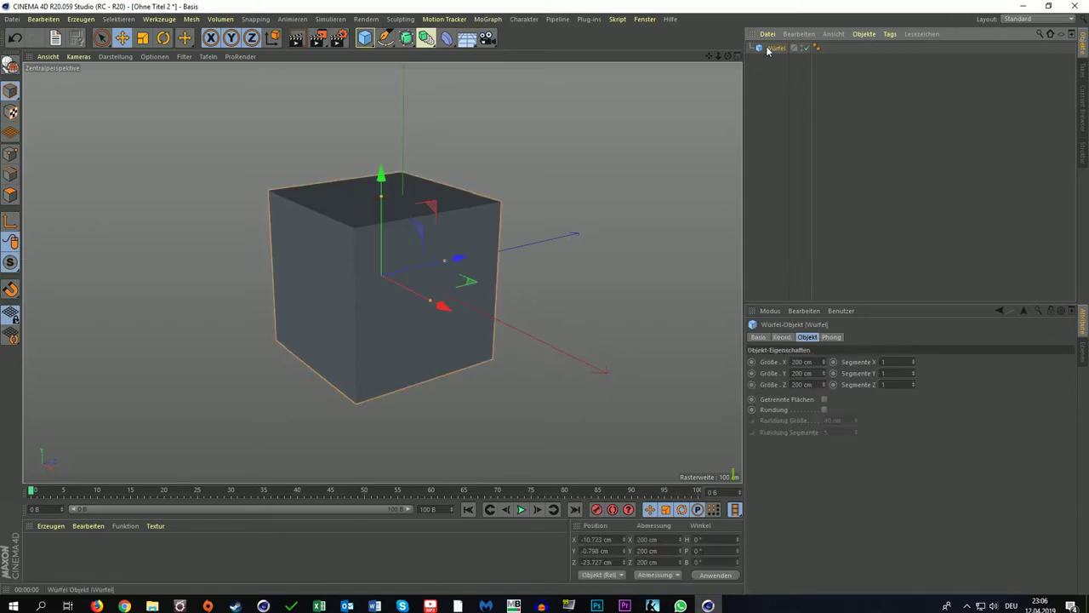
left_click(11, 222)
mouse_move(457, 258)
left_mouse_down()
mouse_move(423, 276)
mouse_move(485, 252)
left_mouse_up()
left_click(11, 222)
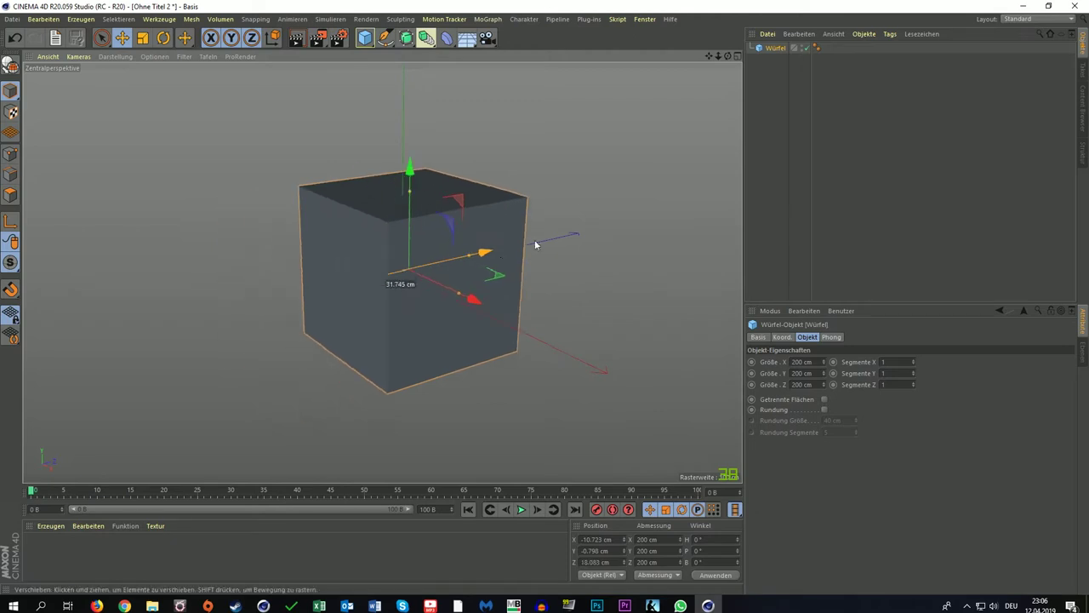
Convert the cube to an editable polygon object and move it down to Y −104.8 cm
key("c")
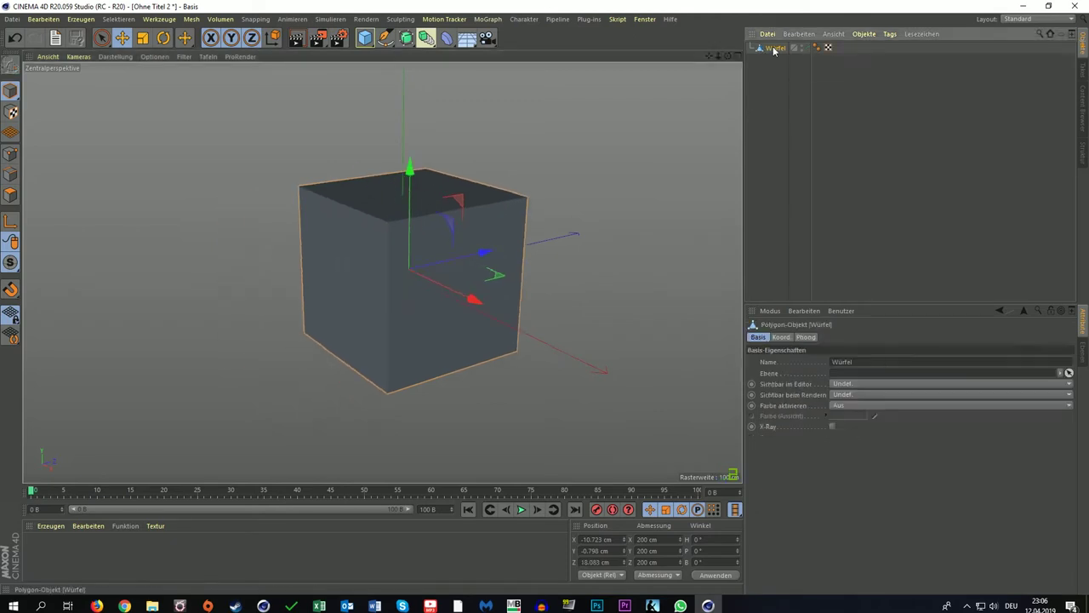
mouse_move(487, 250)
left_mouse_down()
mouse_move(468, 269)
mouse_move(478, 258)
mouse_move(325, 240)
mouse_move(508, 131)
mouse_move(601, 92)
mouse_move(357, 178)
mouse_move(222, 202)
mouse_move(206, 212)
mouse_move(279, 191)
mouse_move(204, 217)
mouse_move(301, 183)
mouse_move(401, 169)
mouse_move(381, 267)
mouse_move(521, 242)
mouse_move(454, 257)
left_mouse_up()
mouse_move(358, 186)
left_mouse_down()
mouse_move(358, 246)
mouse_move(382, 273)
left_mouse_up()
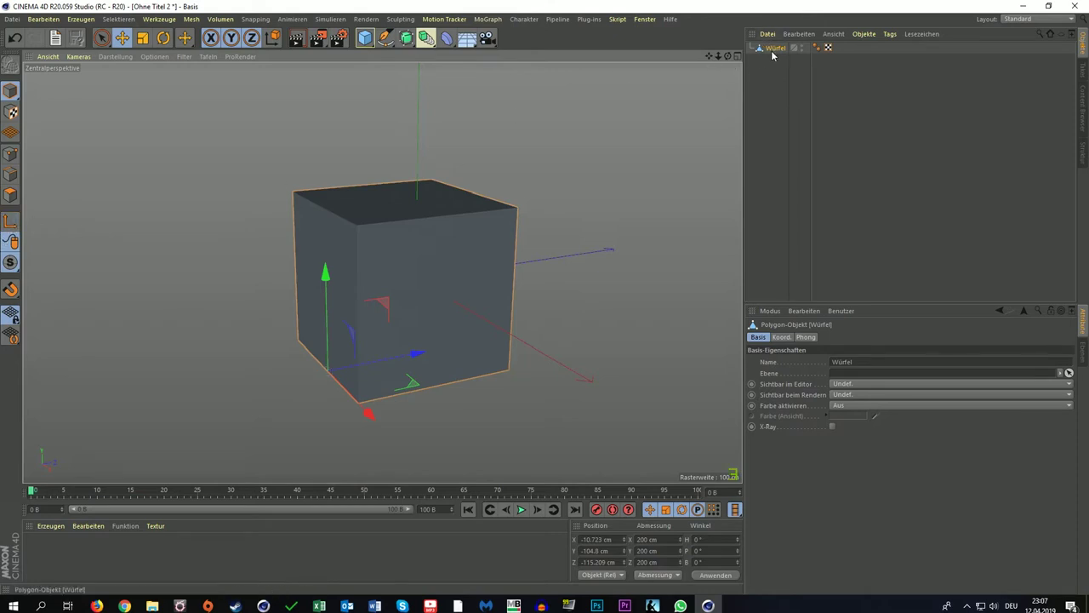
Delete the cube, then cycle through Polygon, Edge and Point modes back to Model mode
key("Delete")
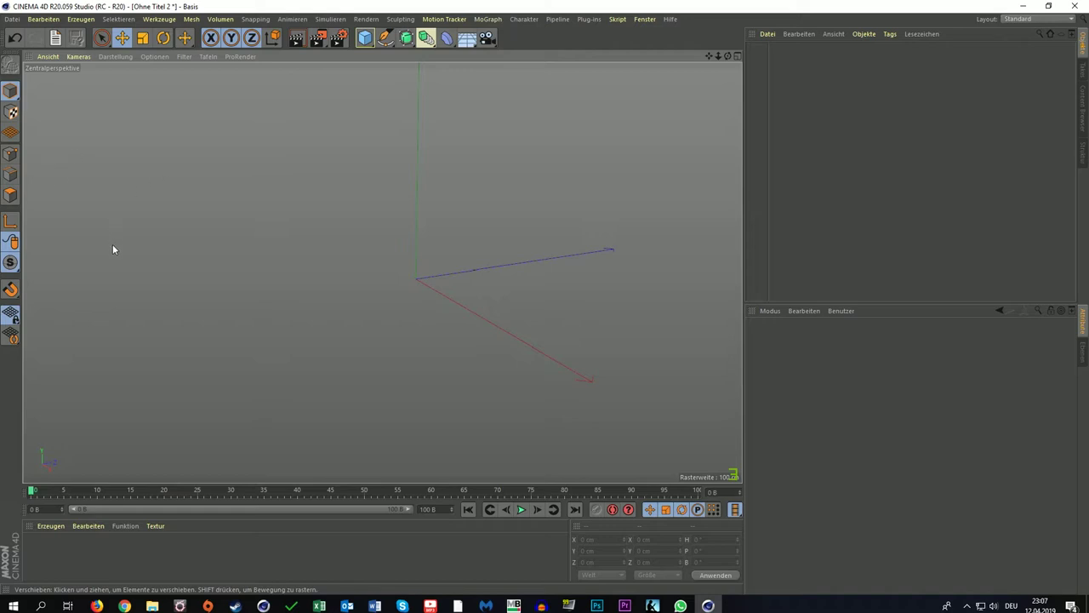
left_click(12, 195)
left_click(10, 175)
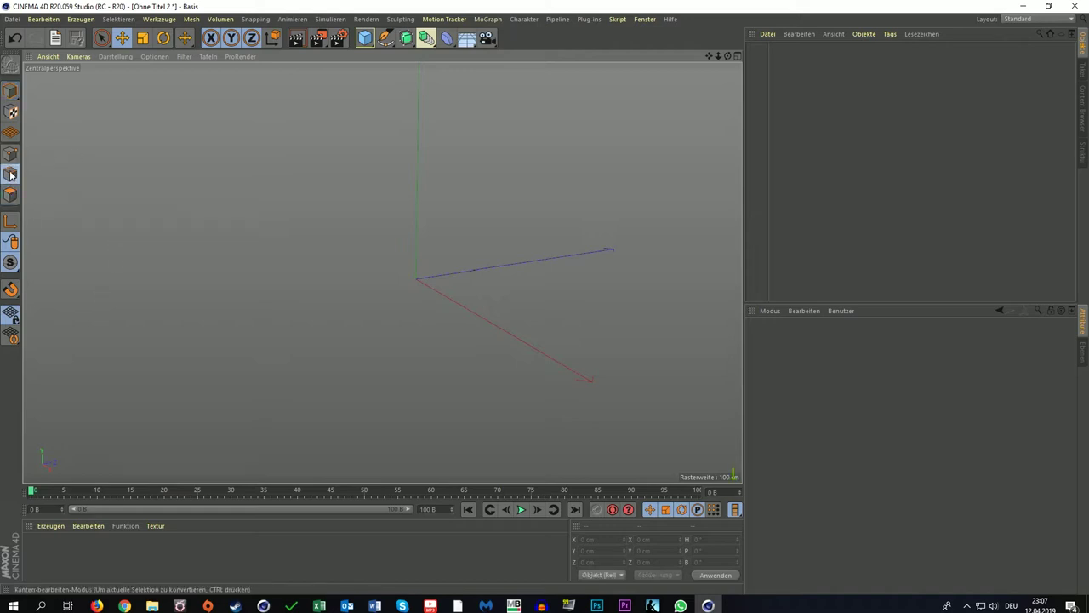
left_click(10, 156)
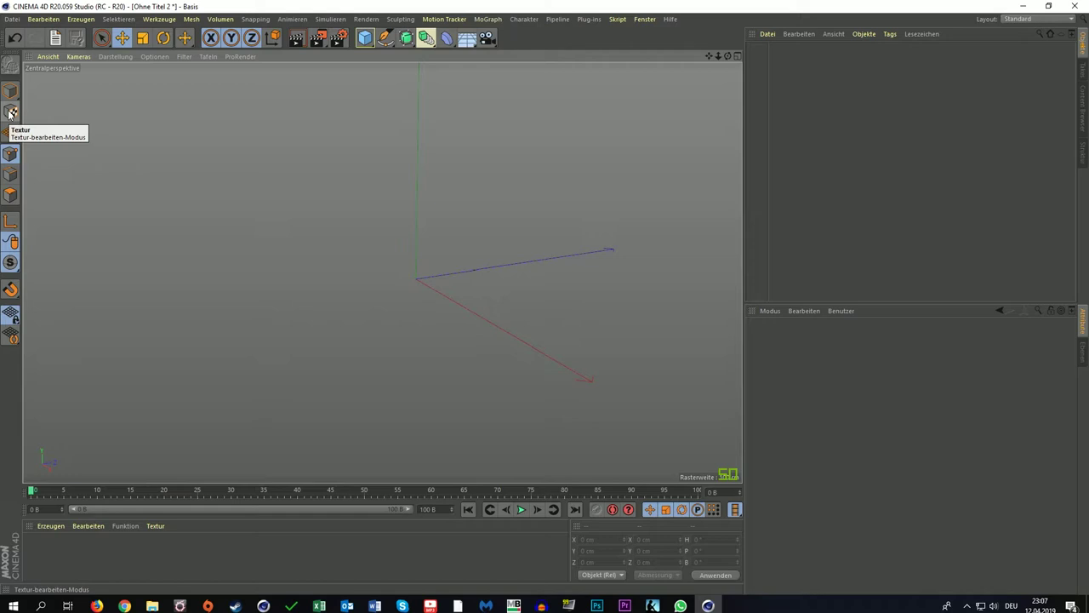
left_click(10, 91)
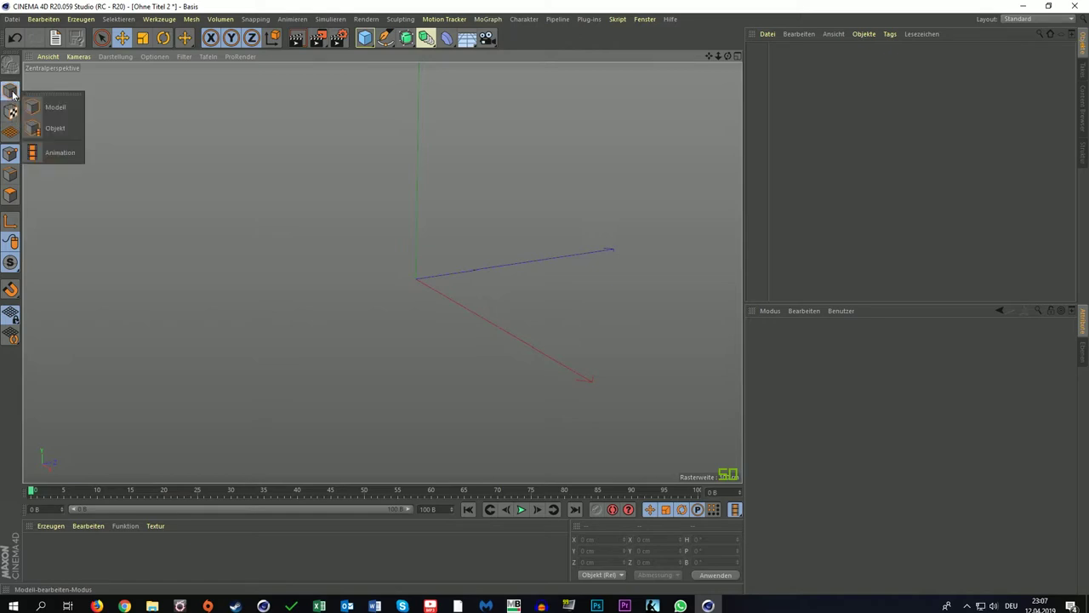
left_click(154, 108)
left_click(11, 92)
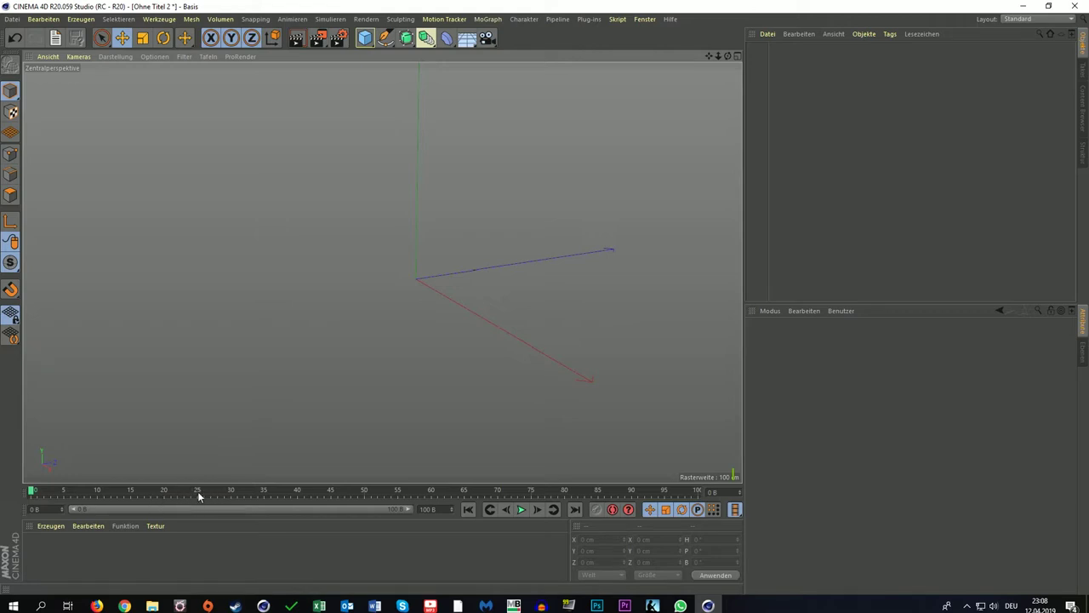
Scrub the timeline from the start through frames 25 and 62
left_click(37, 494)
left_click_drag(37, 493, 201, 500)
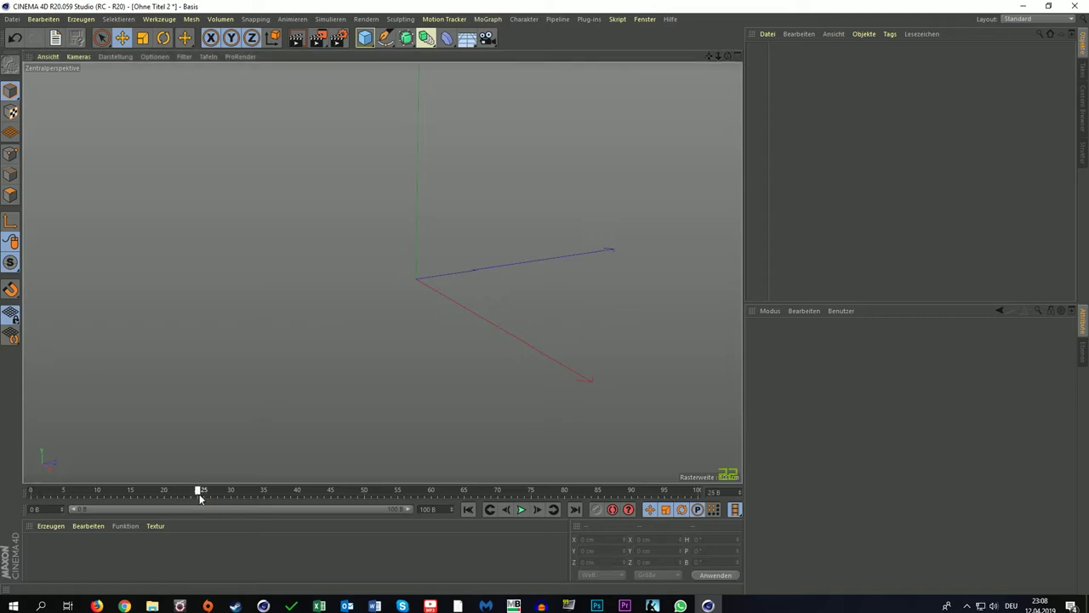
mouse_move(201, 499)
left_mouse_down()
mouse_move(372, 496)
mouse_move(454, 509)
mouse_move(530, 496)
mouse_move(698, 496)
mouse_move(31, 492)
left_mouse_up()
Set the animation end frame to 5000 and widen the timeline range to span it
left_click_drag(440, 509, 422, 509)
key("Return")
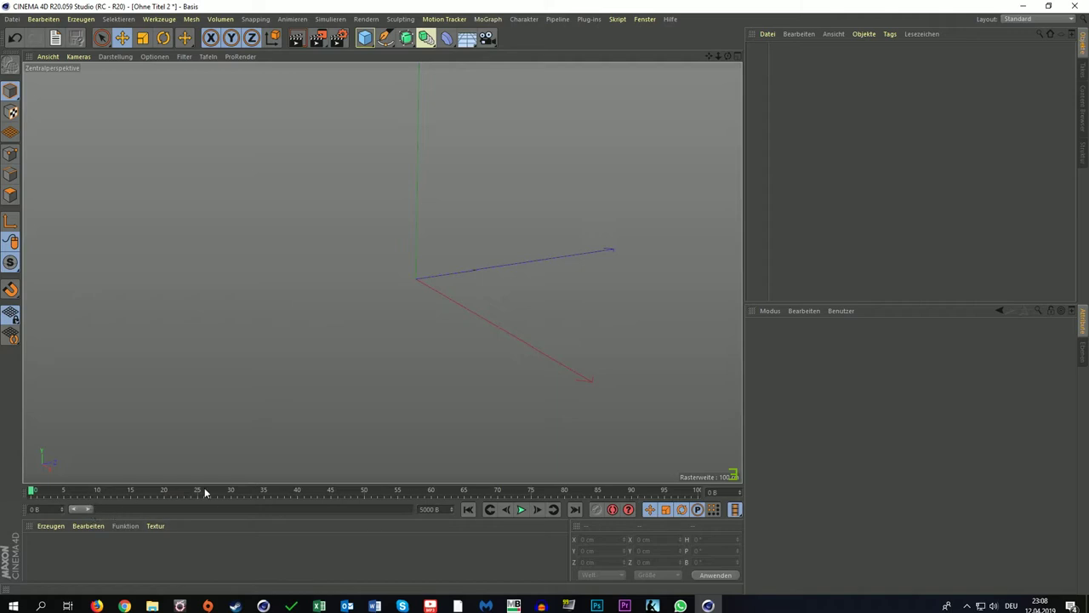
left_click_drag(91, 510, 416, 510)
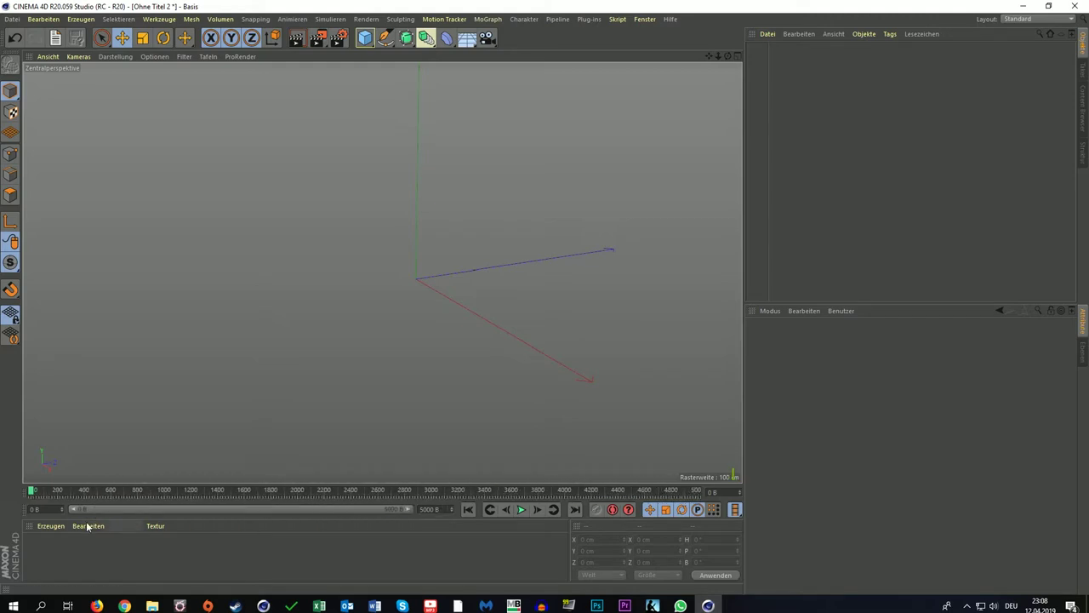
mouse_move(75, 509)
left_mouse_down()
mouse_move(383, 504)
mouse_move(73, 509)
left_mouse_up()
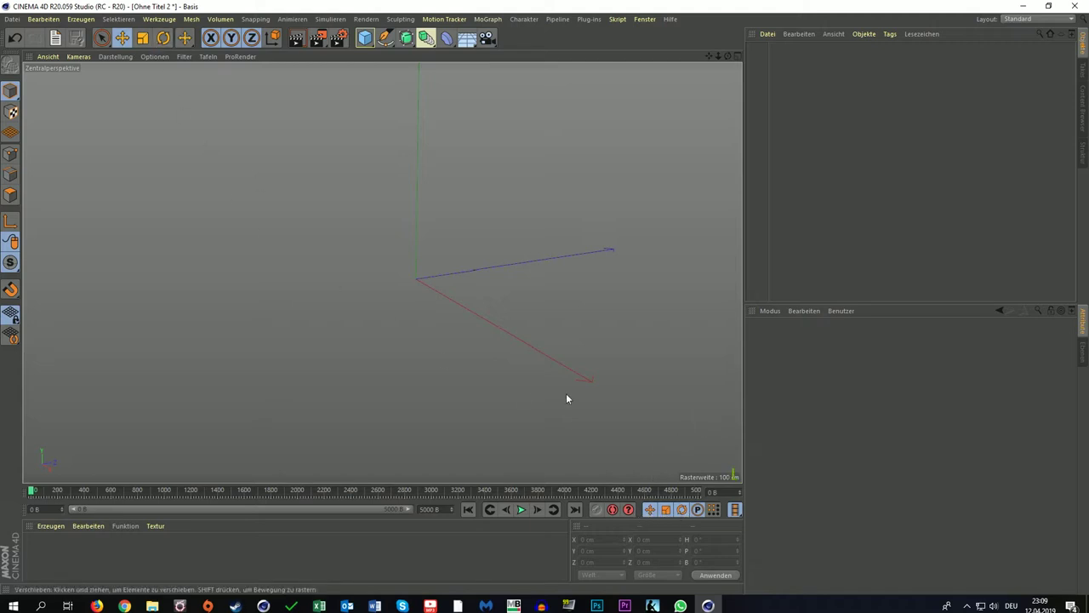
Set the frame rate to 30 with 100 frames, and viewport playback to 10 fps
left_click(737, 511)
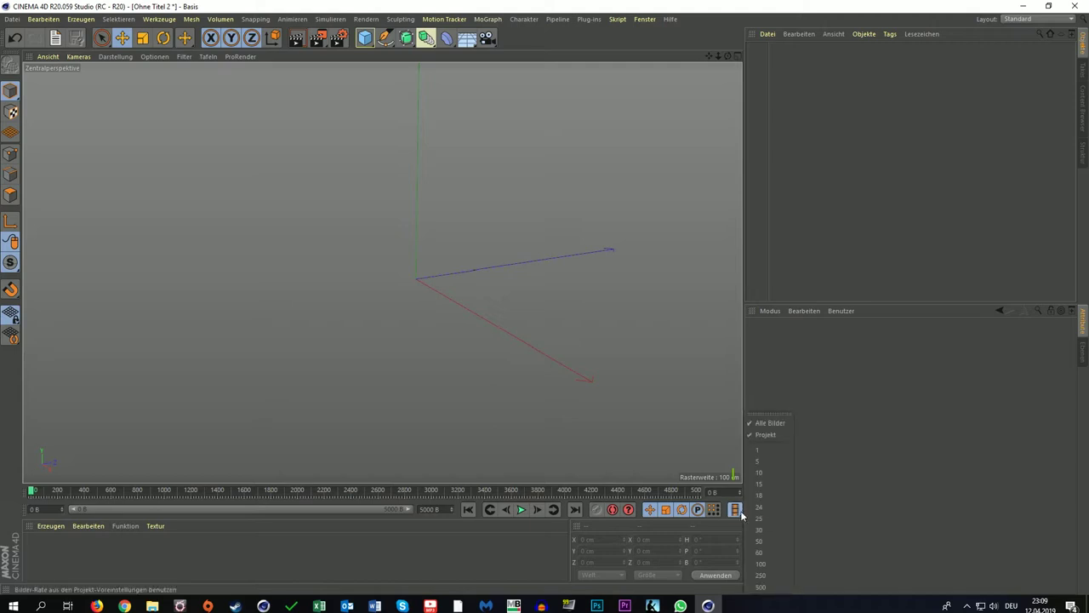
left_click(764, 531)
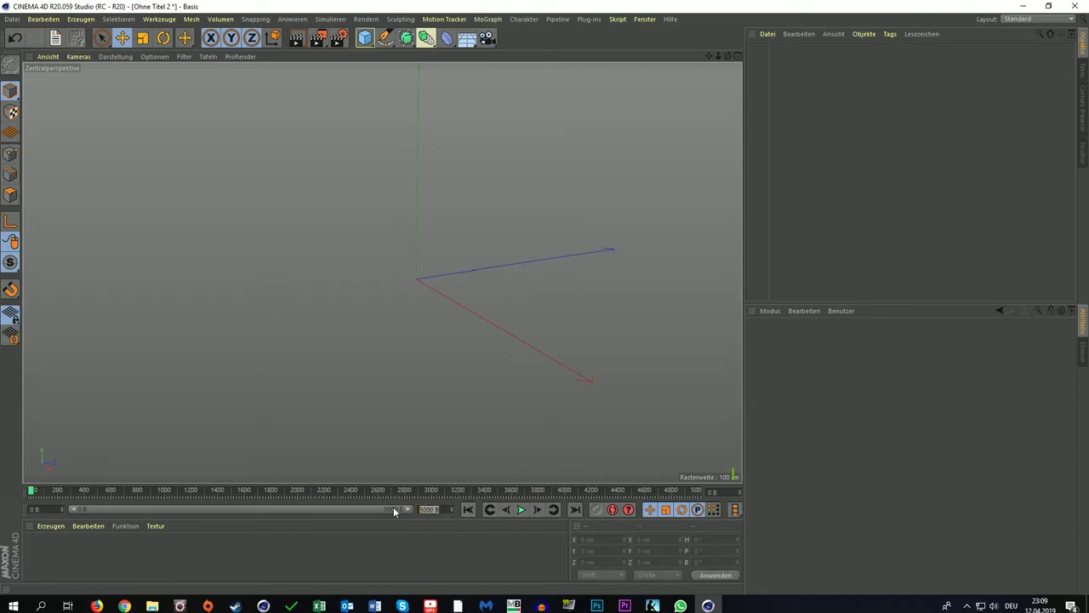
type("100")
key("Return")
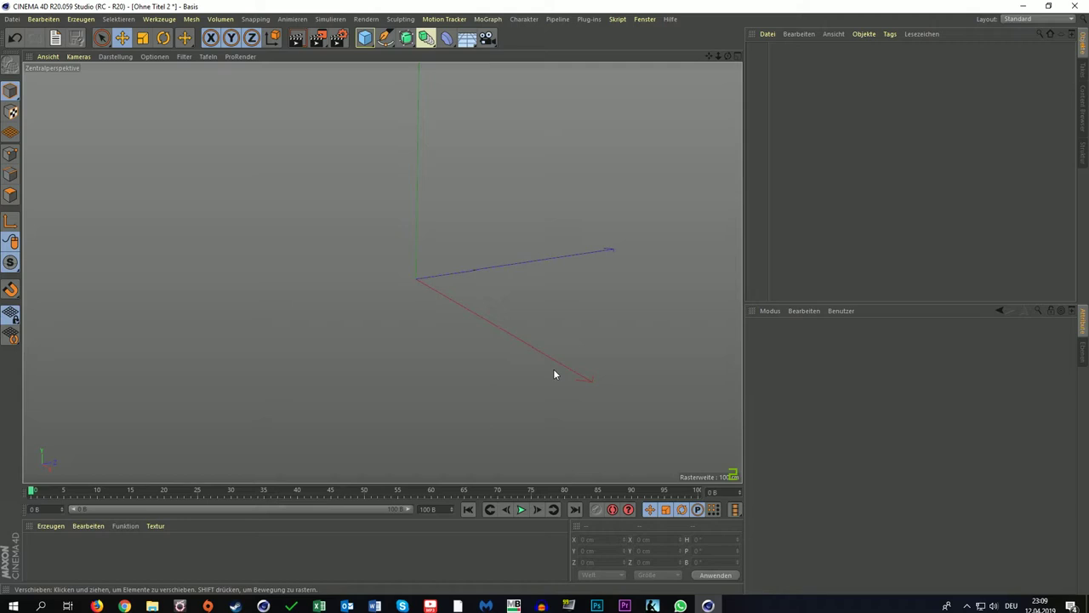
left_click(736, 510)
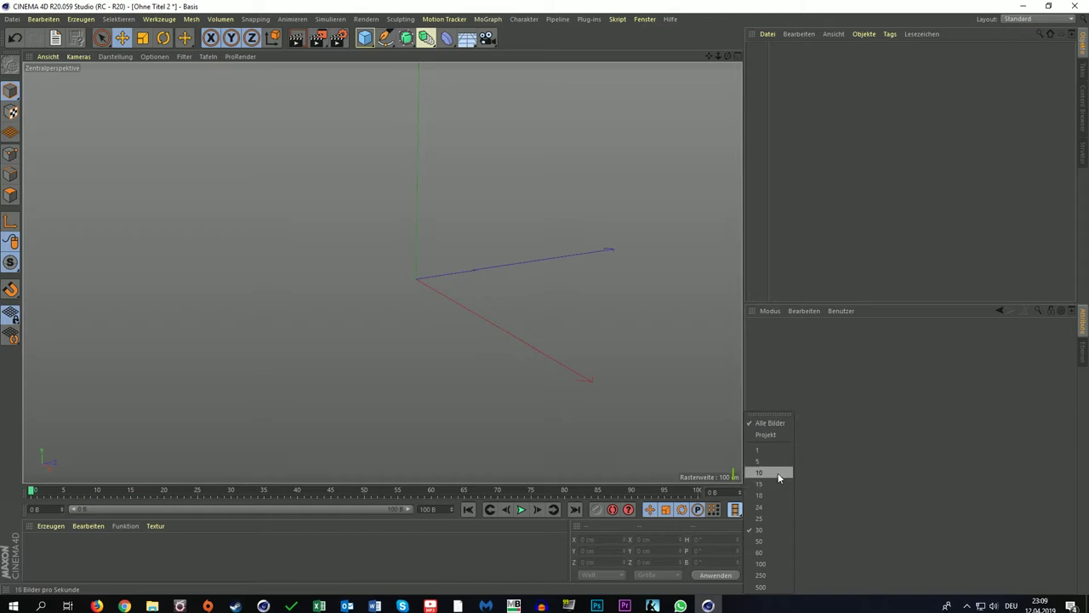
left_click(778, 474)
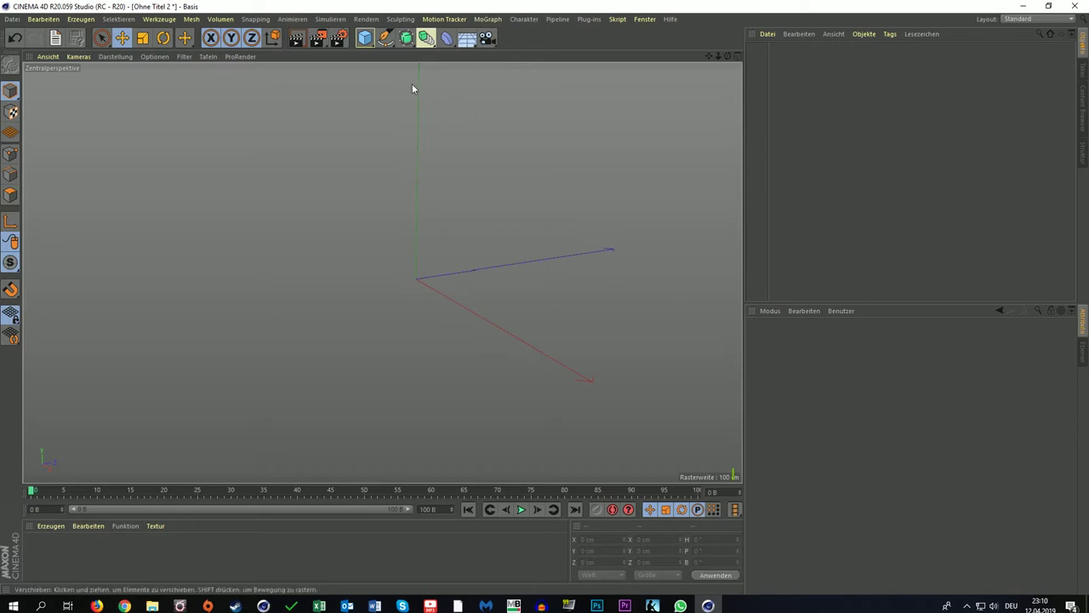
Add a cube, set its Position Y to 100 cm, and orbit to view it
left_click(364, 37)
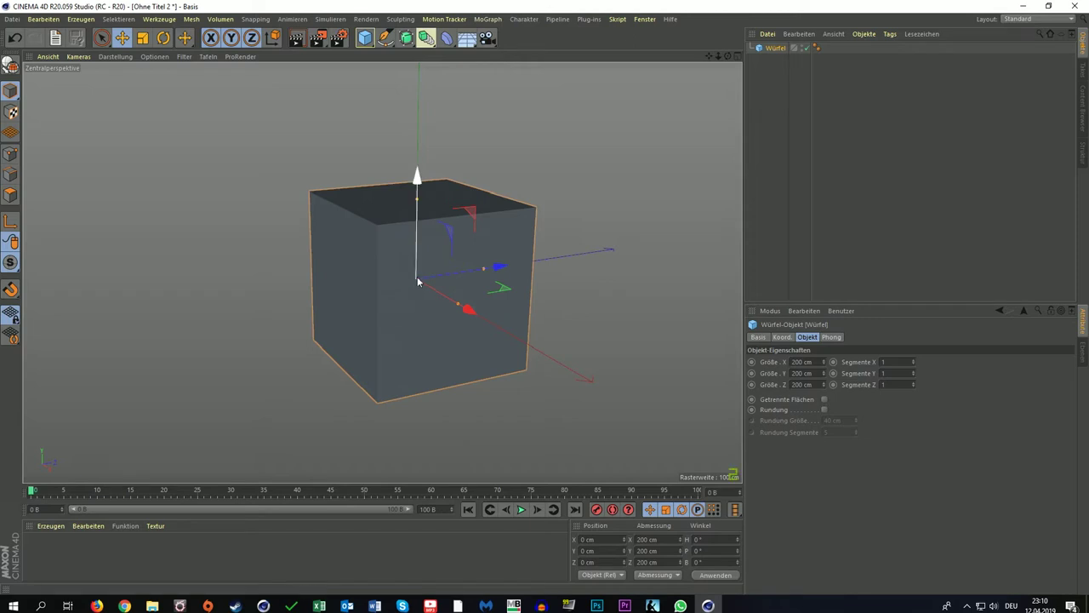
left_click(600, 551)
type("100")
key("Return")
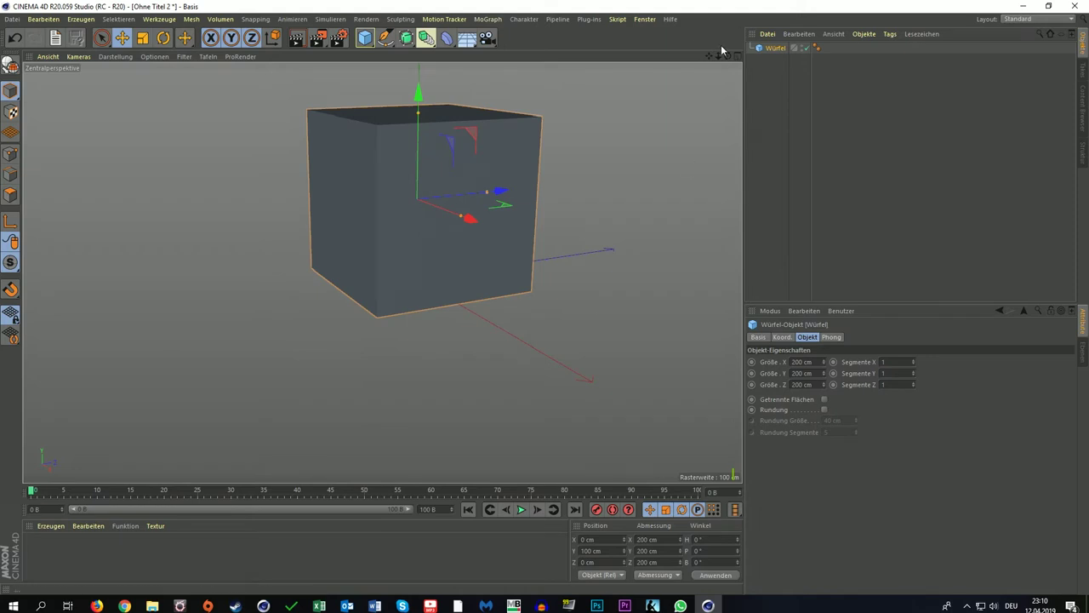
left_click_drag(728, 57, 381, 272)
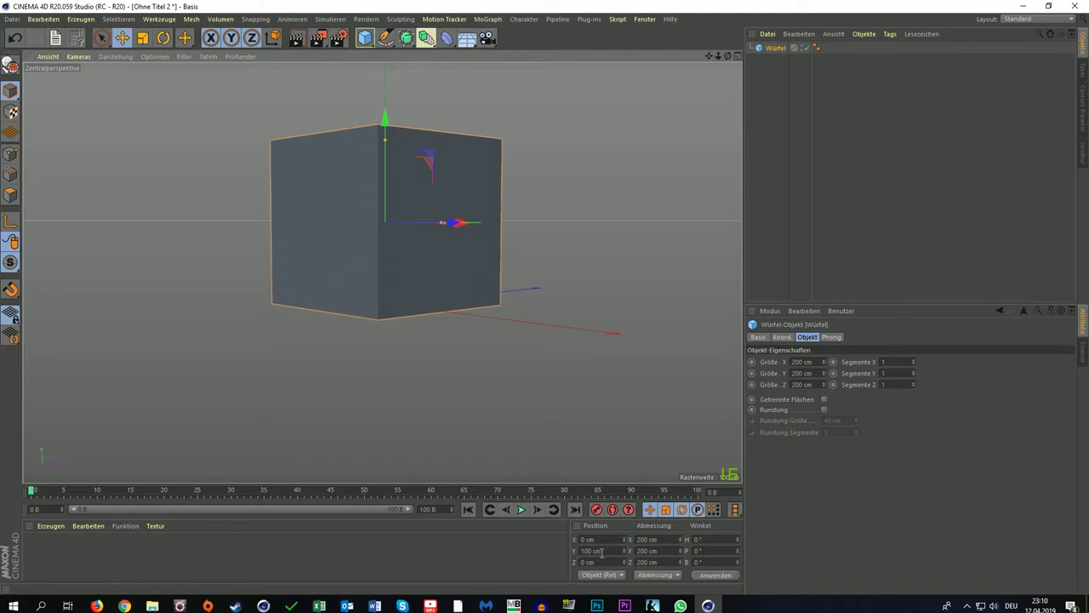
Open Bearbeiten > Programm-Voreinstellungen and move the dialog up and to the right
left_click(49, 57)
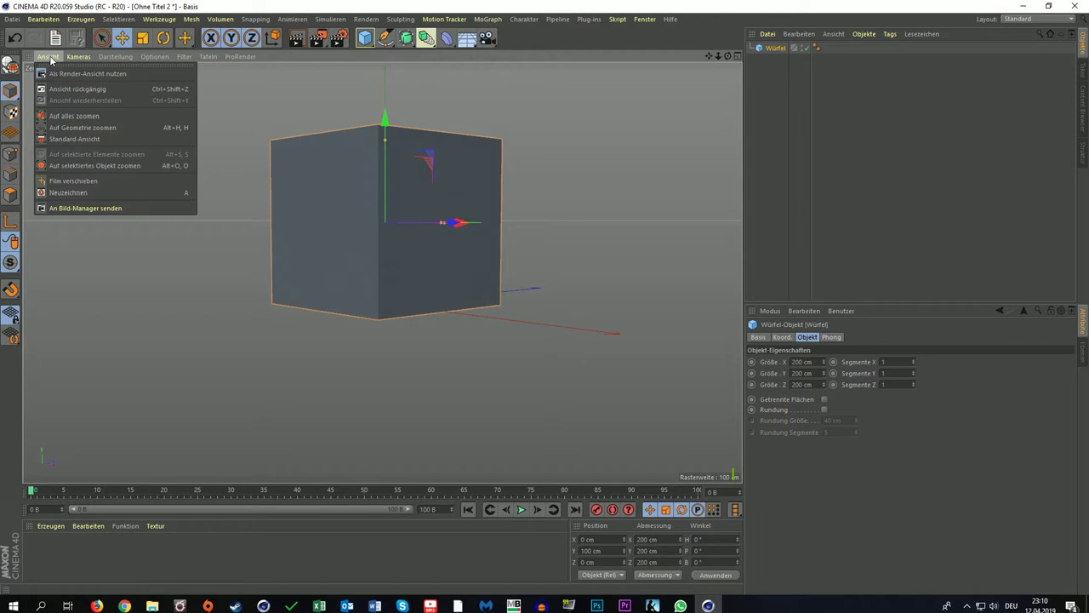
left_click(275, 97)
left_click(12, 19)
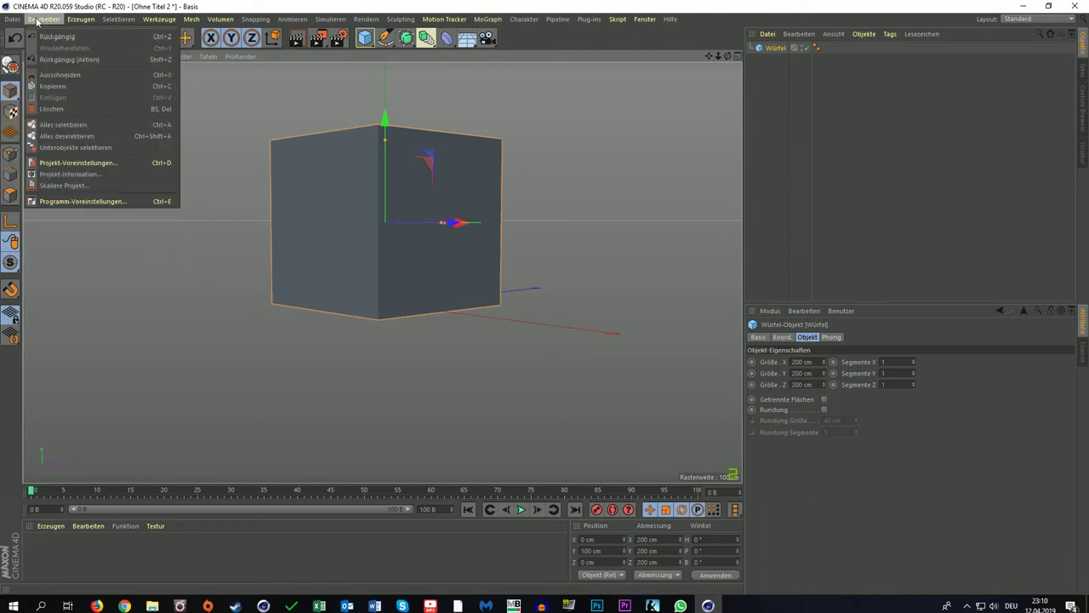
left_click(116, 202)
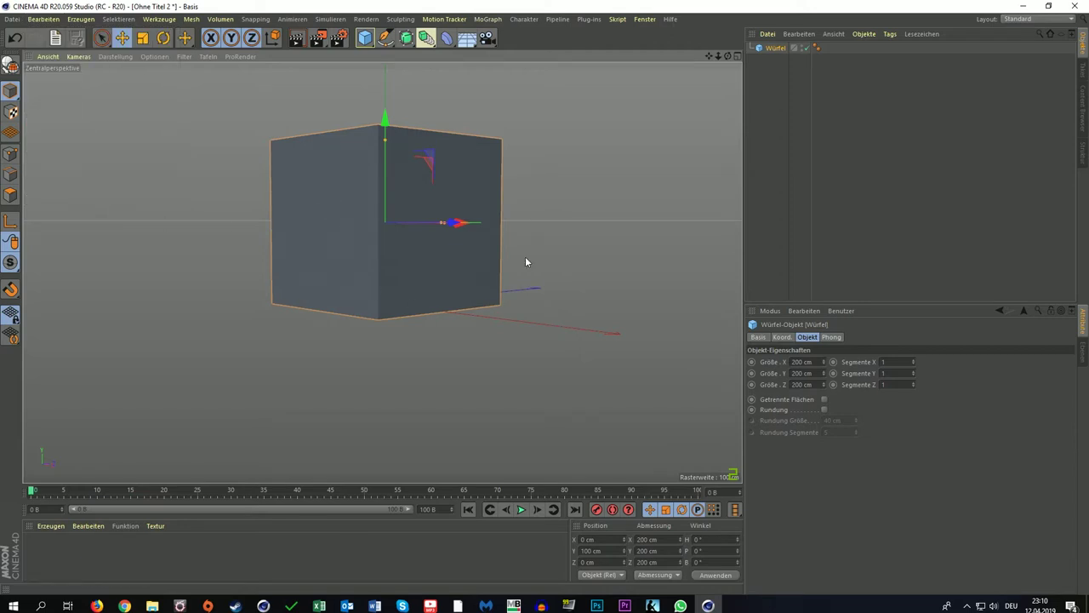
left_click_drag(380, 195, 448, 118)
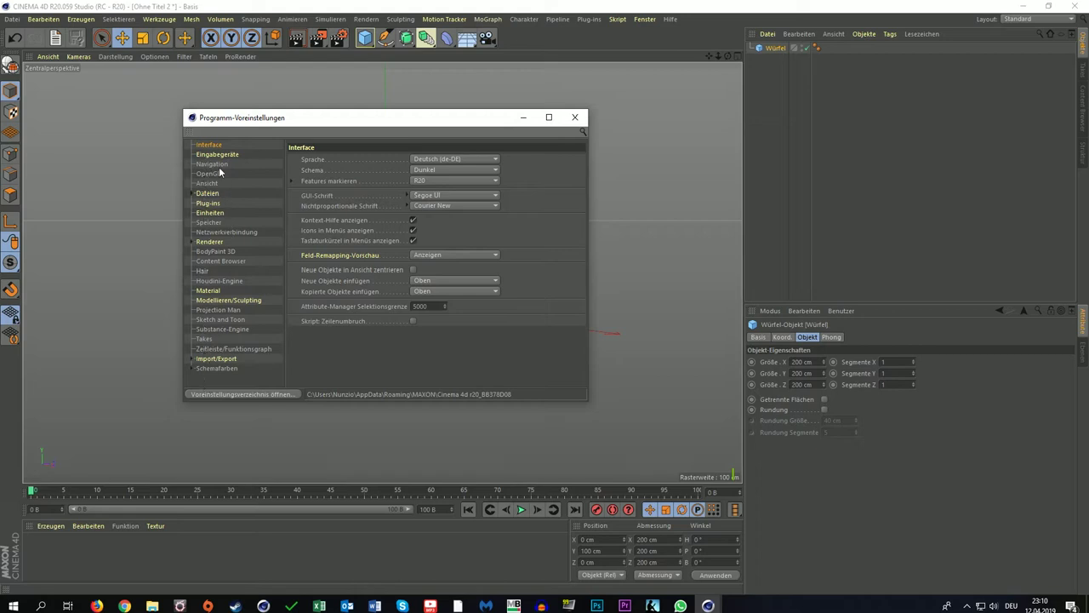
View Speicher and Hair, then switch the Interface Schema to Hell and back to Dunkel
left_click(215, 224)
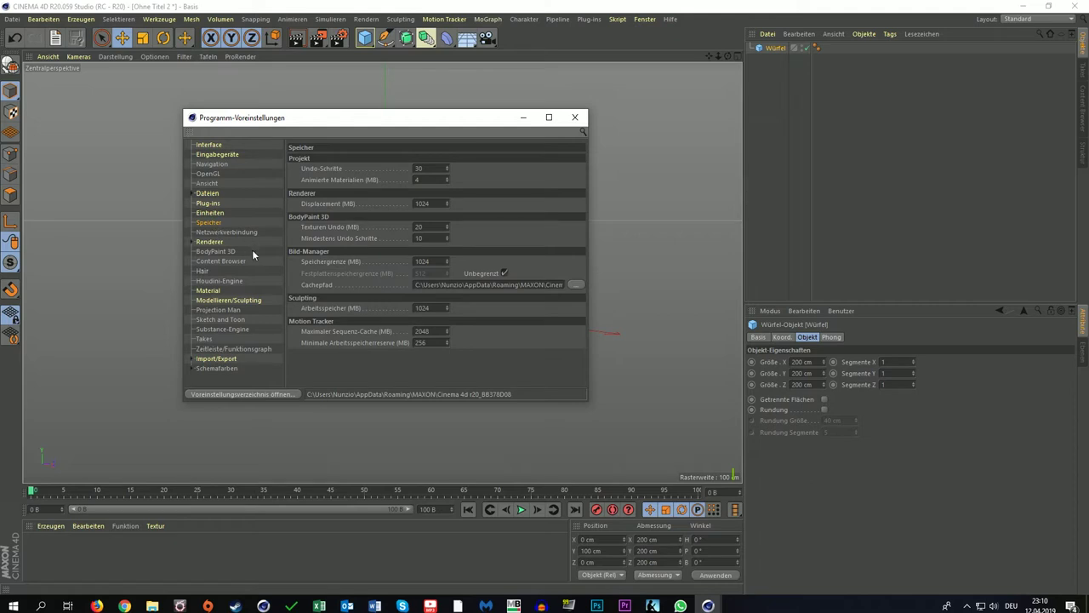
left_click(201, 272)
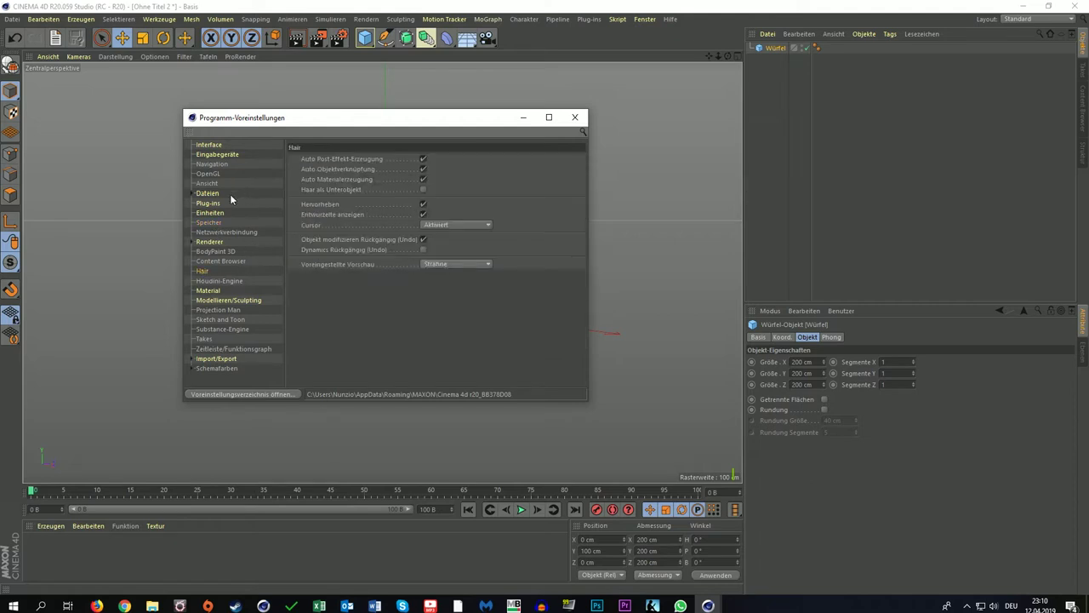
left_click(208, 144)
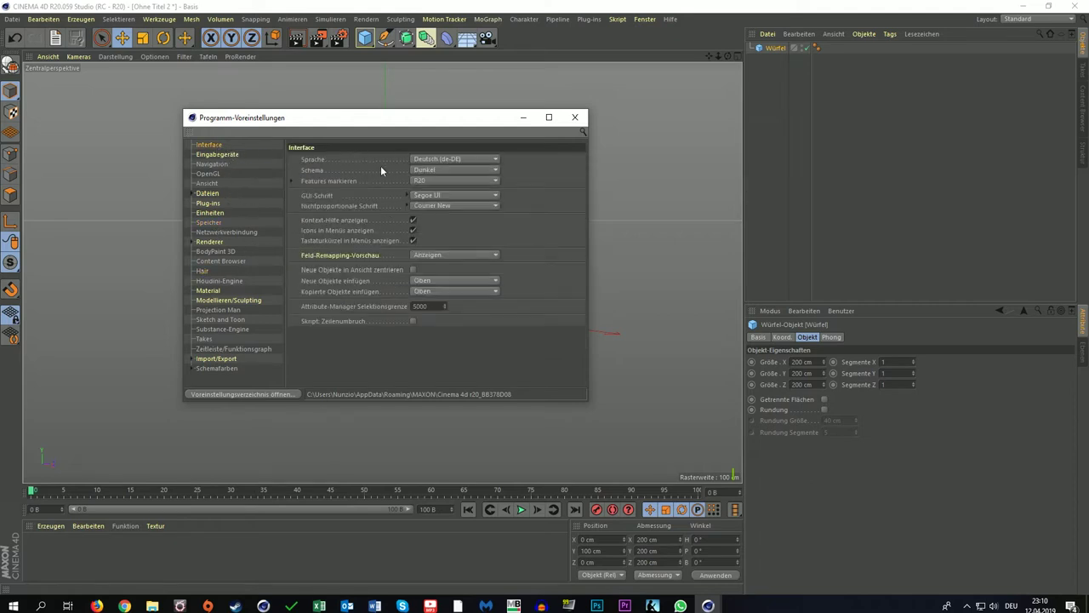
left_click(451, 169)
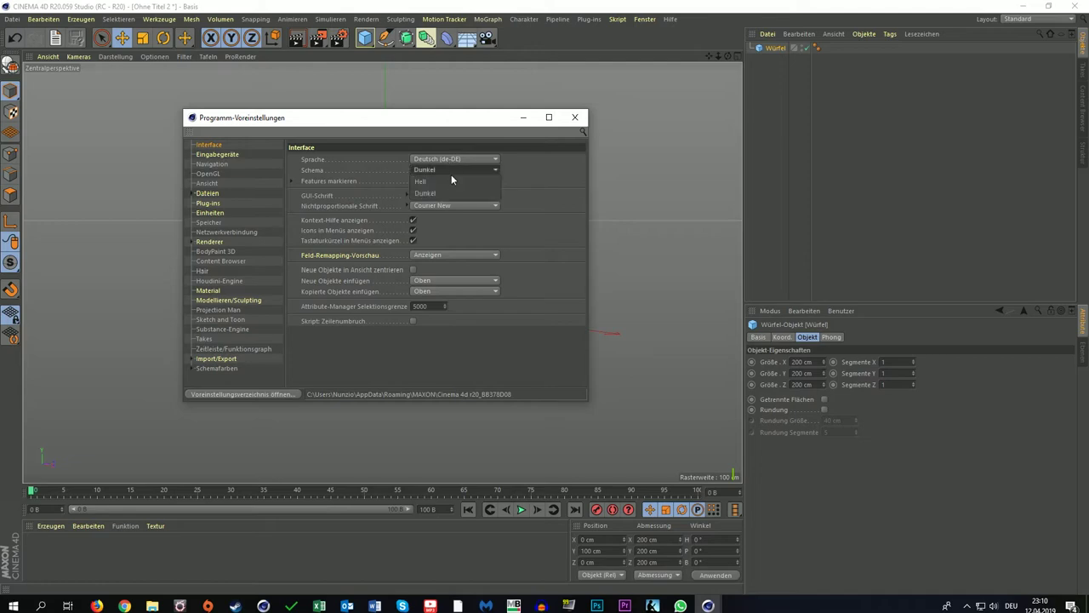
left_click(449, 181)
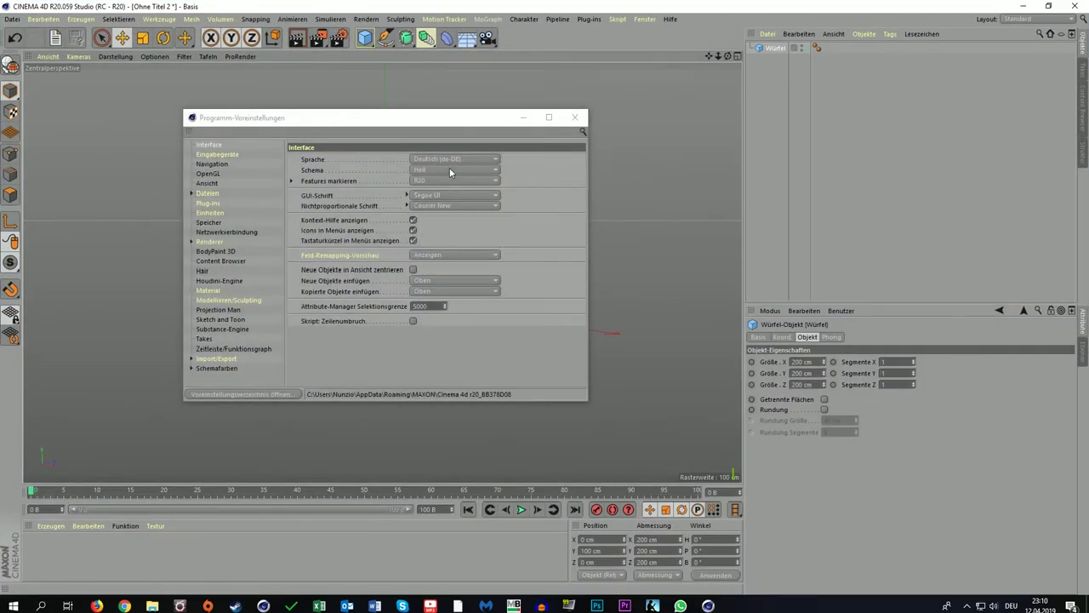
left_click(449, 169)
left_click(451, 189)
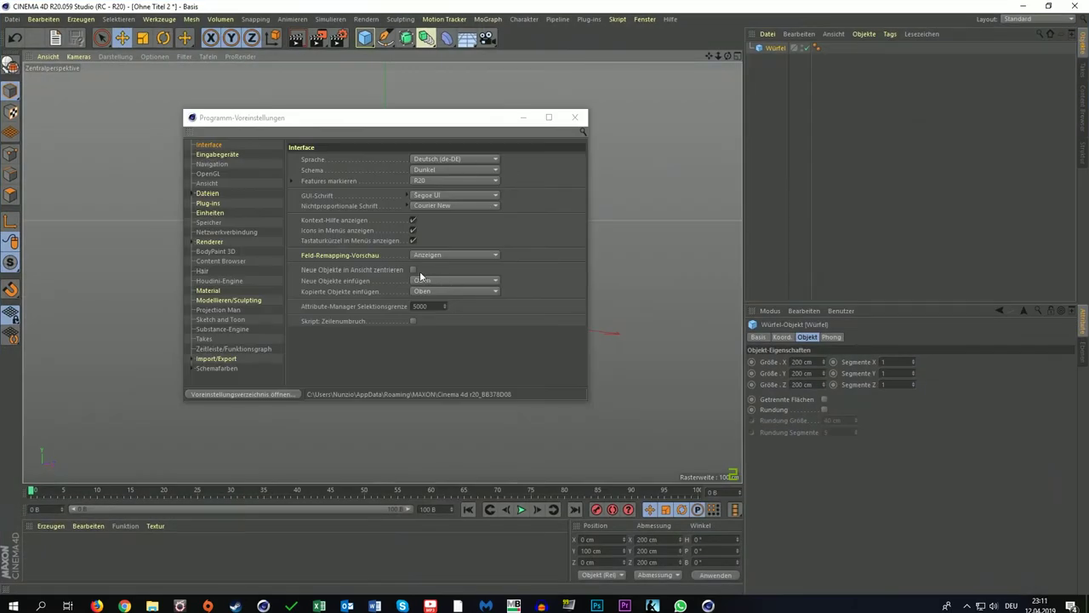
Browse the Eingabegeräte, Navigation, OpenGL, Ansicht through Takes and Zeitleiste preference pages
left_click(226, 155)
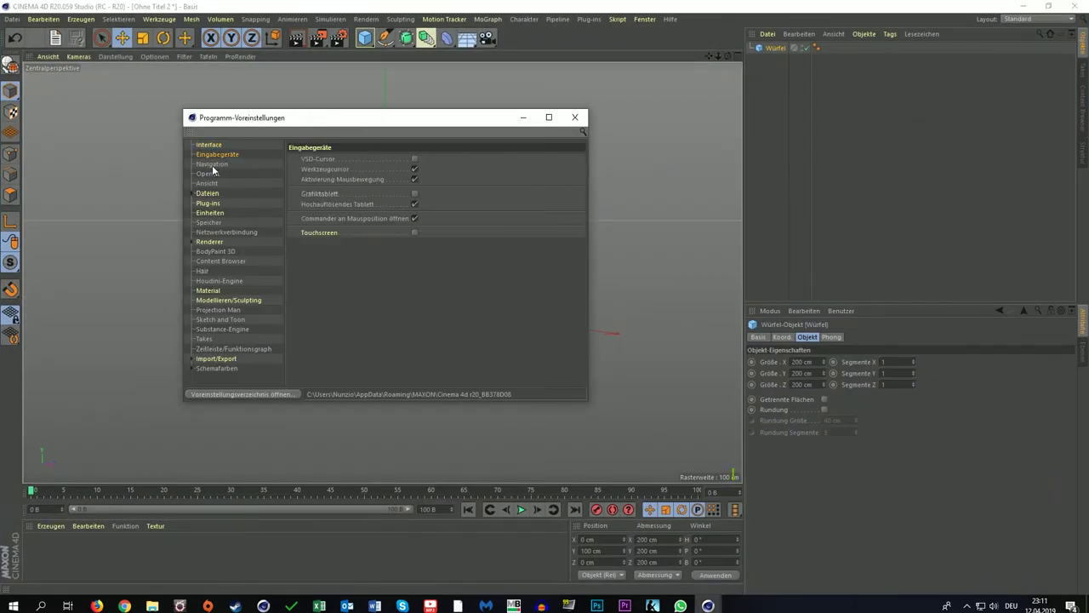
left_click(212, 165)
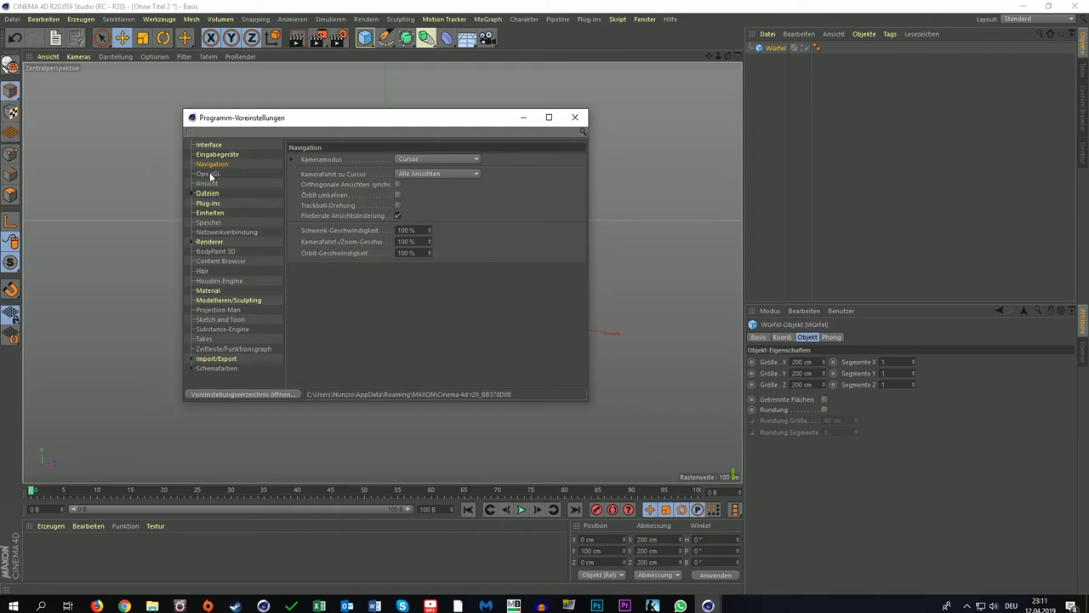
left_click(210, 174)
left_click(208, 184)
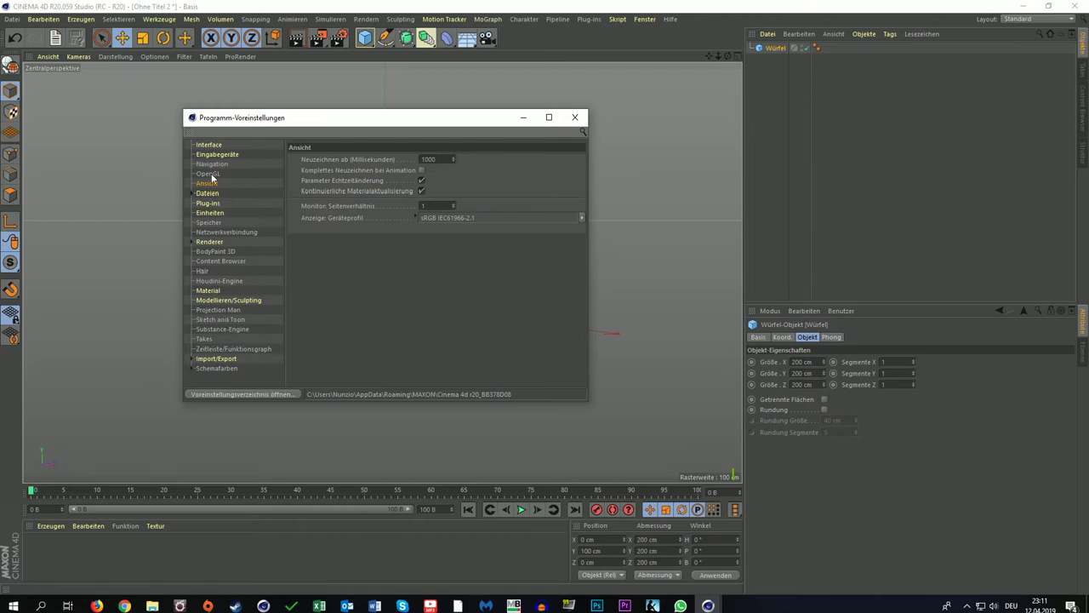
left_click(213, 311)
left_click(213, 320)
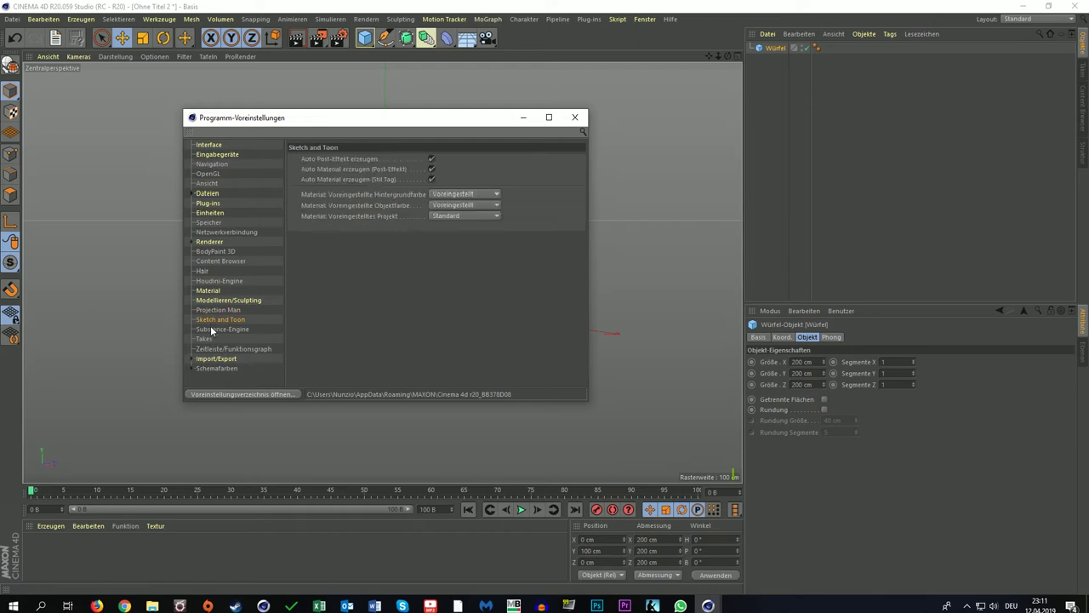
left_click(212, 330)
left_click(213, 340)
left_click(213, 351)
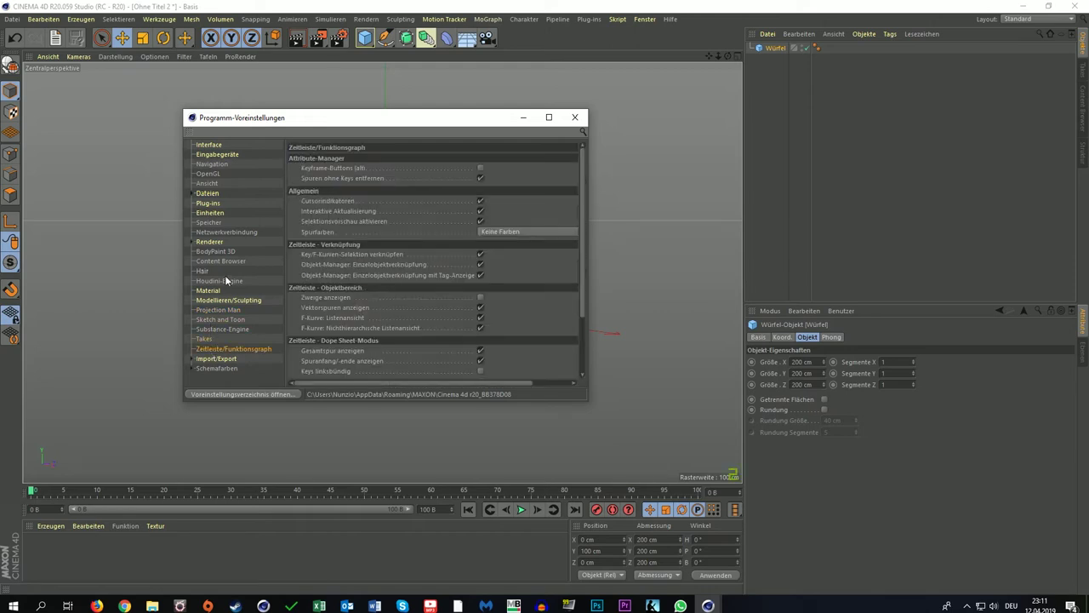
Browse back from Houdini-Engine to Plug-ins, then expand the Schemafarben section
left_click(218, 281)
left_click(206, 271)
left_click(209, 261)
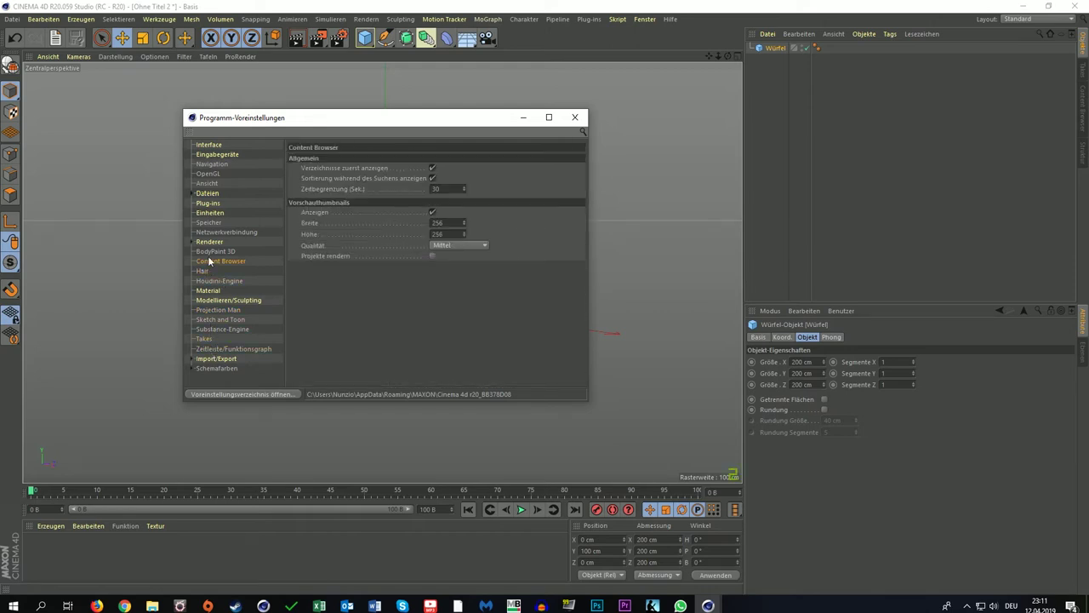
left_click(210, 252)
left_click(210, 243)
left_click(210, 233)
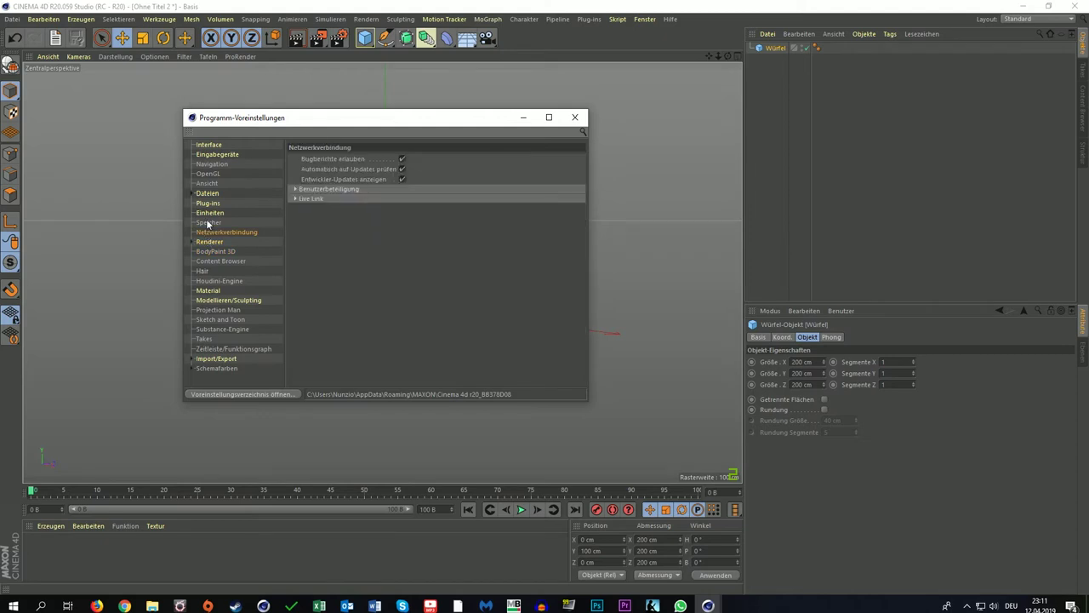
left_click(208, 224)
left_click(208, 204)
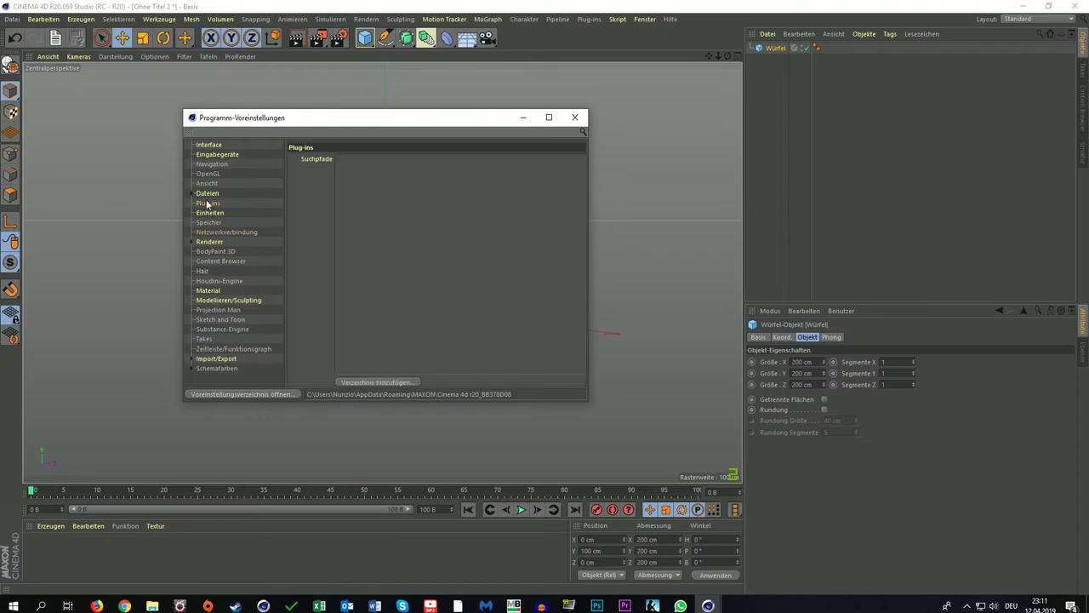
left_click(204, 369)
left_click(194, 370)
scroll(226, 340, "down", 1)
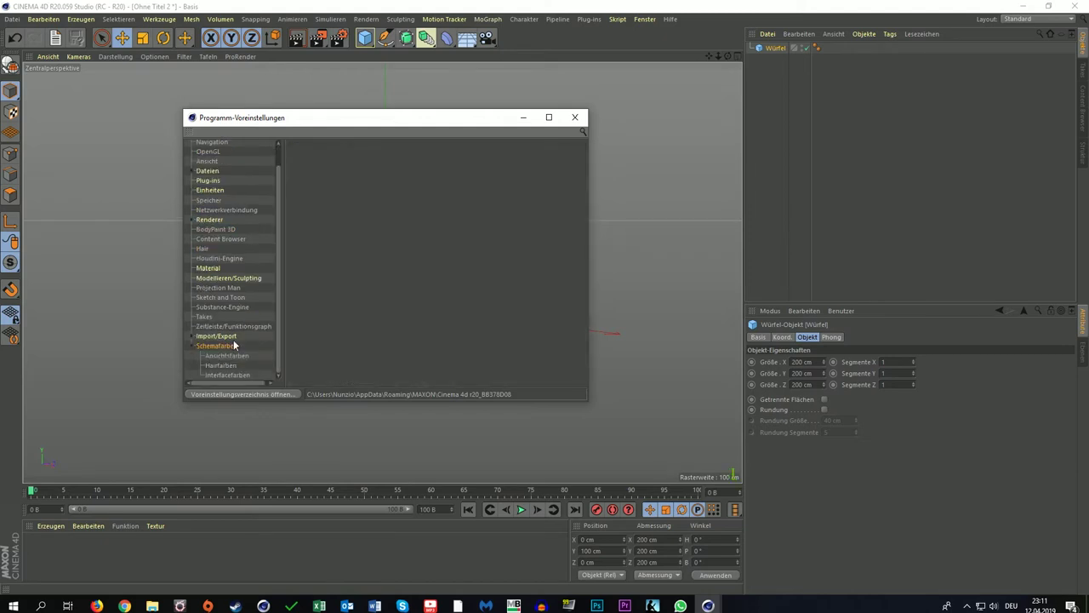
Review the Ansichtsfarben, Interfacefarben and Hairfarben colour pages, then close Programm-Voreinstellungen
left_click(227, 357)
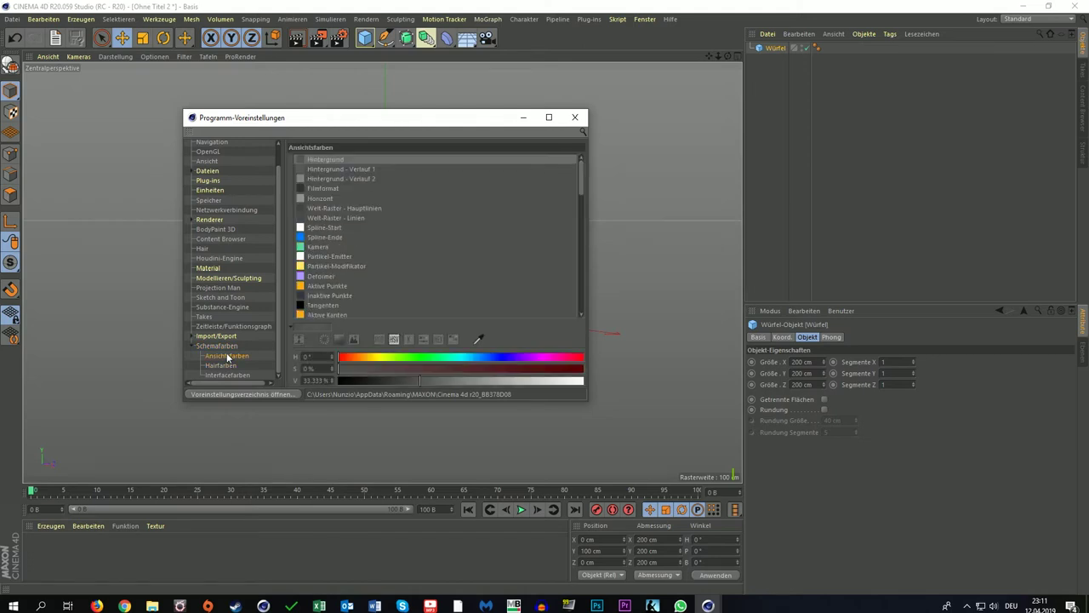
left_click(228, 375)
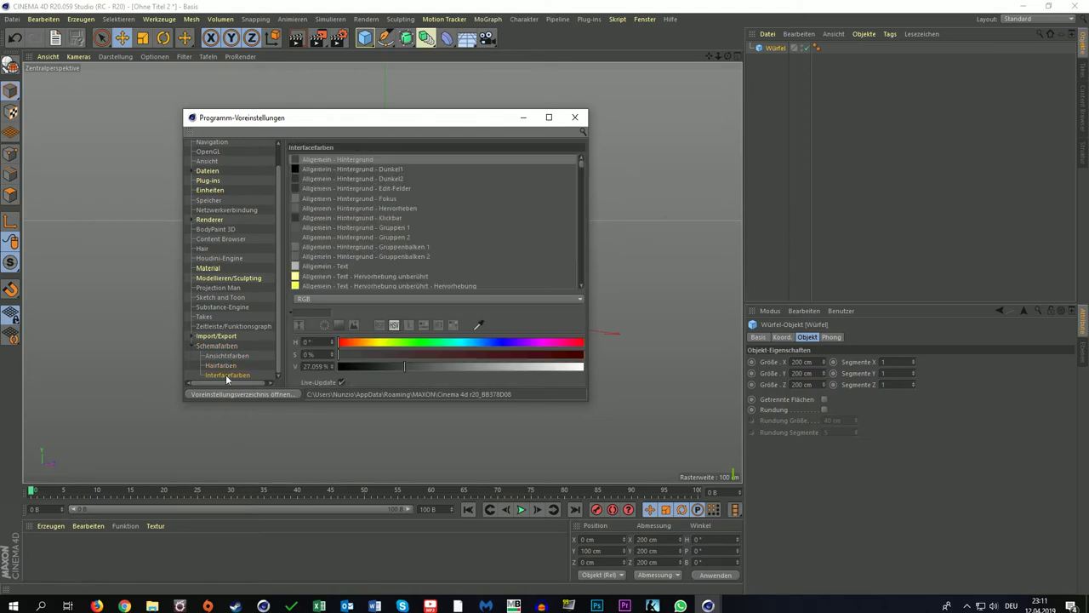
left_click(227, 366)
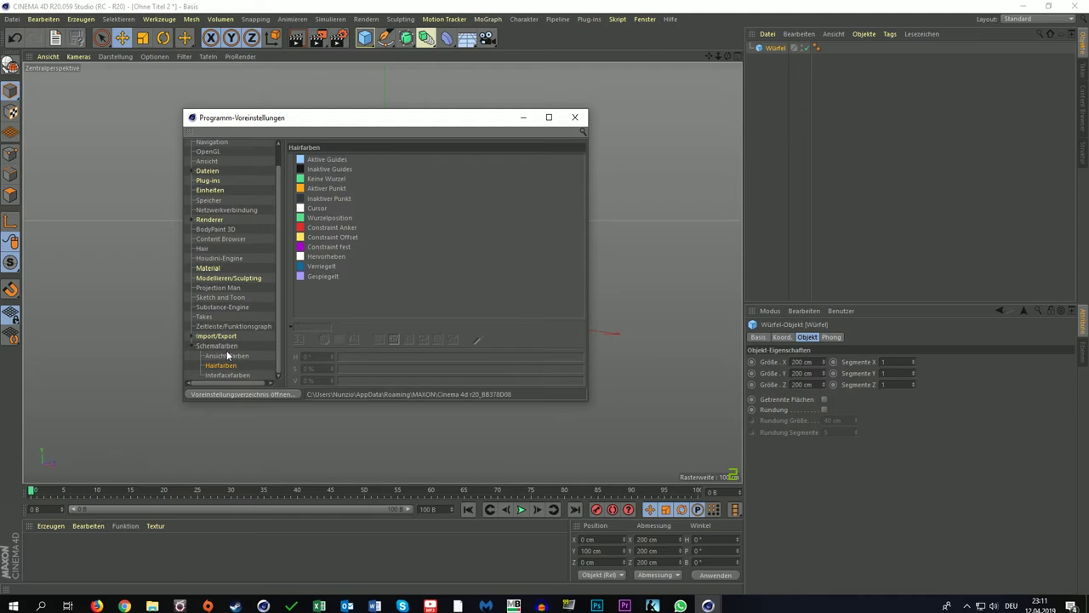
left_click(227, 356)
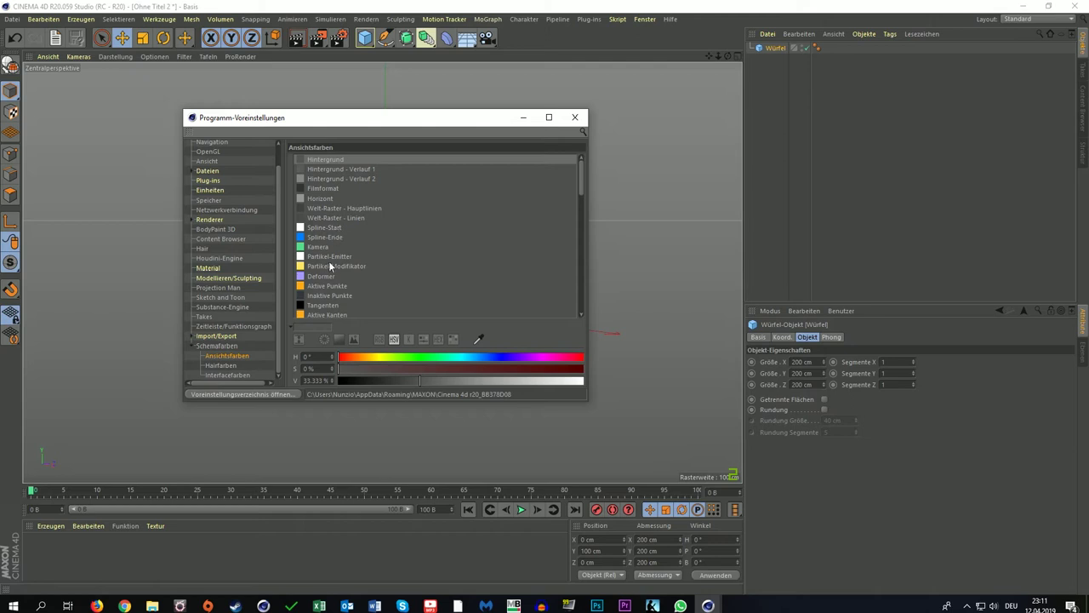
scroll(330, 268, "down", 5)
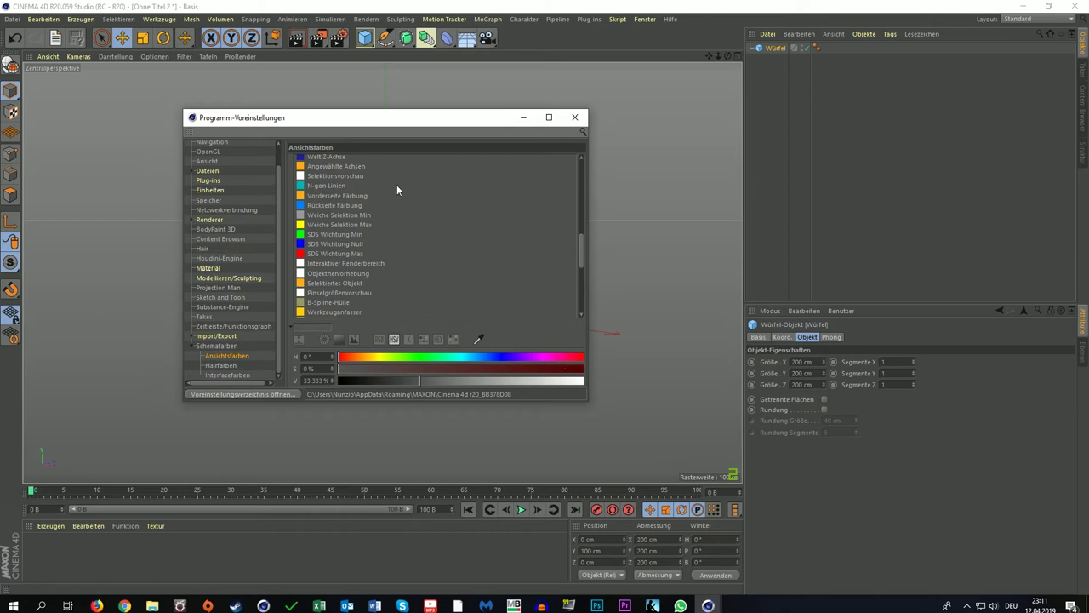
left_click(575, 116)
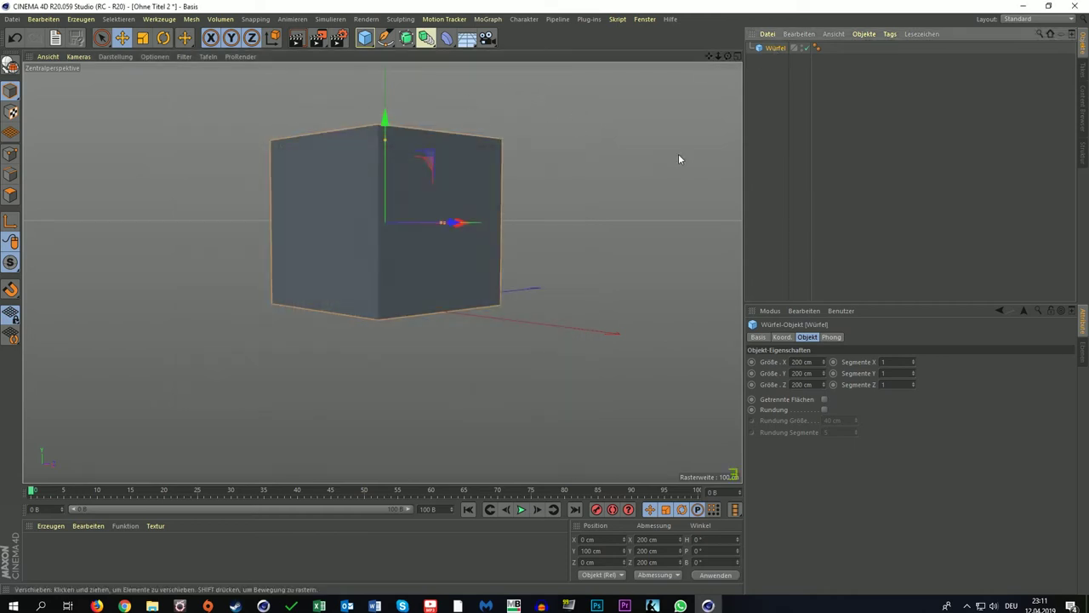
Delete the Würfel cube and open the Hilfe menu
key("Delete")
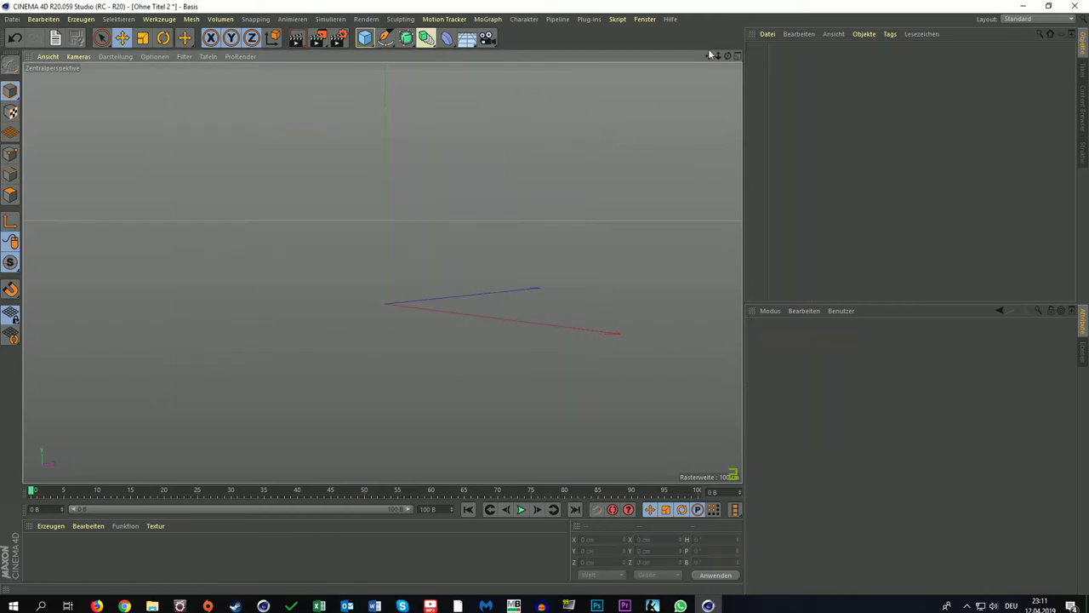
left_click_drag(728, 57, 681, 21)
left_click(671, 20)
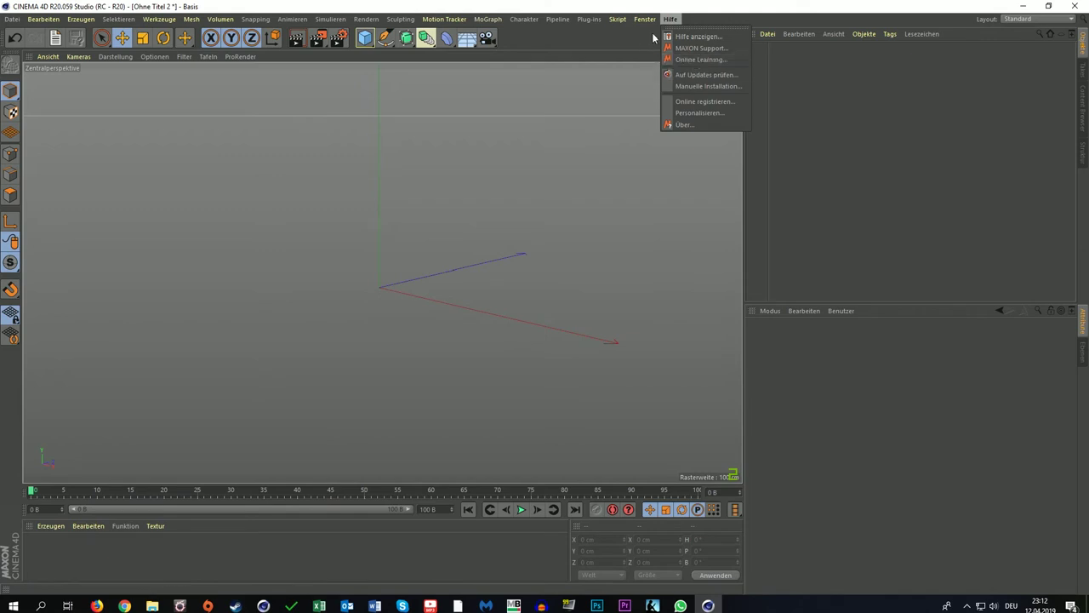
Open the documentation, search for 'biegen', and open the Biege-Objekt help page
left_click(700, 38)
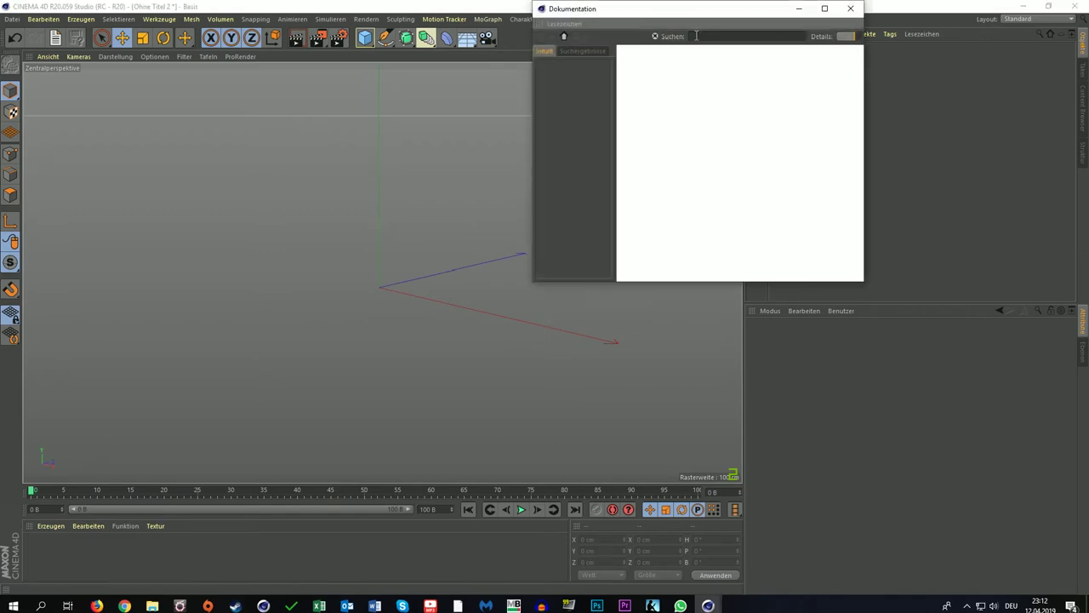
left_click_drag(691, 12, 613, 92)
type("biegen")
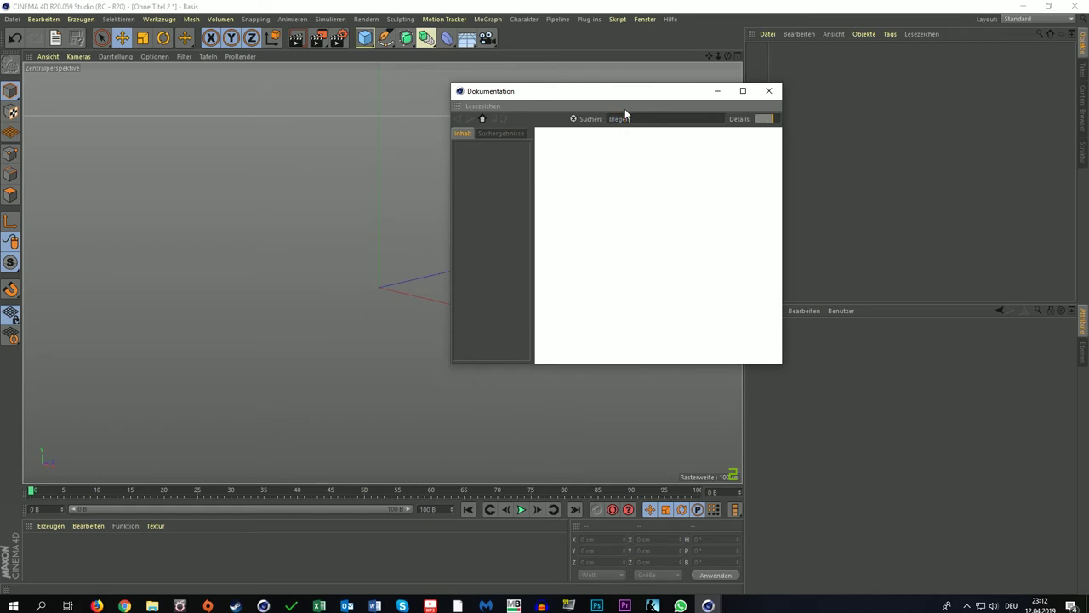
key("Return")
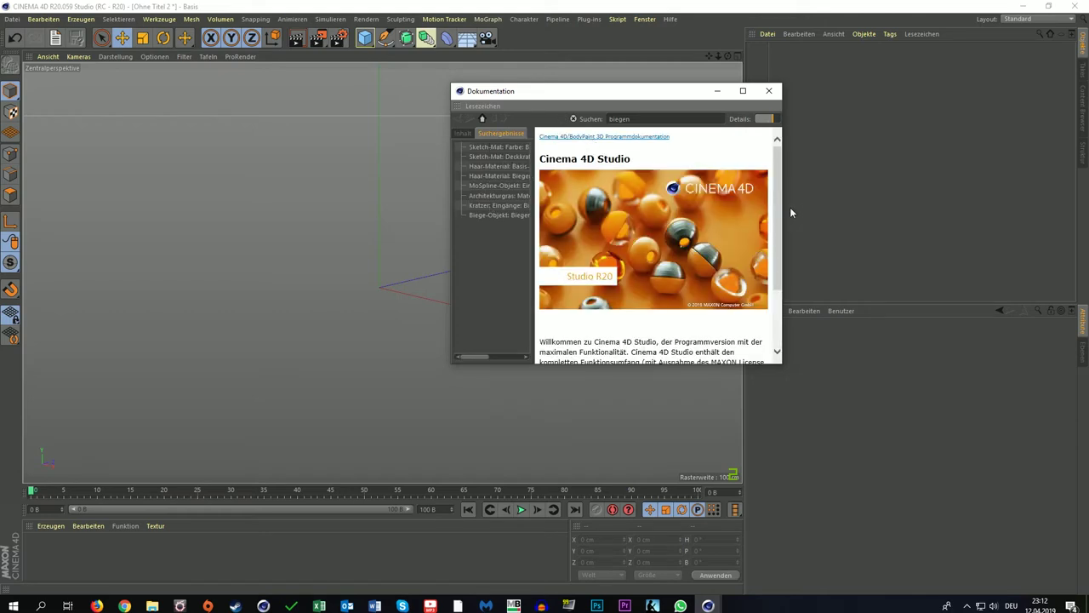
left_click(481, 215)
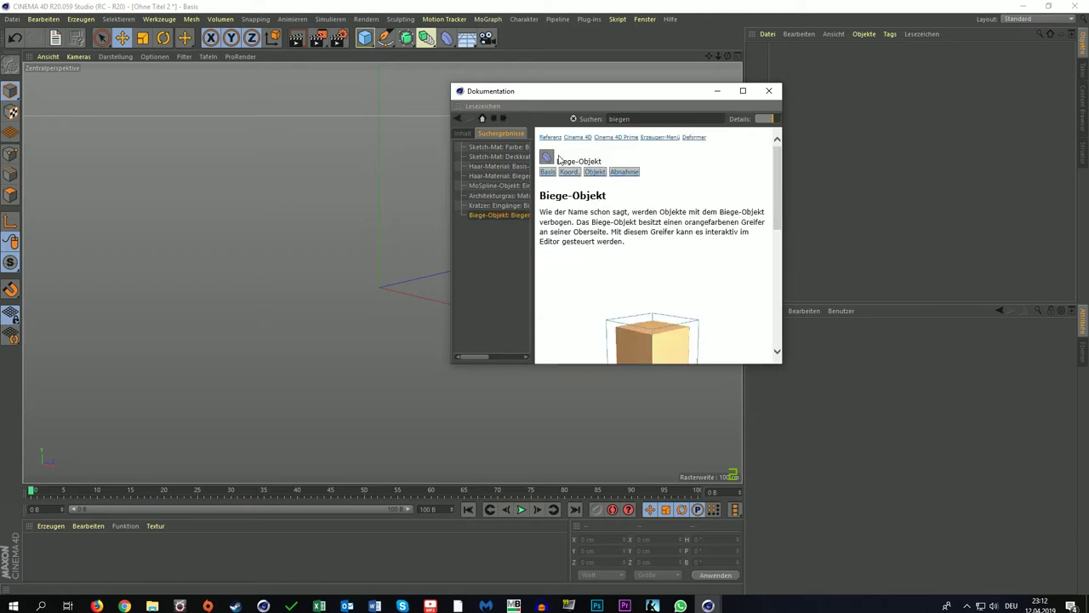
Show the deformer palette including Biegen, scroll the Biege-Objekt page, and close the documentation
left_click(407, 41)
left_click(407, 41)
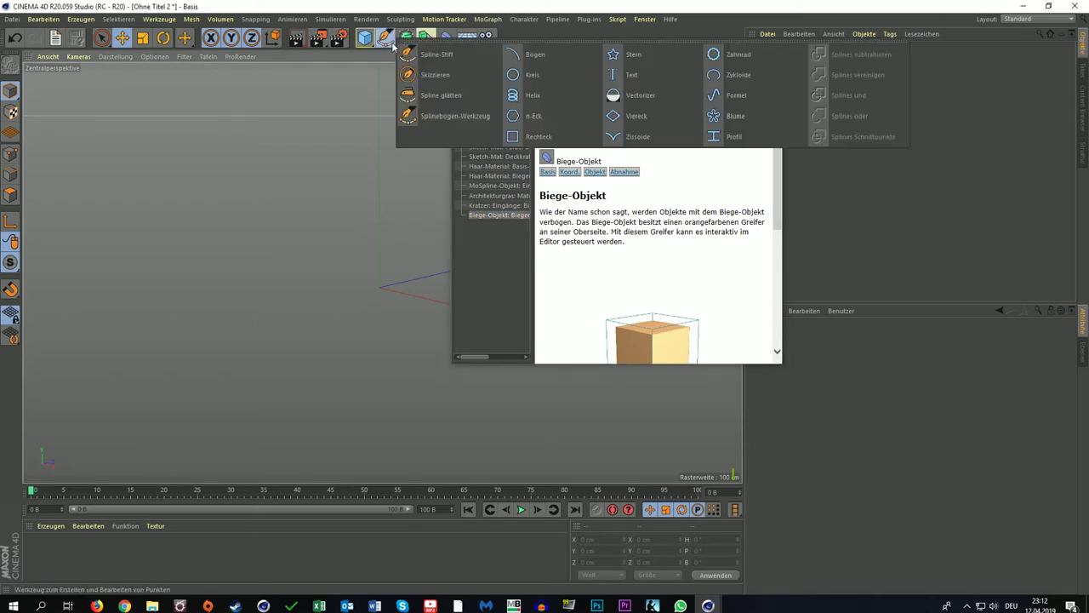
left_click(446, 38)
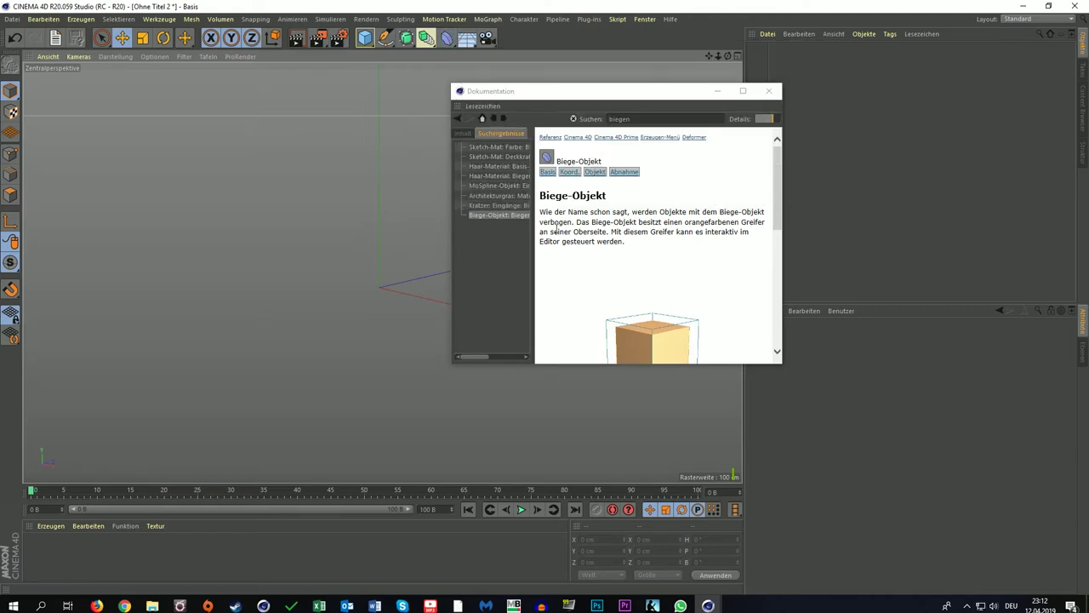
left_click_drag(777, 175, 774, 270)
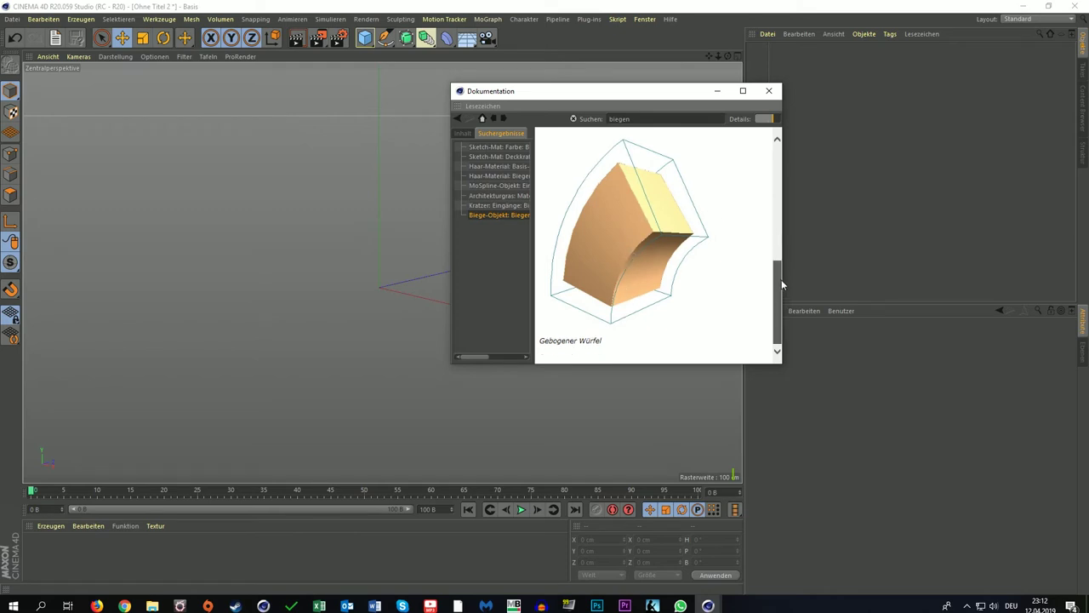
mouse_move(780, 272)
left_mouse_down()
mouse_move(781, 291)
mouse_move(782, 153)
left_mouse_up()
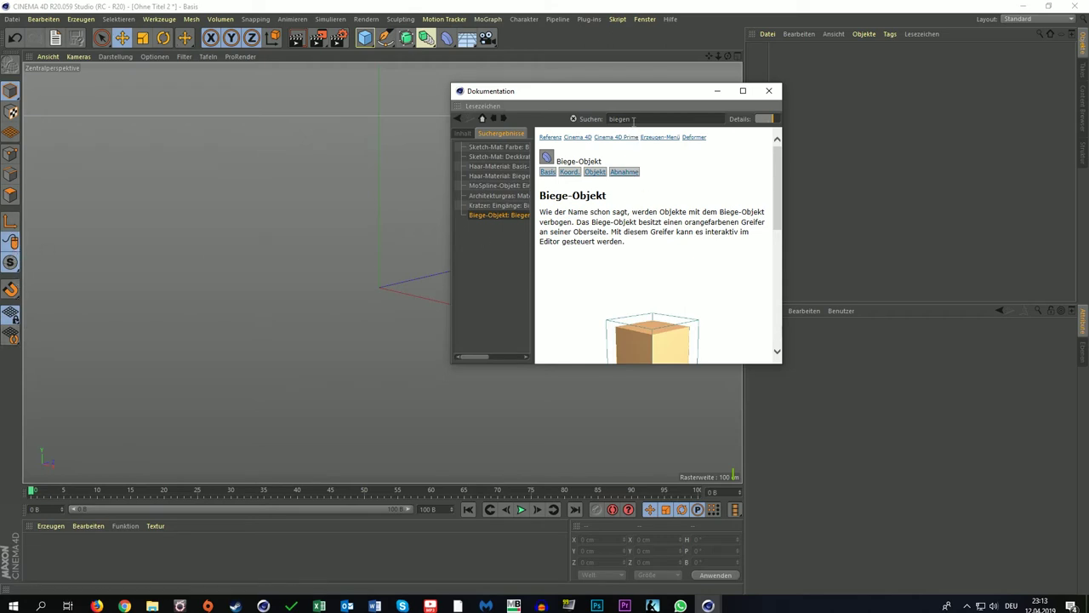
left_click(770, 90)
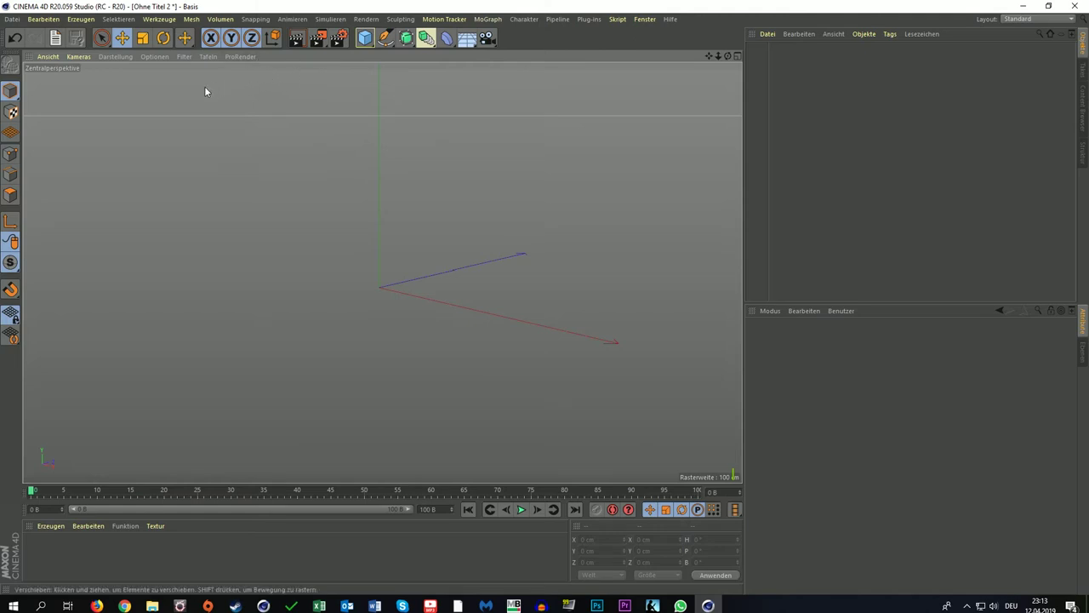
right_click(287, 57)
left_click(279, 63)
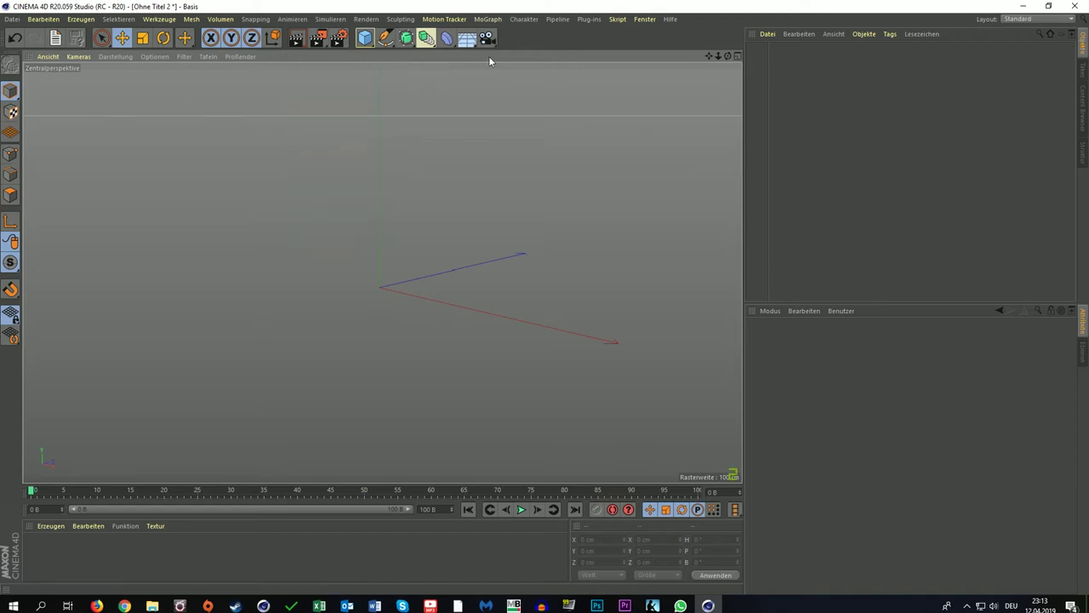
Convert the viewport panel into an Ansicht tab and bring up the Fenster list of managers
right_click(360, 59)
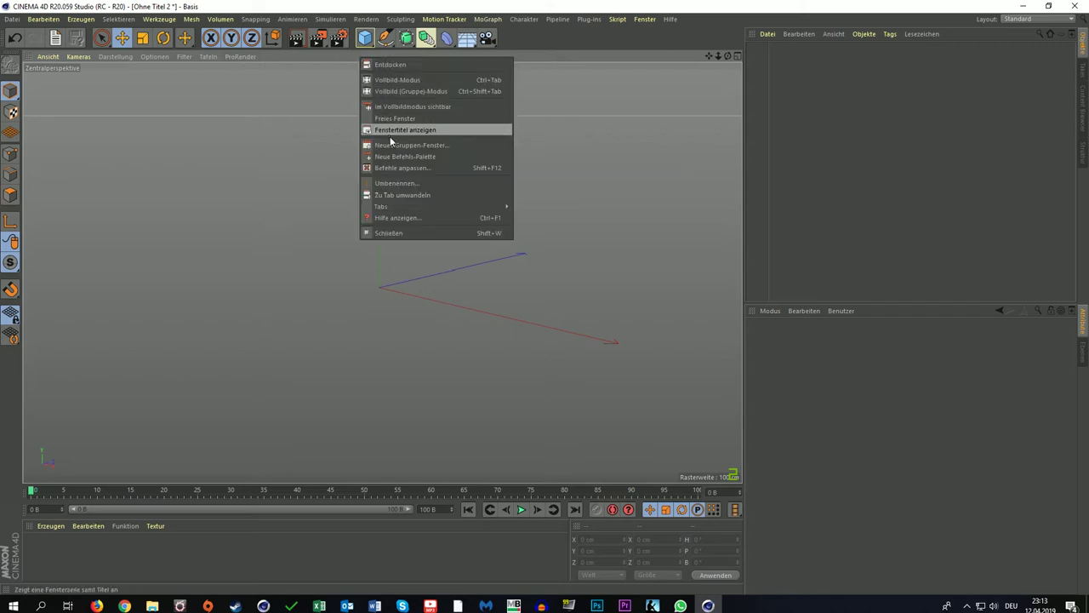
left_click(400, 195)
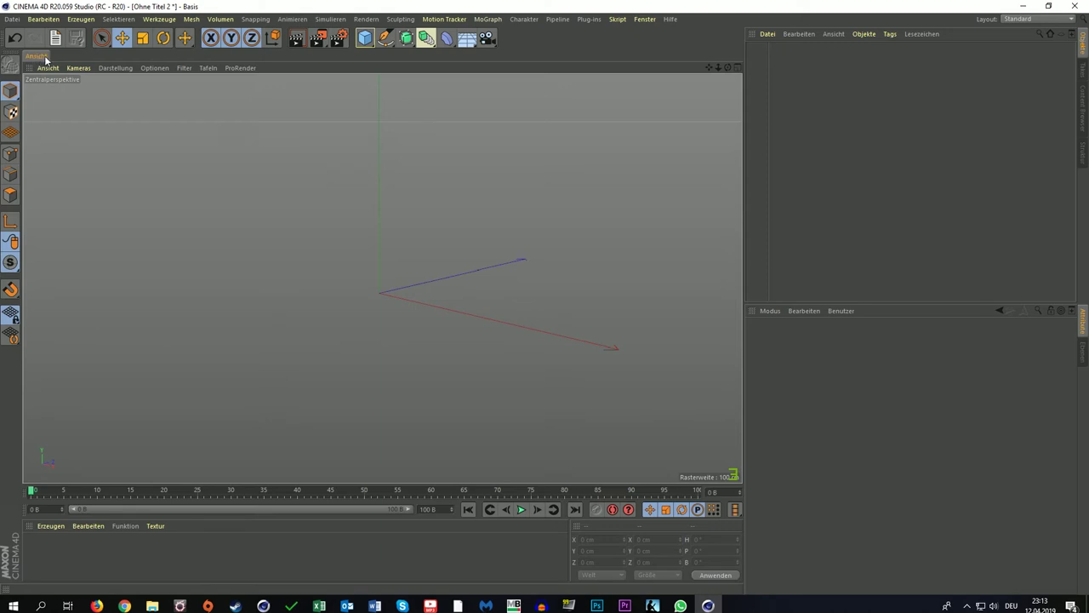
left_click(642, 20)
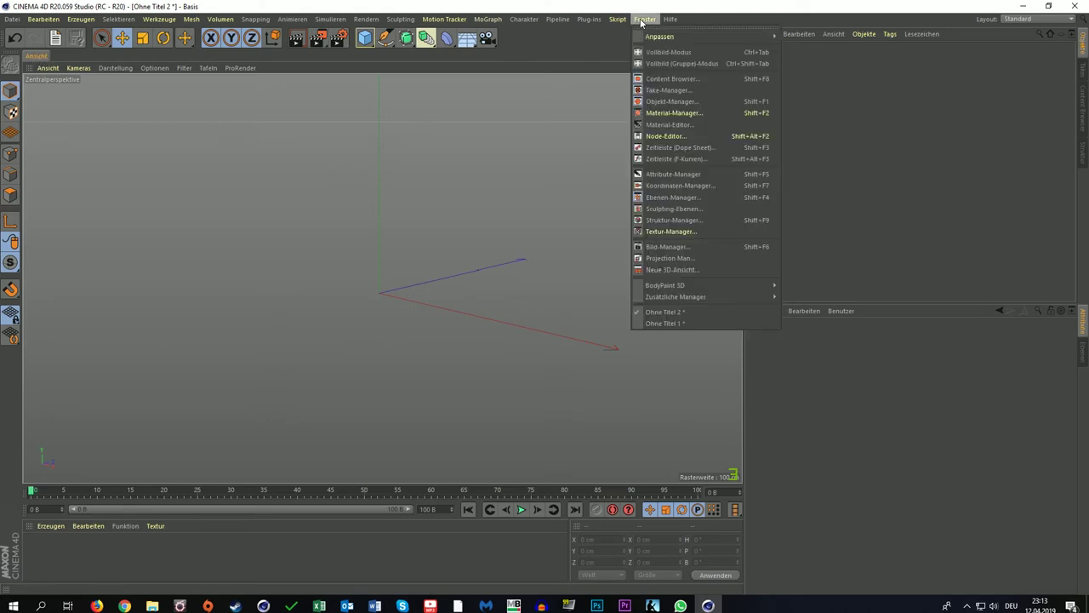
Open the Bild-Manager and dock it as a tab beside the Ansicht viewport tab
left_click(587, 84)
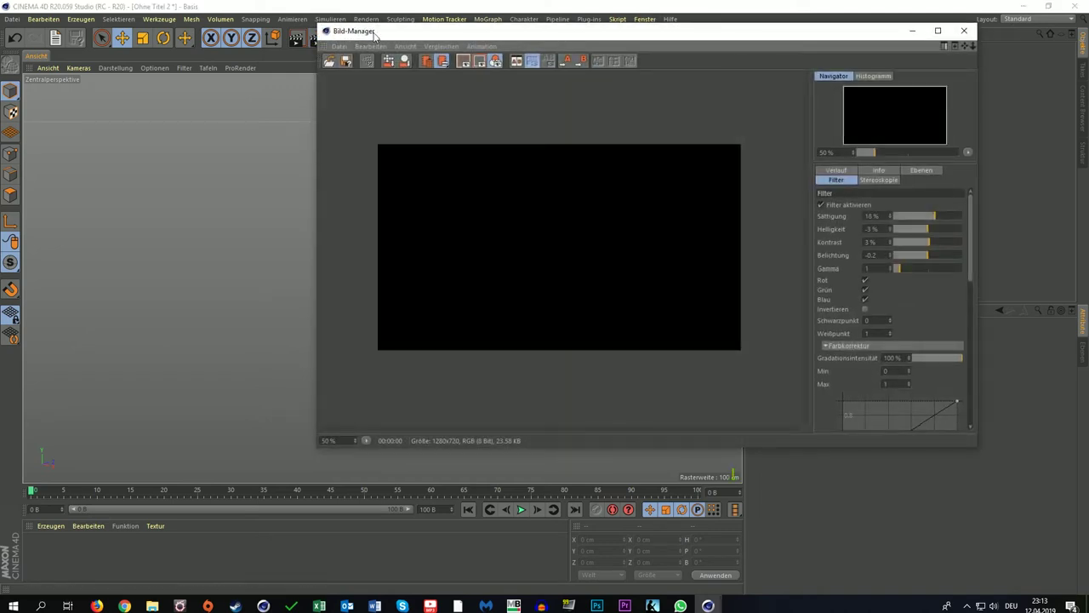
left_click_drag(846, 42, 730, 87)
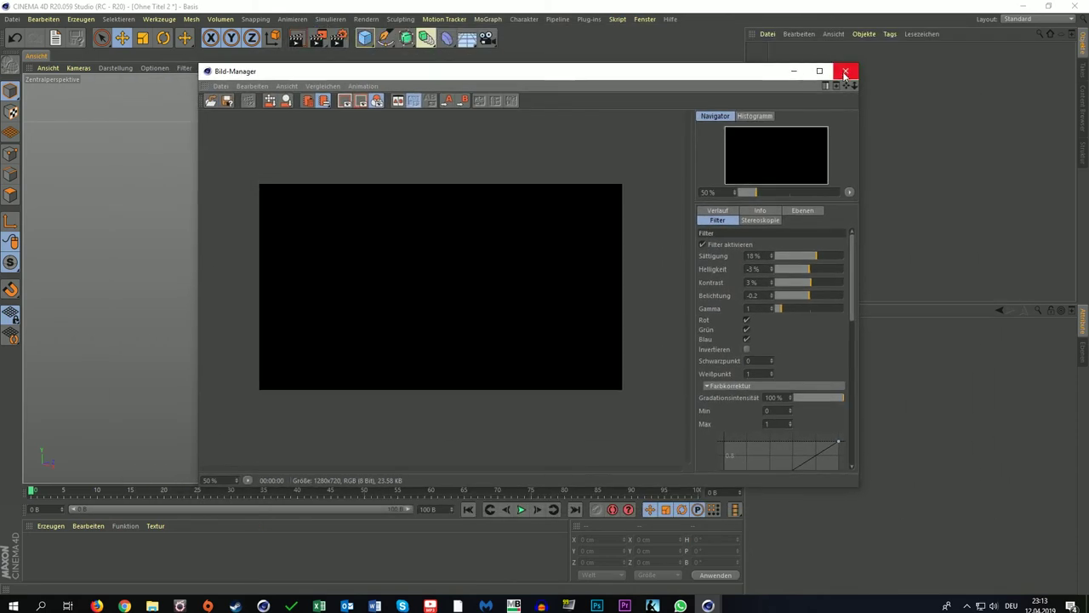
left_click(849, 73)
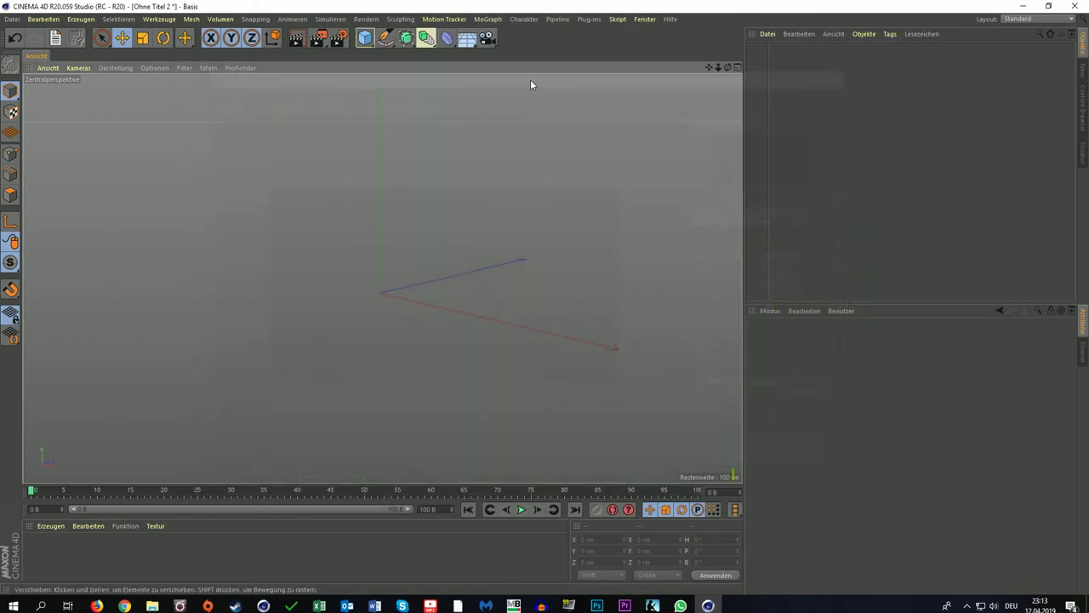
left_click(642, 21)
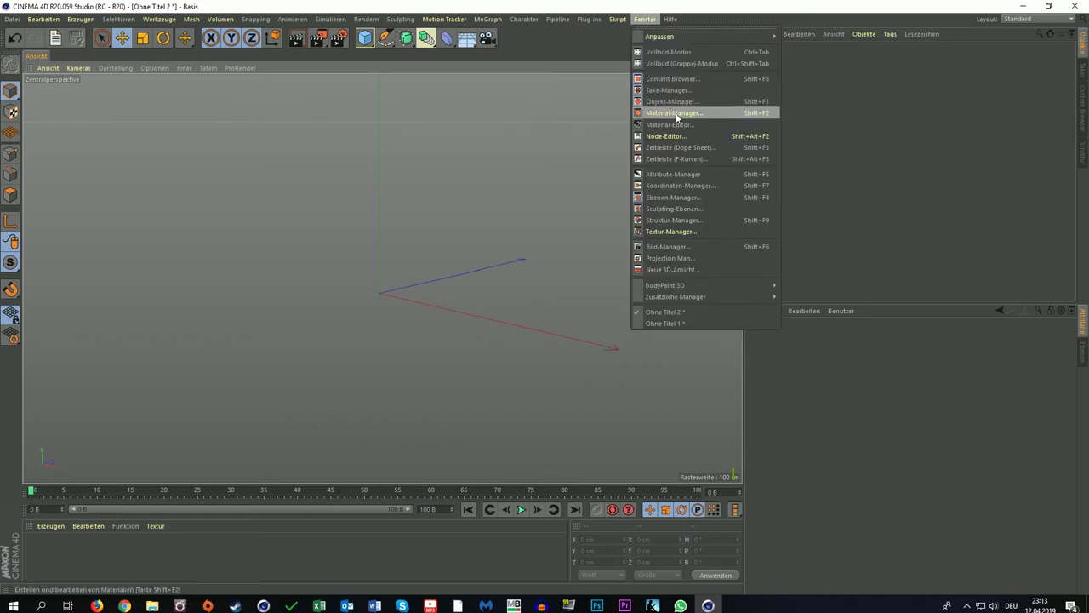
left_click(678, 253)
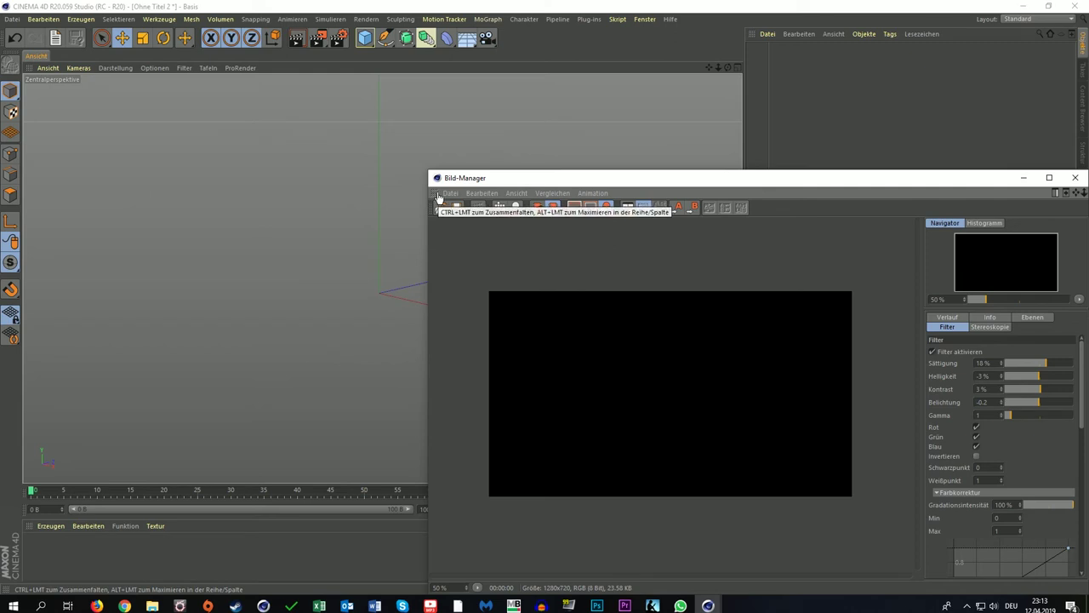
left_click_drag(434, 197, 366, 167)
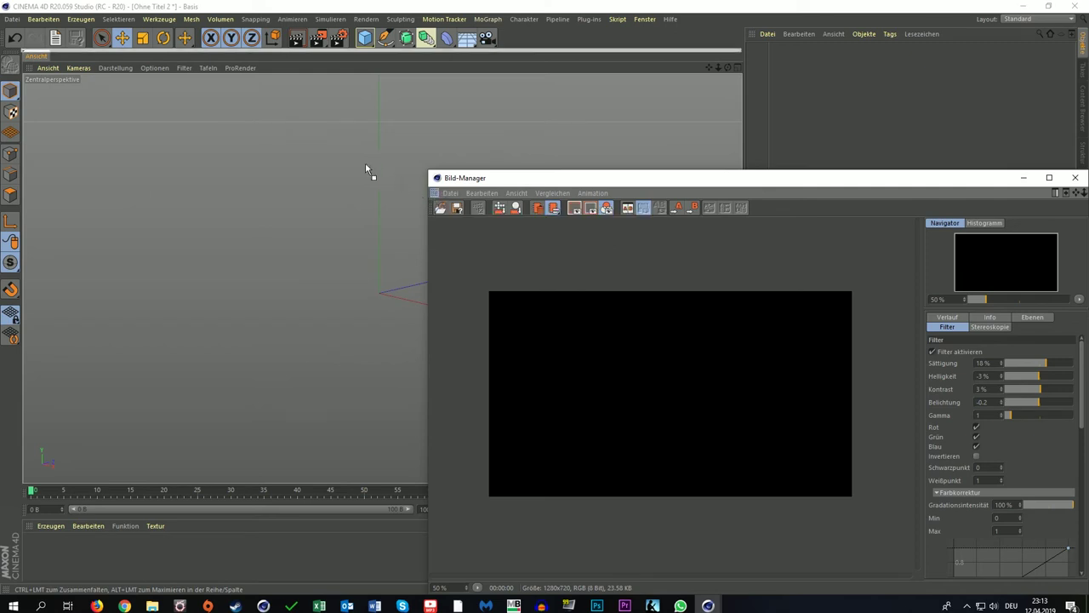
left_click_drag(67, 70, 50, 63)
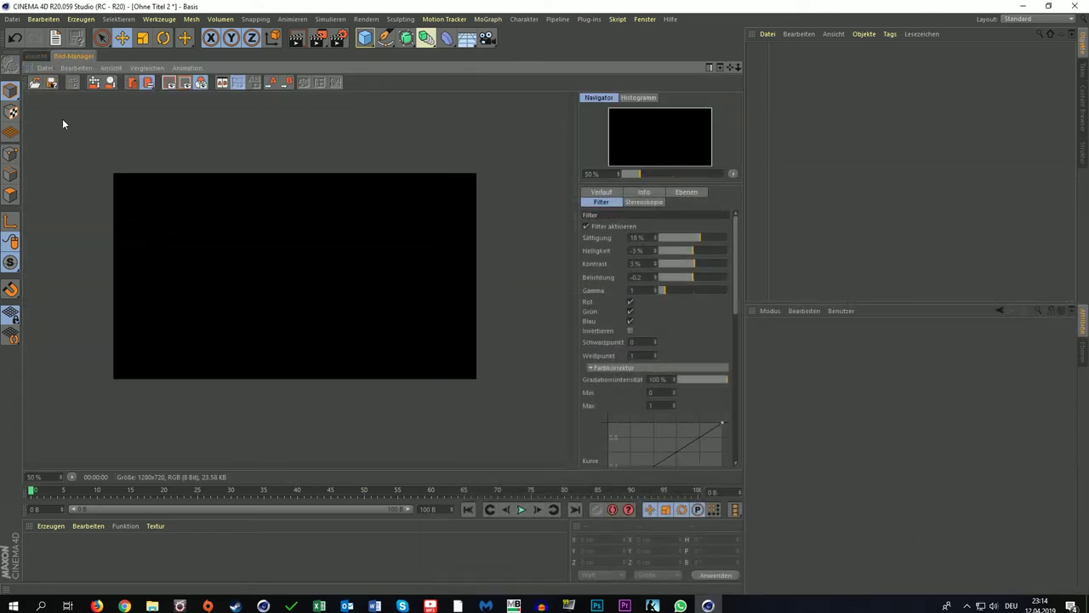
Switch between the Ansicht and Bild-Manager tabs, ending on the 3D perspective viewport
left_click(37, 56)
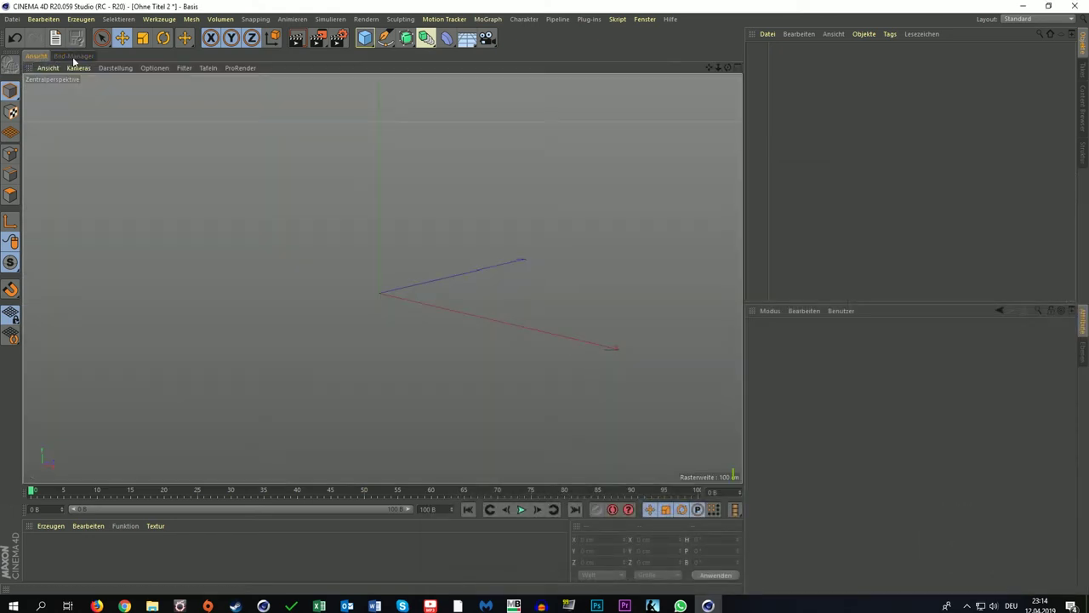
left_click(73, 56)
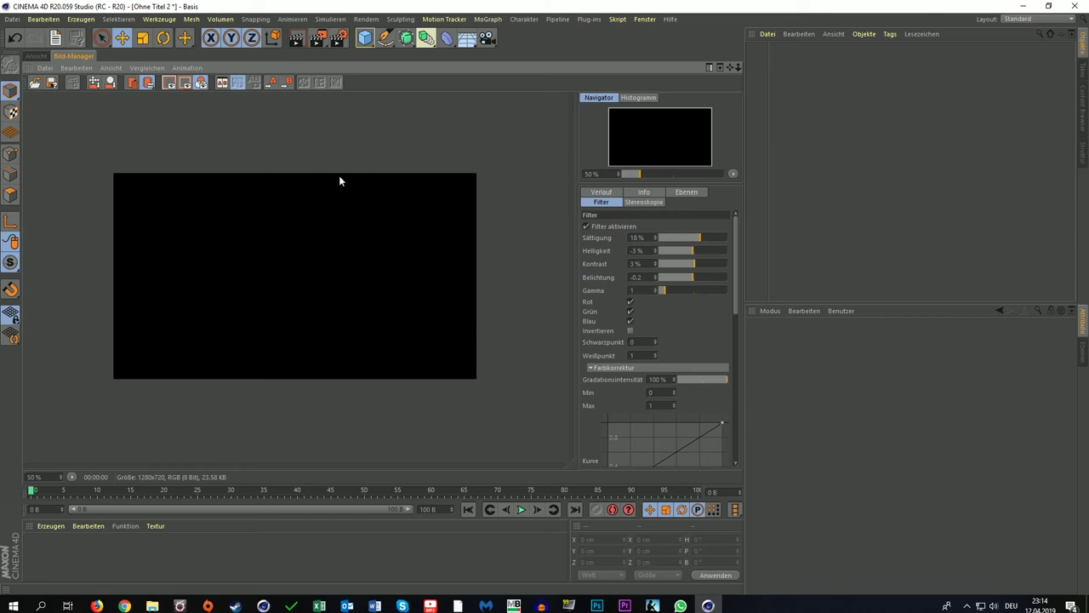
left_click(38, 56)
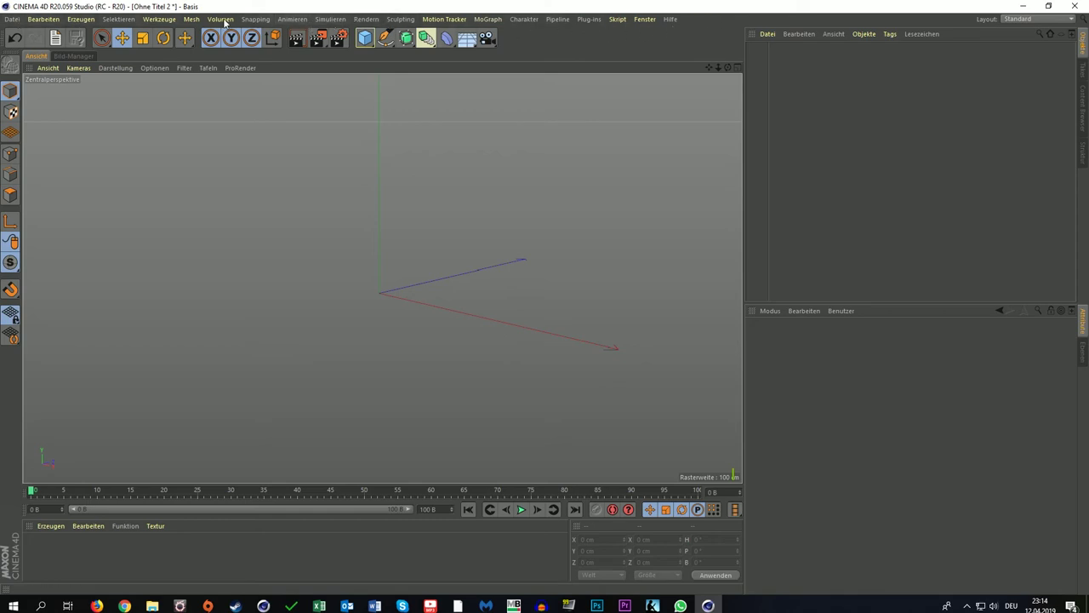
left_click(85, 19)
mouse_move(100, 36)
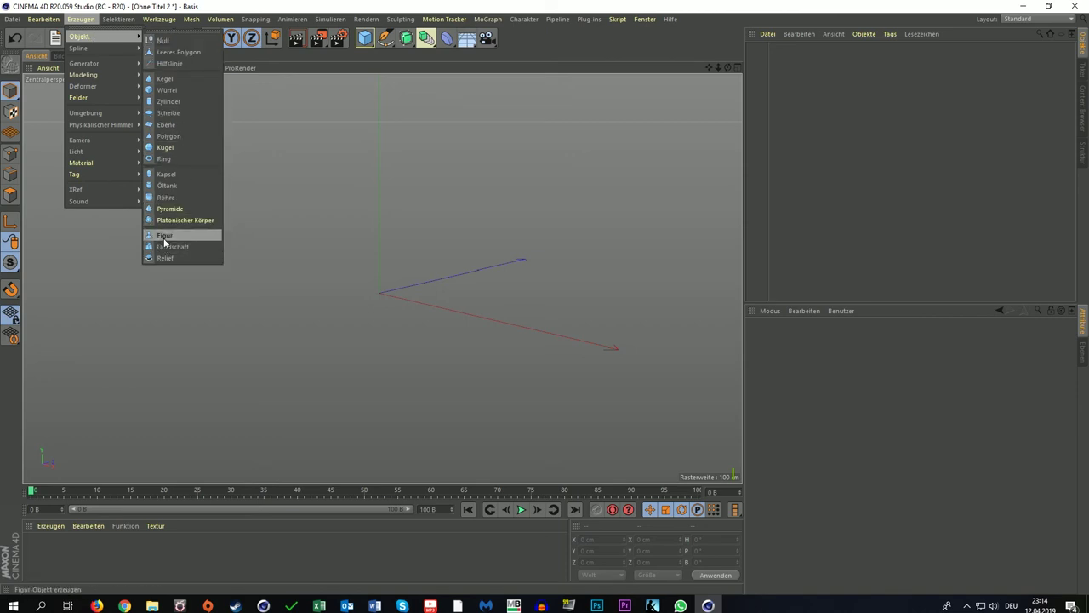
left_click(333, 85)
left_click(365, 38)
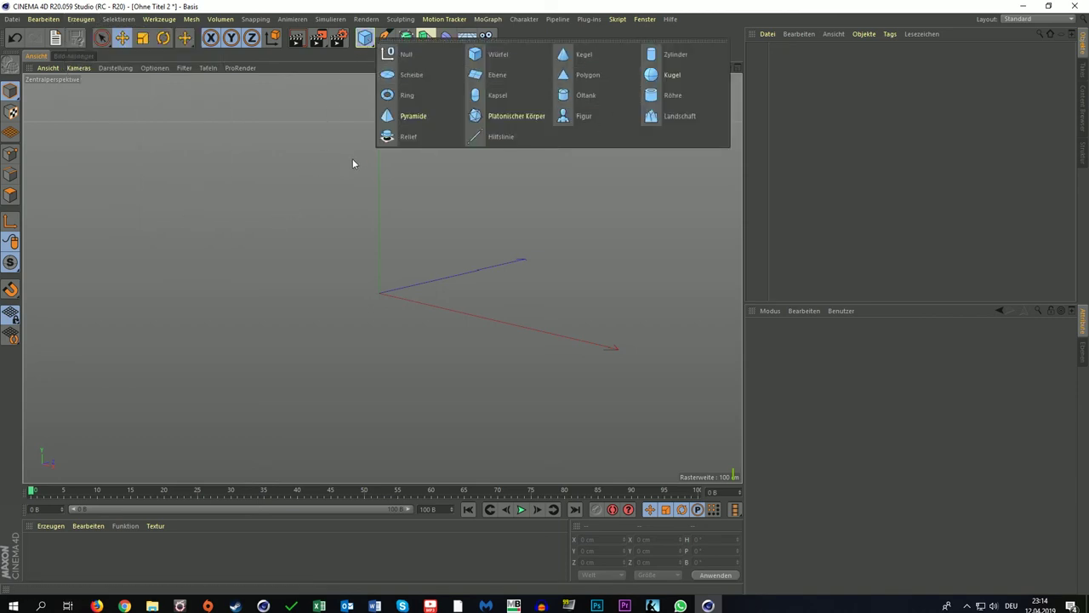
left_click(157, 19)
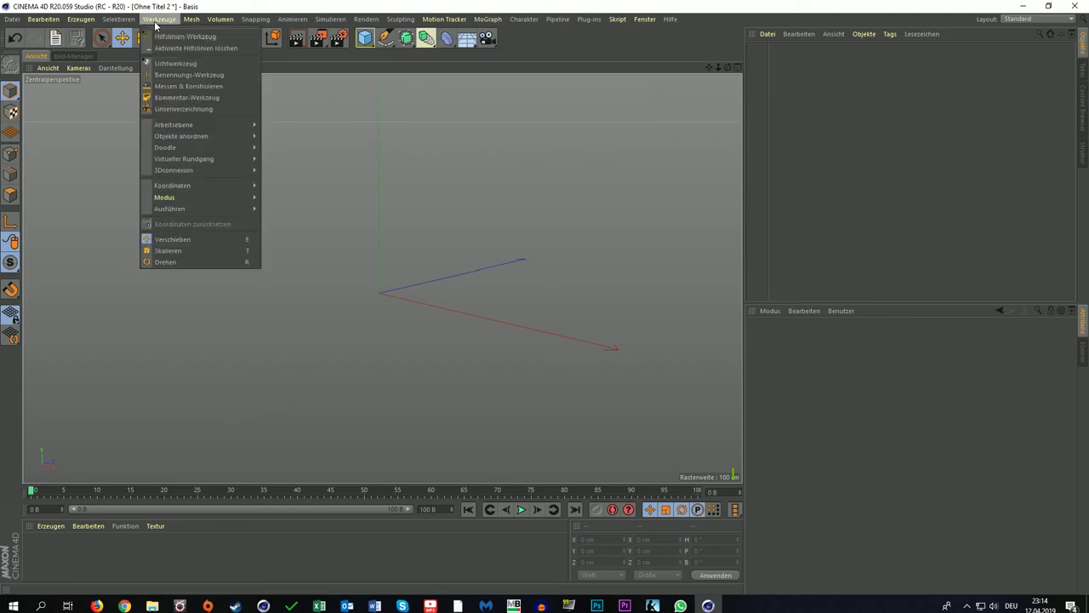
left_click(426, 186)
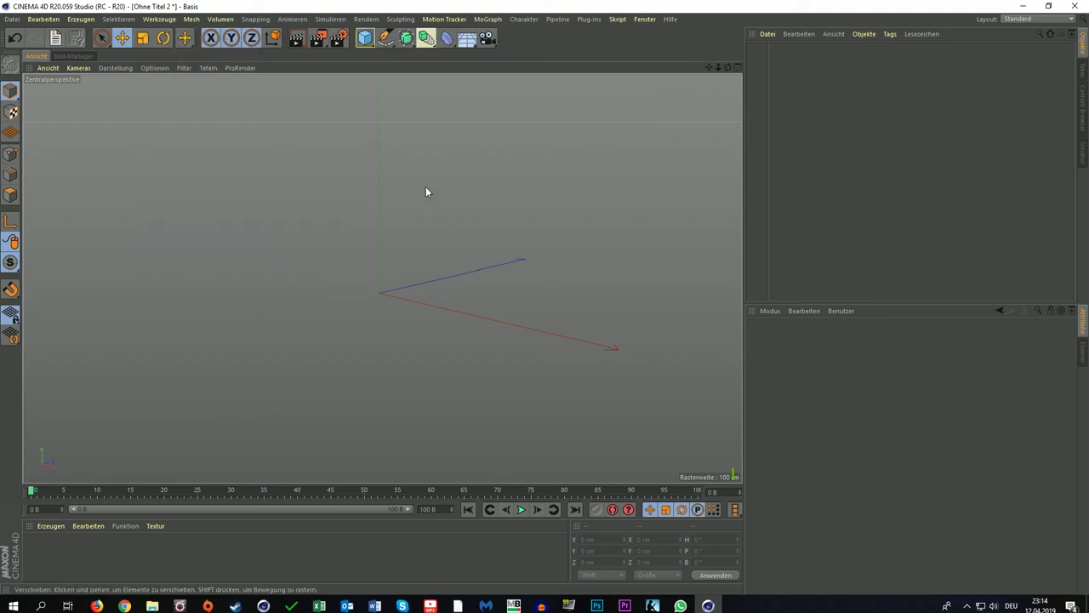
left_click(192, 19)
left_click(191, 18)
left_click(221, 19)
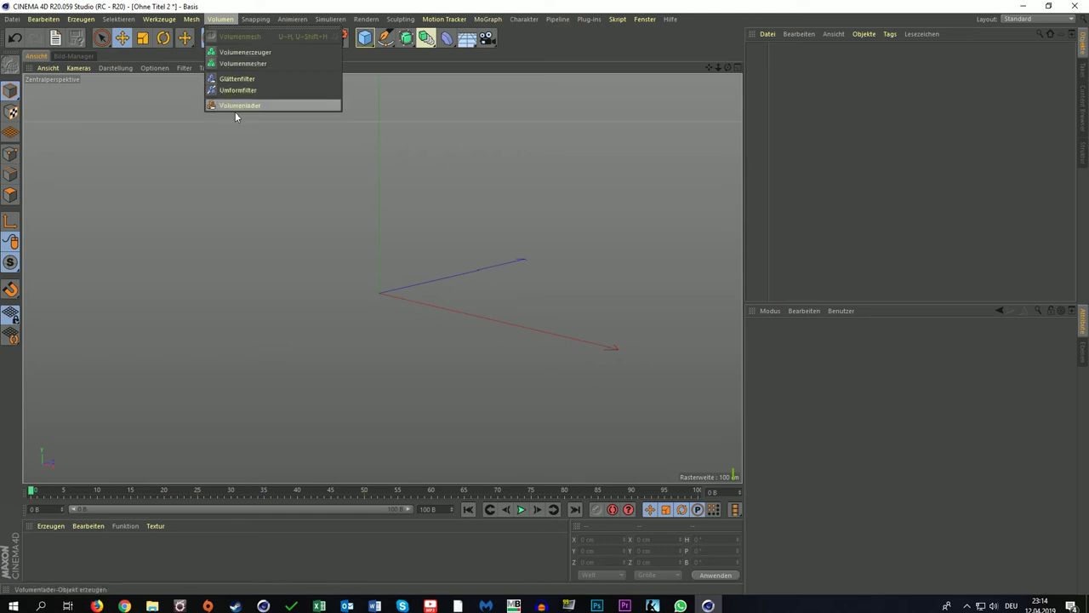
left_click(381, 121)
left_click(255, 19)
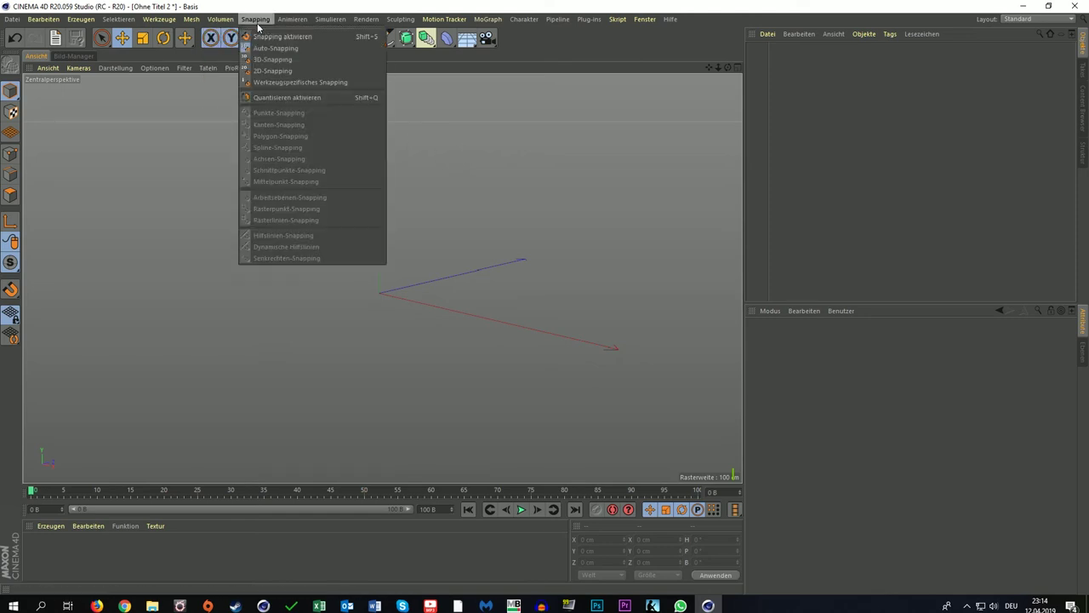
left_click(187, 105)
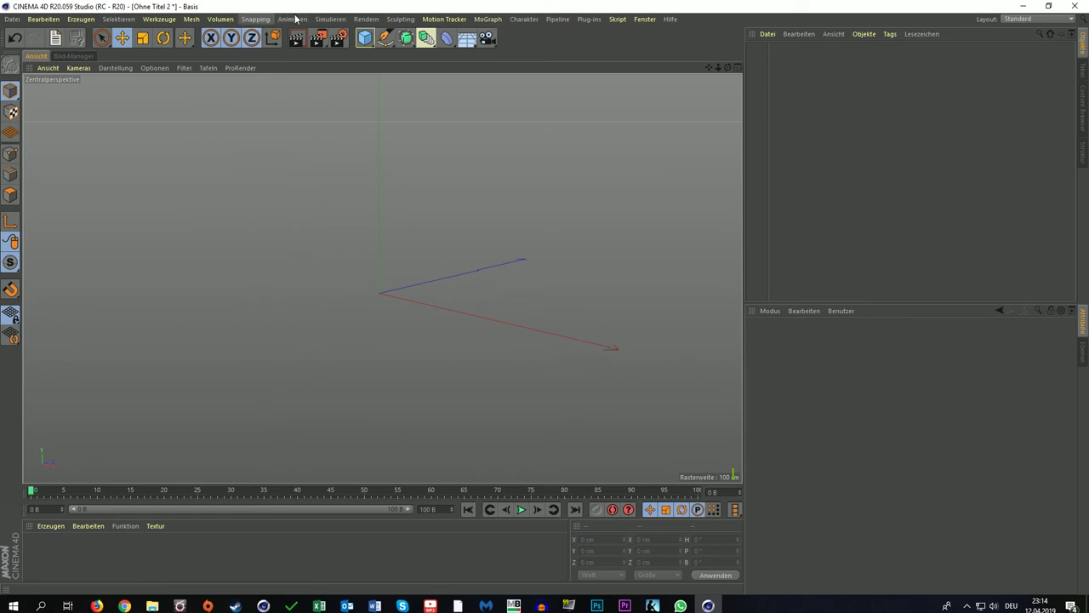
left_click(330, 19)
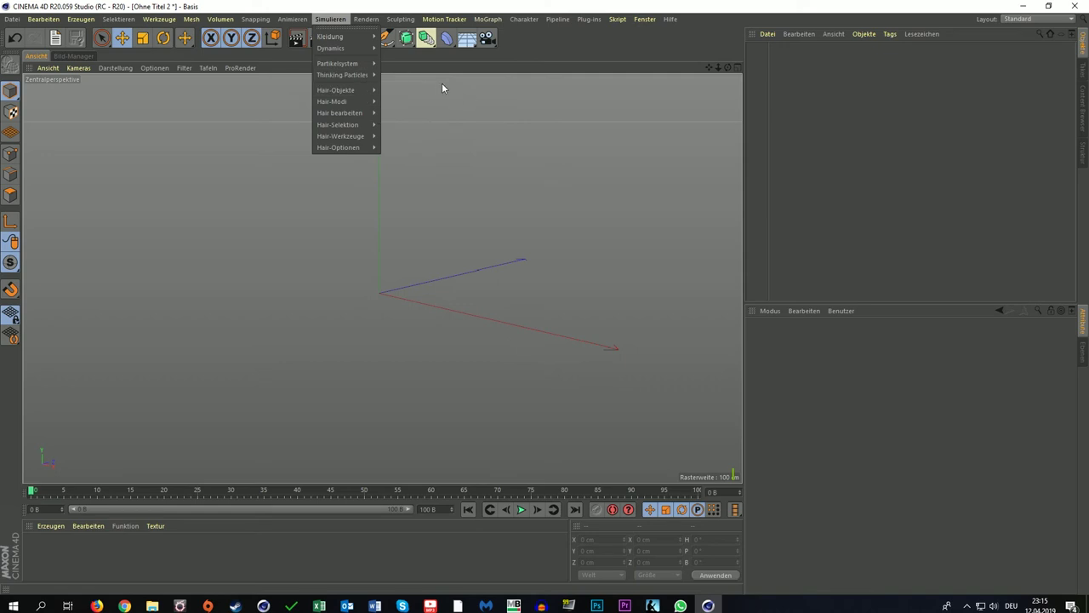
left_click(476, 123)
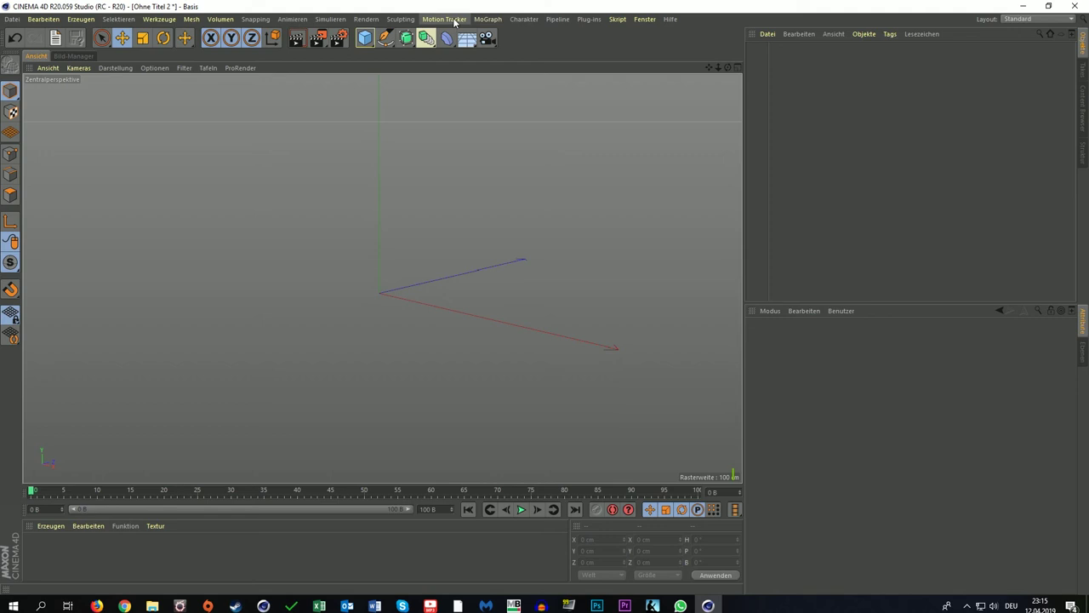
Create a MoGraph MoText object and replace its text with 'CINEMA 4D Zocken mit Zoo'
left_click(500, 21)
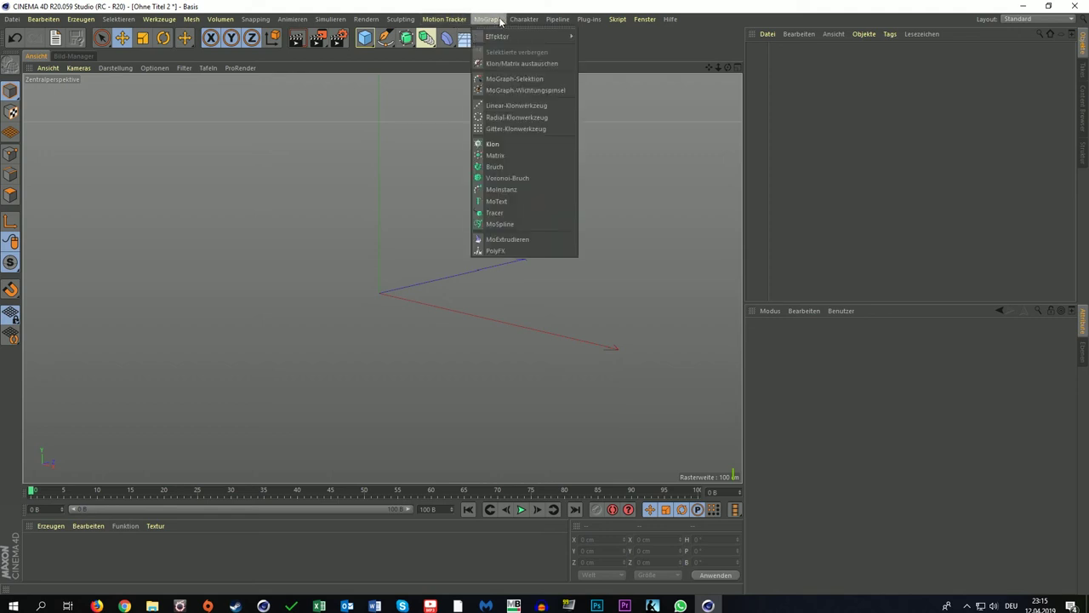
left_click(502, 202)
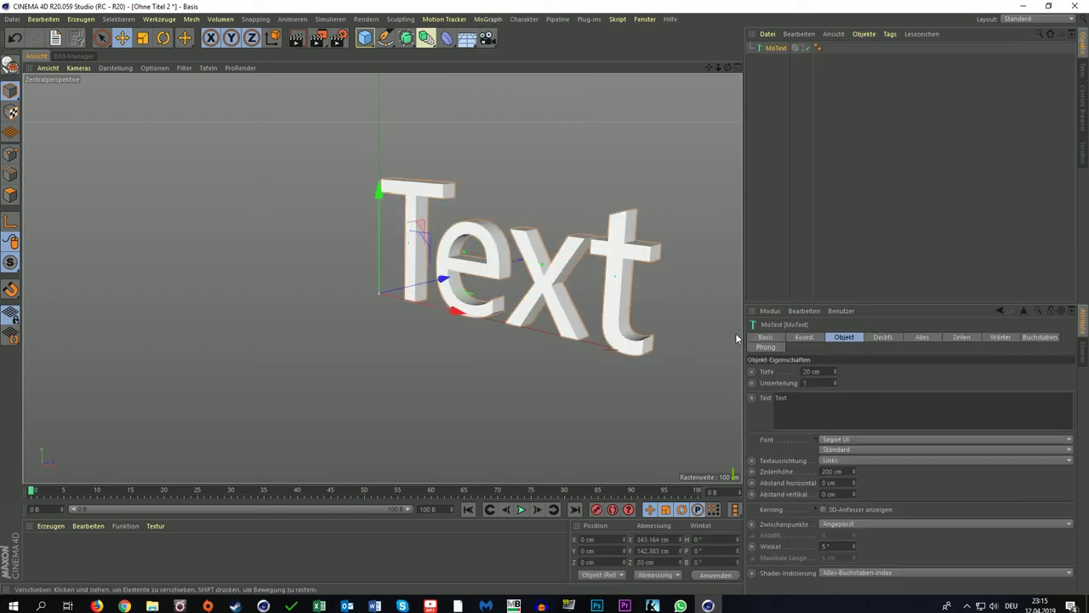
left_click_drag(709, 67, 889, 334)
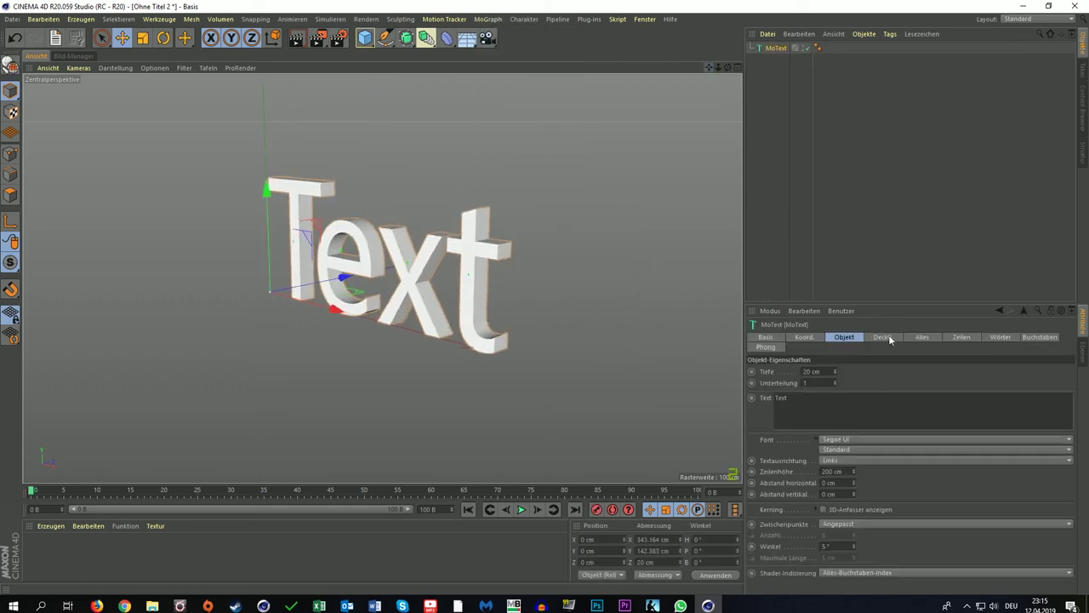
type("CI")
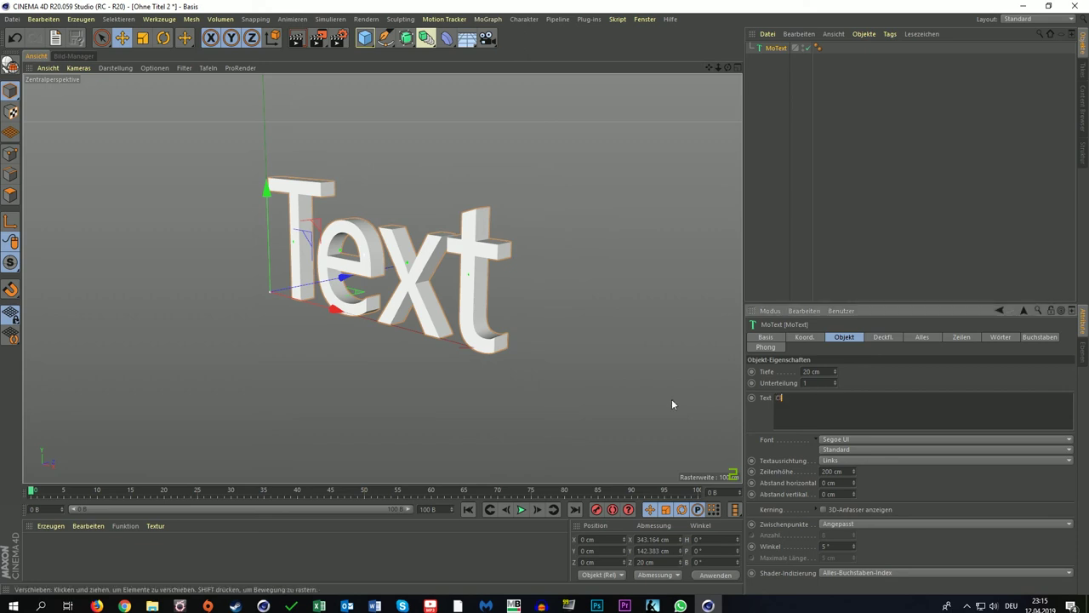
type("NEMA 4")
type("D Zocken")
type(" mit Zooi")
Apply the new title, pan, zoom and orbit to inspect it, then delete the MoText object
left_click(608, 389)
scroll(564, 222, "down", 2)
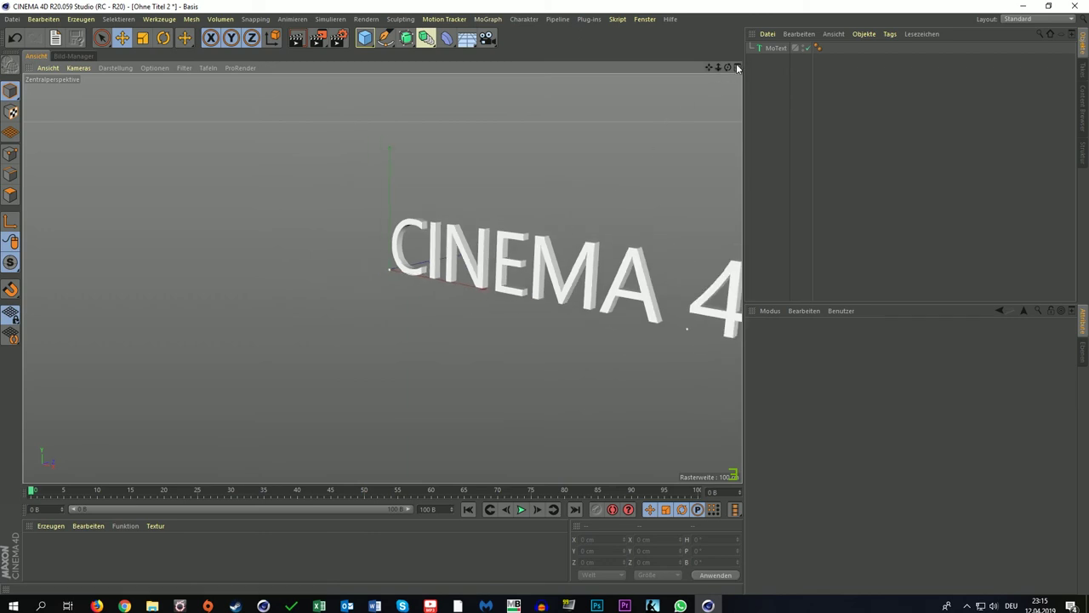
left_click_drag(707, 66, 382, 279)
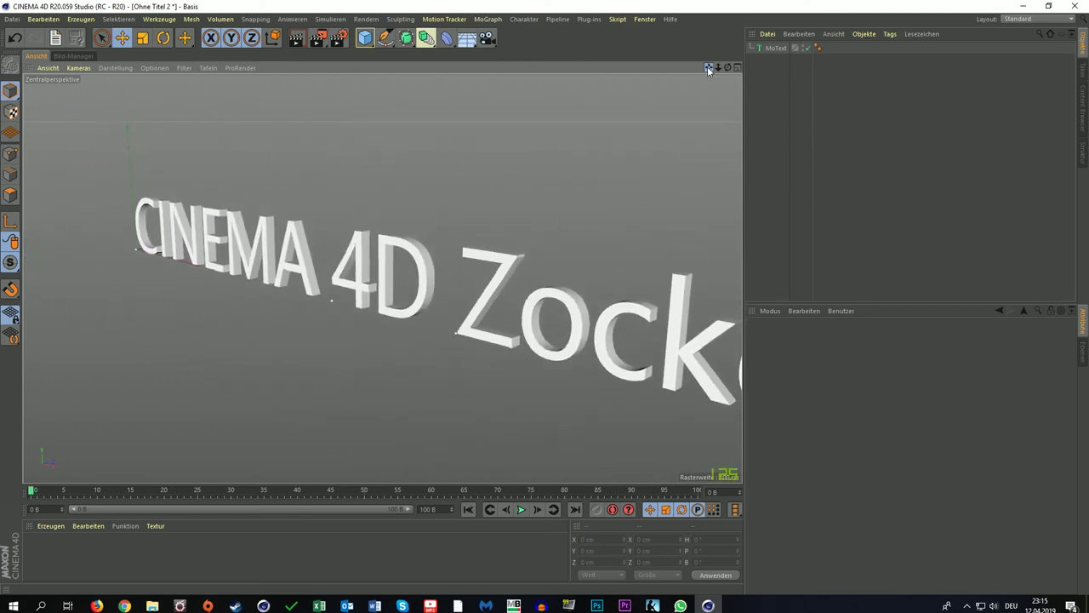
left_click_drag(719, 67, 728, 68)
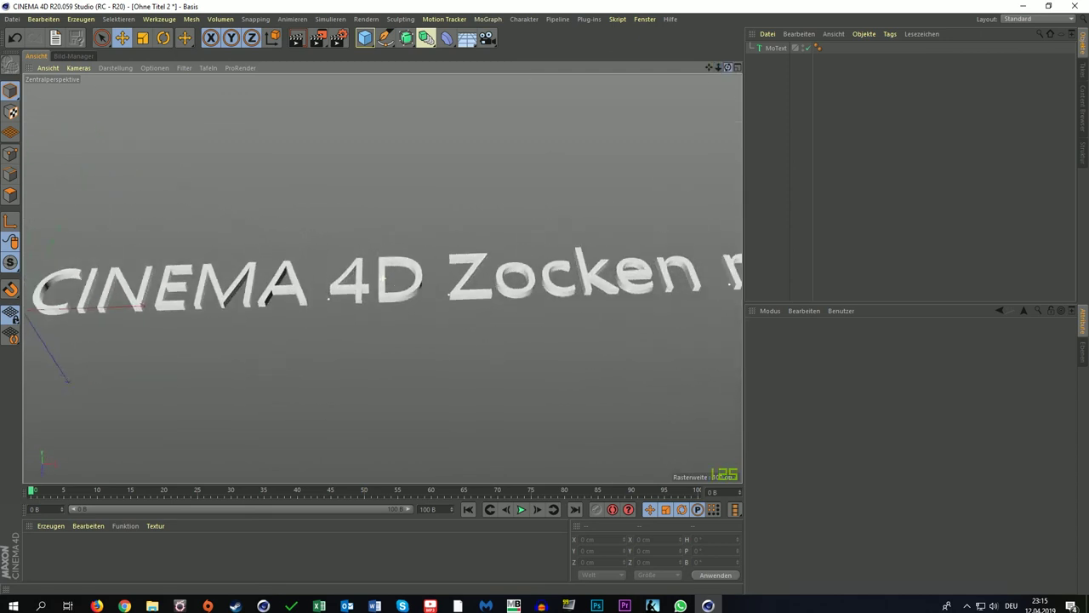
left_click_drag(729, 68, 689, 116)
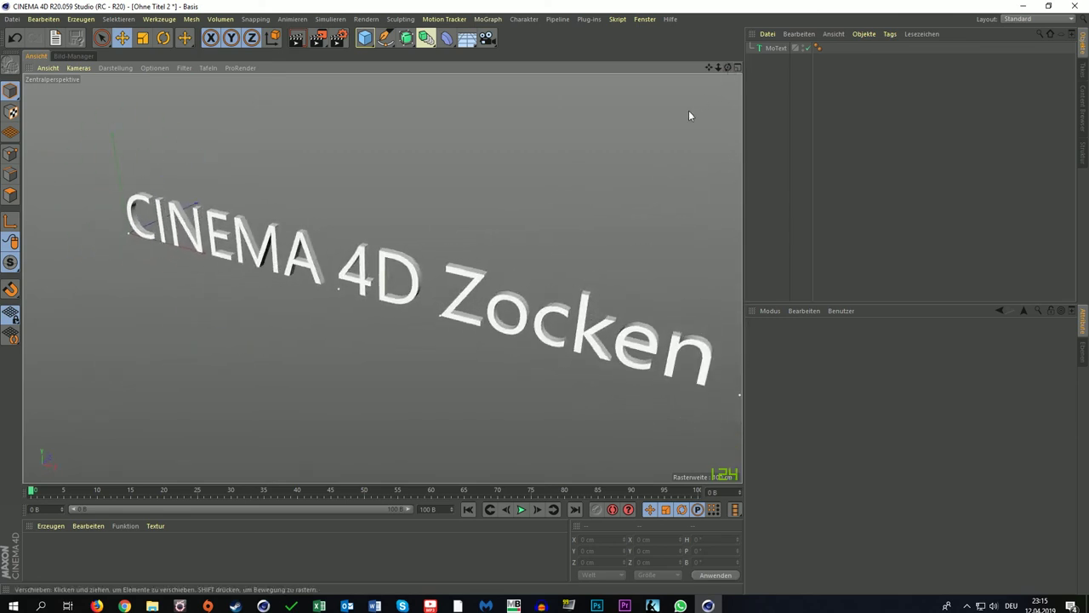
mouse_move(596, 197)
left_mouse_down("alt")
mouse_move(505, 190)
mouse_move(557, 213)
mouse_move(532, 231)
mouse_move(461, 192)
mouse_move(611, 271)
mouse_move(560, 182)
mouse_move(524, 331)
mouse_move(675, 130)
left_mouse_up("alt")
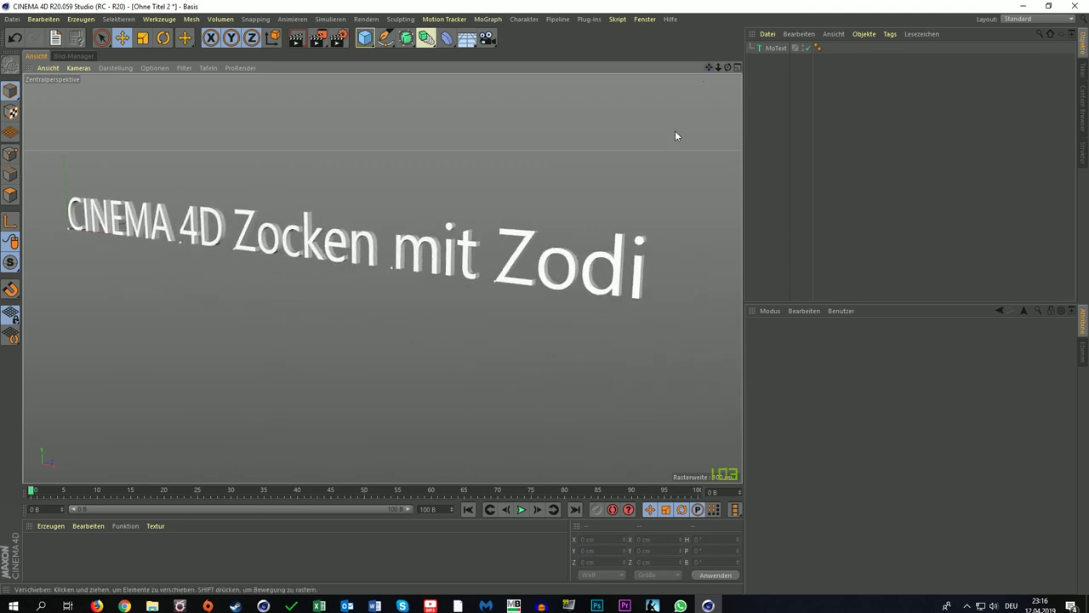
left_click(777, 48)
key("Delete")
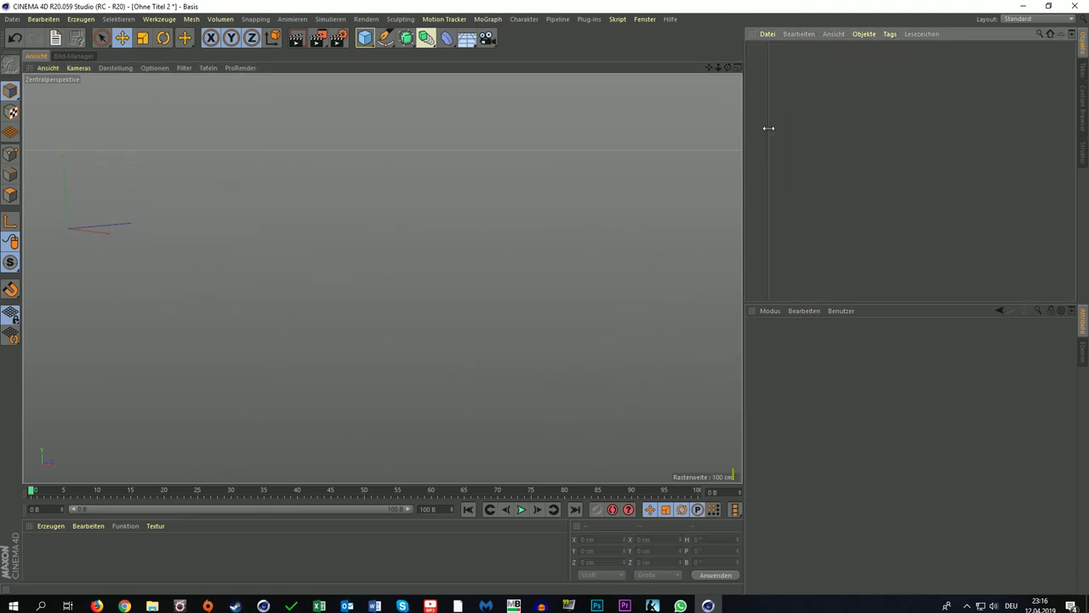